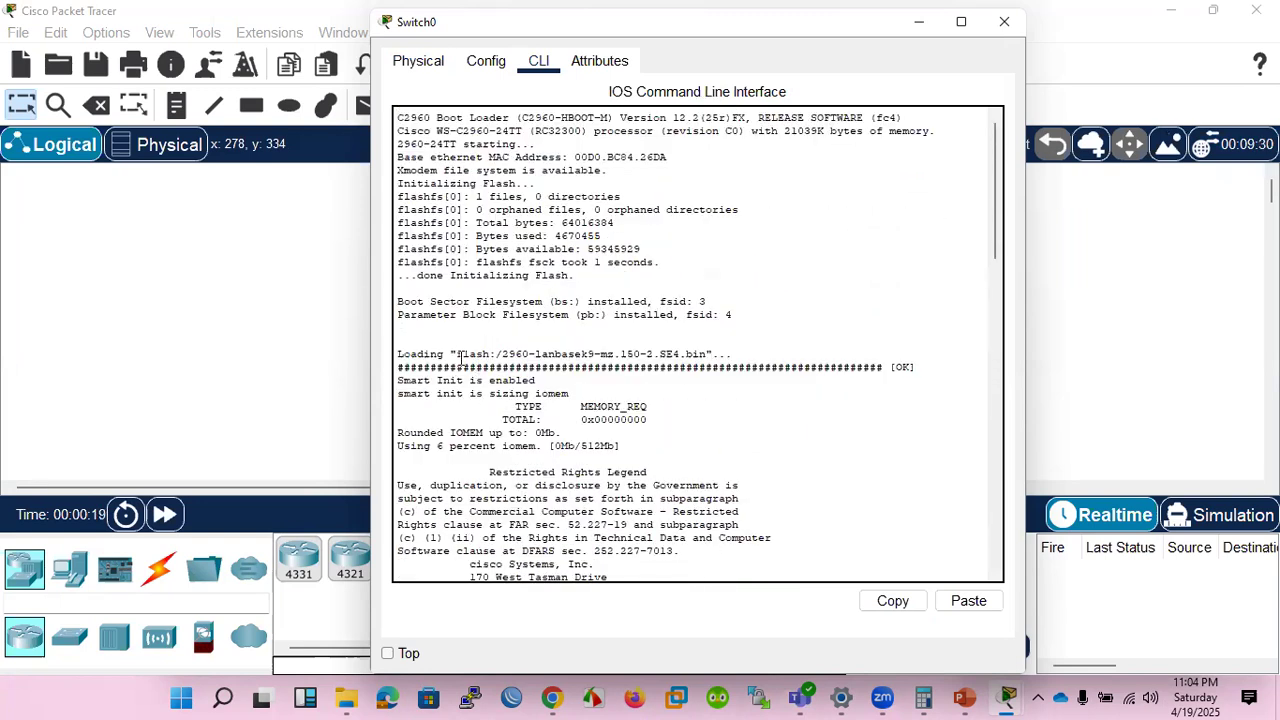
Highlight the IOS image loading line in Switch0's boot log and bring up the switch command prompt.
drag(457, 354, 602, 354)
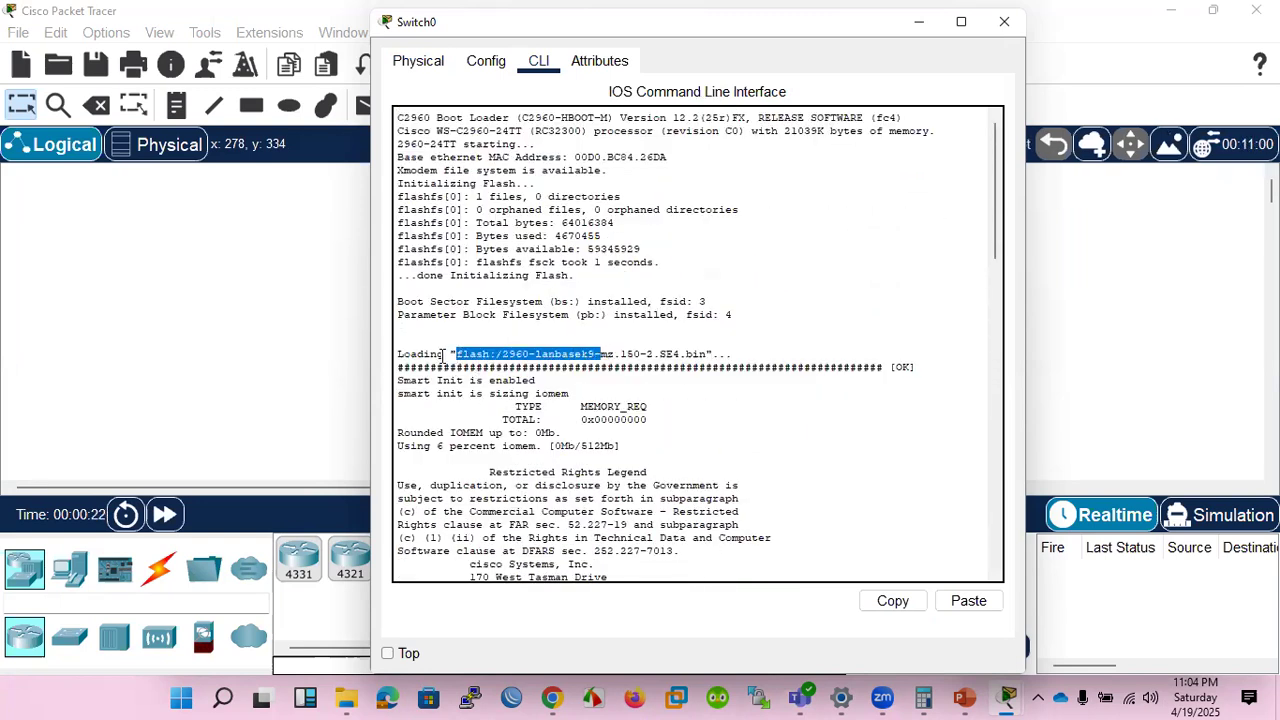
drag(398, 355, 710, 354)
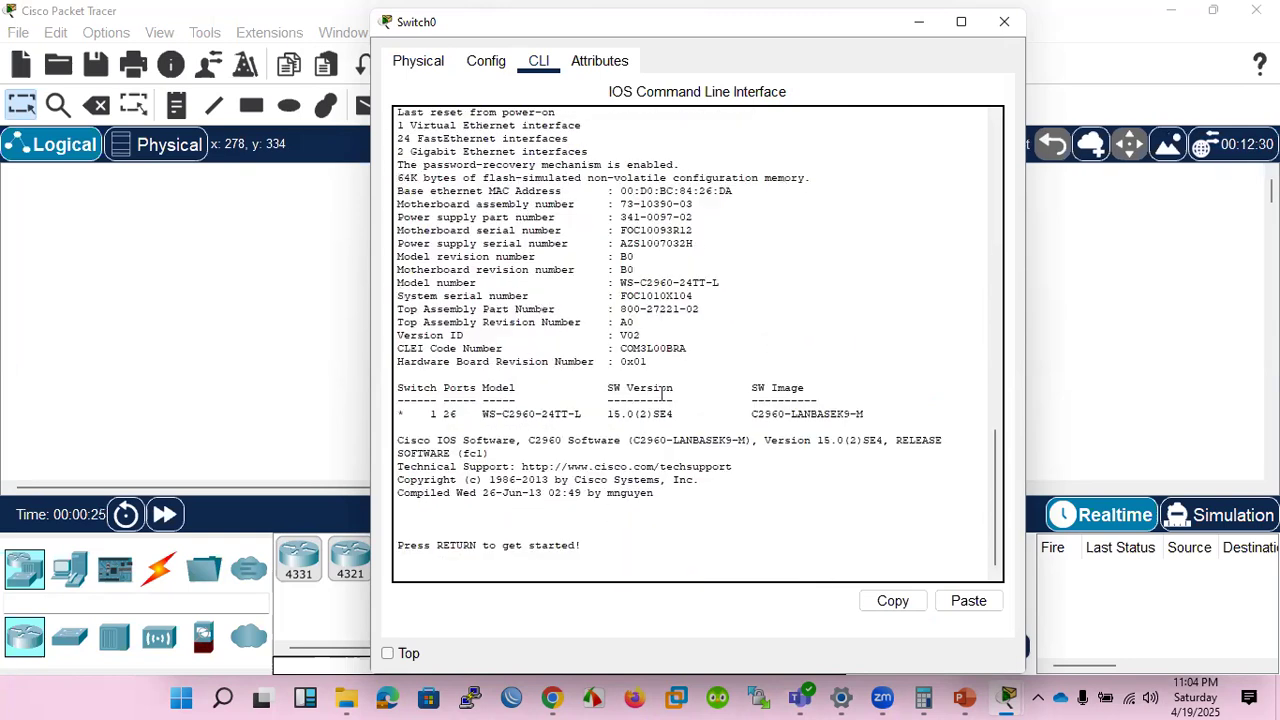
key(Return)
key(Return)
key(Return)
key(Return)
key(Return)
key(Return)
key(Return)
key(Return)
key(Return)
key(Return)
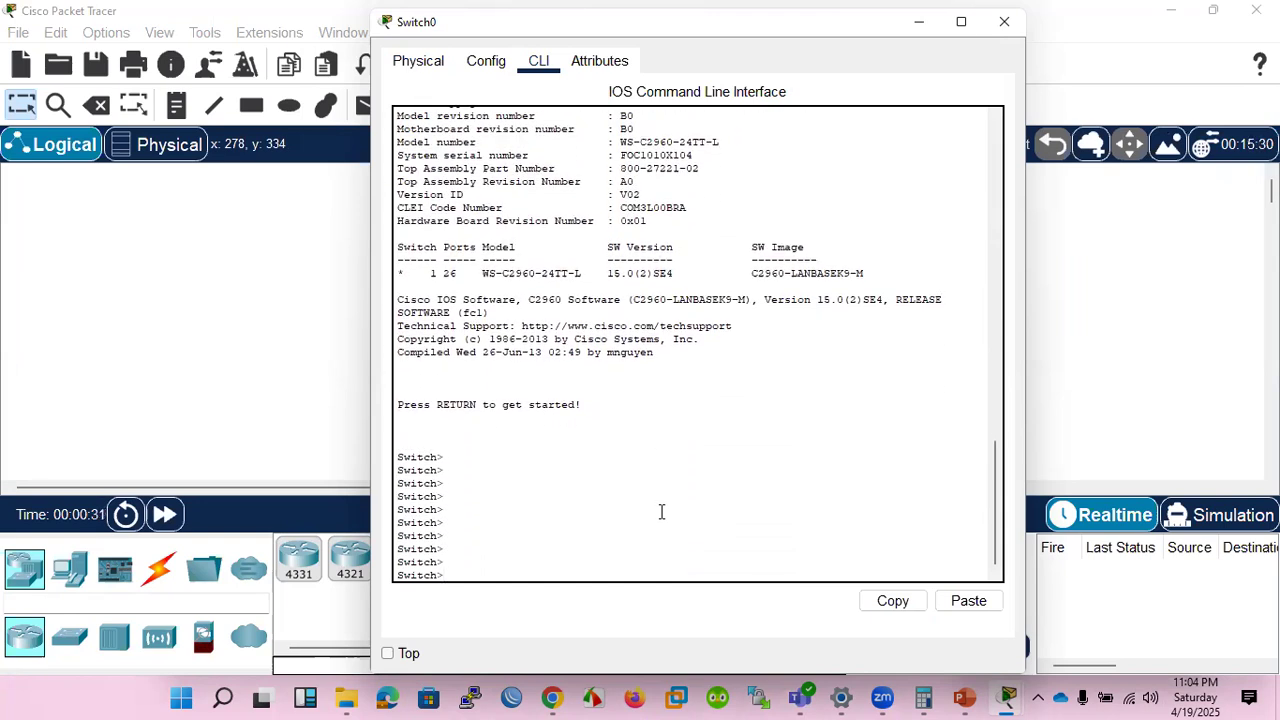
Enter privileged EXEC mode on the switch and request help for the boot command there.
text(en)
key(Return)
key(Return)
key(Return)
key(Return)
key(Return)
key(Return)
text(co)
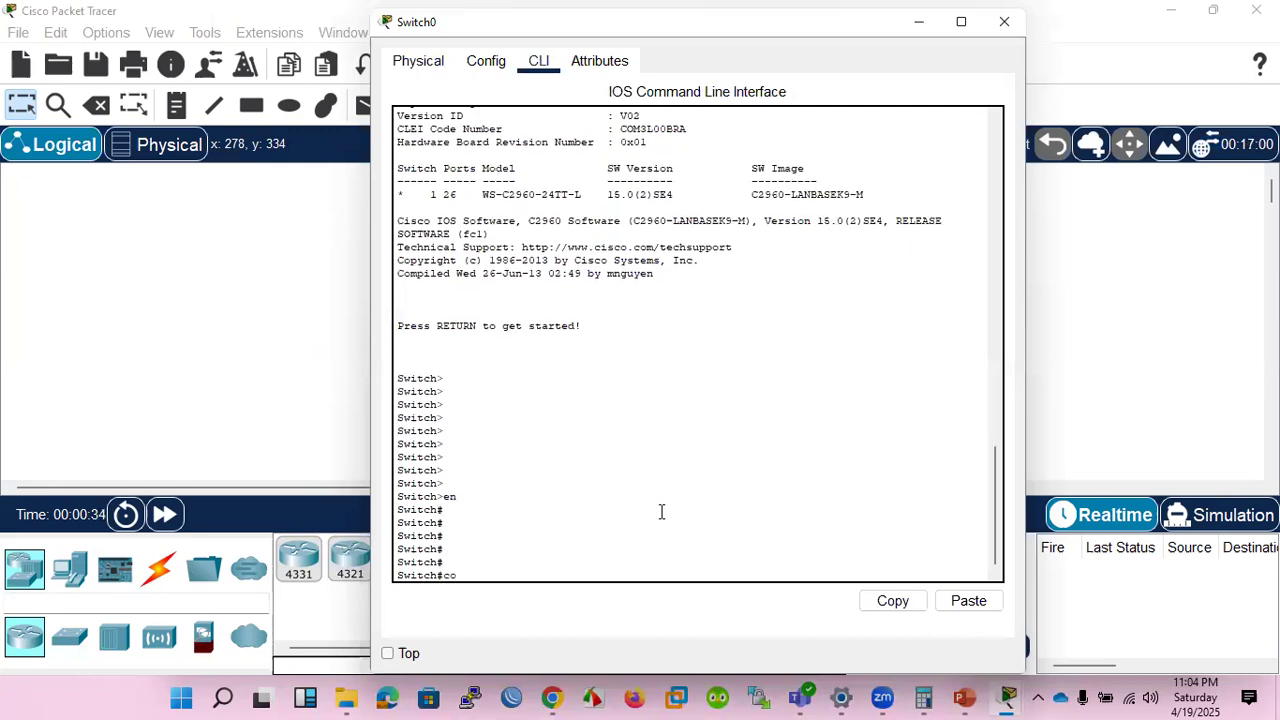
text(boot ?)
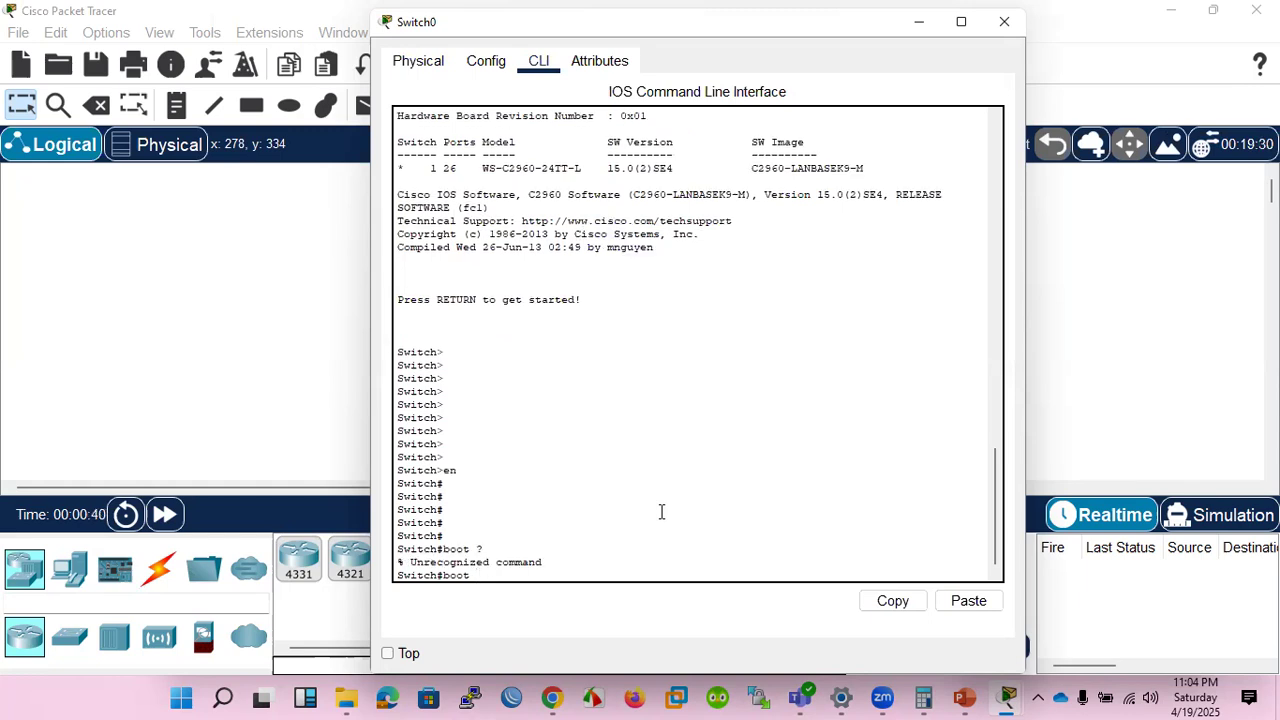
Enter global configuration mode on the switch with conf t and list the options of the boot command.
key(BackSpace)
key(BackSpace)
key(BackSpace)
key(BackSpace)
key(BackSpace)
text(conf t)
key(Return)
text(boot ?)
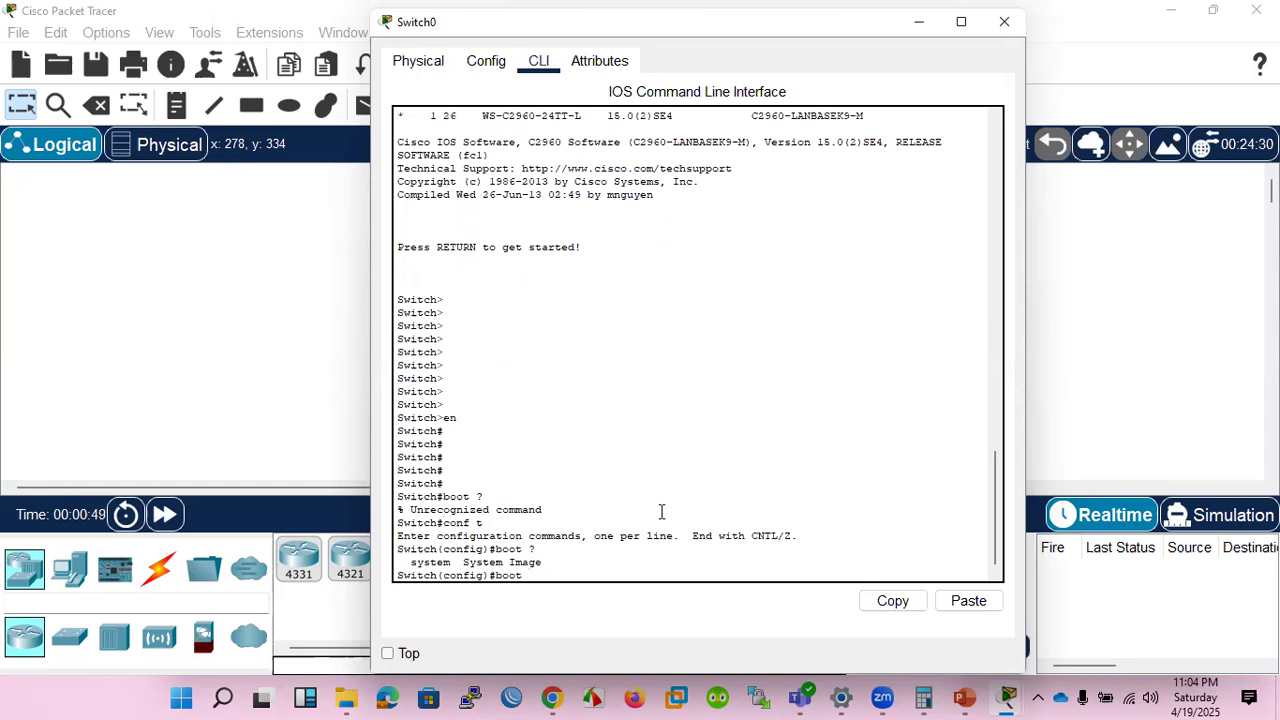
text(sy)
Display the arguments accepted by boot system, try completing "fl" as its argument, and clear the command line.
key(Tab)
text(?)
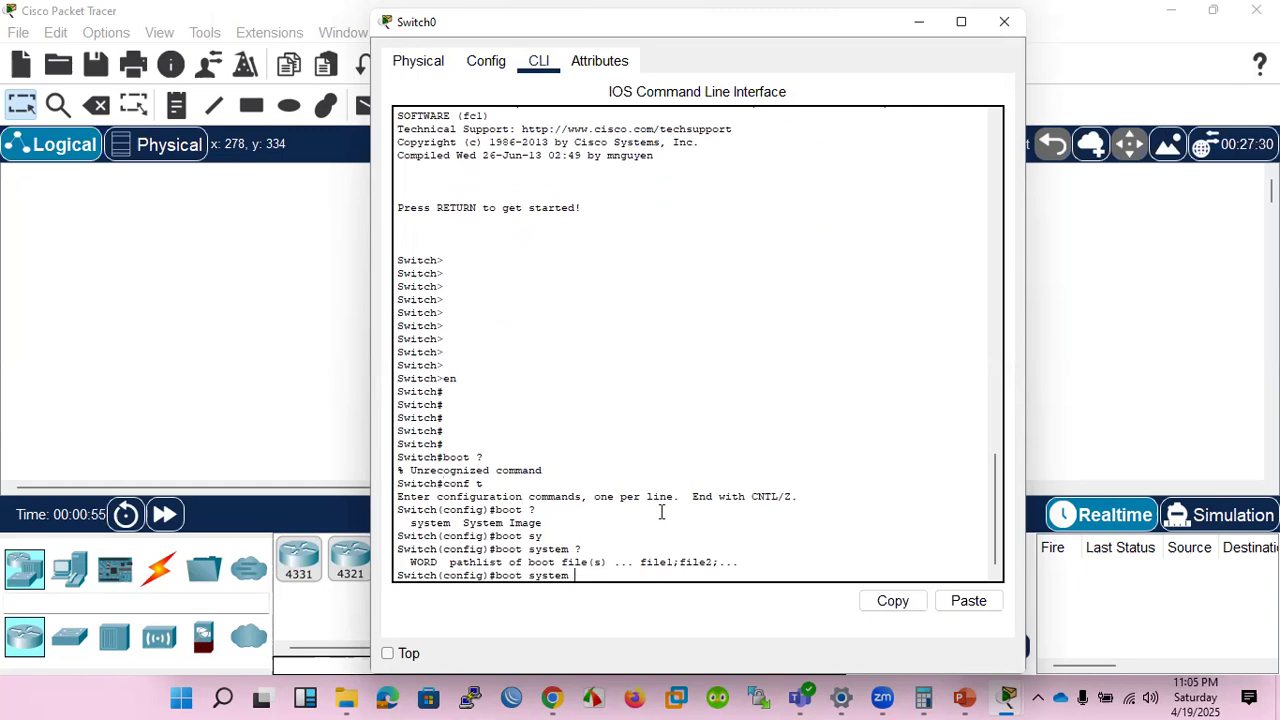
text(fl)
key(Tab)
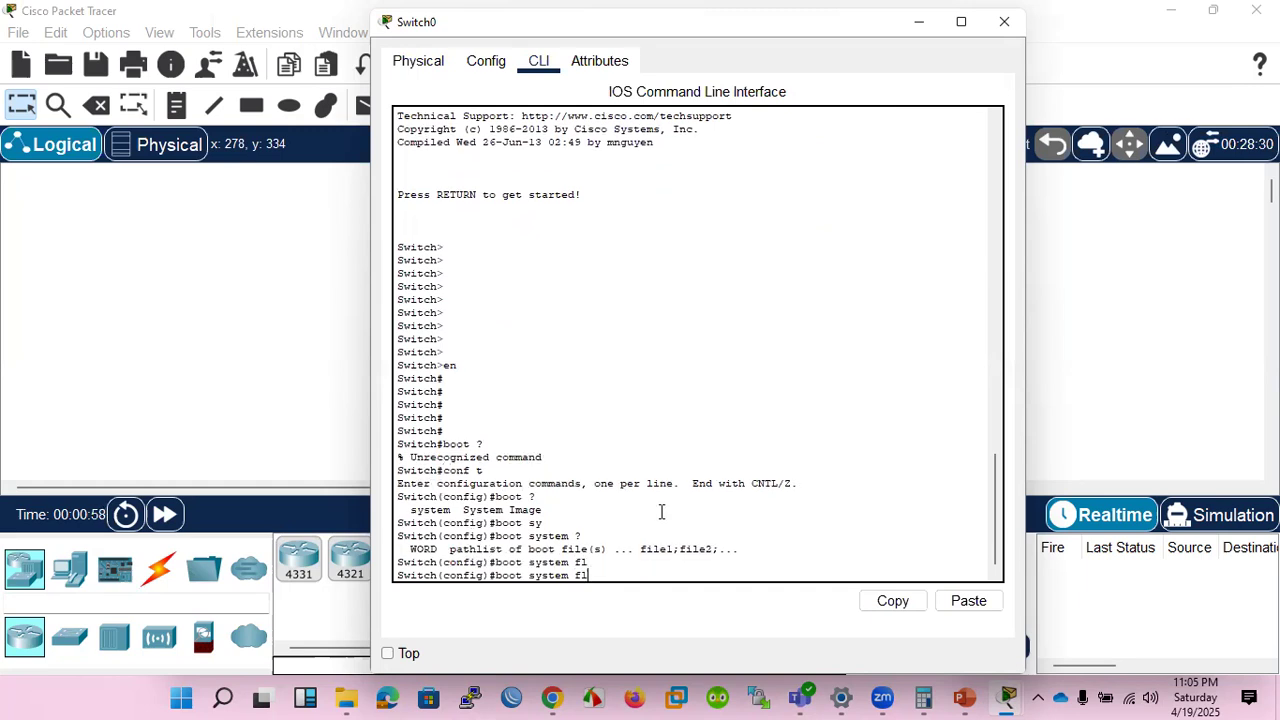
key(BackSpace)
key(BackSpace)
key(BackSpace)
key(BackSpace)
key(BackSpace)
key(BackSpace)
key(BackSpace)
key(BackSpace)
key(BackSpace)
key(BackSpace)
key(BackSpace)
key(BackSpace)
key(BackSpace)
key(BackSpace)
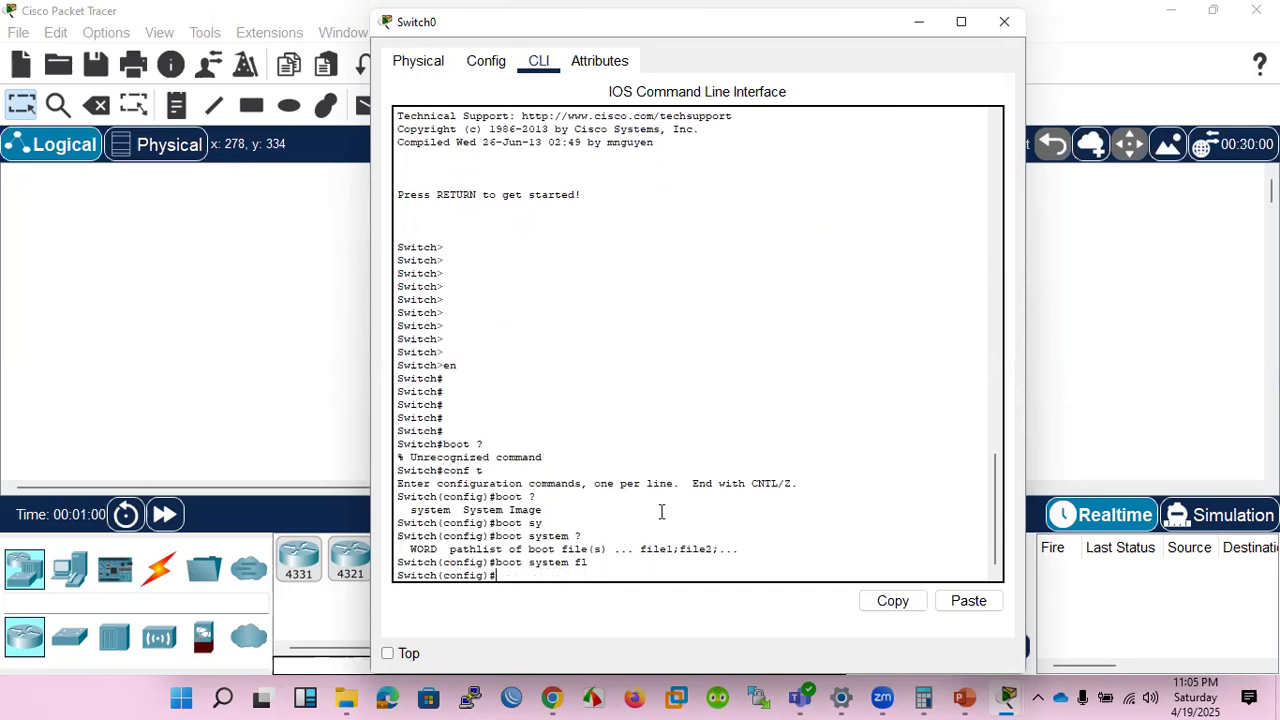
Consult the boot system Command slide in PowerPoint and request help for boot System again on the switch in Packet Tracer.
click(967, 698)
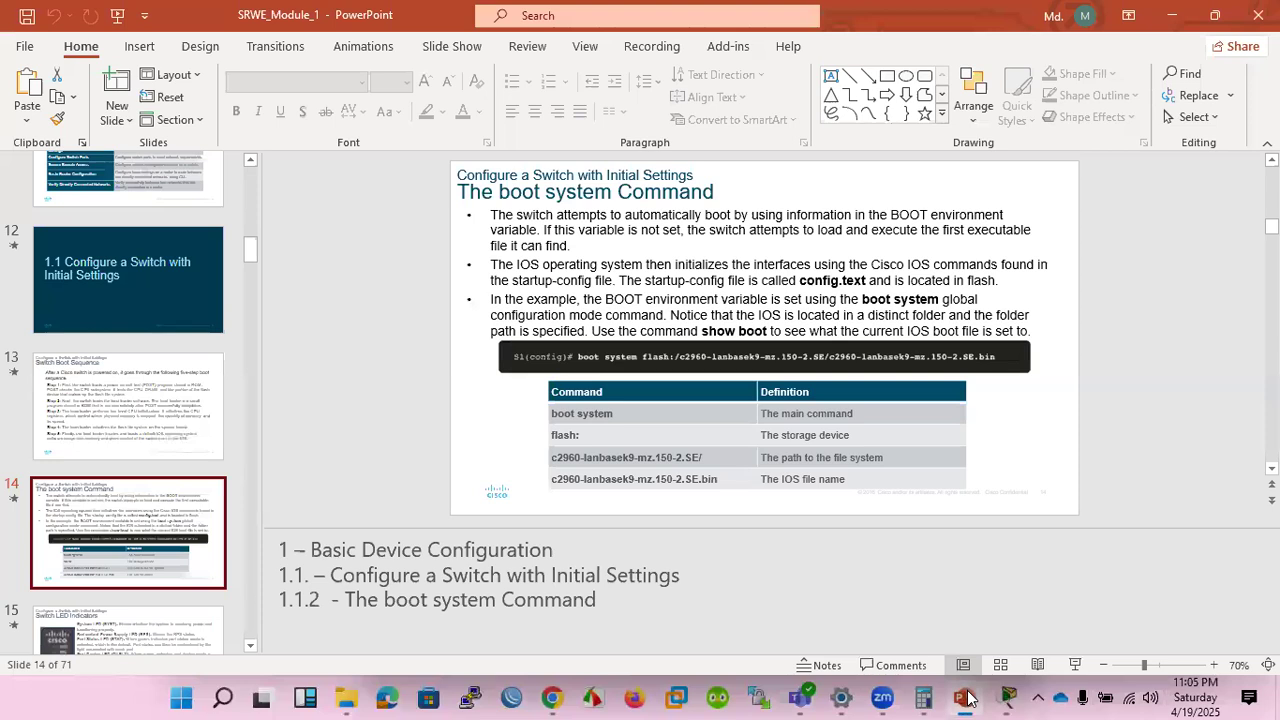
click(967, 698)
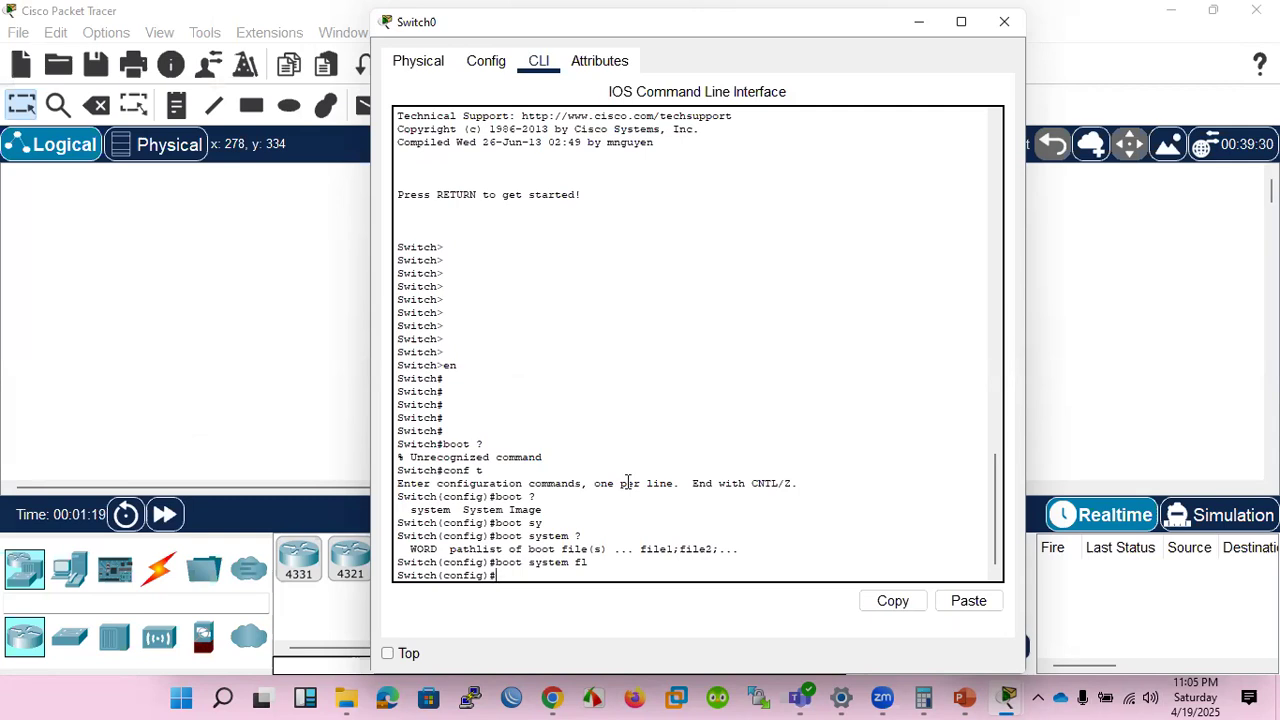
text(boot Sy)
key(Tab)
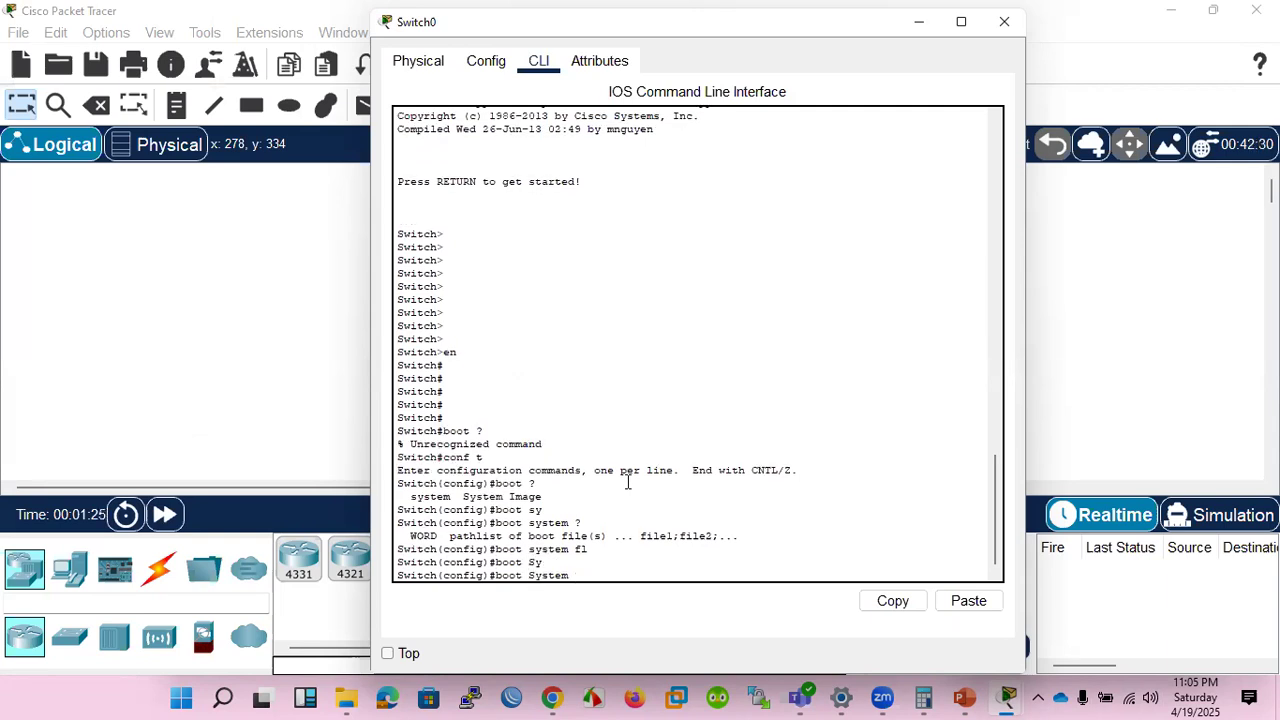
text(?)
Try to complete an Image keyword directly after boot, using the prefixes I, Im and Ima.
key(BackSpace)
key(BackSpace)
key(BackSpace)
key(BackSpace)
key(BackSpace)
key(BackSpace)
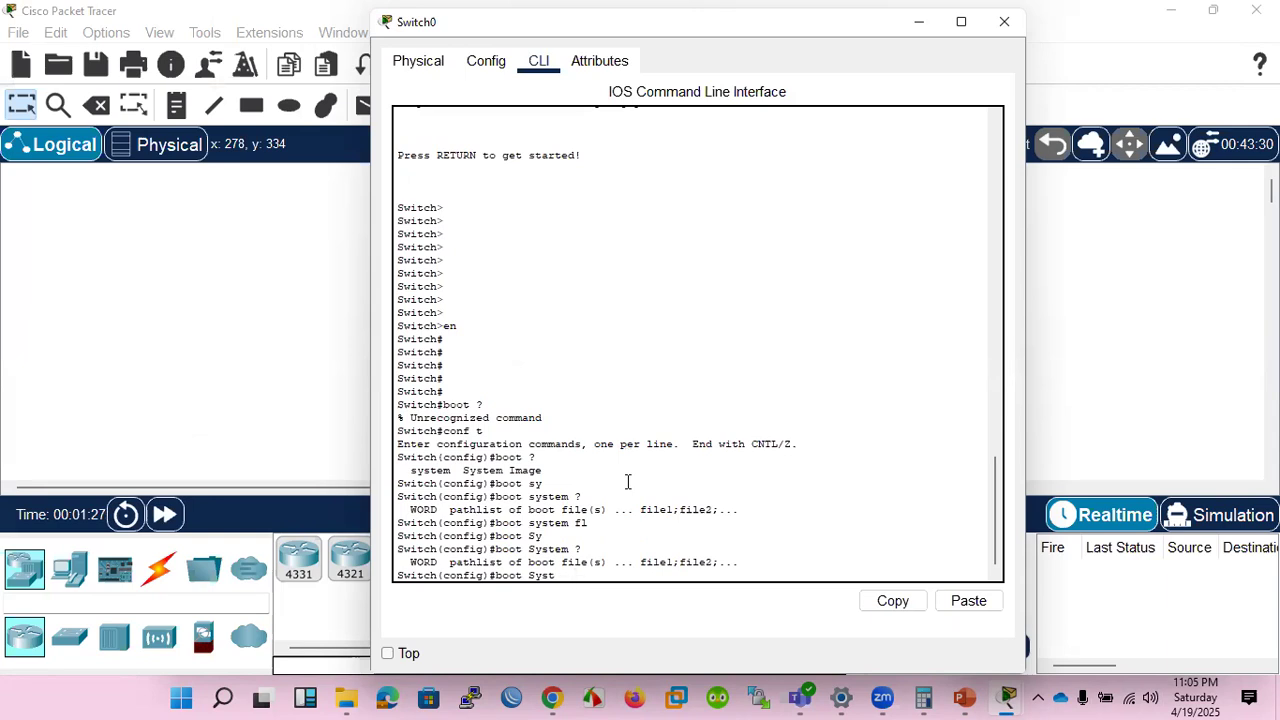
text(i)
key(Tab)
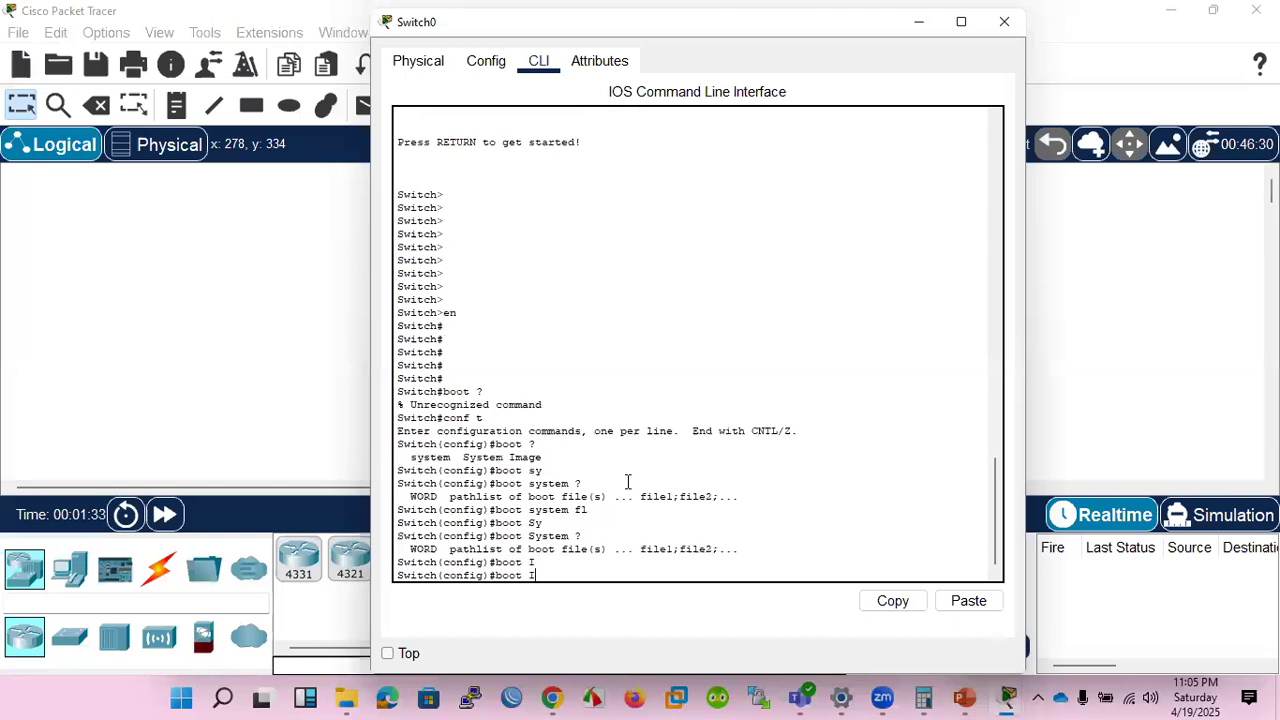
text(m)
key(Tab)
text(a)
key(Tab)
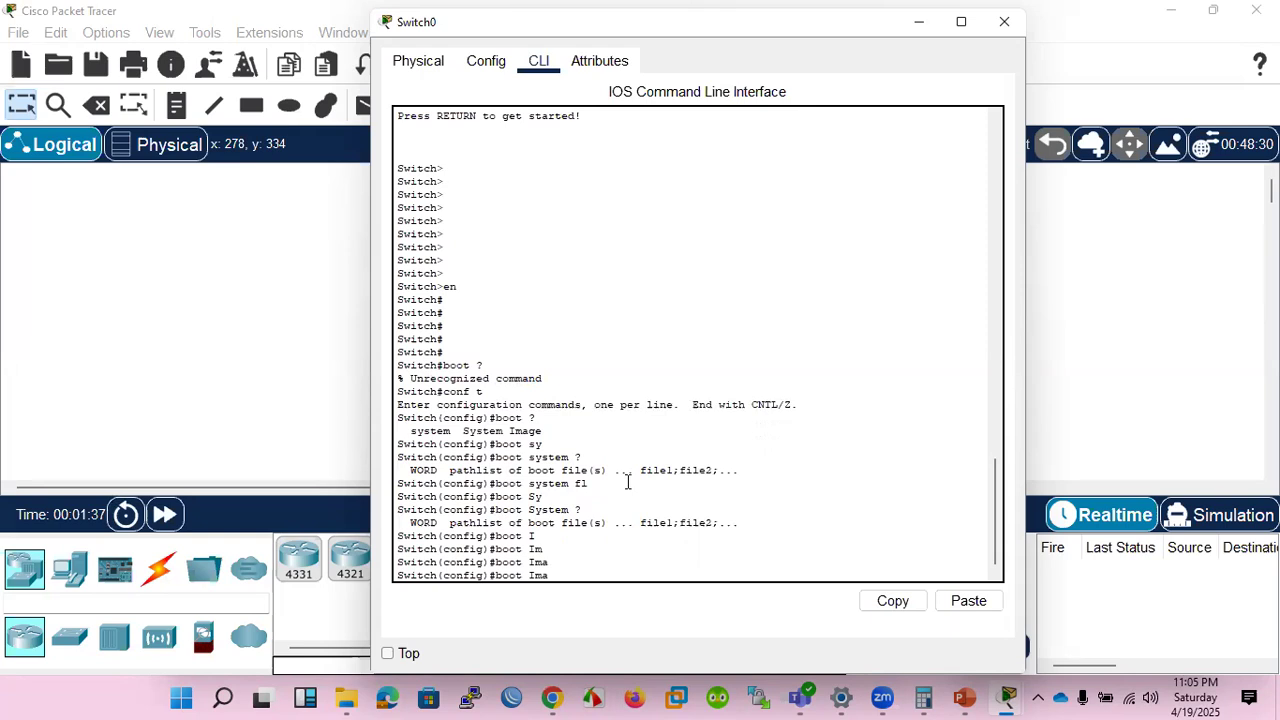
Try to complete an Image keyword after boot System and request the command's help once more.
key(BackSpace)
key(BackSpace)
text(ys)
key(Tab)
text(I)
key(Tab)
text(m)
key(Tab)
key(BackSpace)
key(BackSpace)
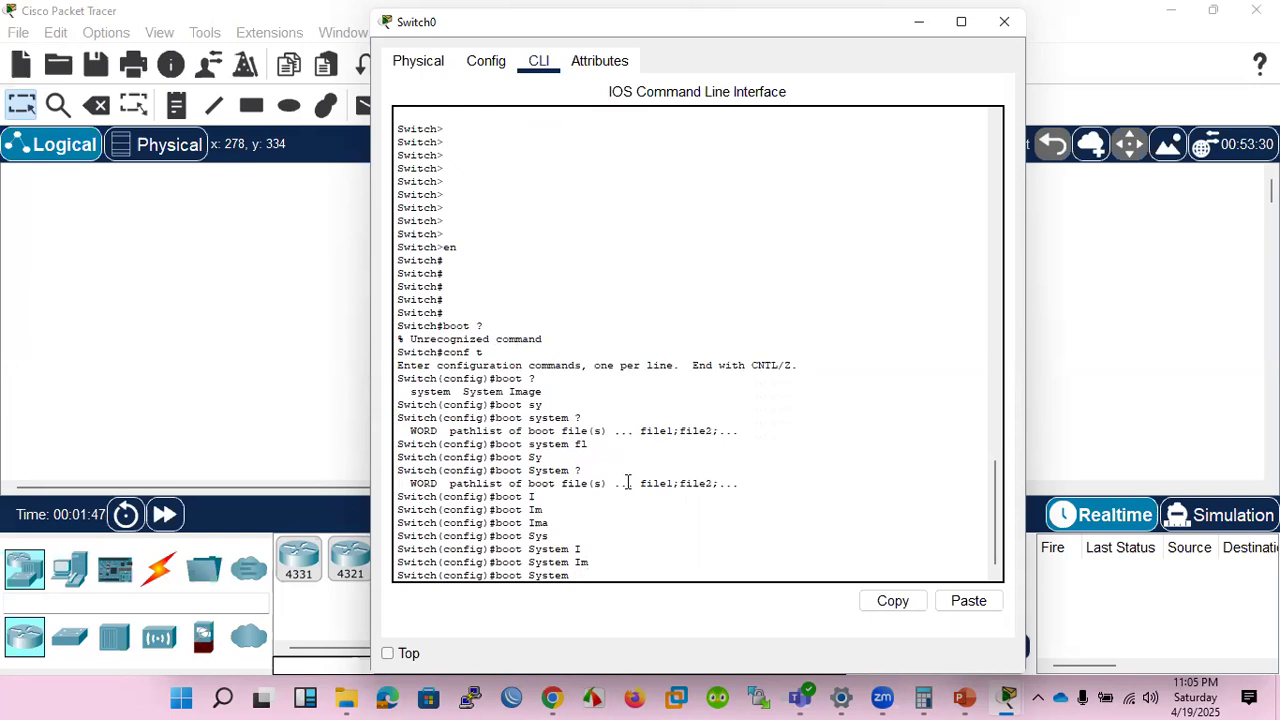
text(?)
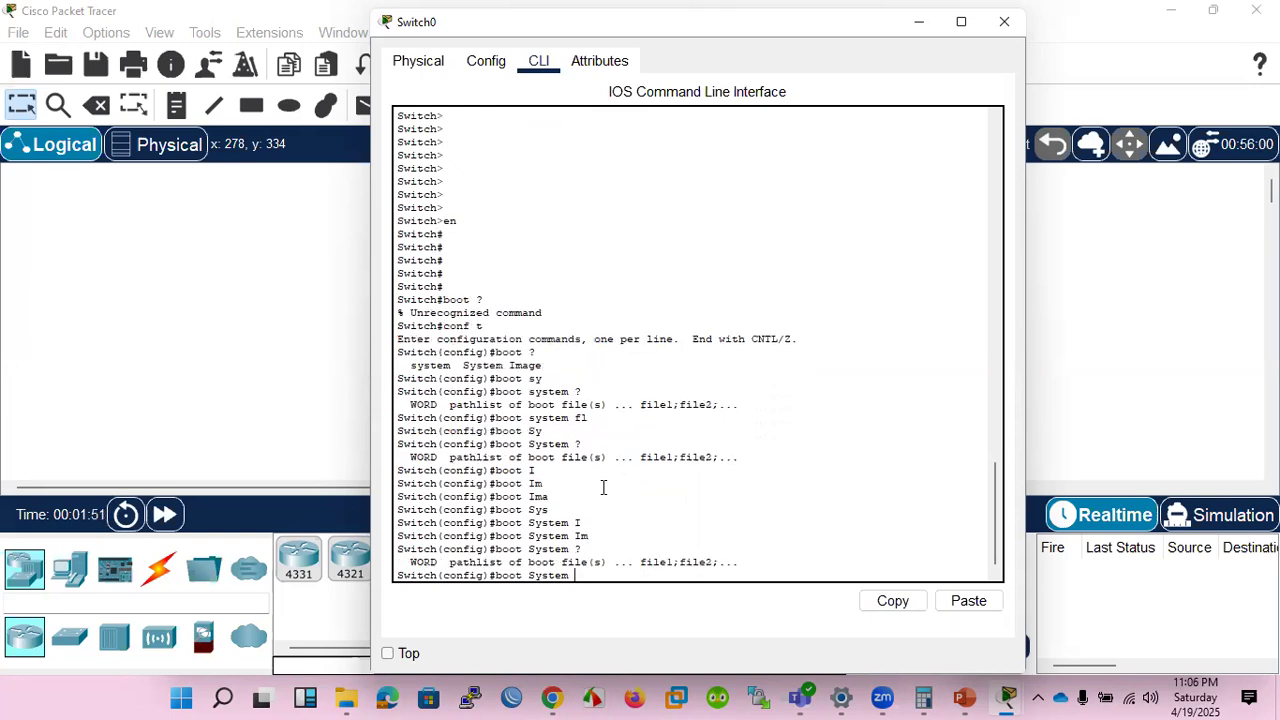
Switch to VMware Workstation, power on the EVE-NG virtual machine, and minimize its window.
click(677, 697)
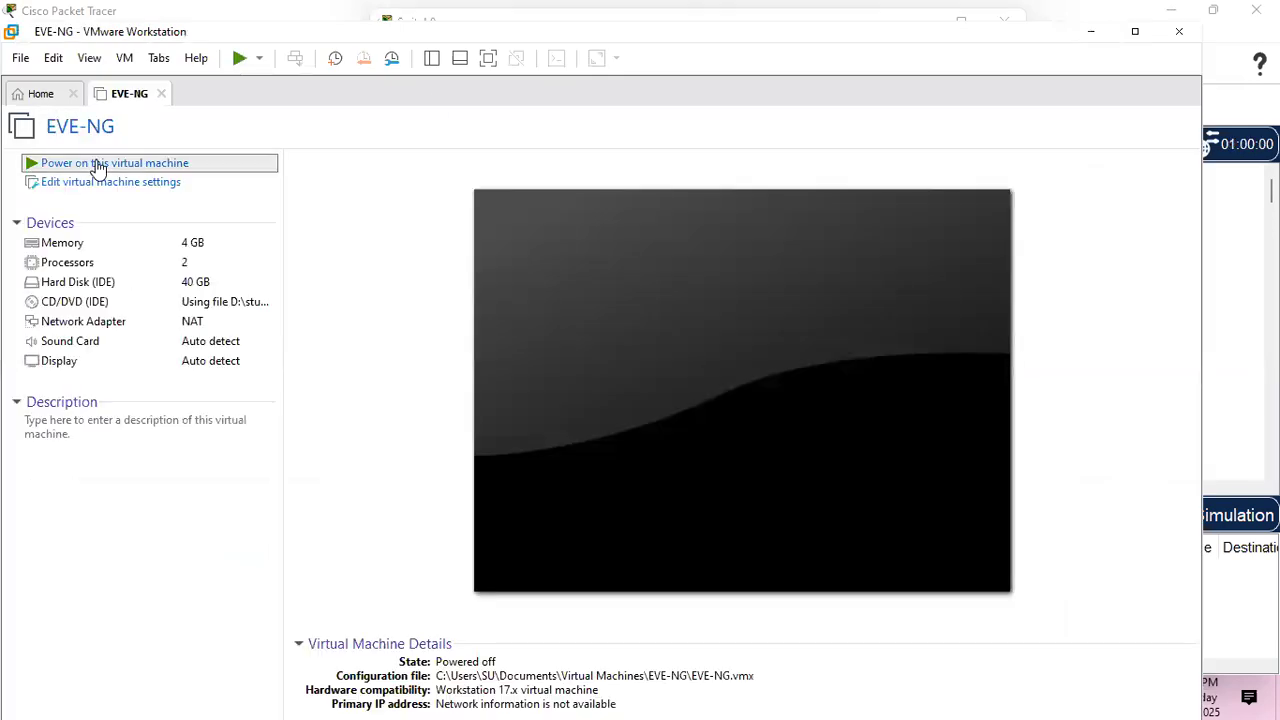
click(97, 162)
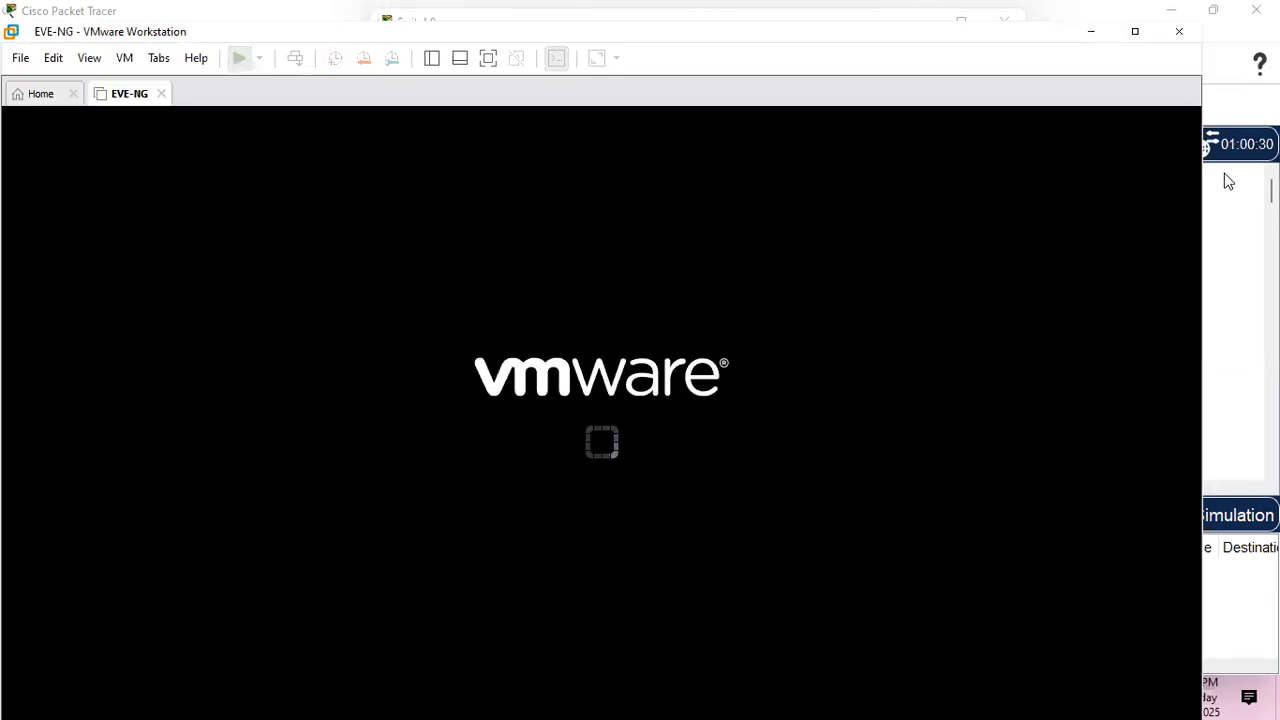
click(1136, 32)
click(1167, 12)
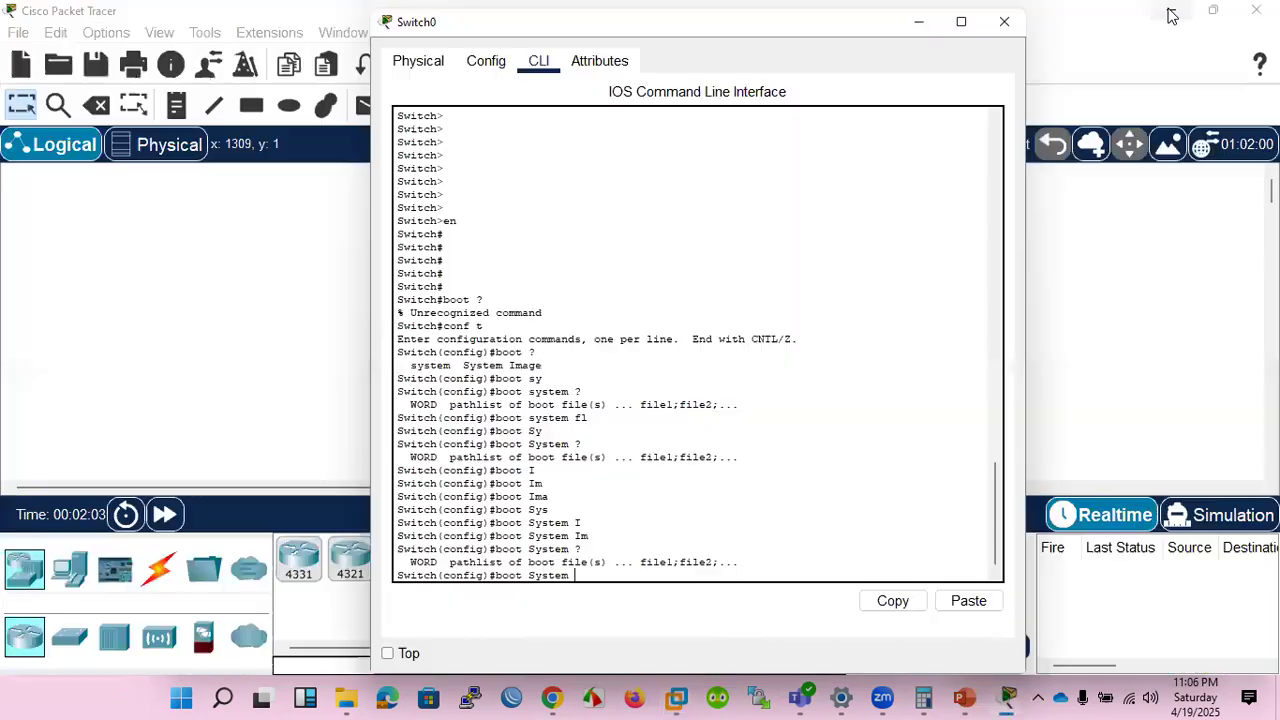
Minimize the Switch0 window, place a 4331 router near the switch in the workspace, and open its device window.
click(925, 24)
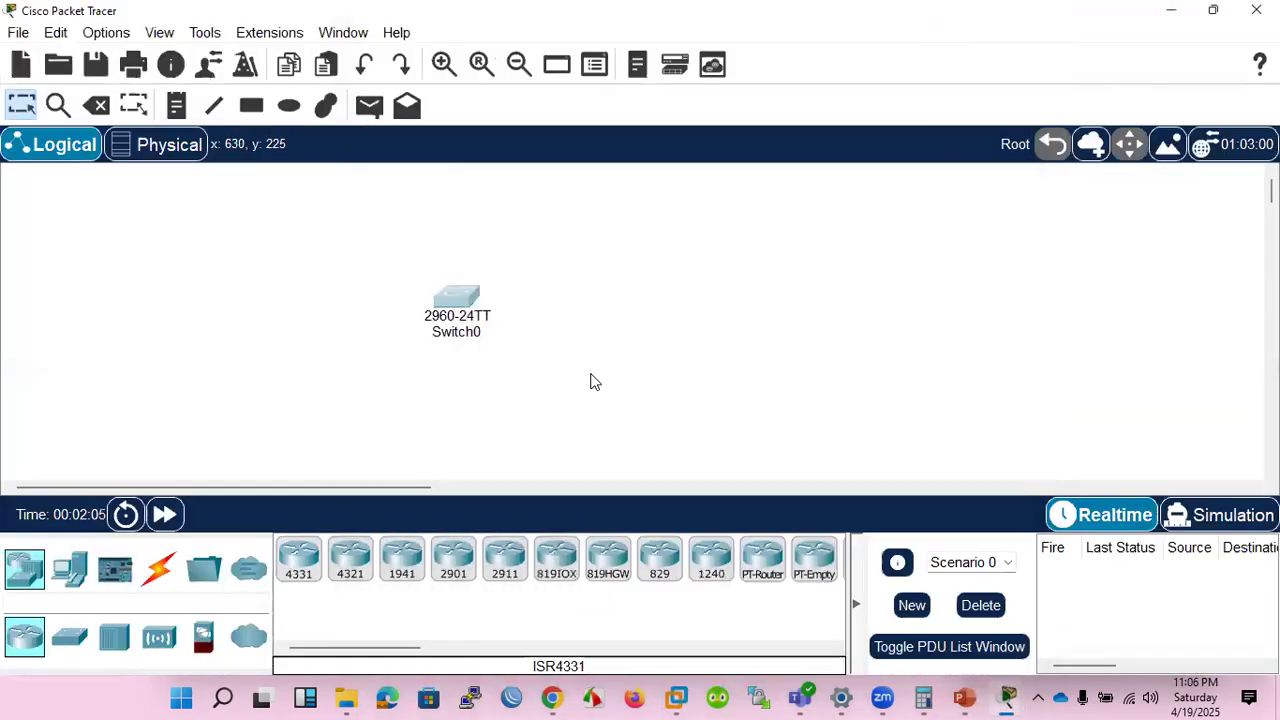
click(299, 558)
click(558, 358)
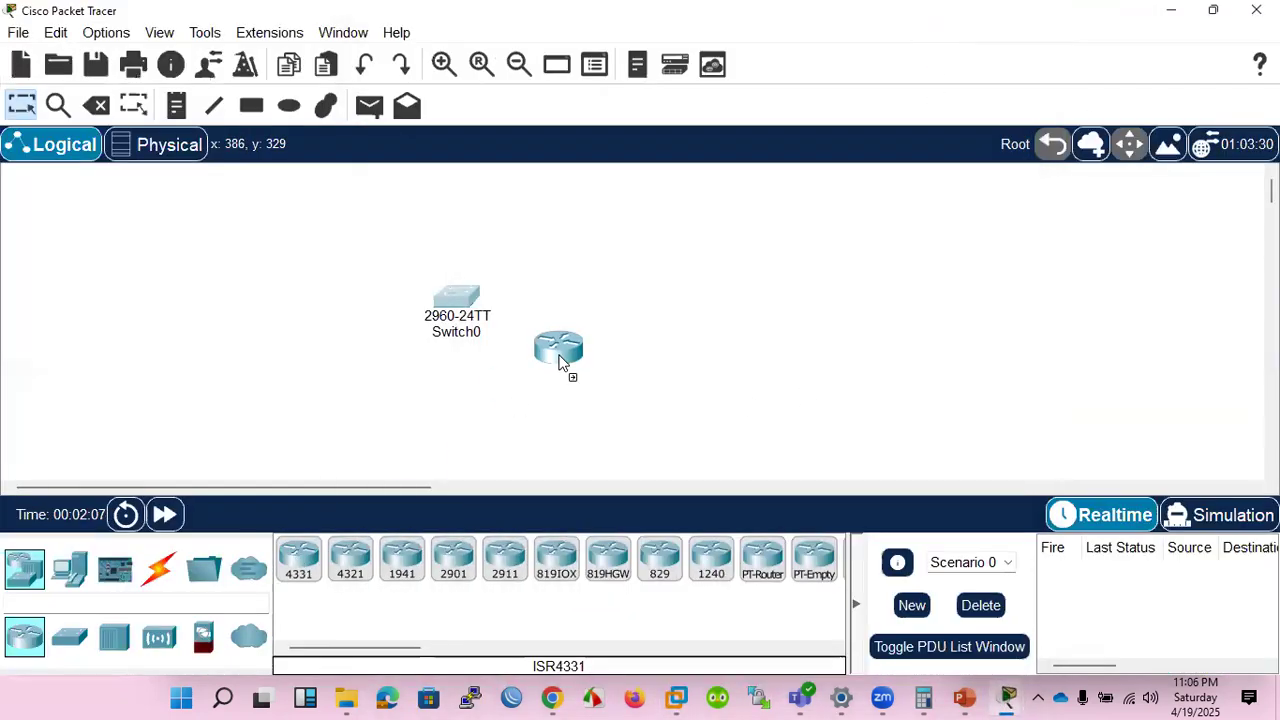
click(558, 360)
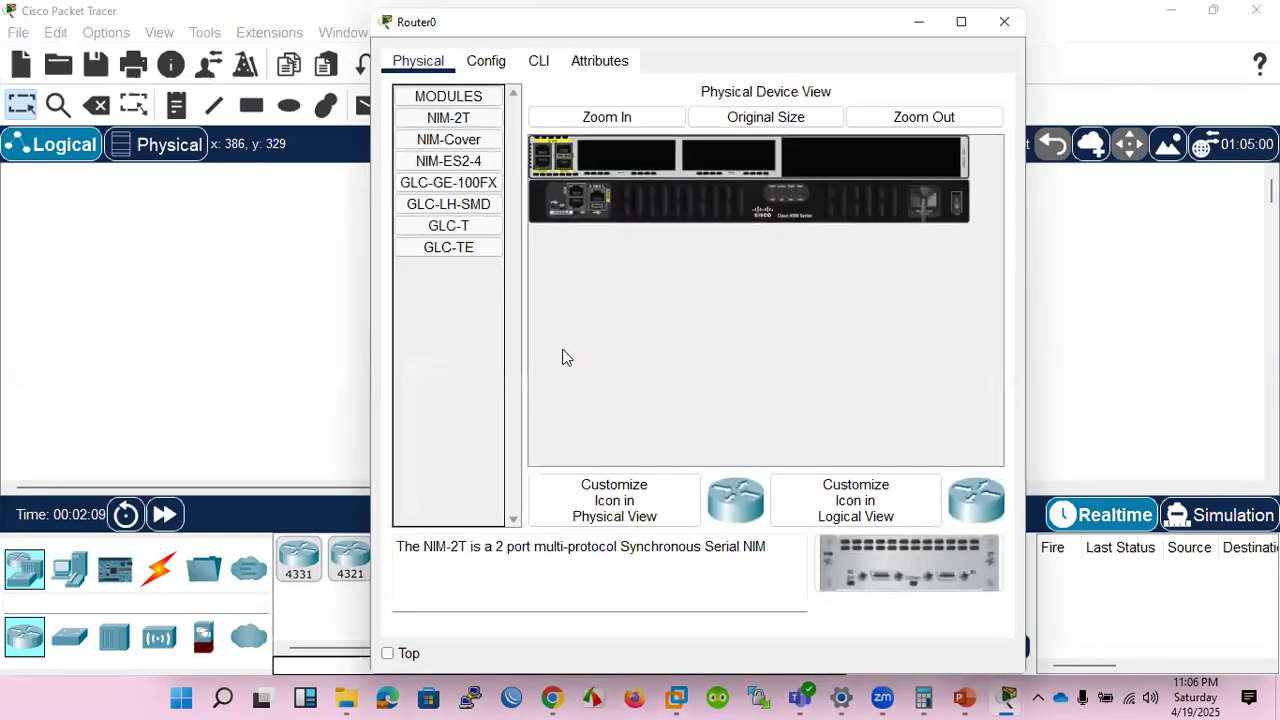
Open the router's command line and answer no to the initial configuration dialog.
click(540, 62)
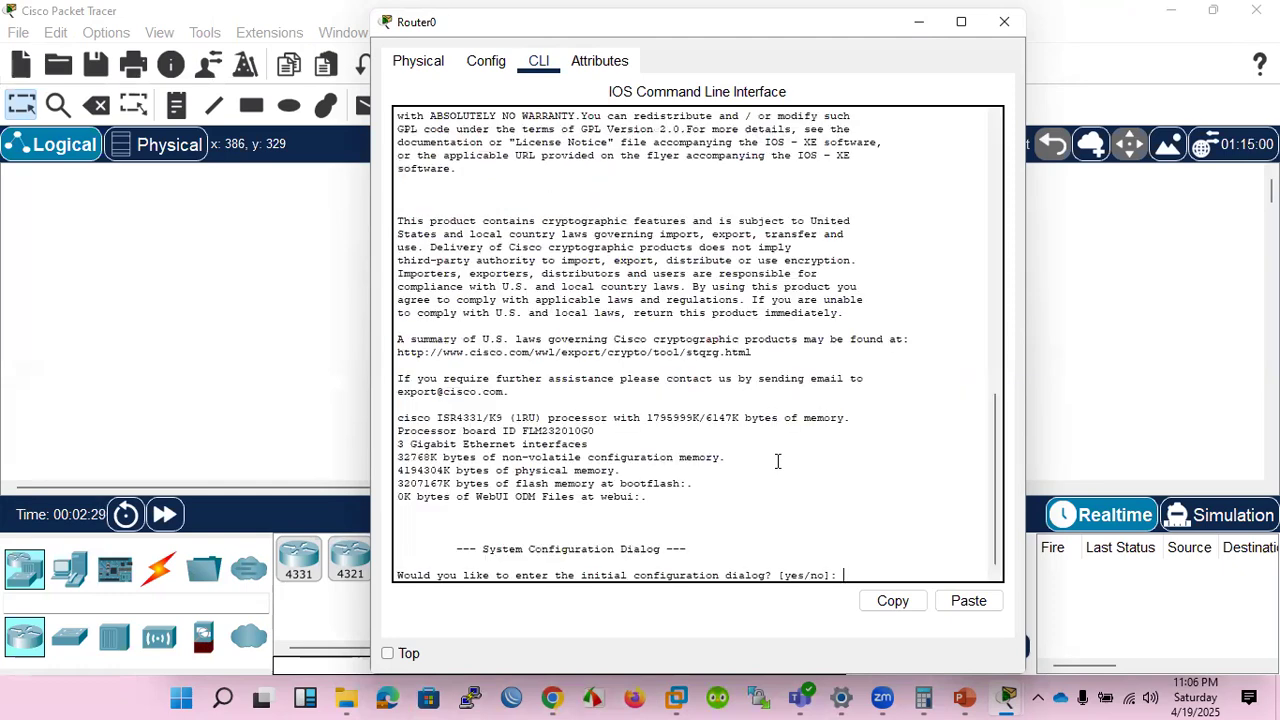
text(no)
key(Return)
key(Return)
key(Return)
key(Return)
key(Return)
key(Return)
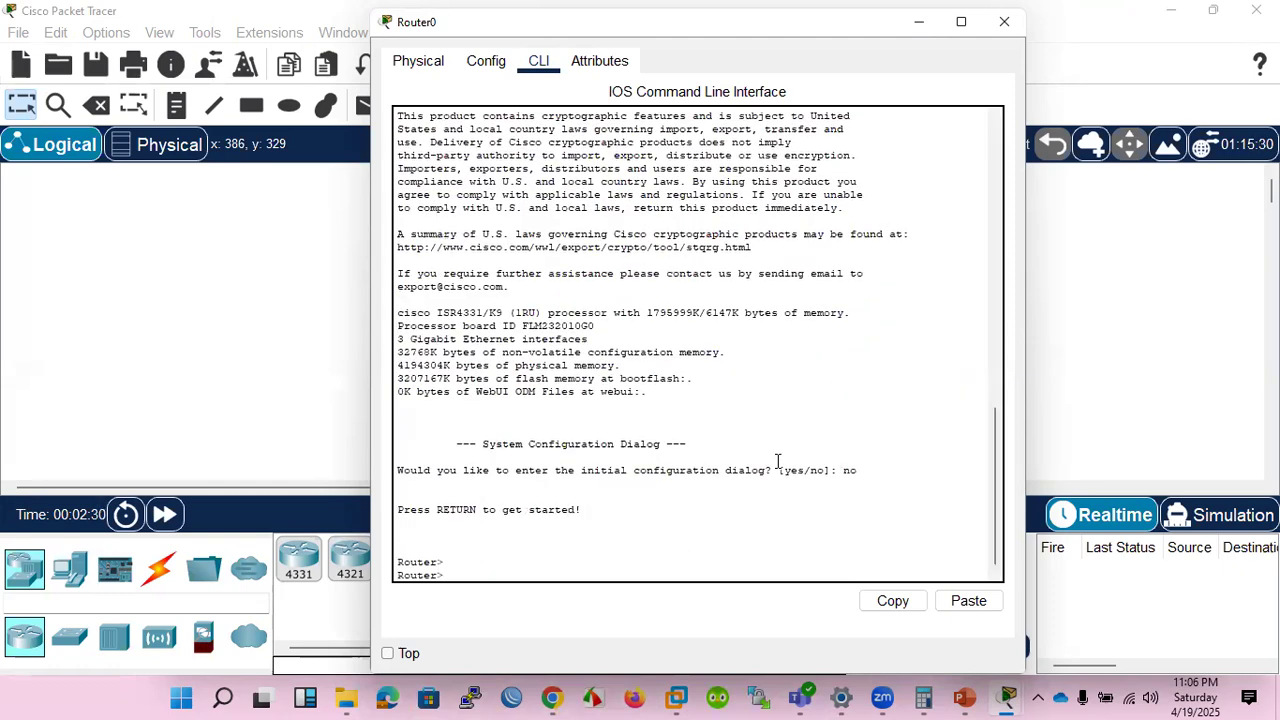
Enter privileged EXEC mode on the router and try to complete the boot command there.
text(en)
key(Return)
key(Return)
key(Return)
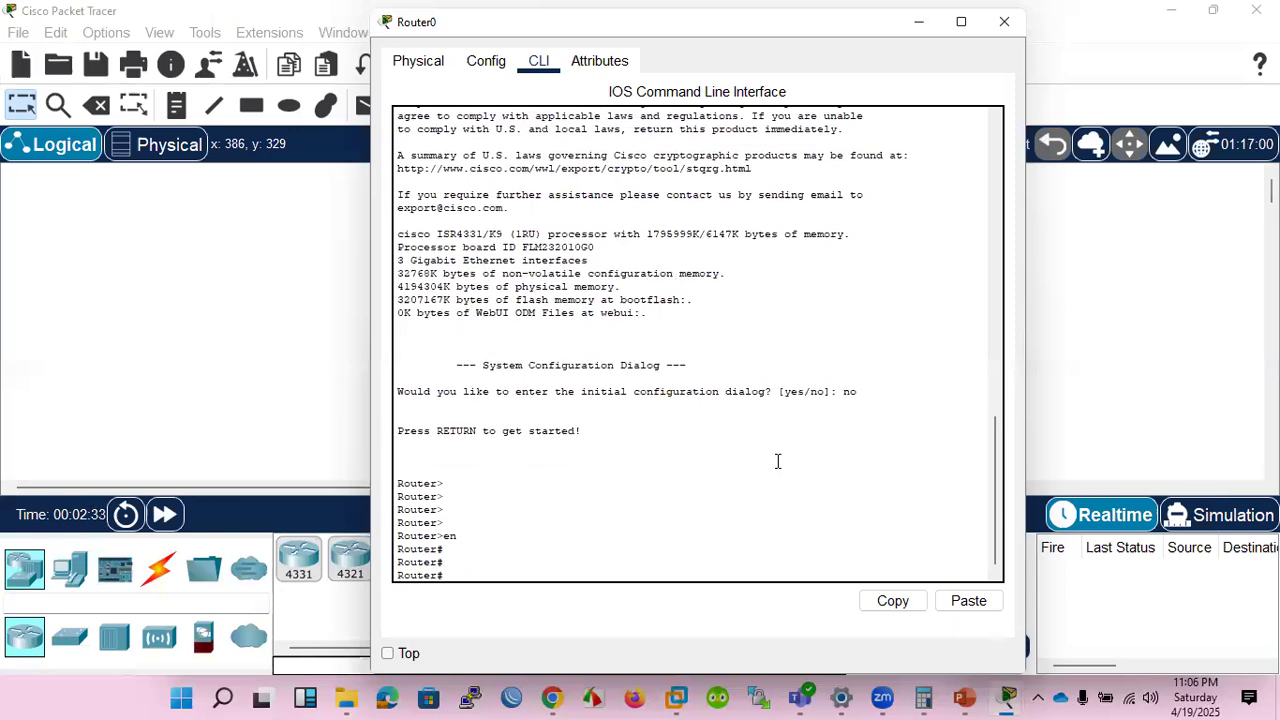
text(bot)
key(Tab)
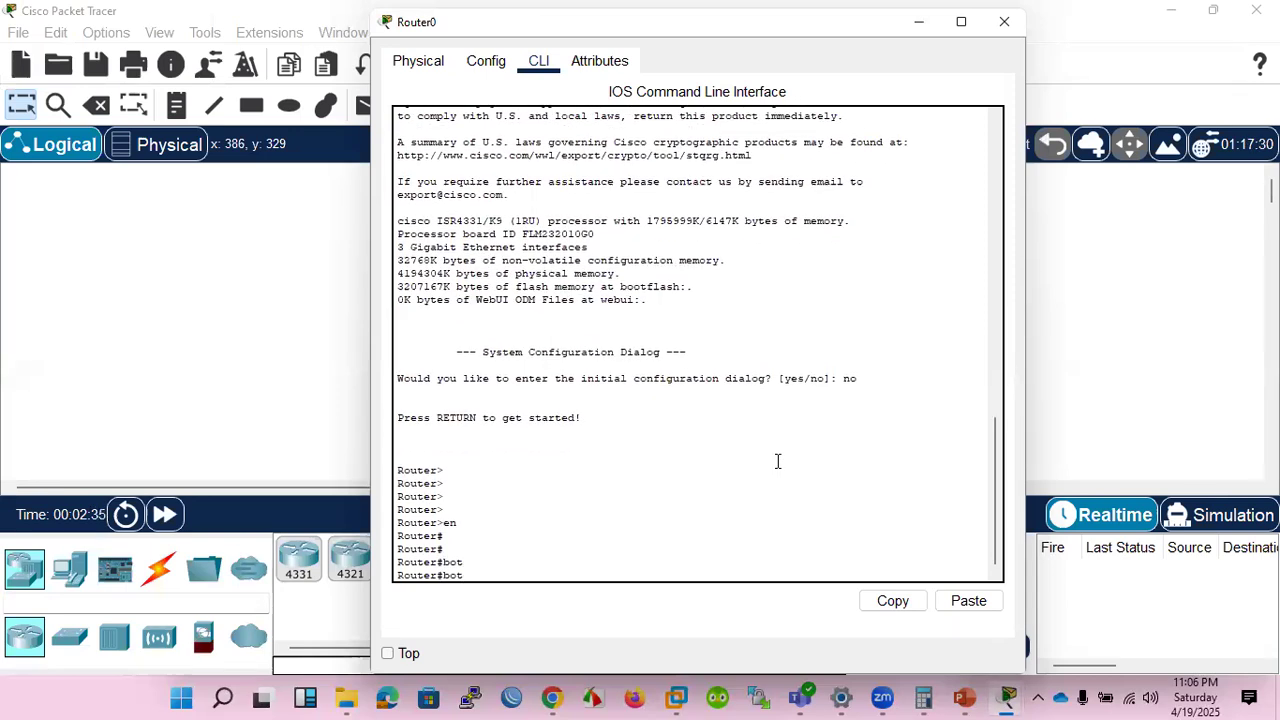
key(BackSpace)
text(o)
key(Tab)
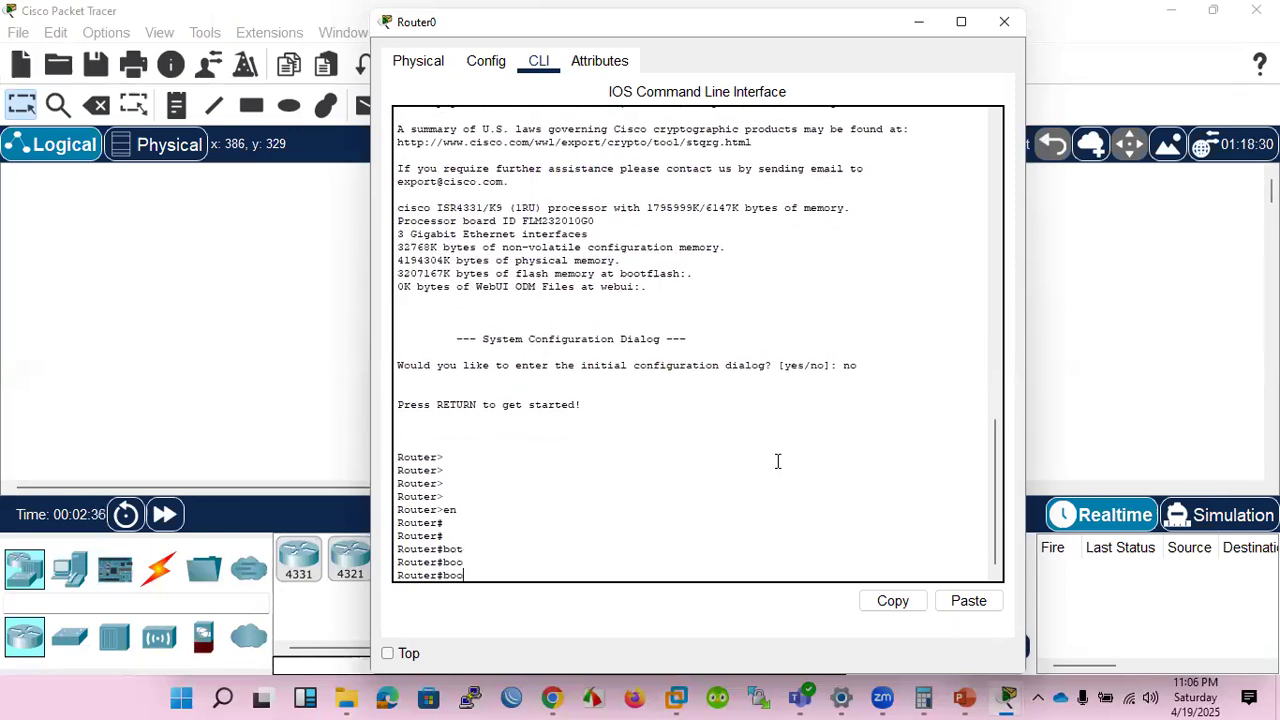
Enter global configuration mode on the router with conf t and list the options of boot system.
key(BackSpace)
key(BackSpace)
key(BackSpace)
text(conf t)
key(Return)
text(boo)
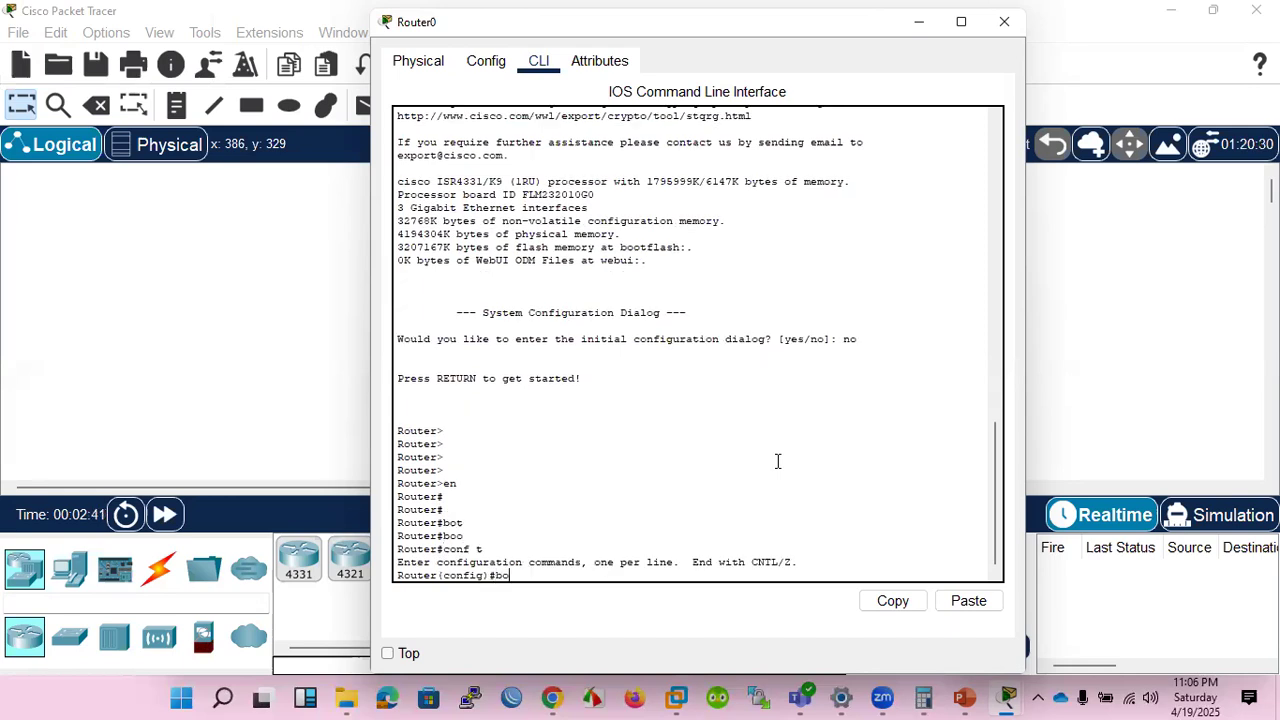
key(Tab)
text(sy)
key(Tab)
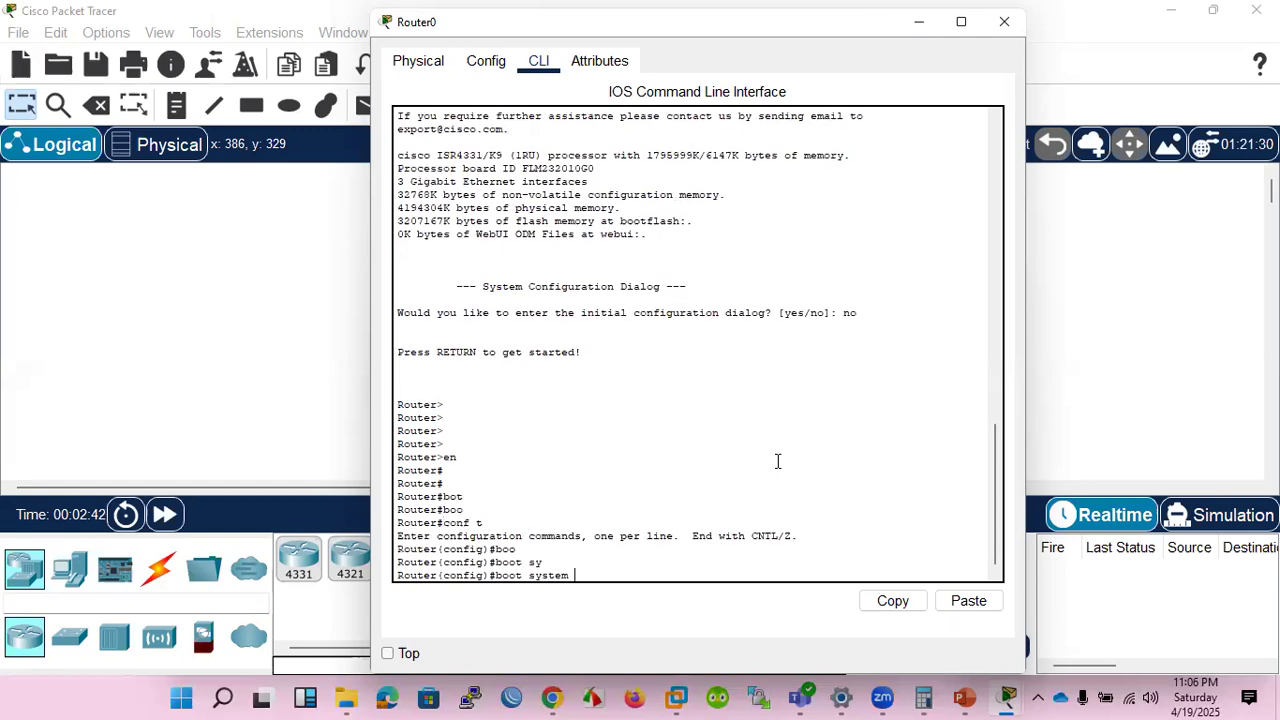
text(?)
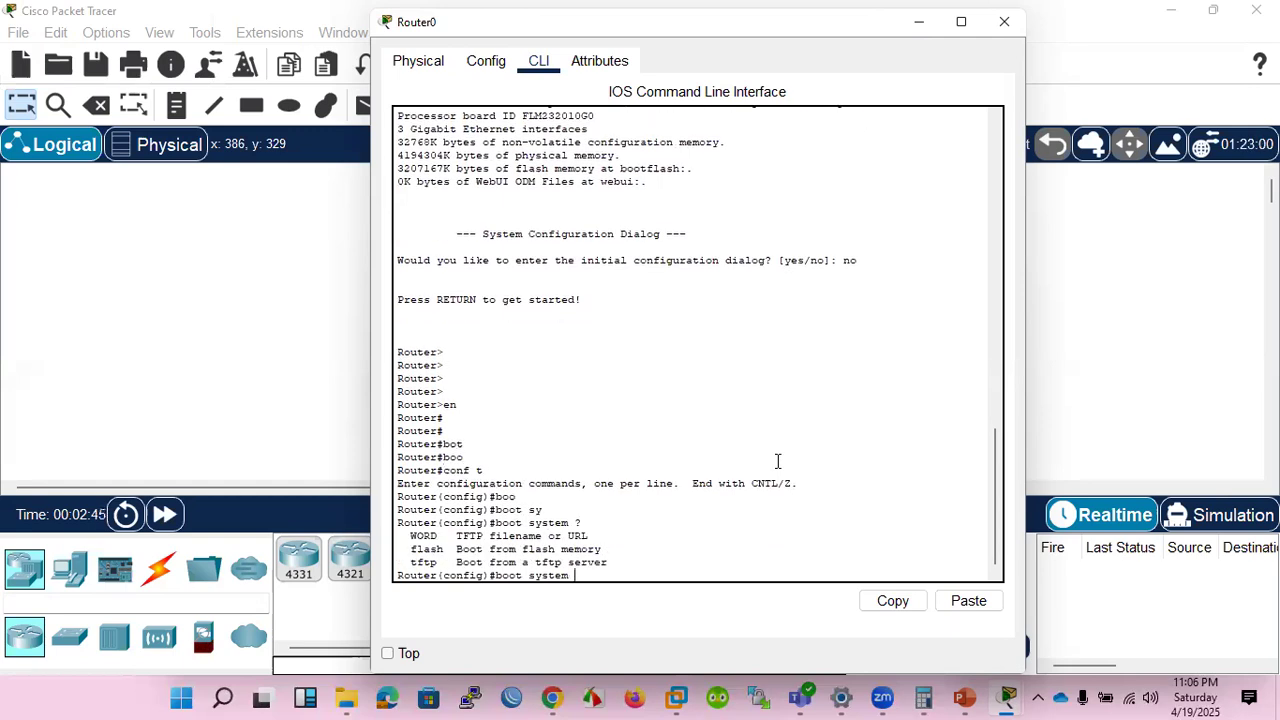
text(fla)
Display the arguments accepted by boot system flash on the router.
key(Tab)
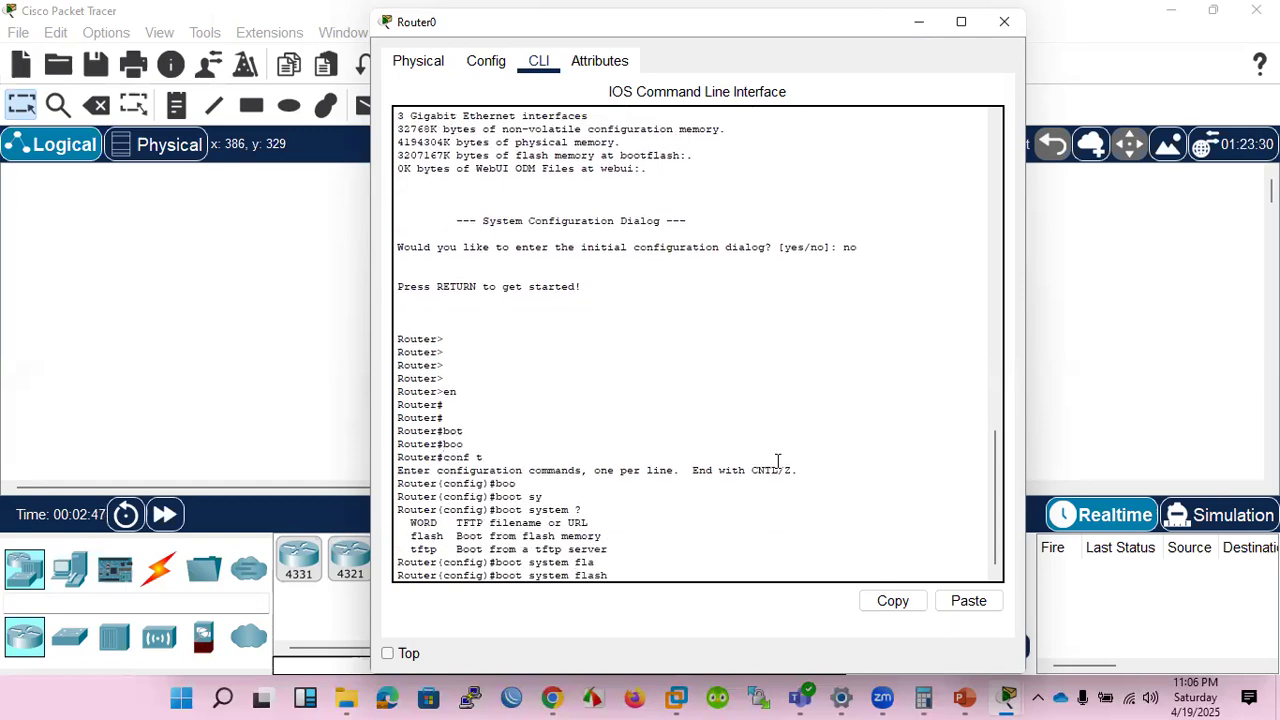
text(?)
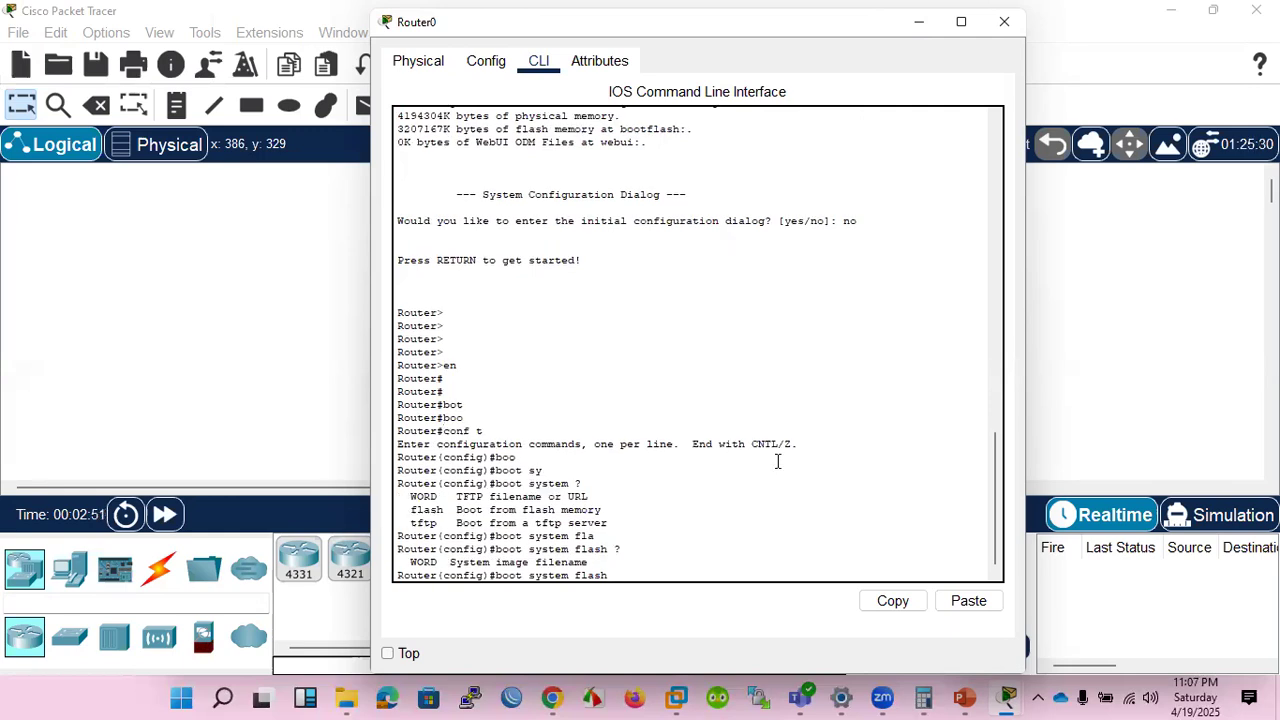
Clear the pending boot command and try to list the flash contents with dir flash: from global configuration mode.
key(BackSpace)
key(BackSpace)
key(BackSpace)
key(BackSpace)
key(BackSpace)
key(BackSpace)
key(BackSpace)
key(BackSpace)
key(BackSpace)
key(BackSpace)
key(BackSpace)
key(BackSpace)
key(BackSpace)
key(BackSpace)
key(BackSpace)
key(BackSpace)
key(BackSpace)
text(dir flash:)
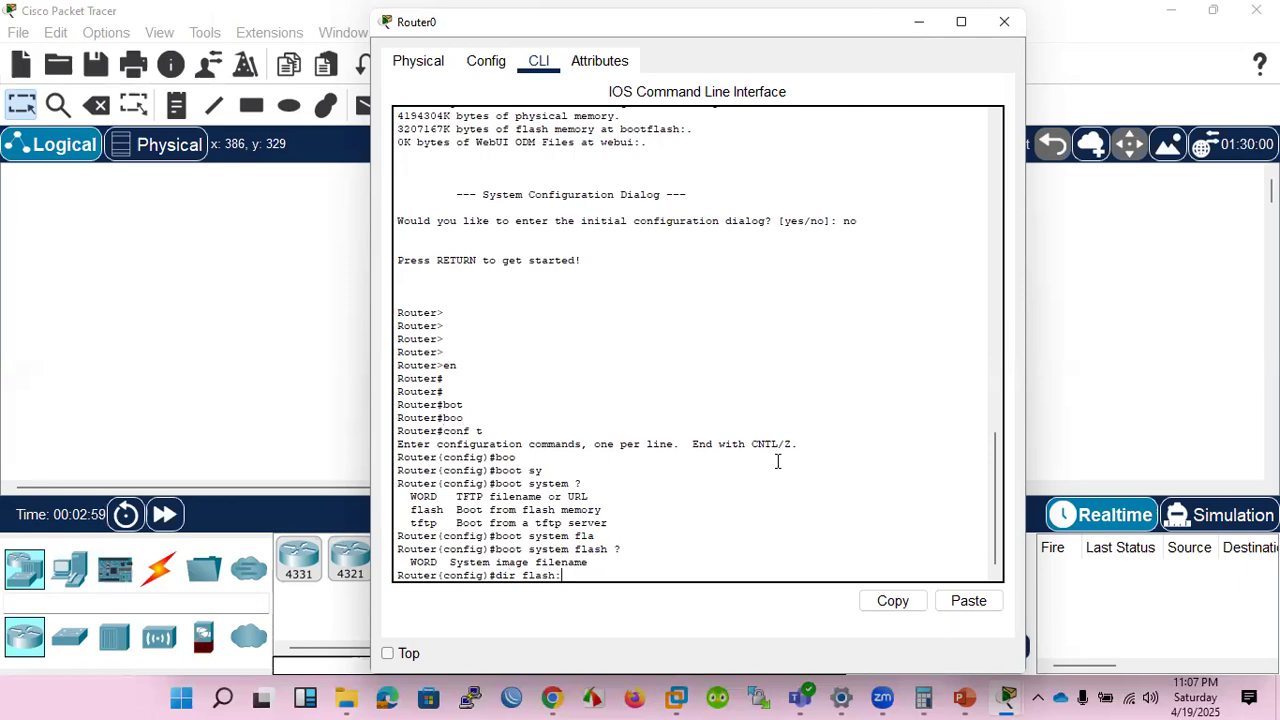
key(Return)
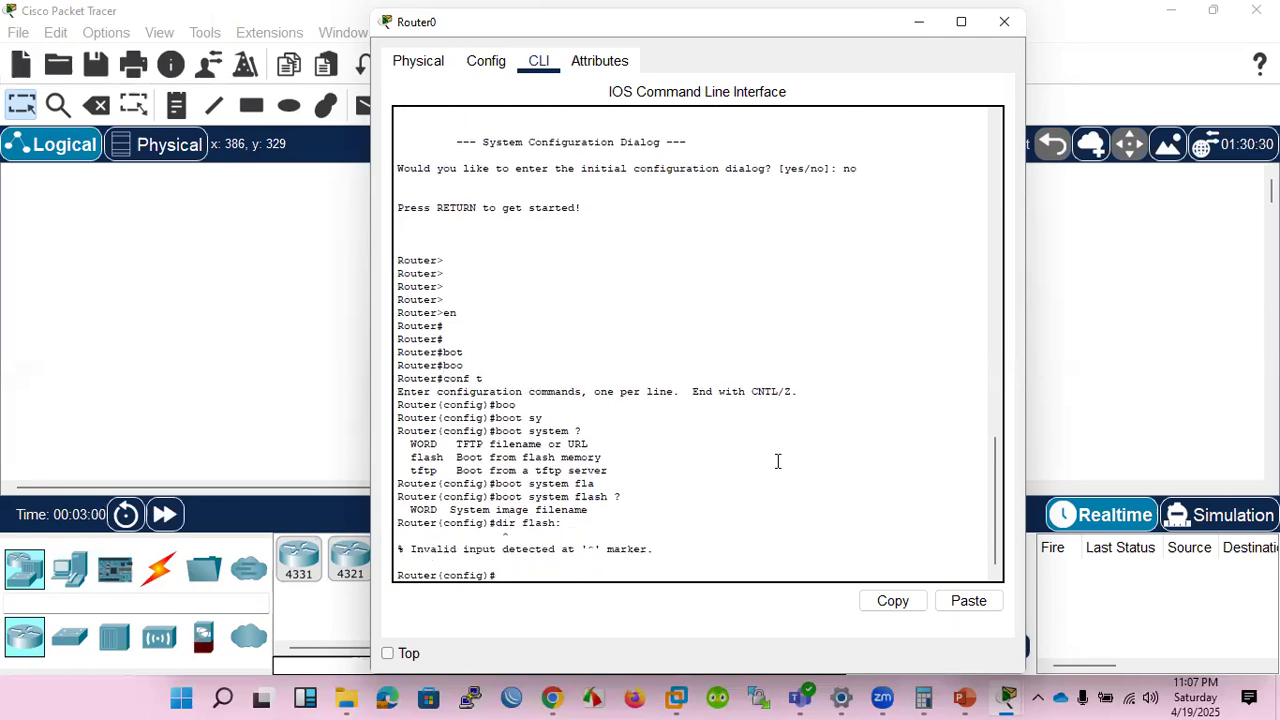
Leave global configuration mode on the router and list its flash contents with dir flash:.
text(exit)
key(Return)
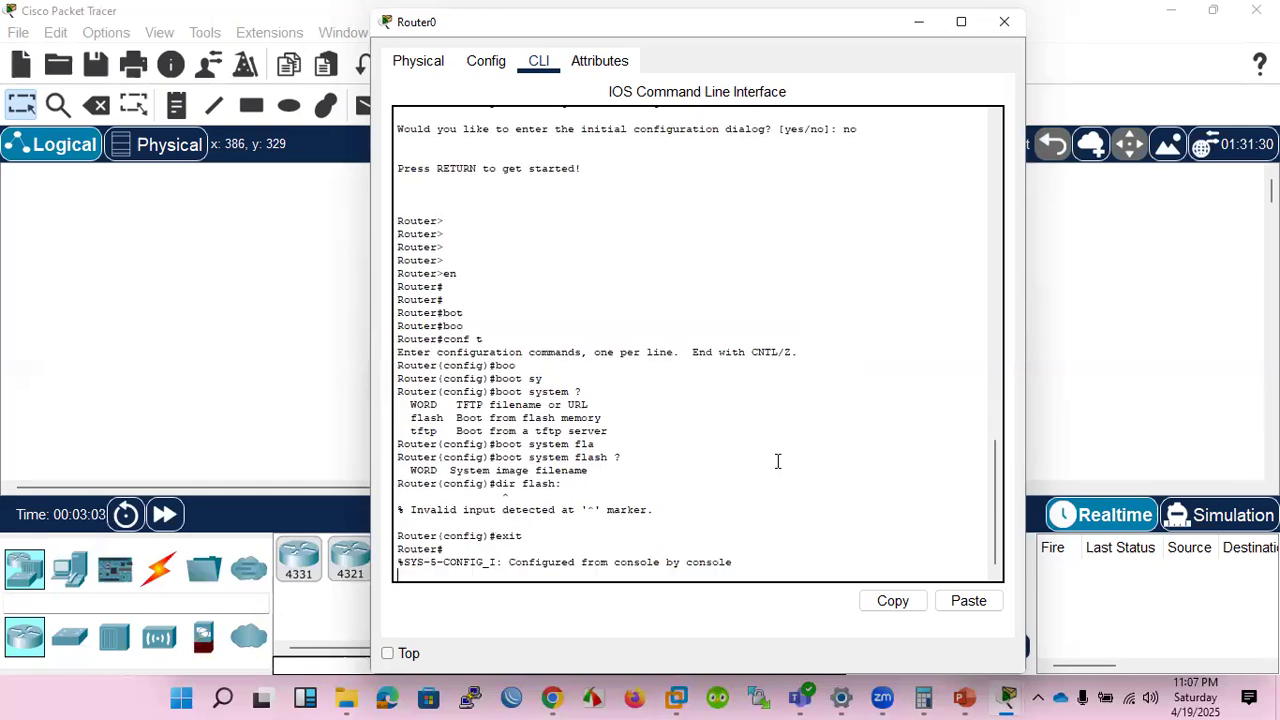
key(Return)
text(dir)
key(Tab)
text(flash)
key(Tab)
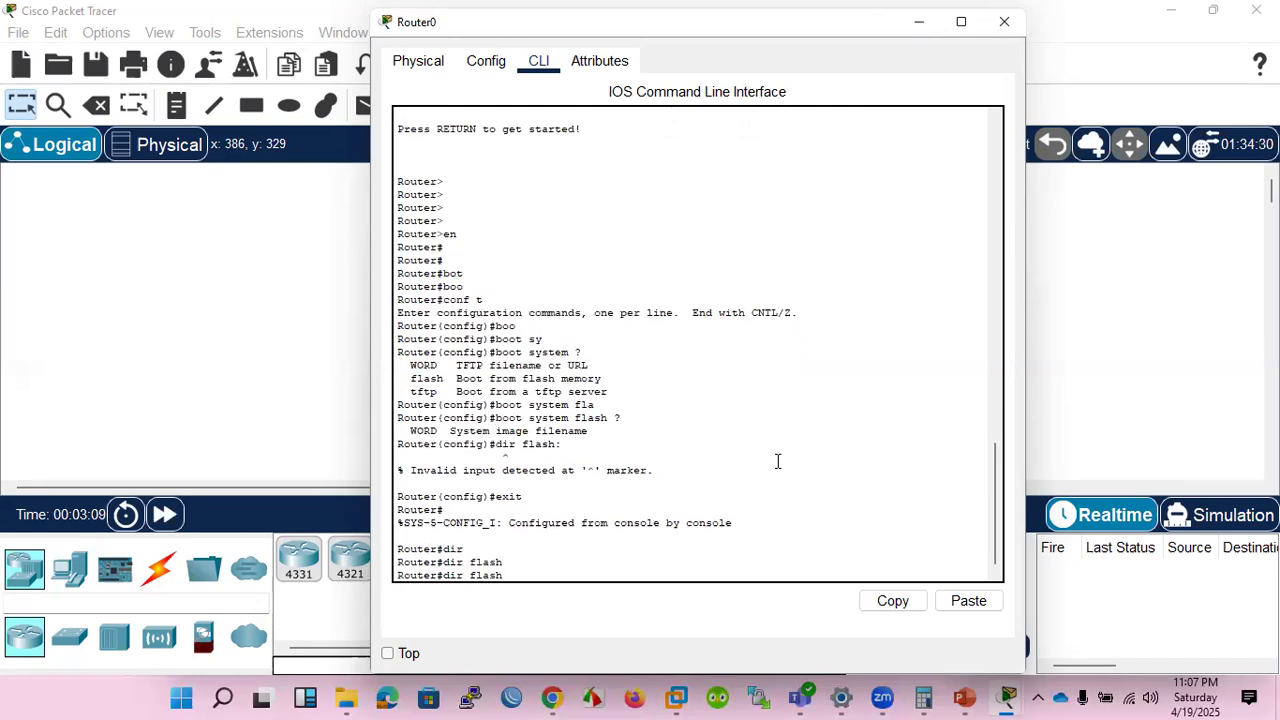
text(:)
key(Return)
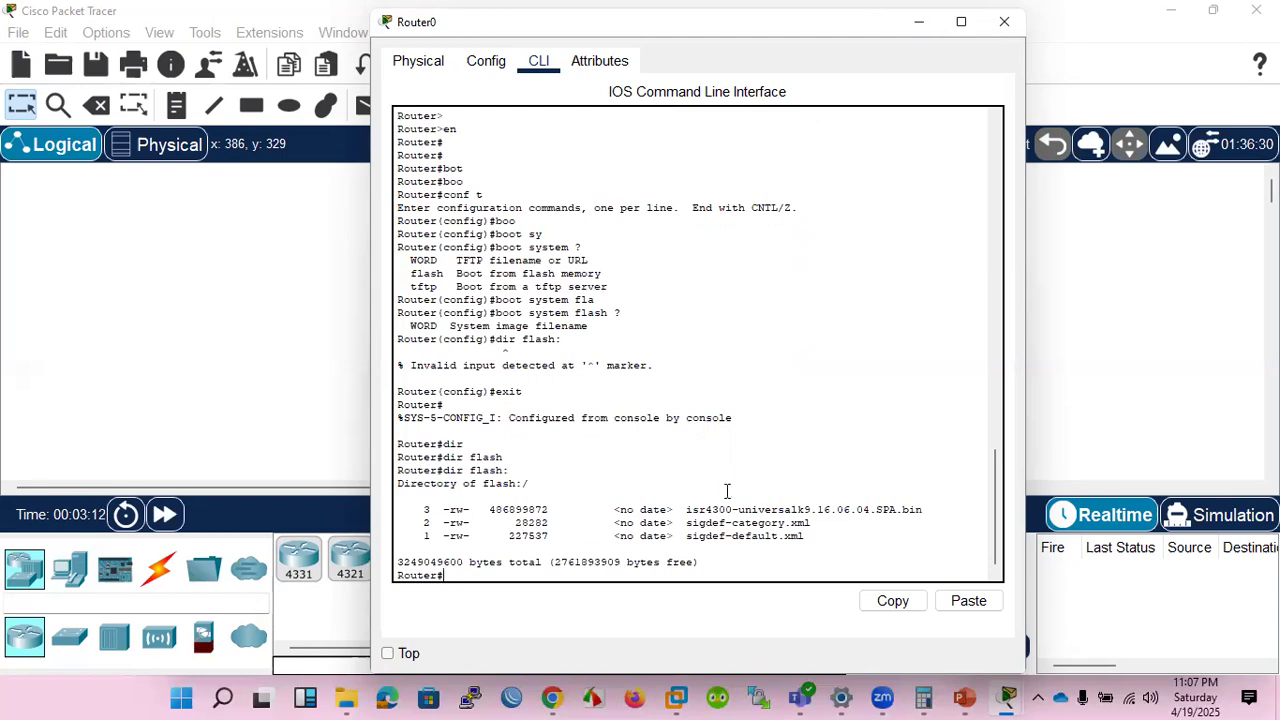
Copy the image file name isr4300-universalk9.16.06.04.SPA.bin from the router's flash listing.
drag(687, 509, 922, 509)
right_click(893, 515)
click(939, 523)
Return to Switch0's command line and submit the pending boot System command to get an empty configuration prompt.
click(671, 377)
click(445, 299)
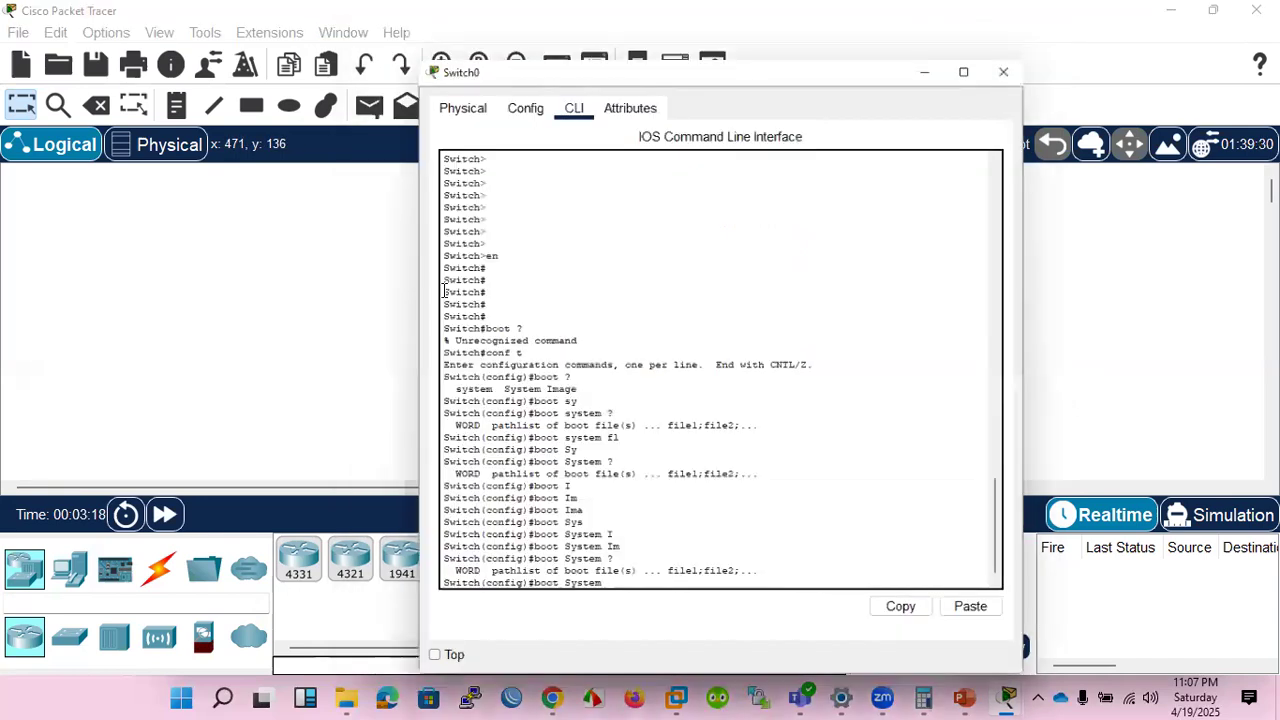
key(Return)
key(Return)
key(Return)
key(Return)
key(Return)
key(Return)
key(Return)
key(Return)
key(Return)
key(Return)
key(Return)
key(Return)
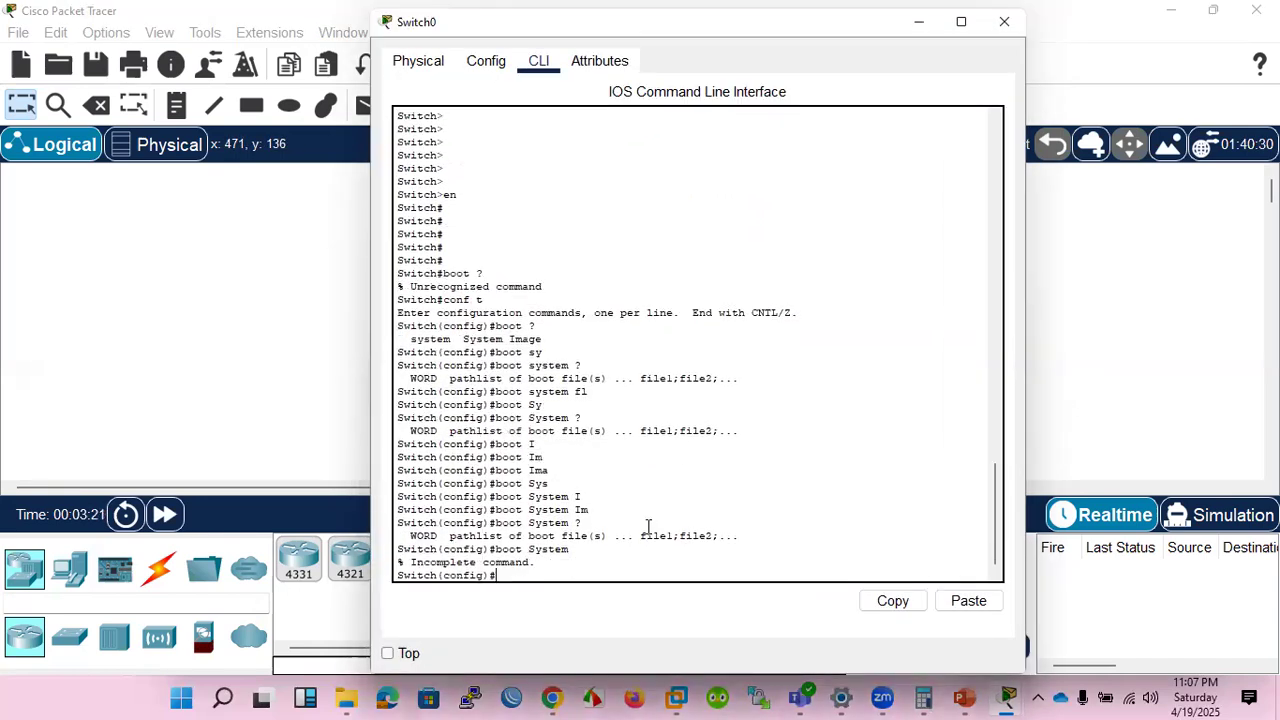
key(Return)
key(Return)
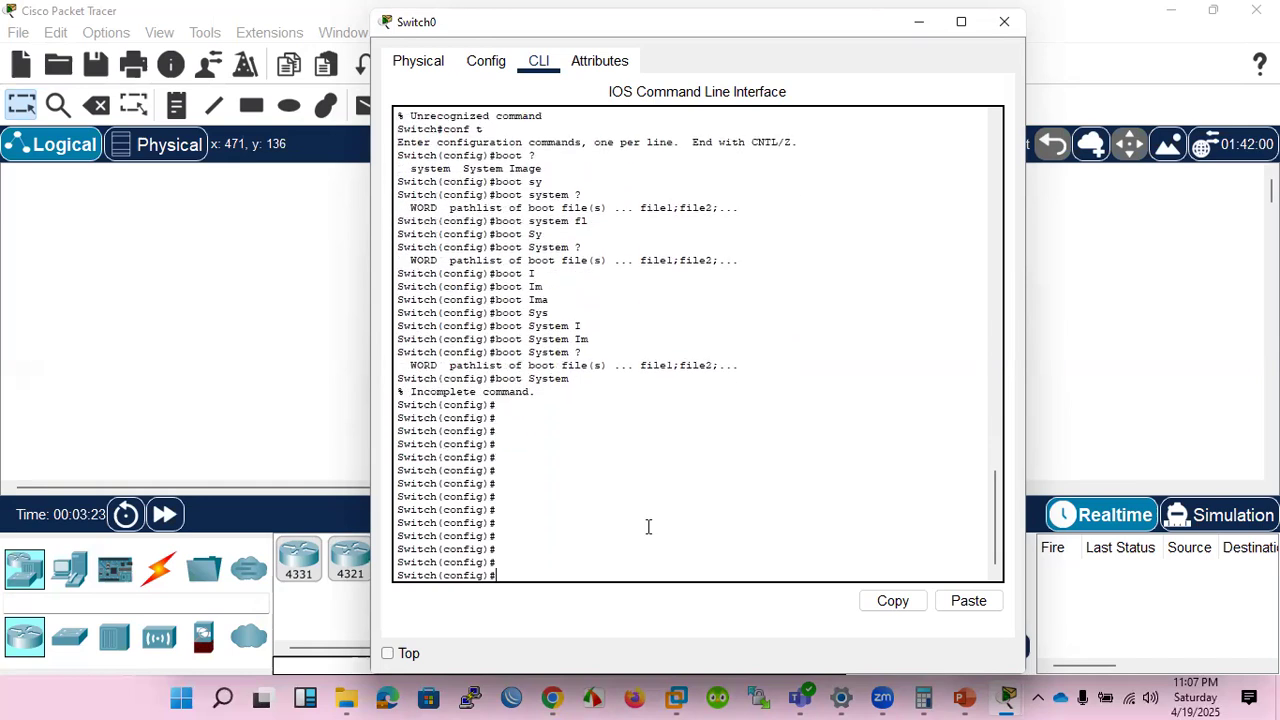
Exit global configuration mode on the switch and list its flash contents with dir flash:.
text(exit)
key(Return)
key(Return)
key(Return)
text(dir flash:)
key(Return)
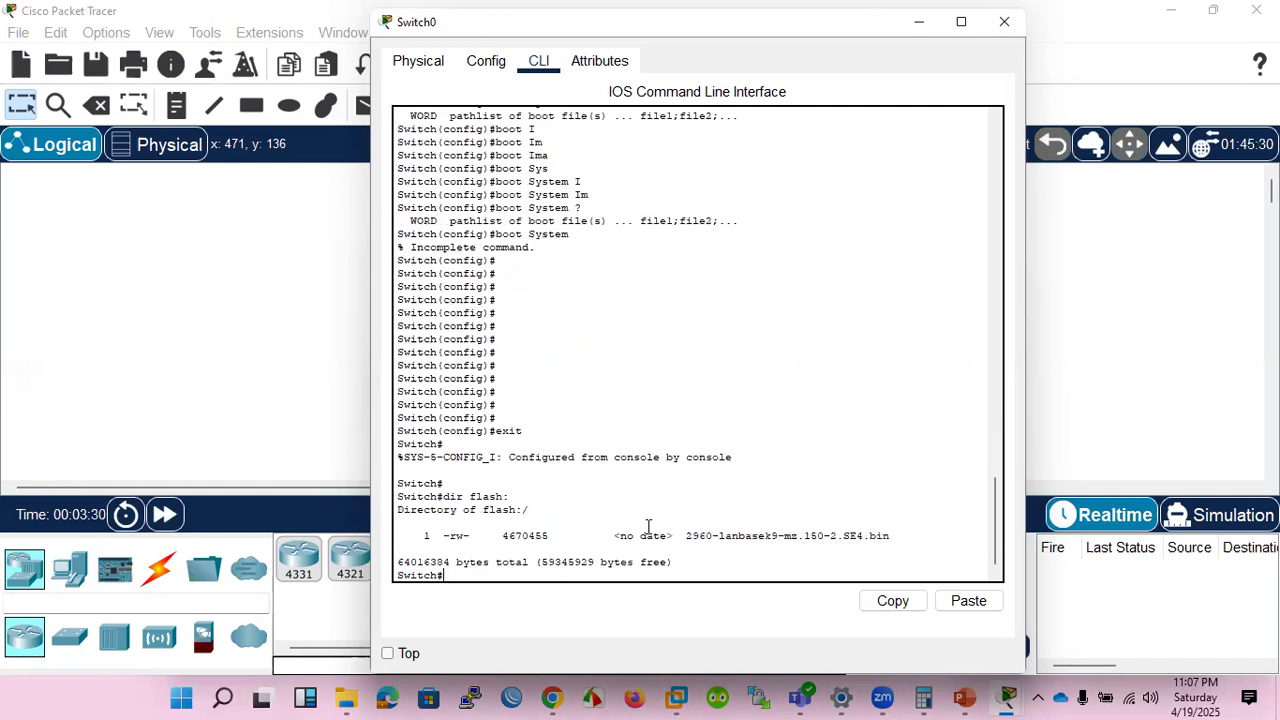
Highlight the image file name 2960-lanbasek9-mz.150-2.SE4.bin in the switch's flash listing, then clear the selection.
drag(686, 536, 714, 536)
drag(720, 535, 687, 536)
click(894, 536)
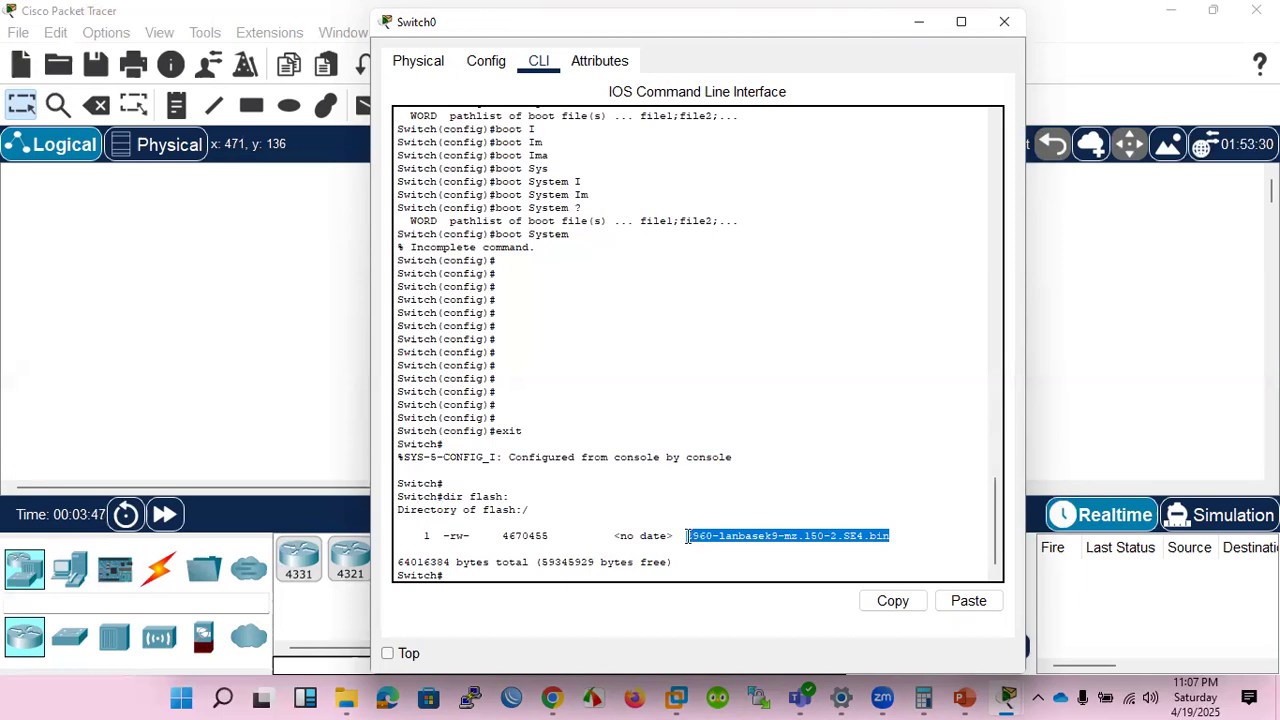
click(573, 574)
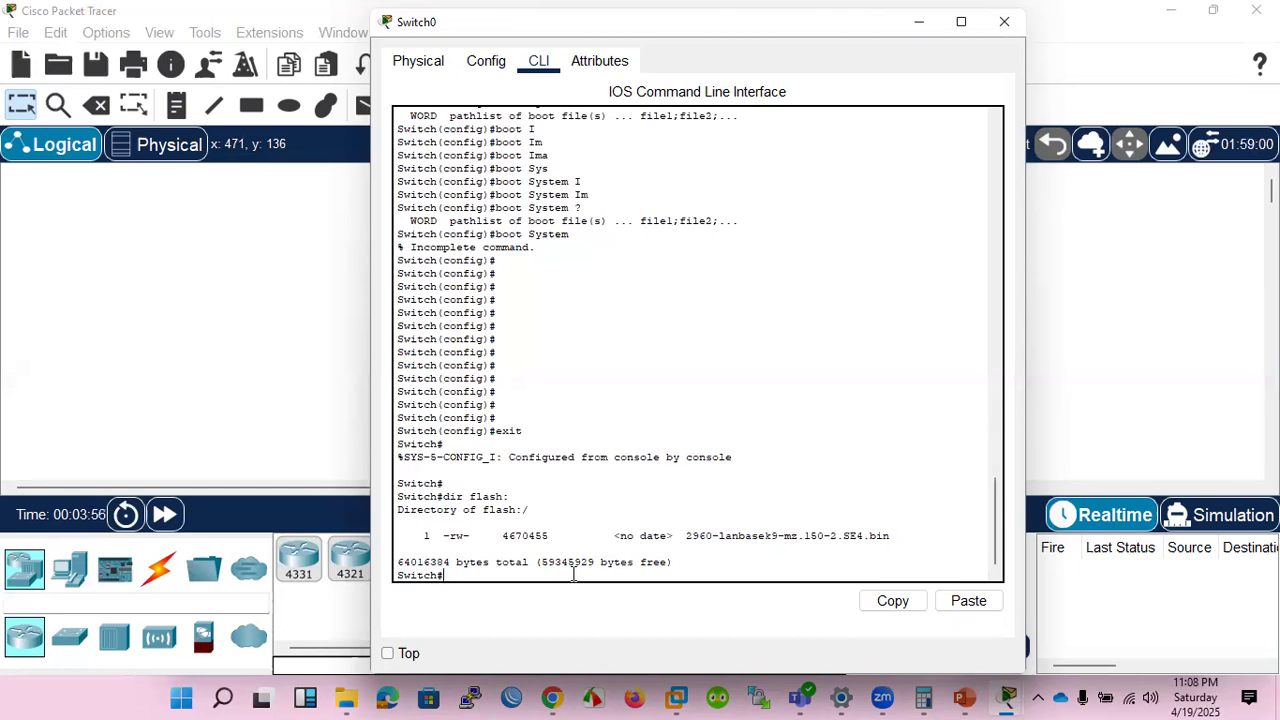
Enter global configuration mode on the switch with conf t.
text(conf t)
key(Return)
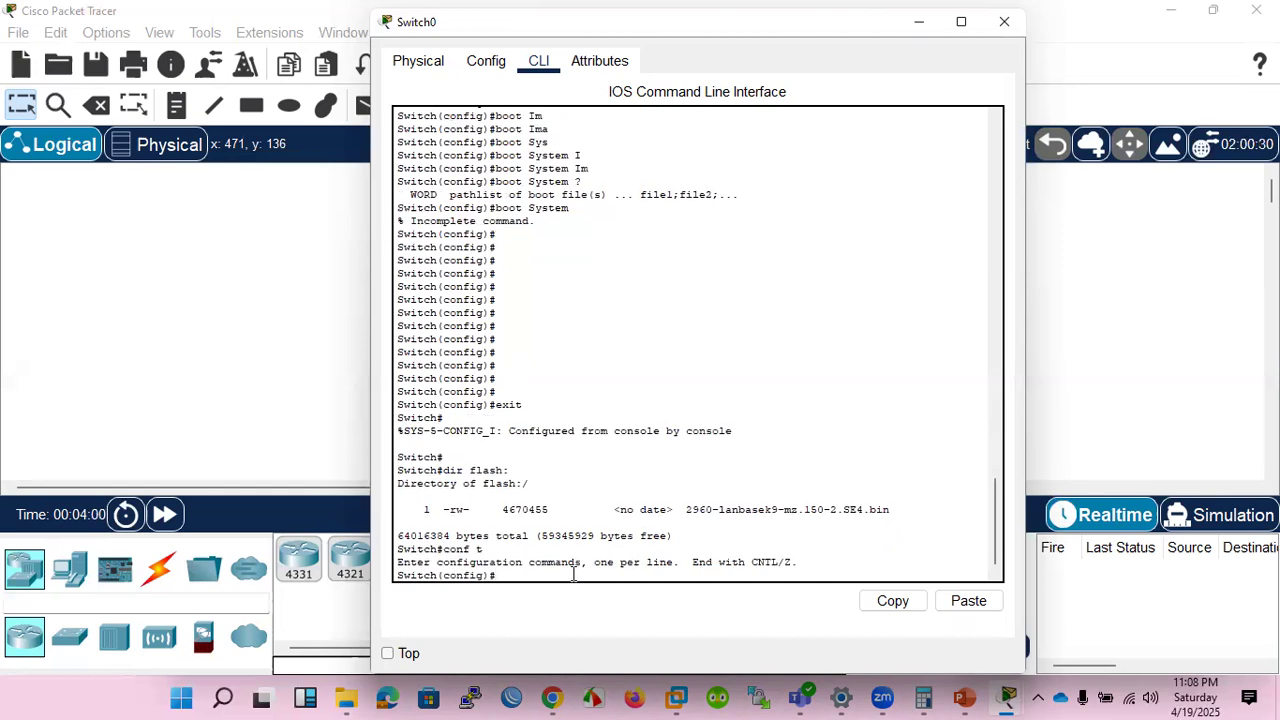
Set the switch's boot image with boot system flash:2960-lanbasek9-mz.150-2.SE4.bin, copying the file name from the flash listing.
text(bo)
key(Tab)
text(sy)
key(Tab)
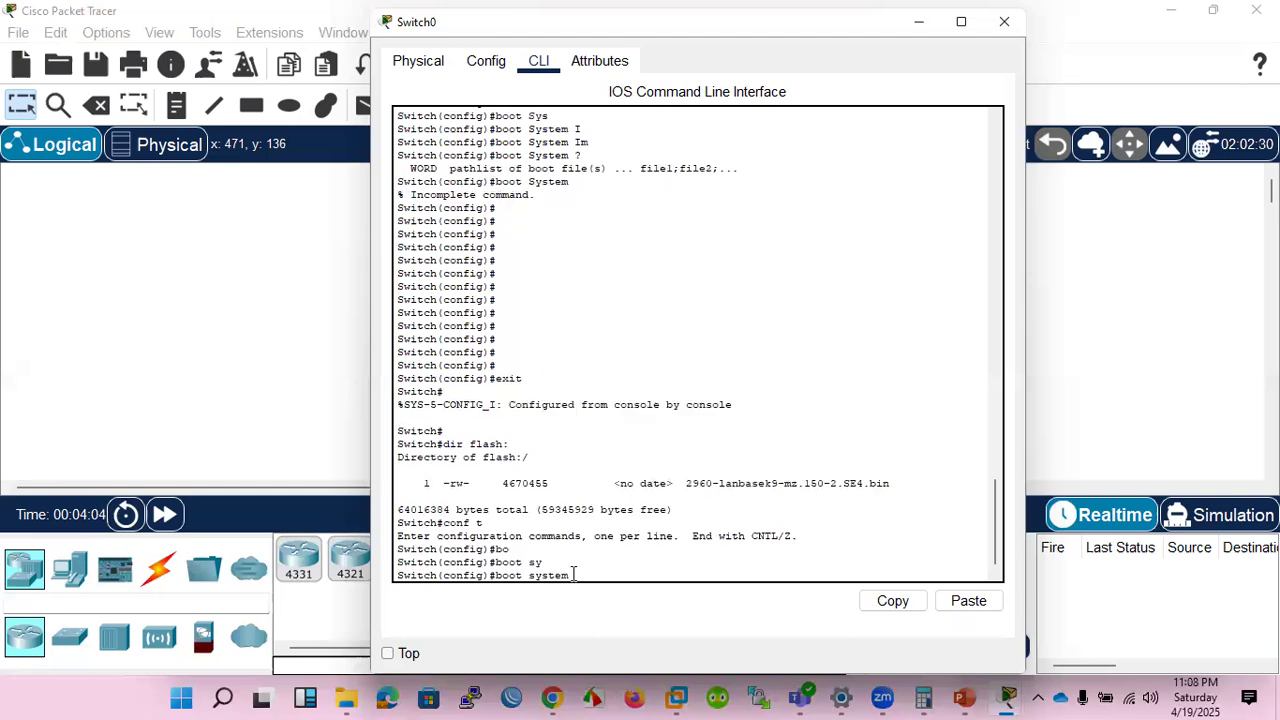
text(flash)
text(:)
drag(686, 484, 890, 484)
right_click(812, 490)
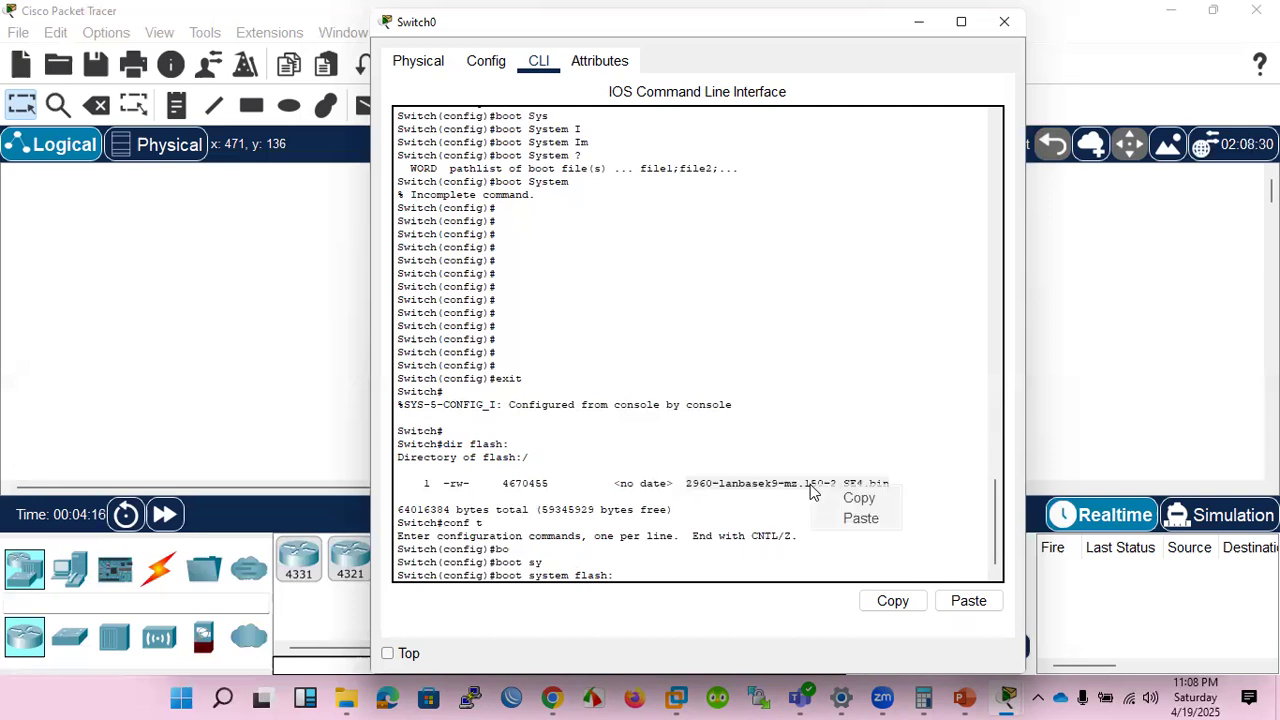
click(850, 498)
right_click(750, 527)
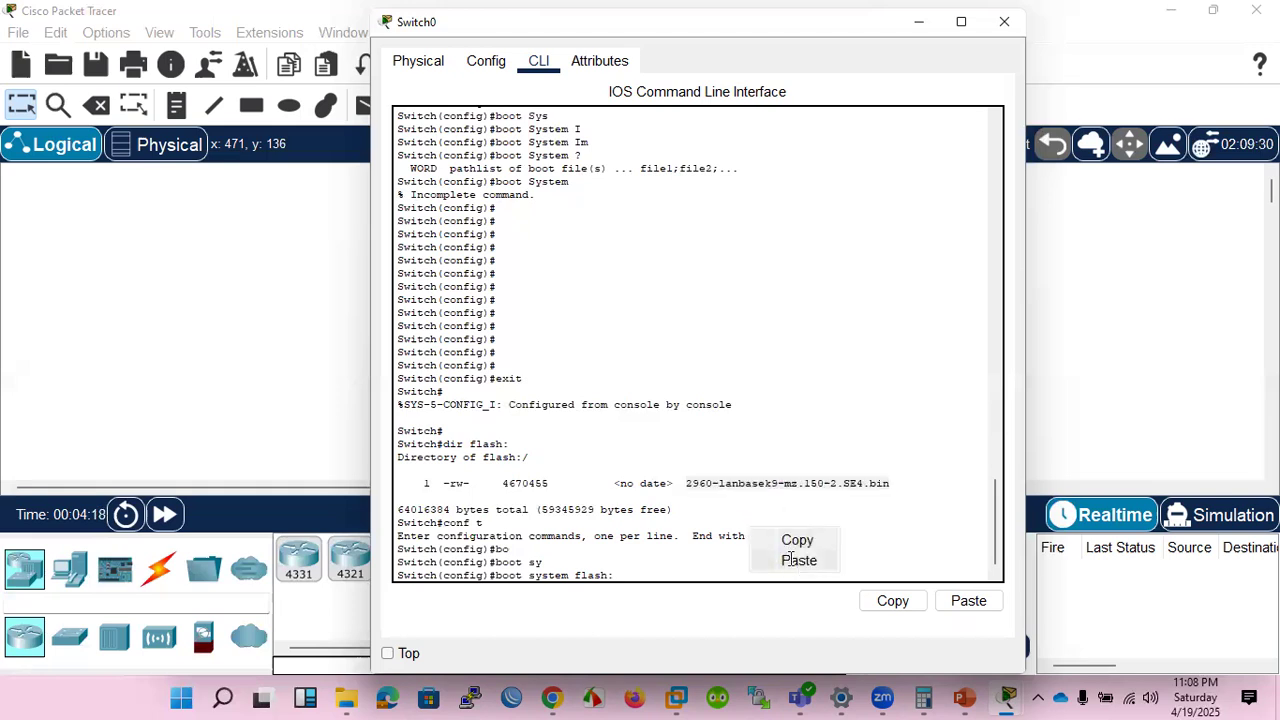
click(798, 560)
key(Return)
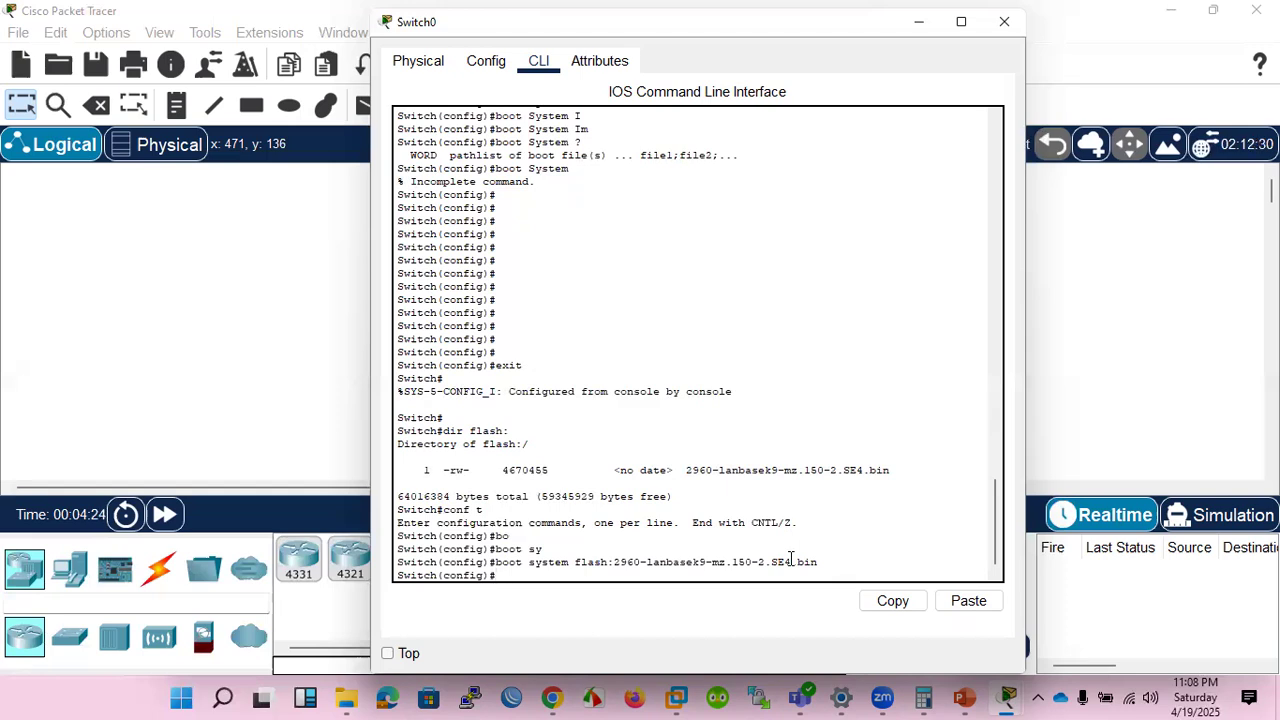
Reuse the last boot command with a TFTP source instead of flash, entering boot system tftp://192.168.1.1.
key(Up)
key(BackSpace)
key(BackSpace)
key(BackSpace)
key(BackSpace)
key(BackSpace)
key(BackSpace)
key(BackSpace)
key(BackSpace)
key(BackSpace)
key(BackSpace)
key(BackSpace)
key(BackSpace)
key(BackSpace)
key(BackSpace)
key(BackSpace)
key(BackSpace)
key(BackSpace)
key(BackSpace)
key(BackSpace)
key(BackSpace)
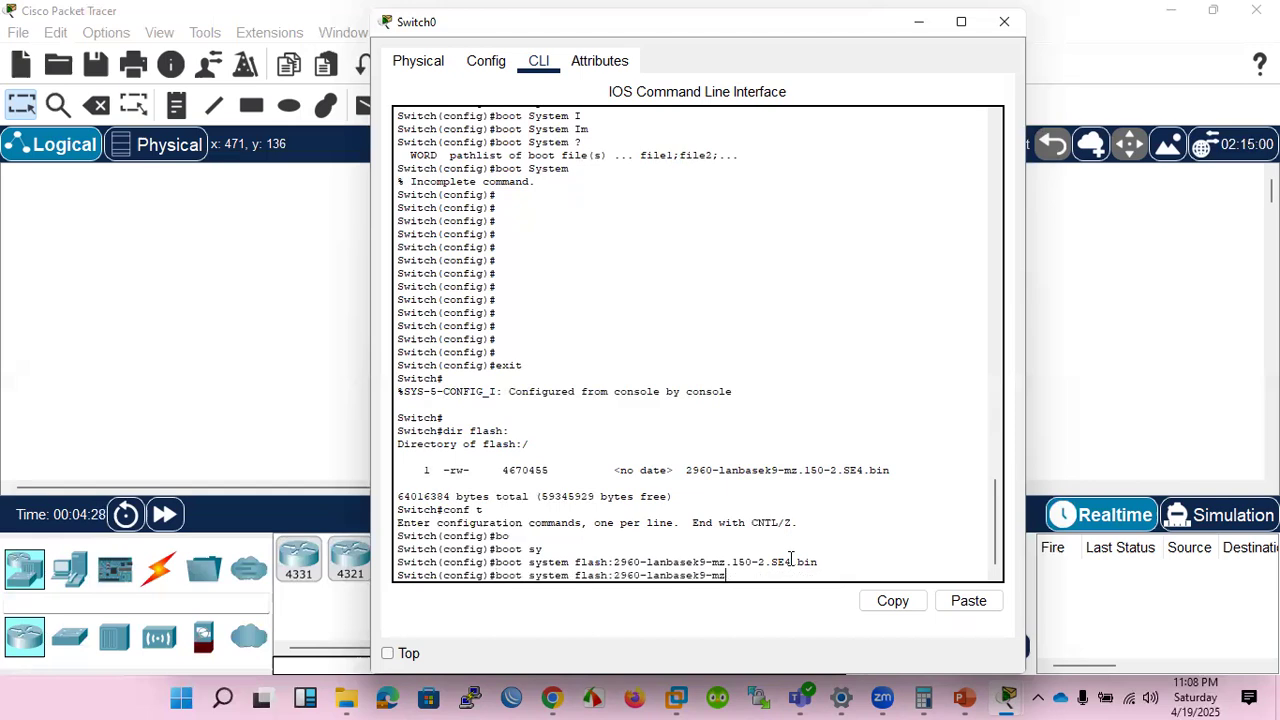
key(BackSpace)
key(BackSpace)
text(tftp:/)
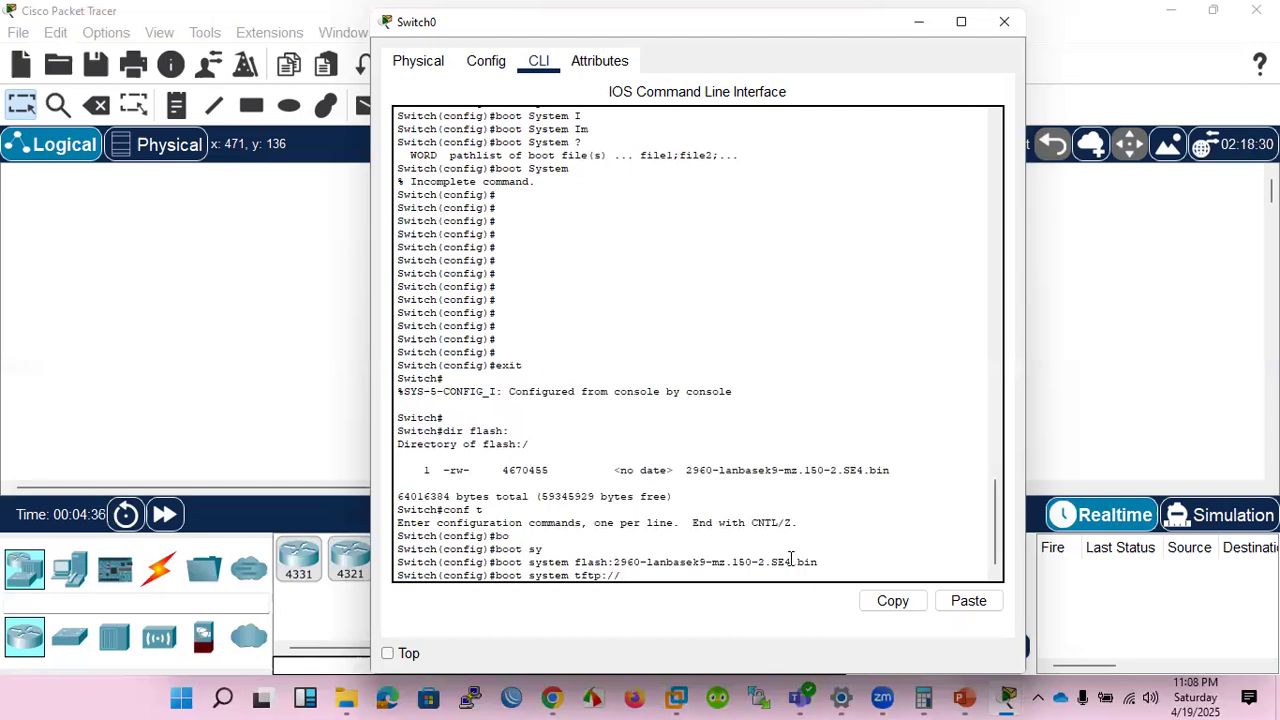
text(/192.168.1.1)
key(Return)
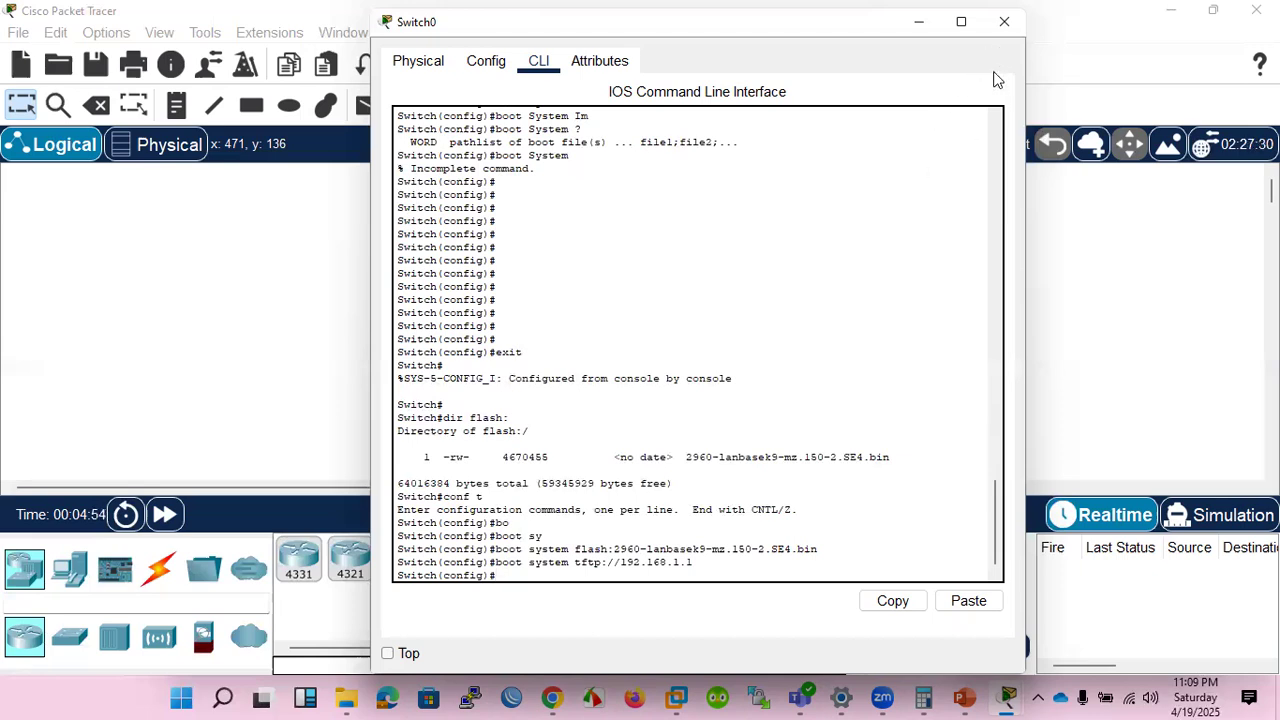
Close the Switch0 window and switch to the PowerPoint presentation at the boot system Command slide.
click(1003, 22)
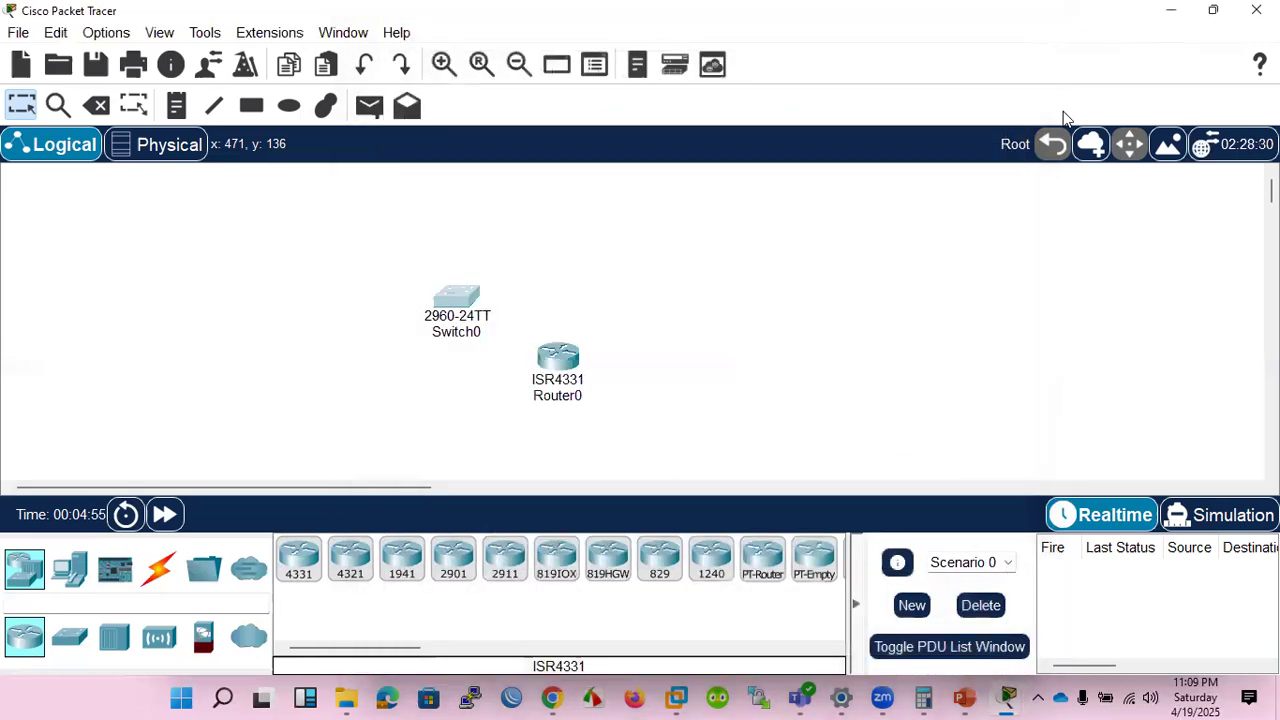
click(965, 697)
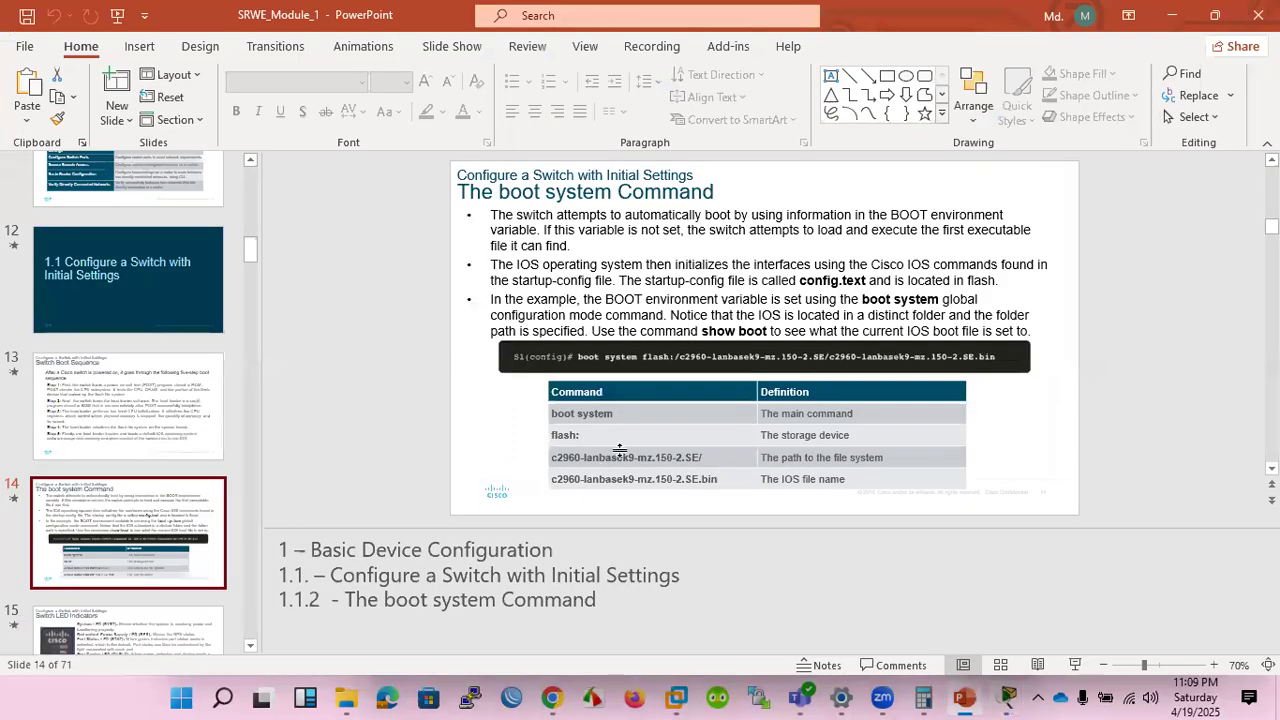
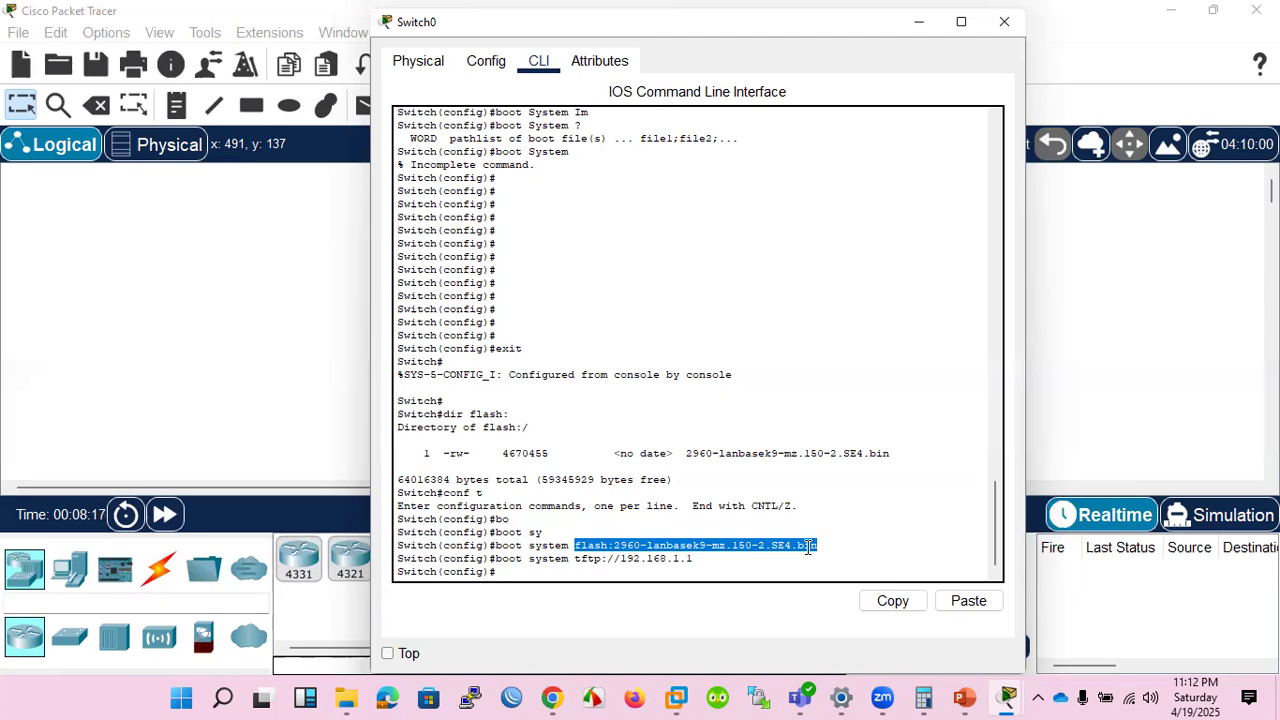
Highlight the TFTP boot command and the flash image's file size, and display the switch's version information with do sh ver.
drag(509, 559, 703, 559)
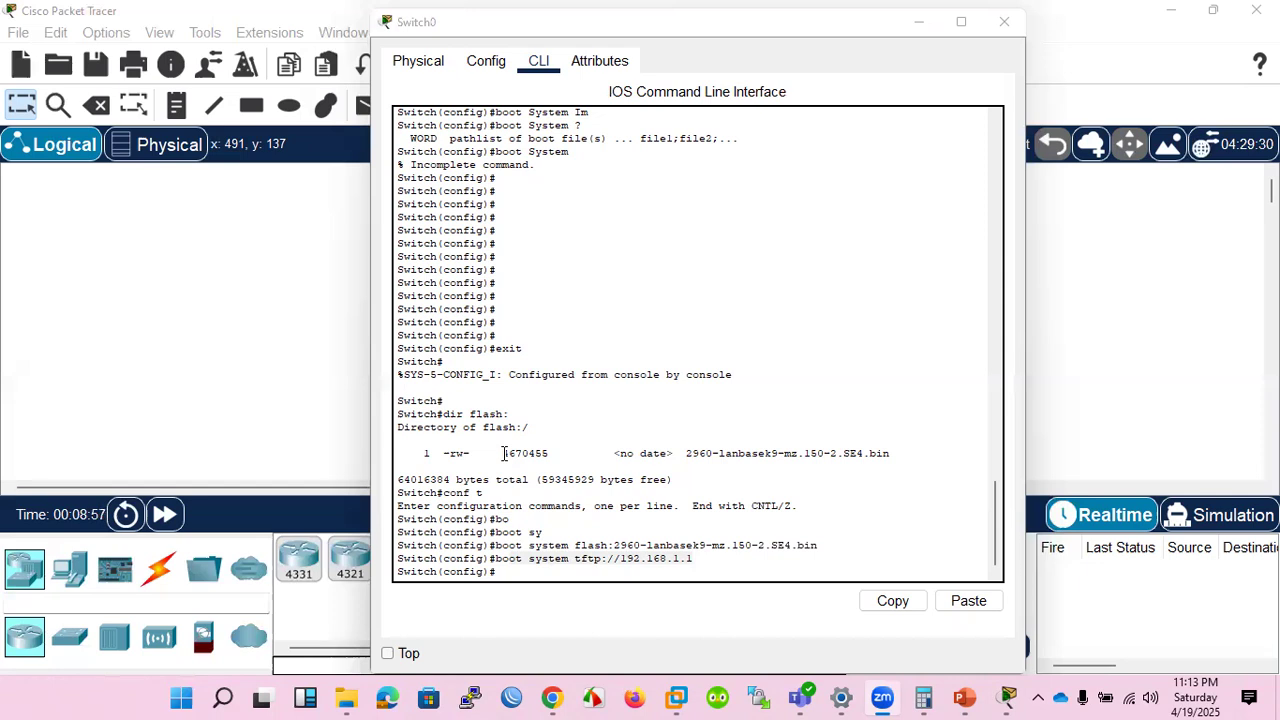
drag(502, 453, 553, 456)
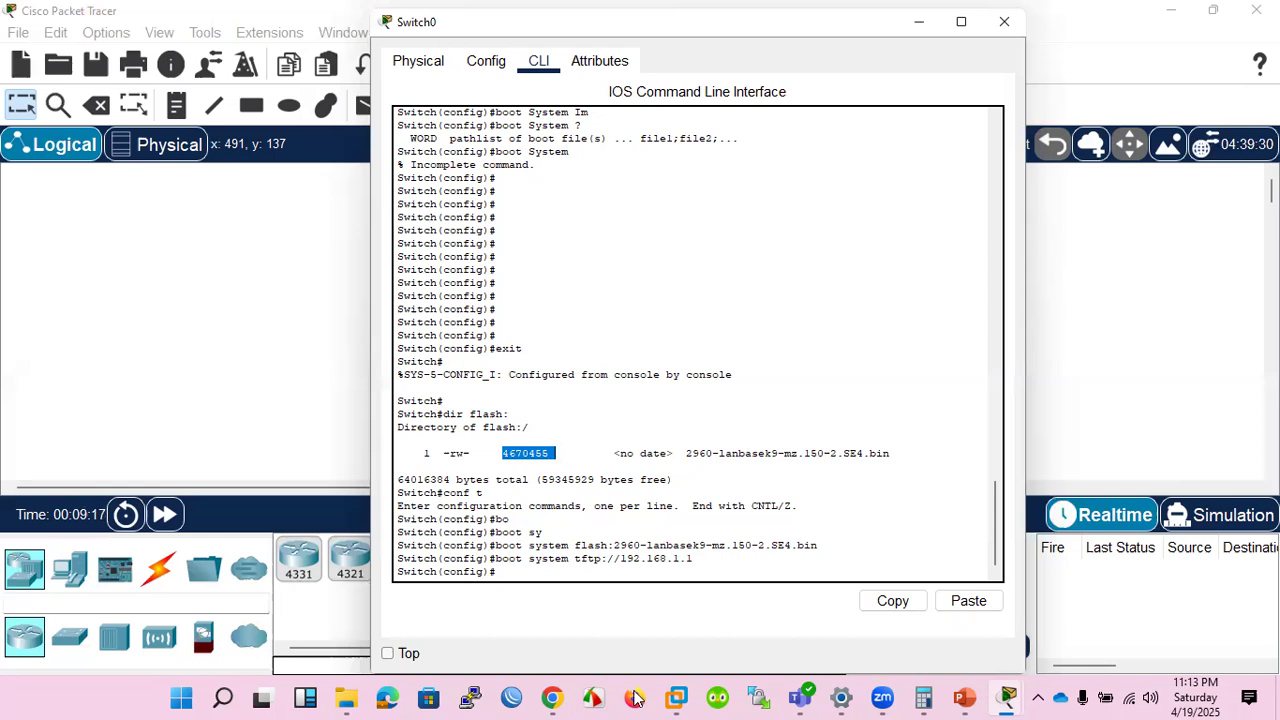
click(638, 562)
text(do sh ver)
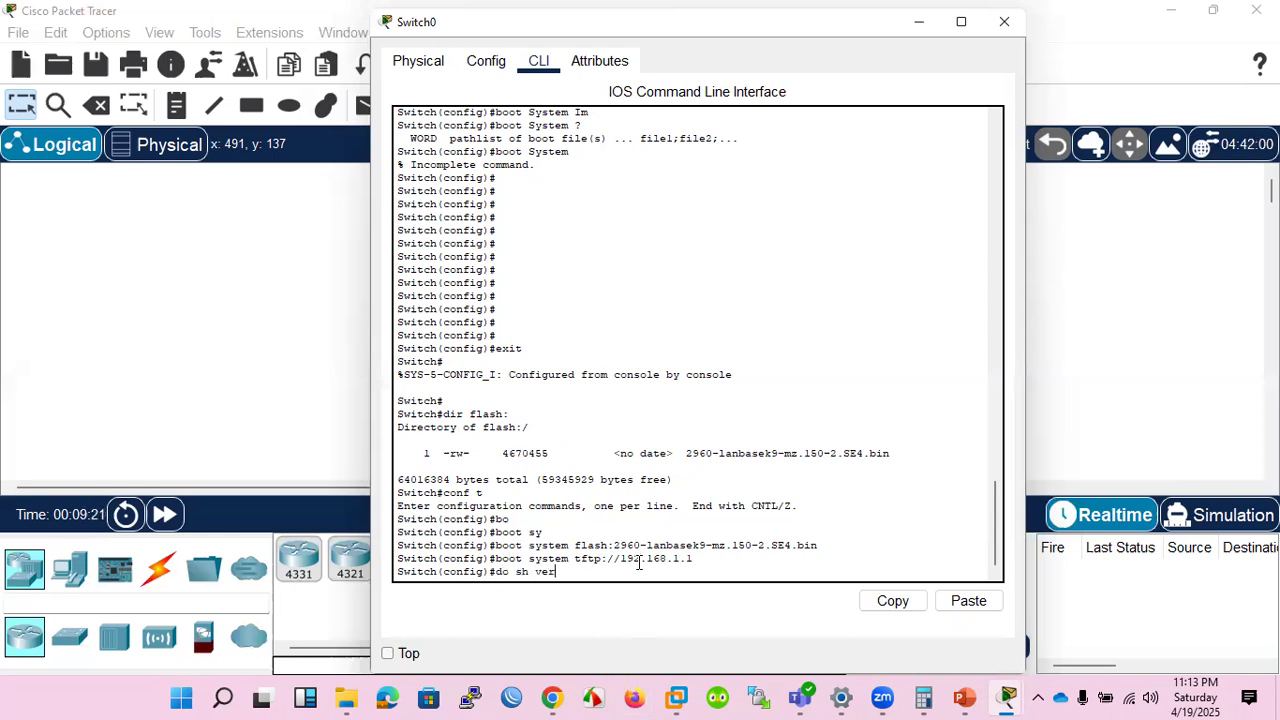
key(Return)
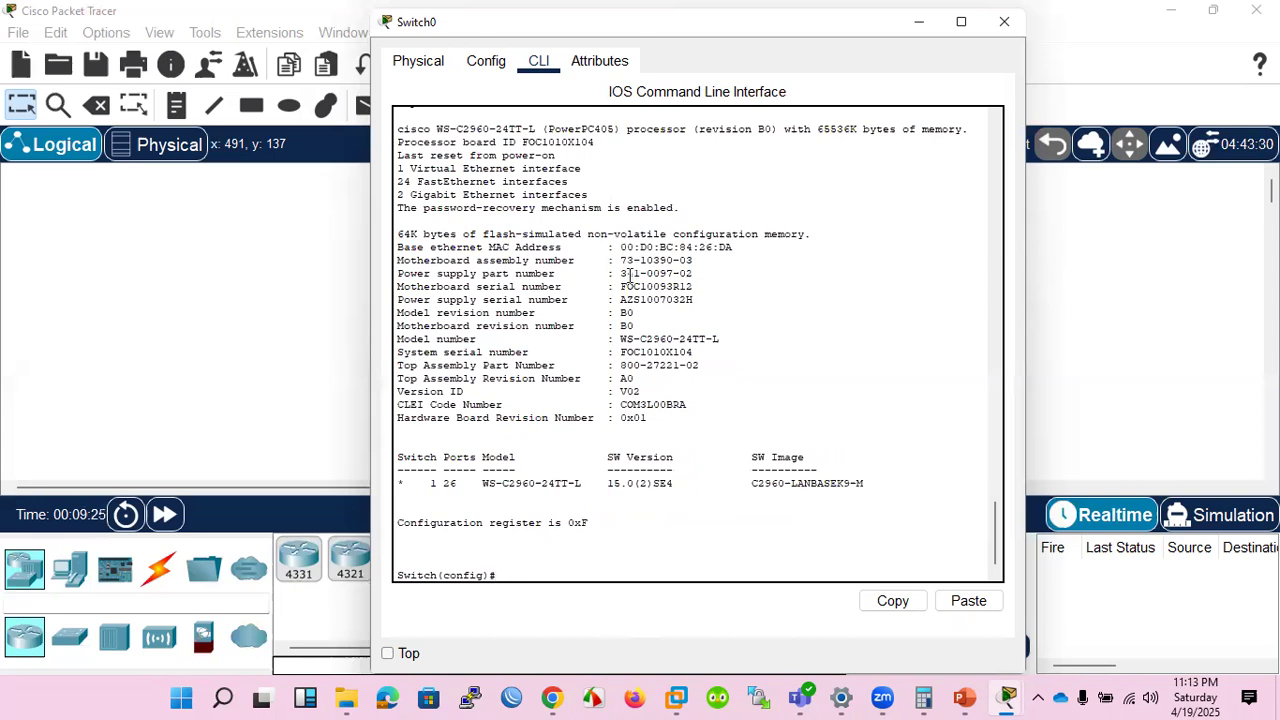
Highlight the system image file path in the version output and compare it with the earlier boot system commands and flash listing.
scroll(630, 275, up, 3)
scroll(630, 277, up, 4)
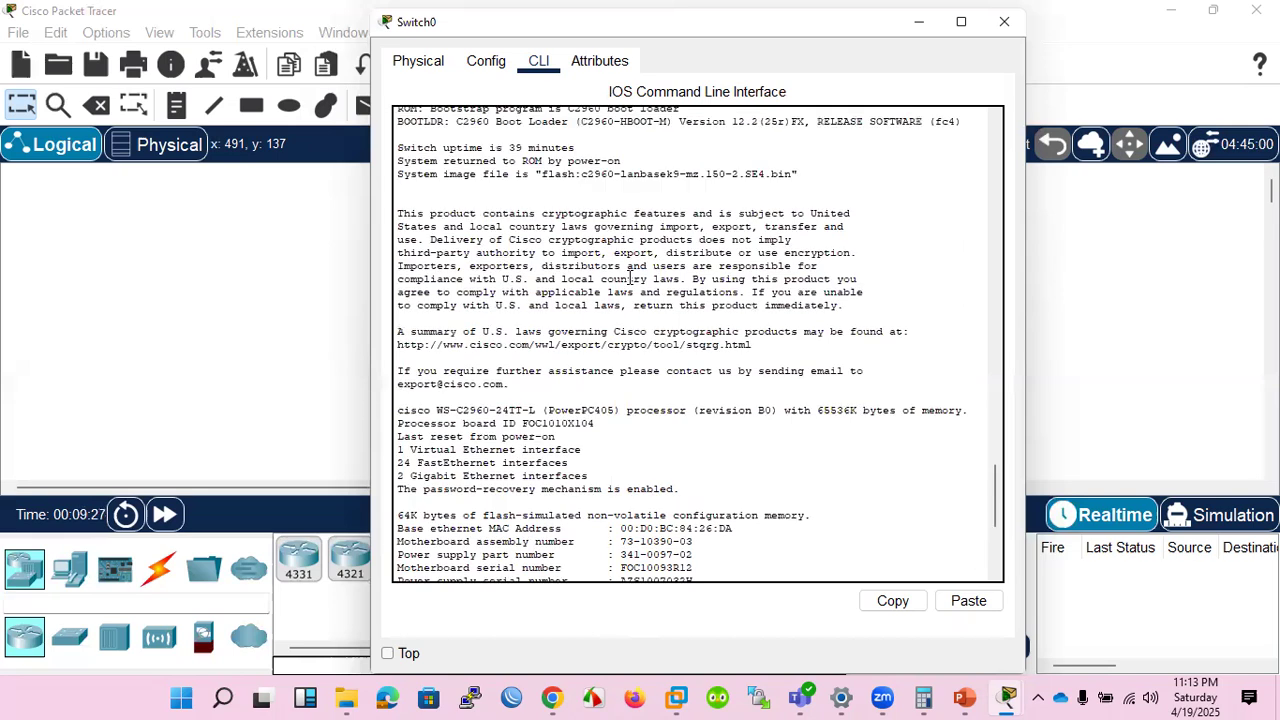
drag(541, 174, 782, 186)
scroll(620, 329, up, 8)
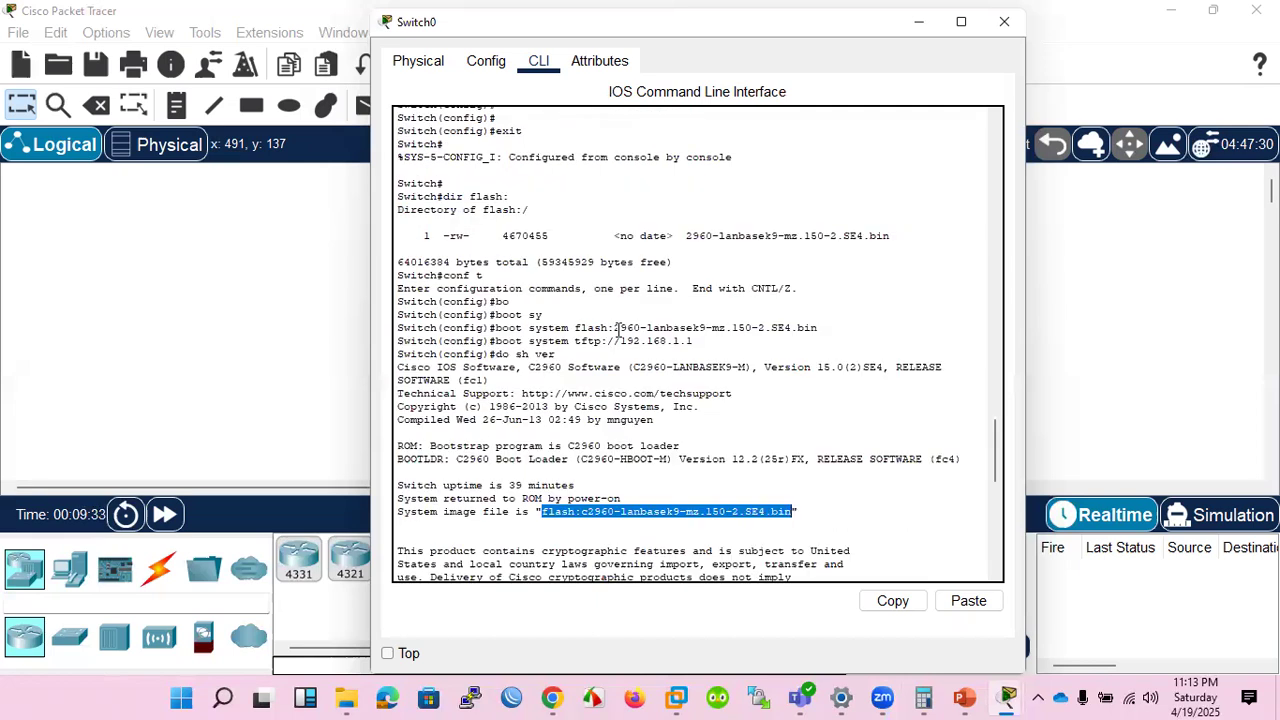
scroll(618, 331, up, 1)
scroll(617, 329, up, 6)
scroll(651, 357, down, 2)
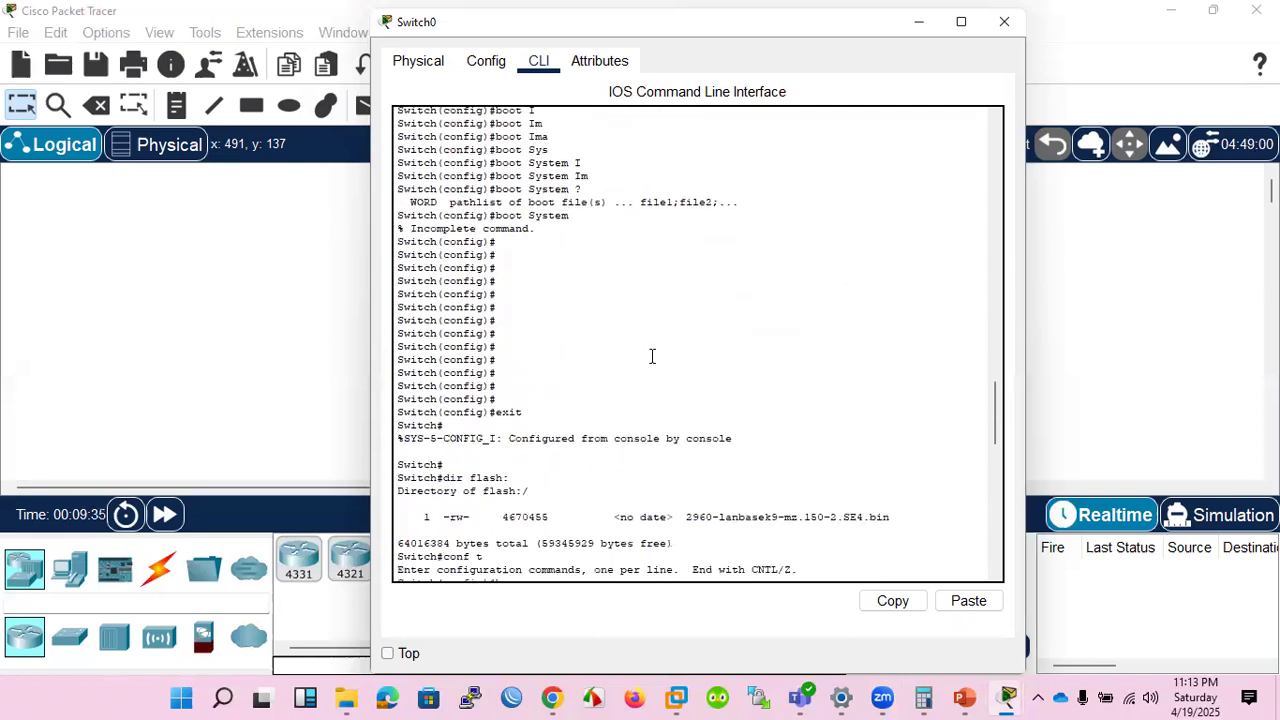
scroll(767, 458, down, 5)
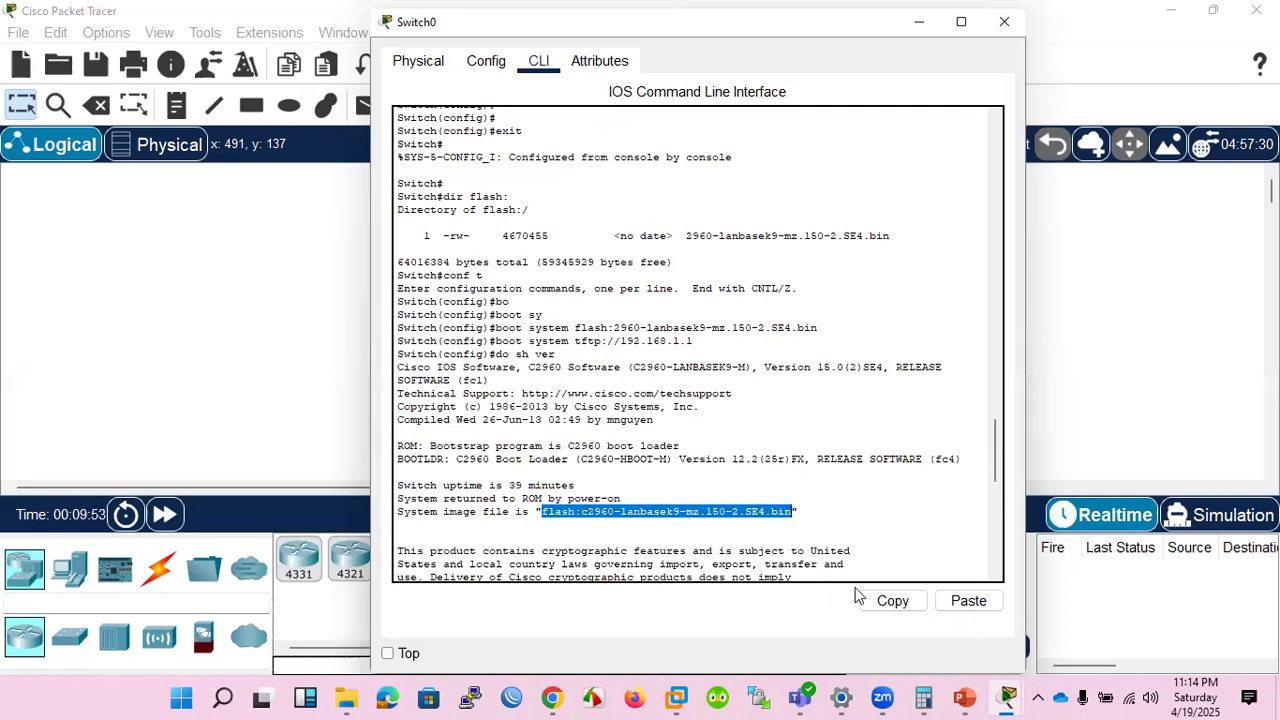
Switch to the SRWE_Module_1 presentation in PowerPoint and advance to the Switch LED Indicators slide.
click(962, 697)
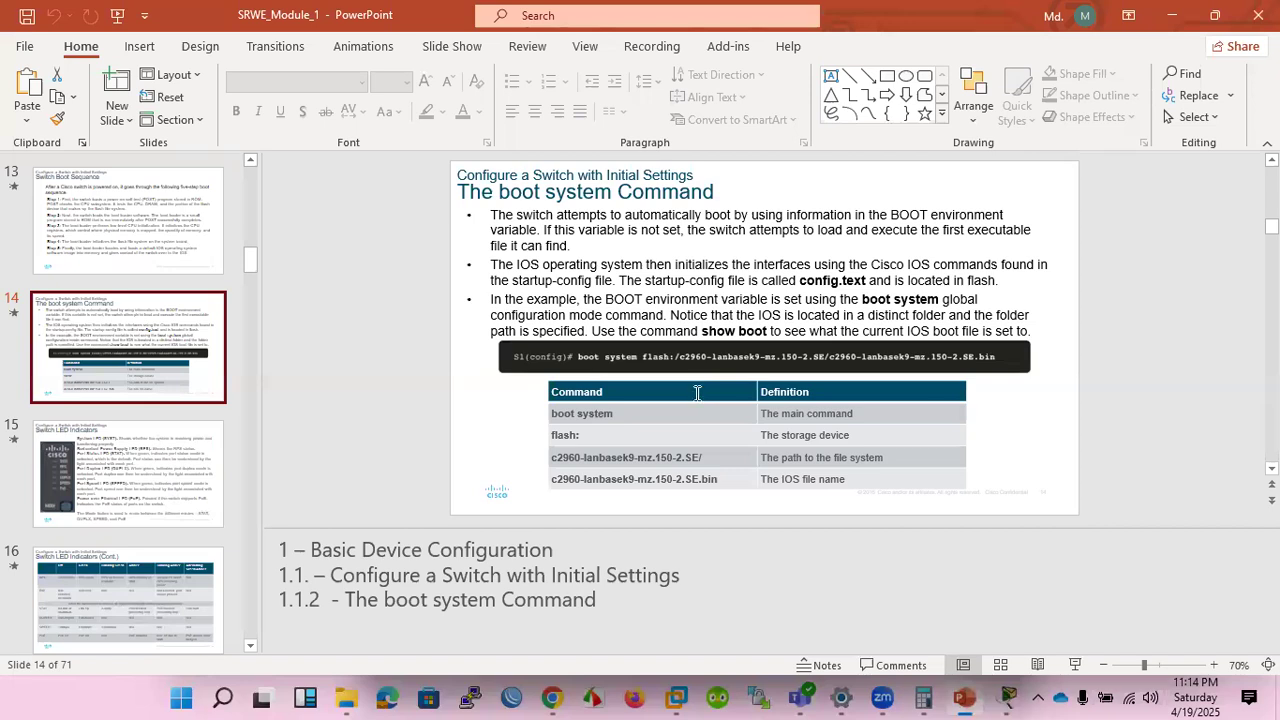
scroll(551, 336, down, 1)
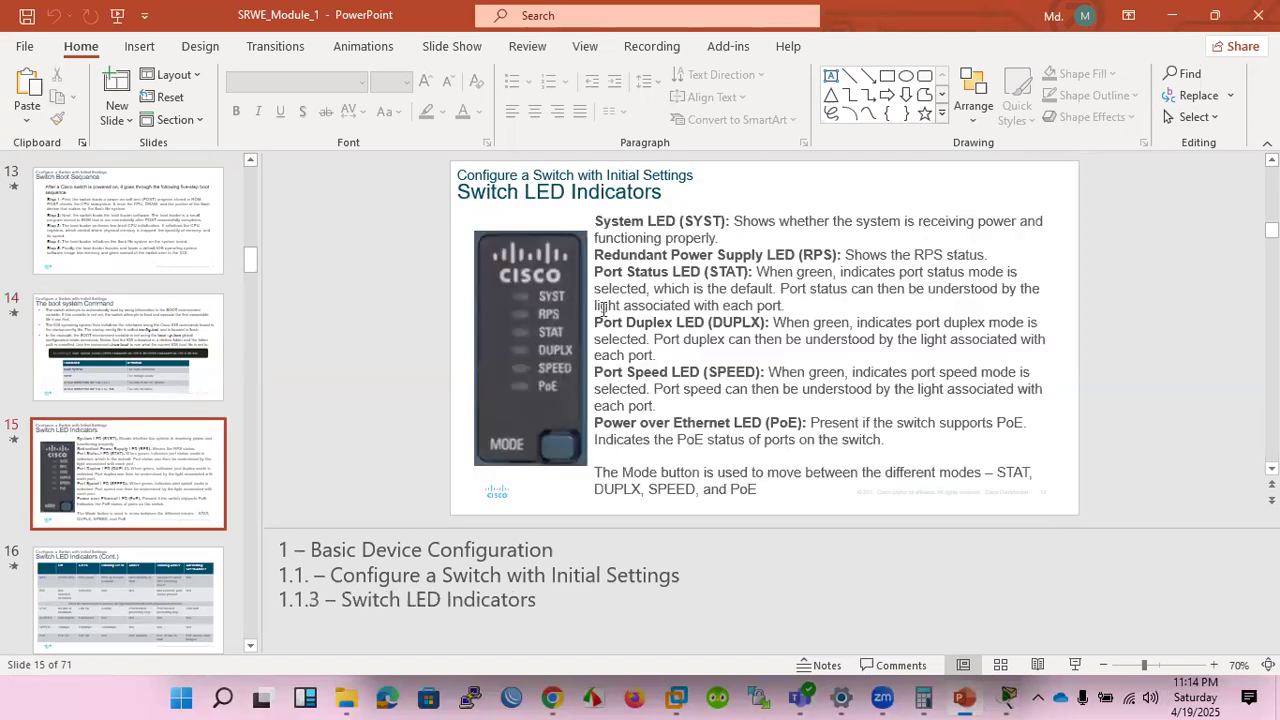
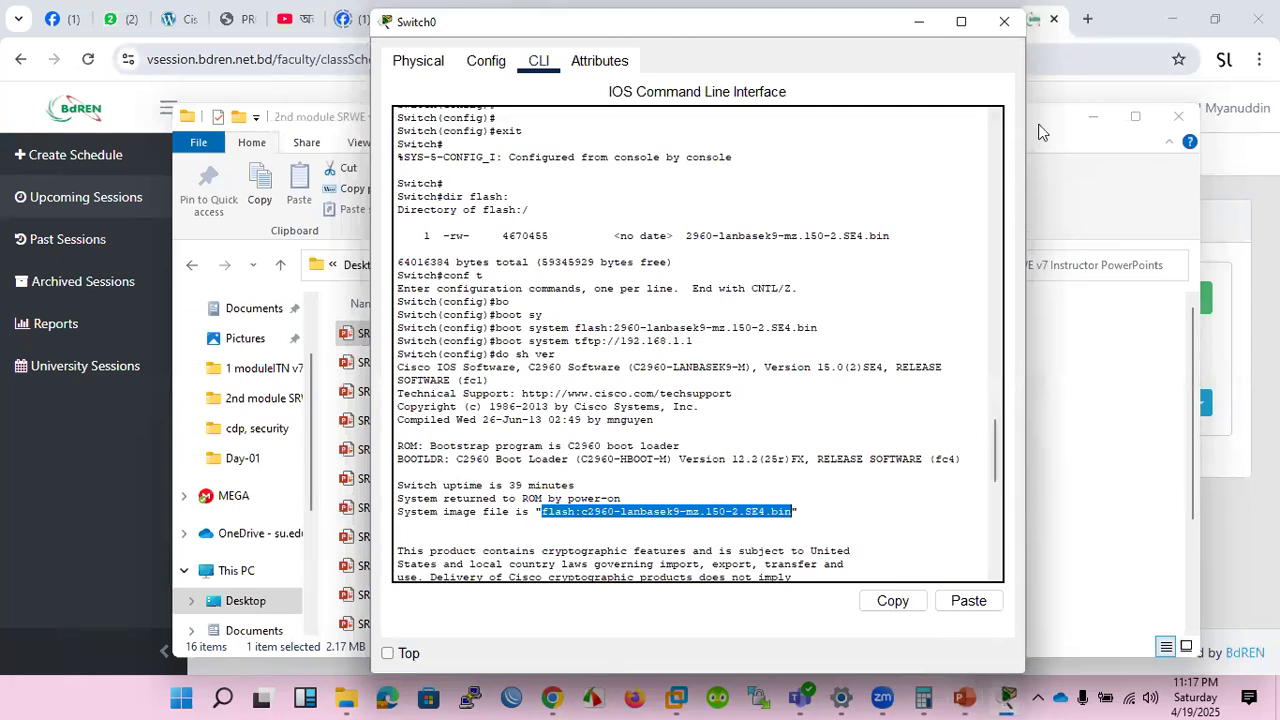
Minimize the File Explorer and browser windows and bring the Switch0 command line back to the front.
click(1104, 109)
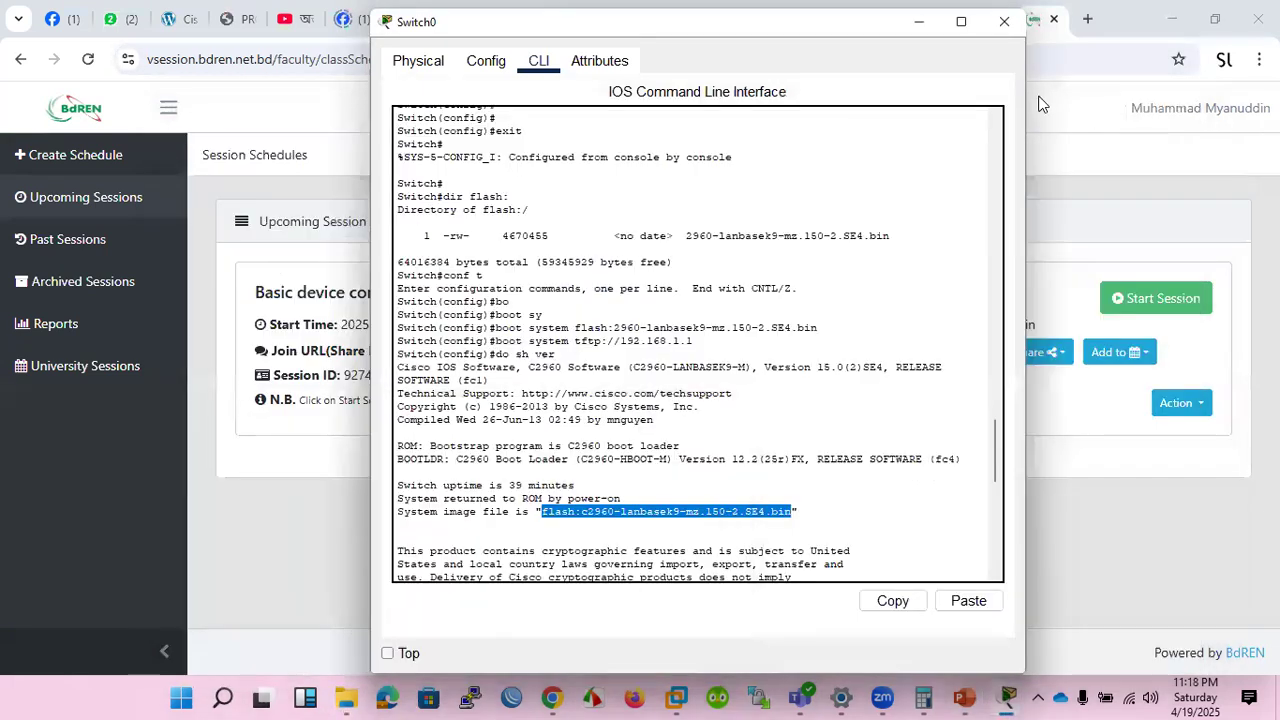
click(919, 22)
click(920, 23)
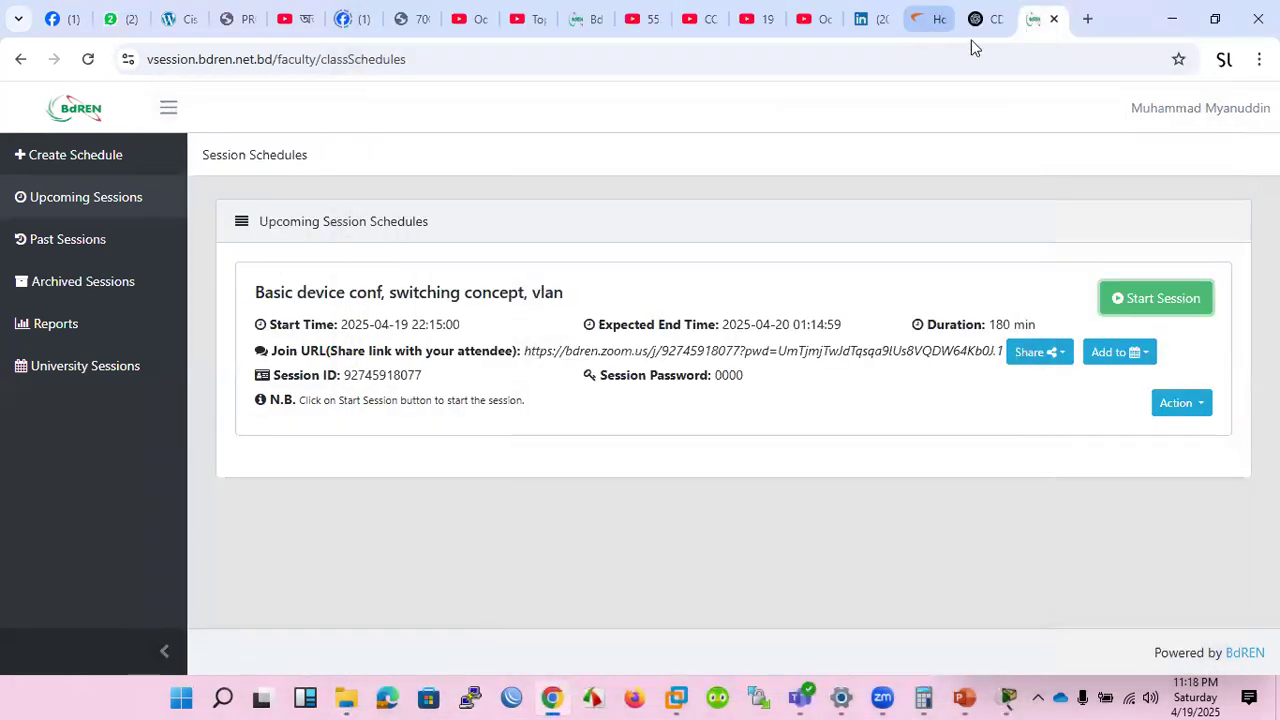
click(1171, 18)
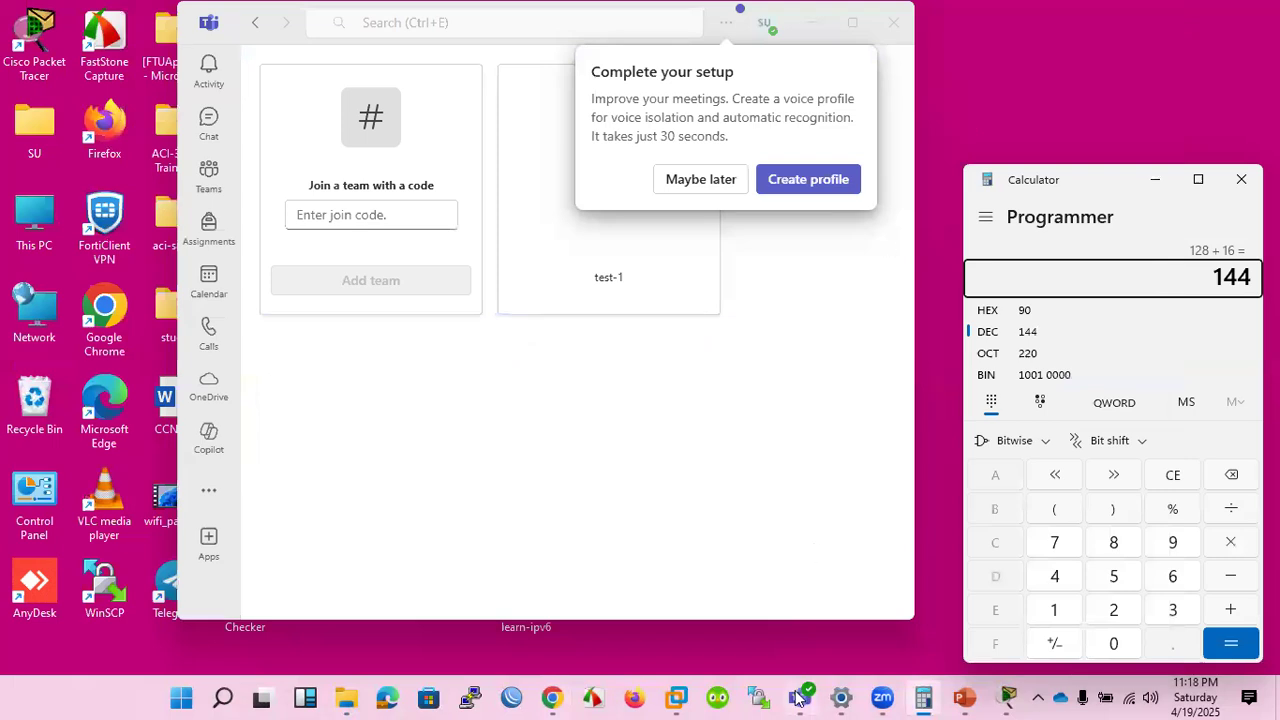
click(1014, 698)
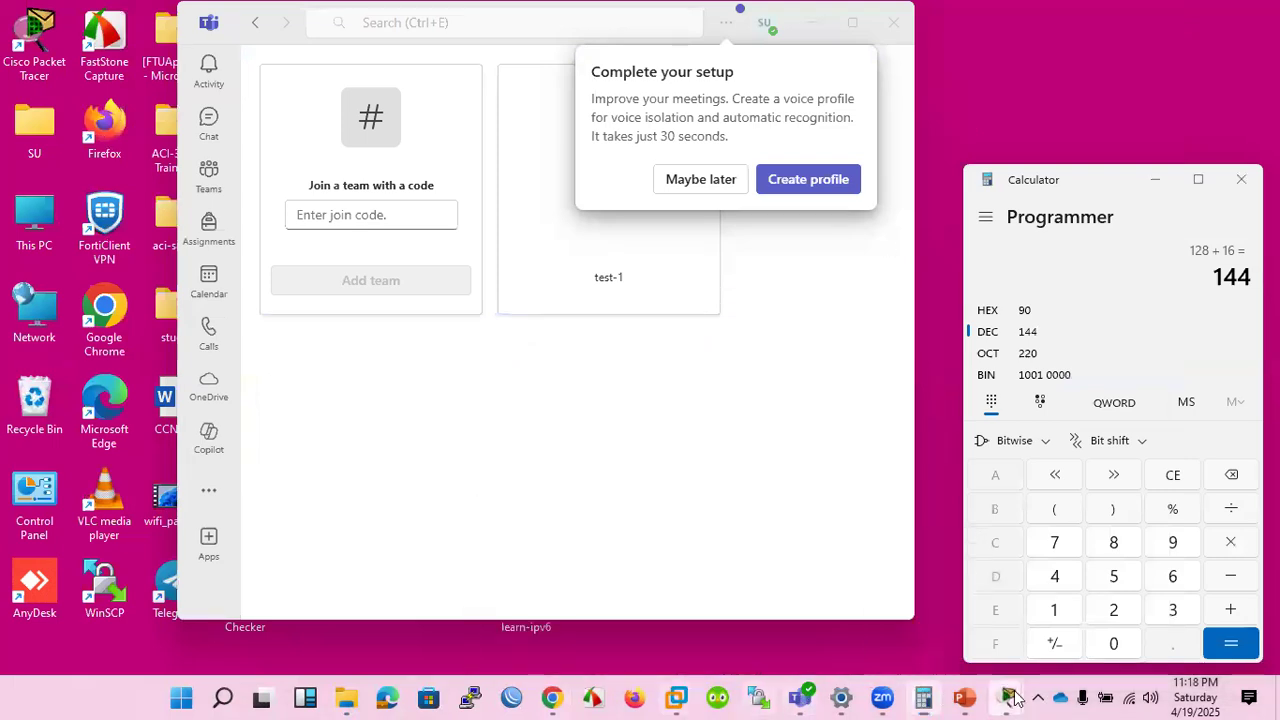
click(1150, 620)
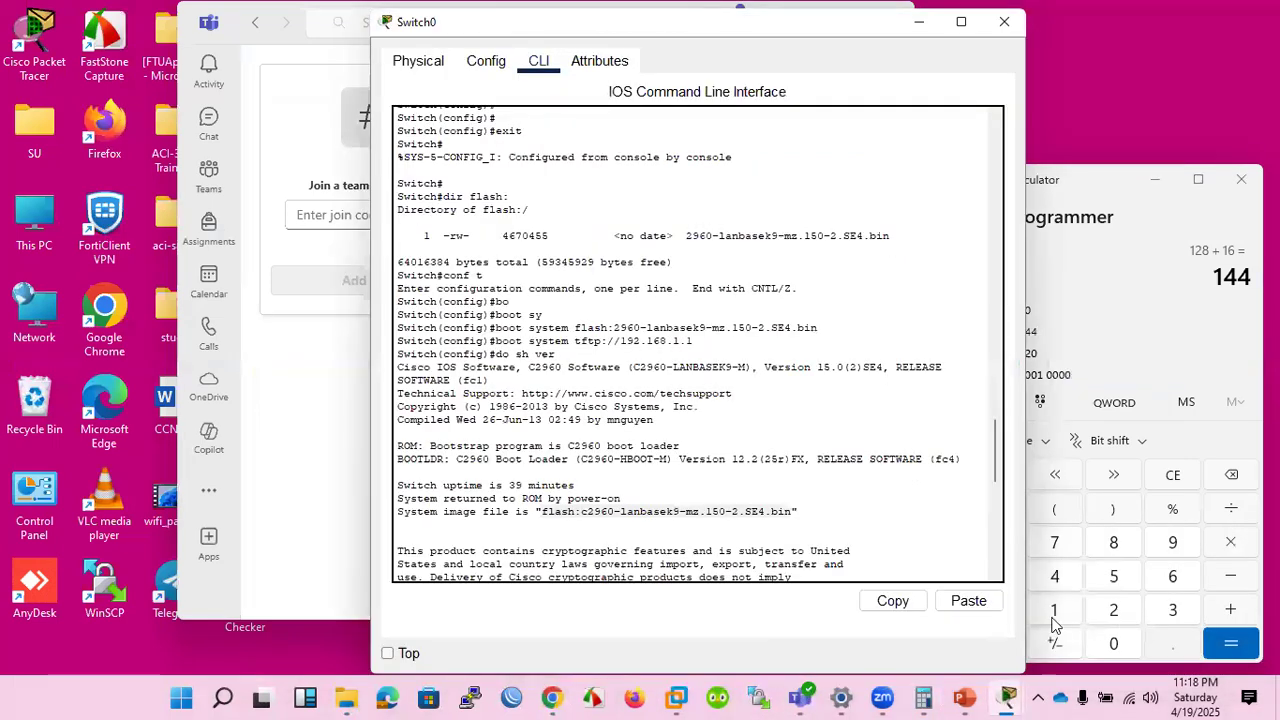
Leave global configuration mode on Switch0 with the exit command.
scroll(757, 476, down, 15)
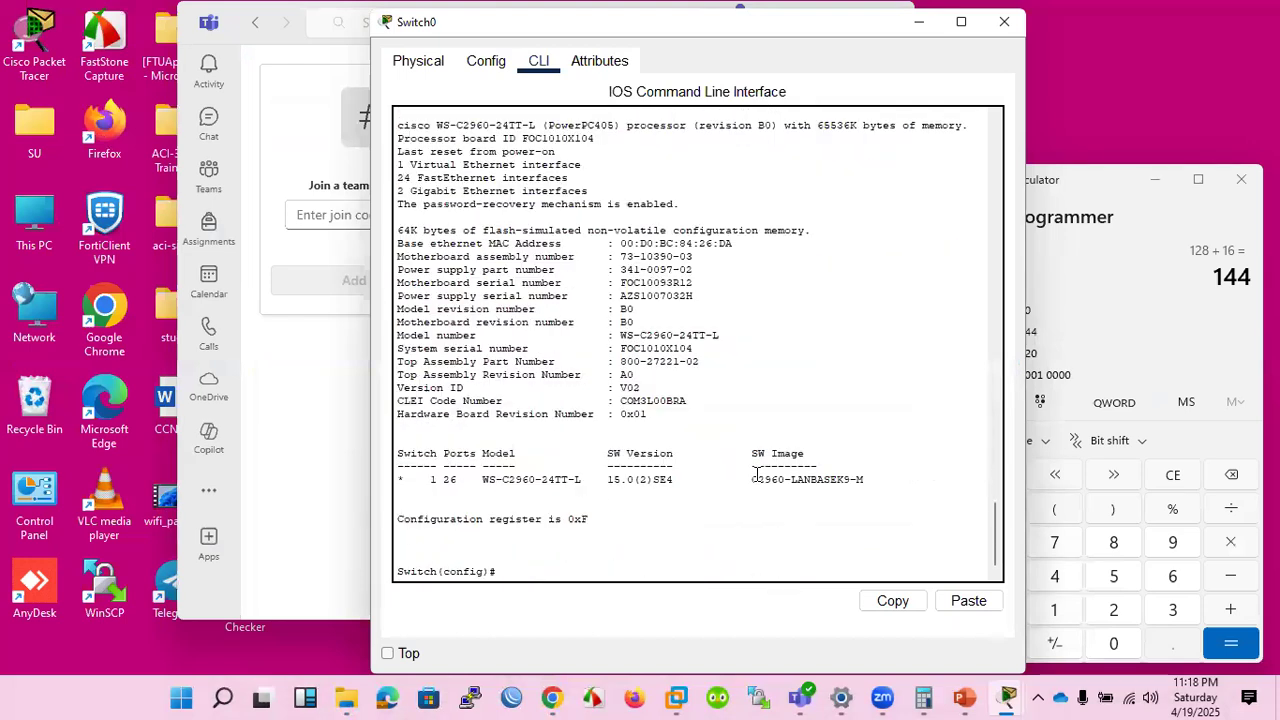
key(Return)
key(Return)
key(Return)
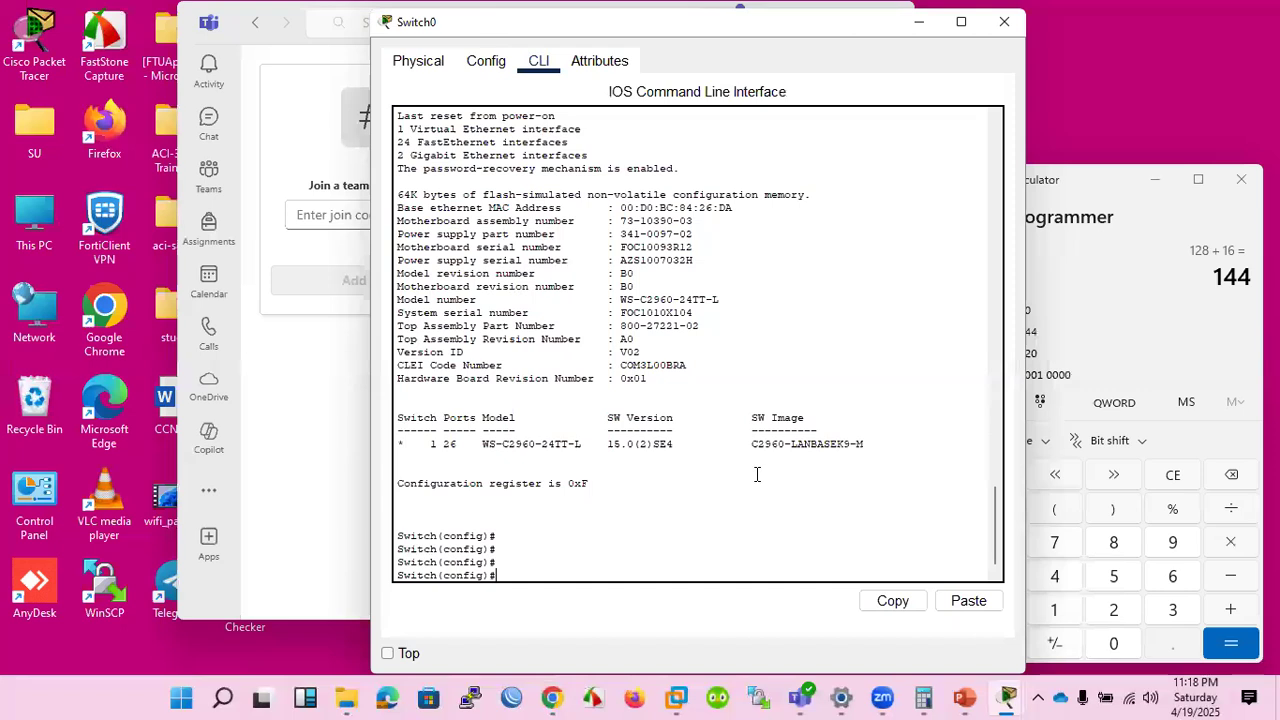
text(ex)
text(it)
key(Return)
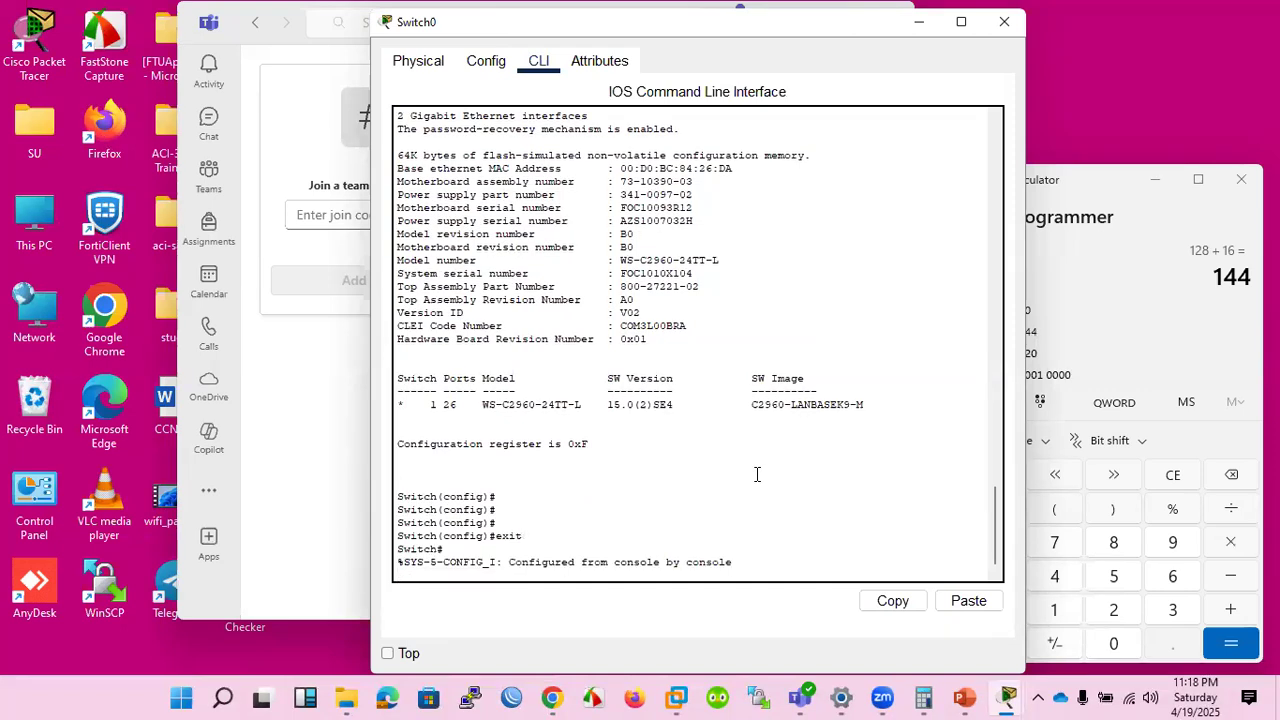
Save the switch configuration with wr, and restart the switch with reload, confirming the restart.
text(wr)
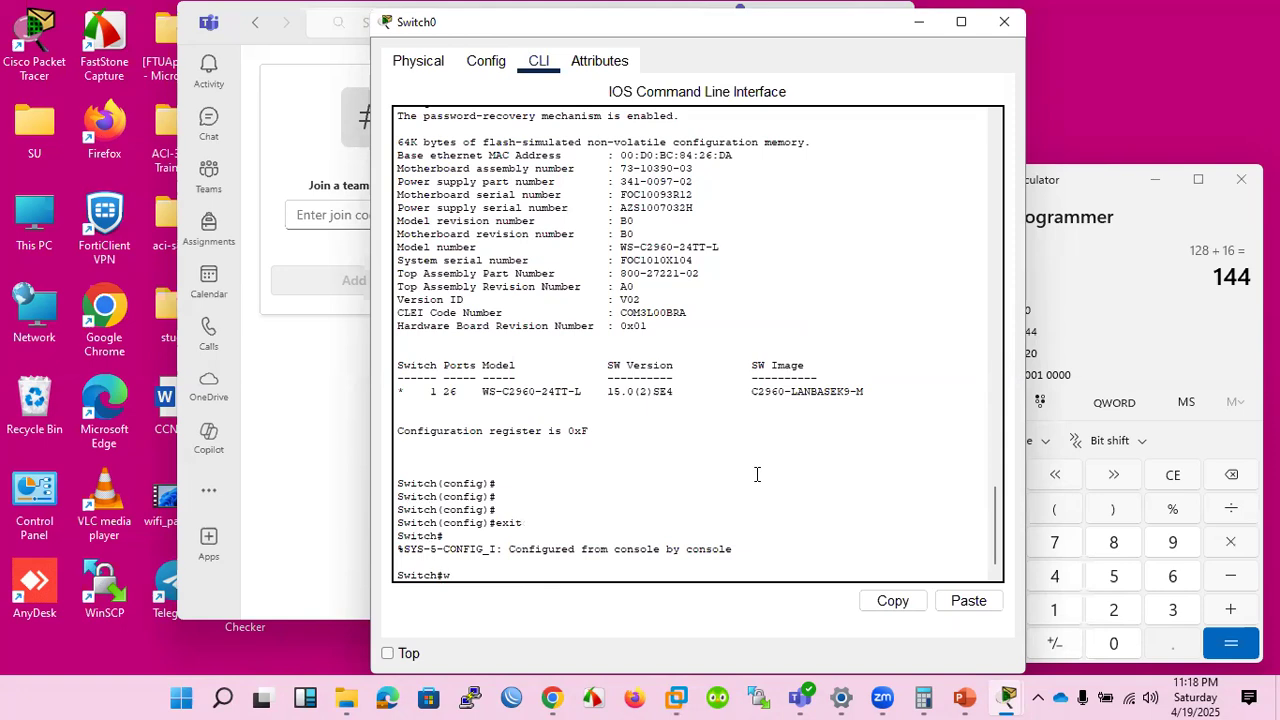
key(Return)
text(reload)
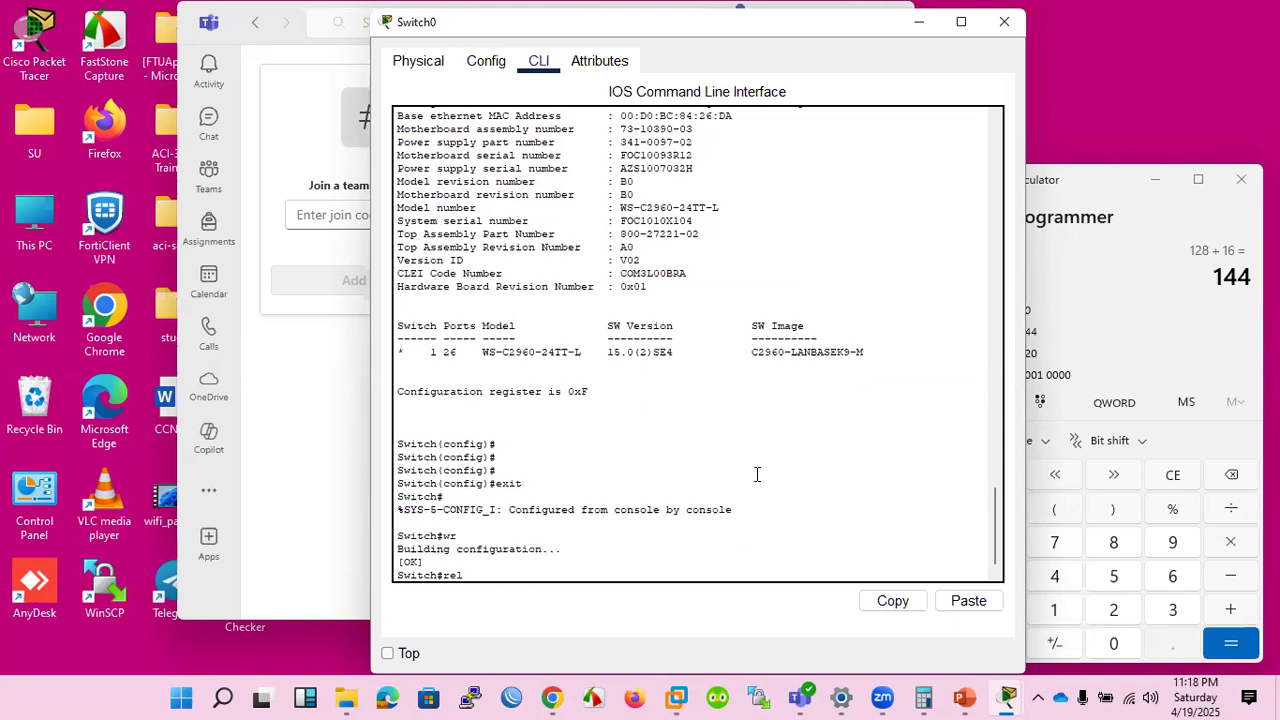
key(Return)
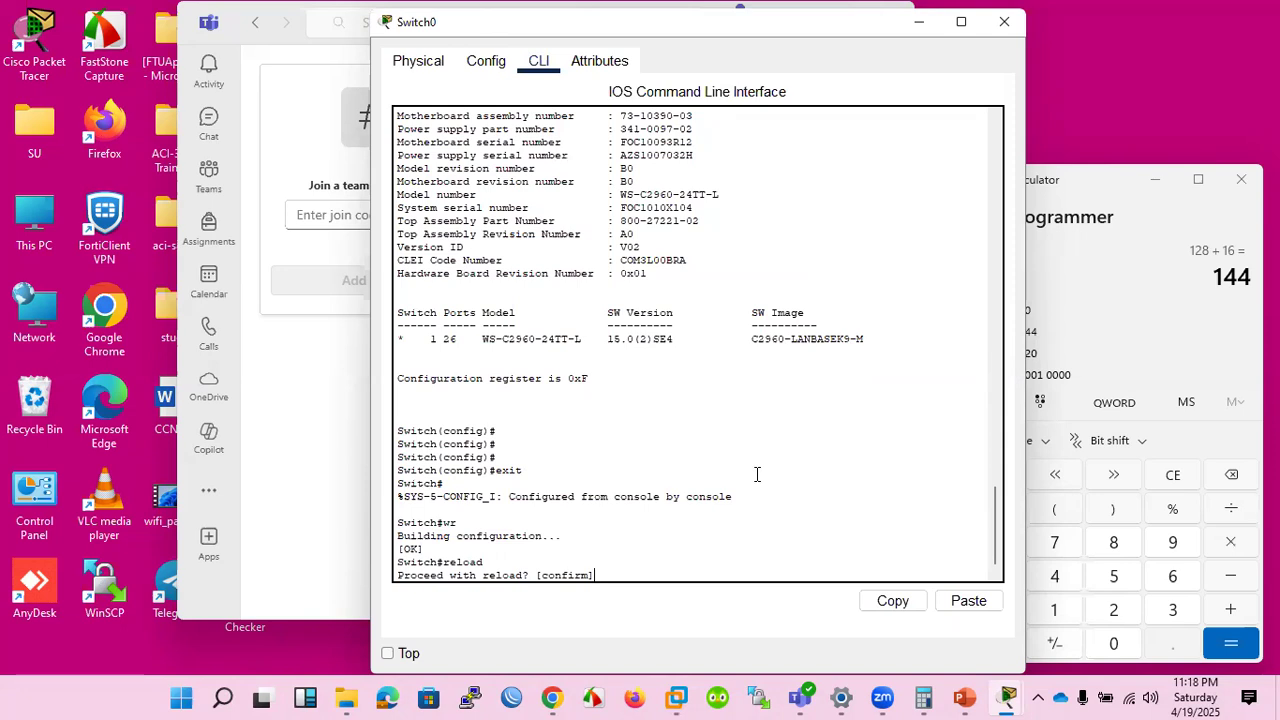
key(Return)
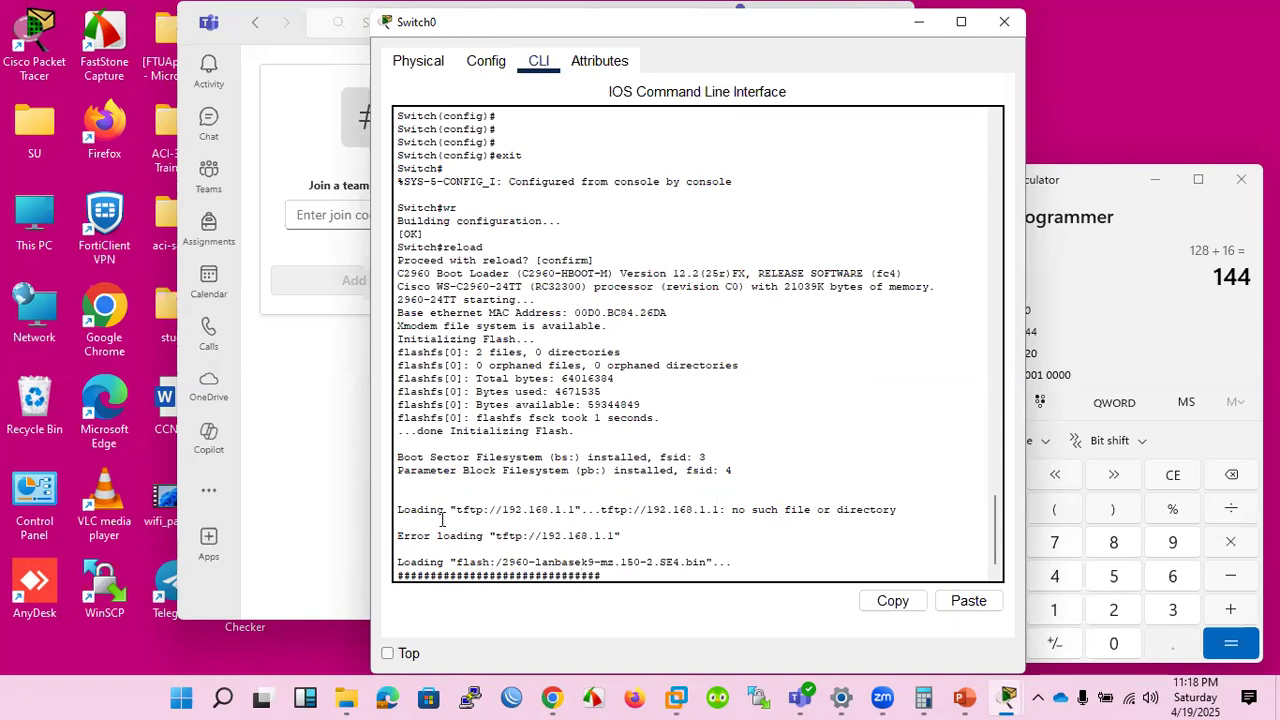
Highlight the TFTP loading error in the boot output and bring up the switch's user prompt after the restart.
drag(424, 537, 564, 537)
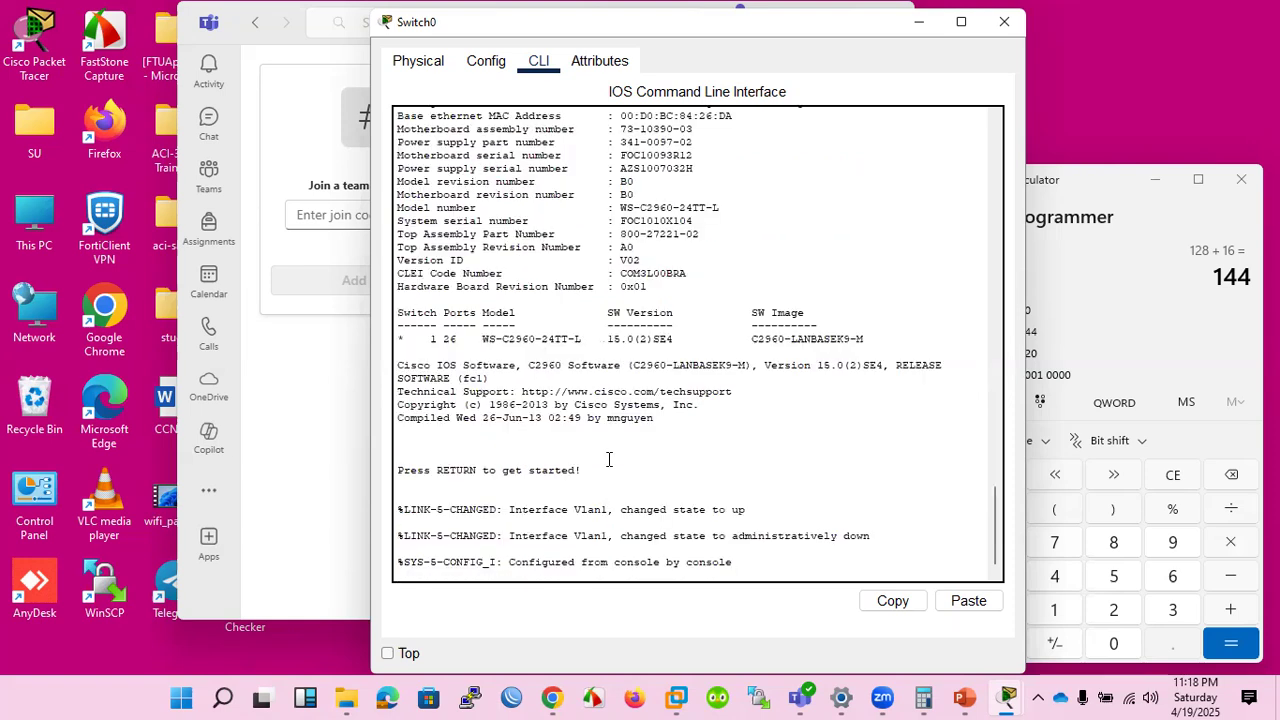
key(Return)
key(Return)
key(Return)
key(Return)
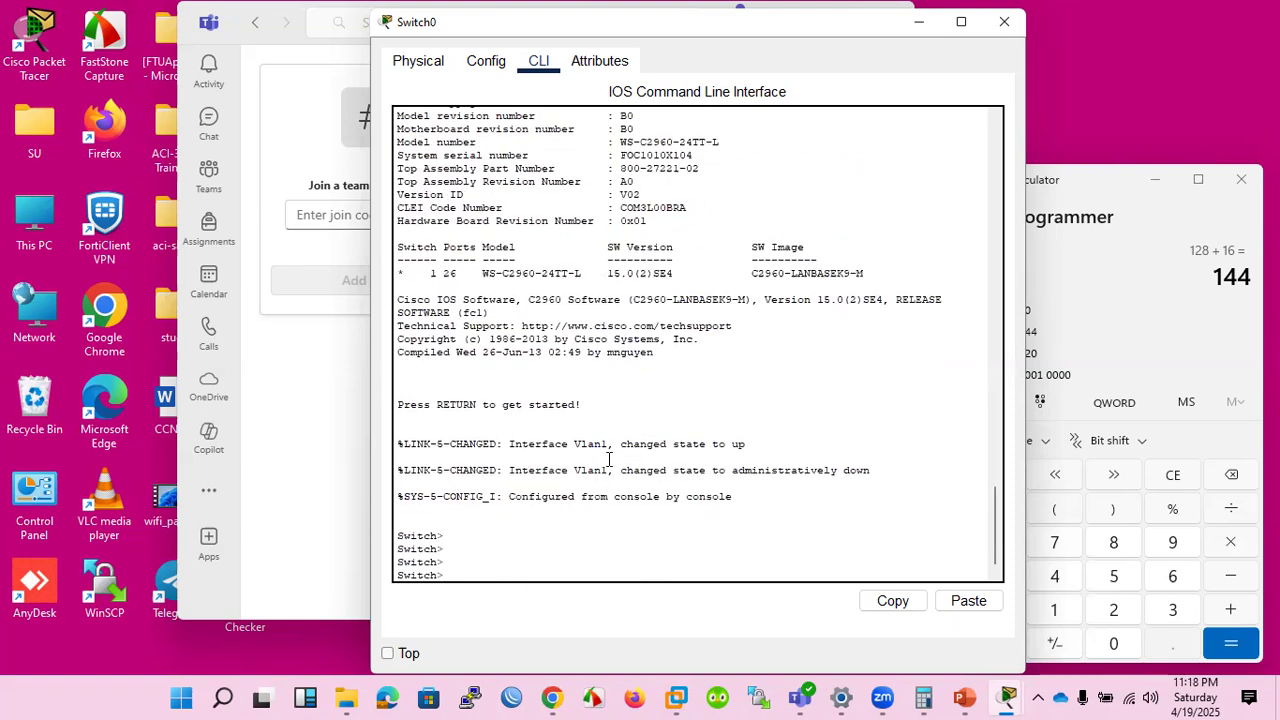
Review the boot log and highlight the path of the flash image being loaded after the TFTP attempt.
scroll(635, 360, up, 20)
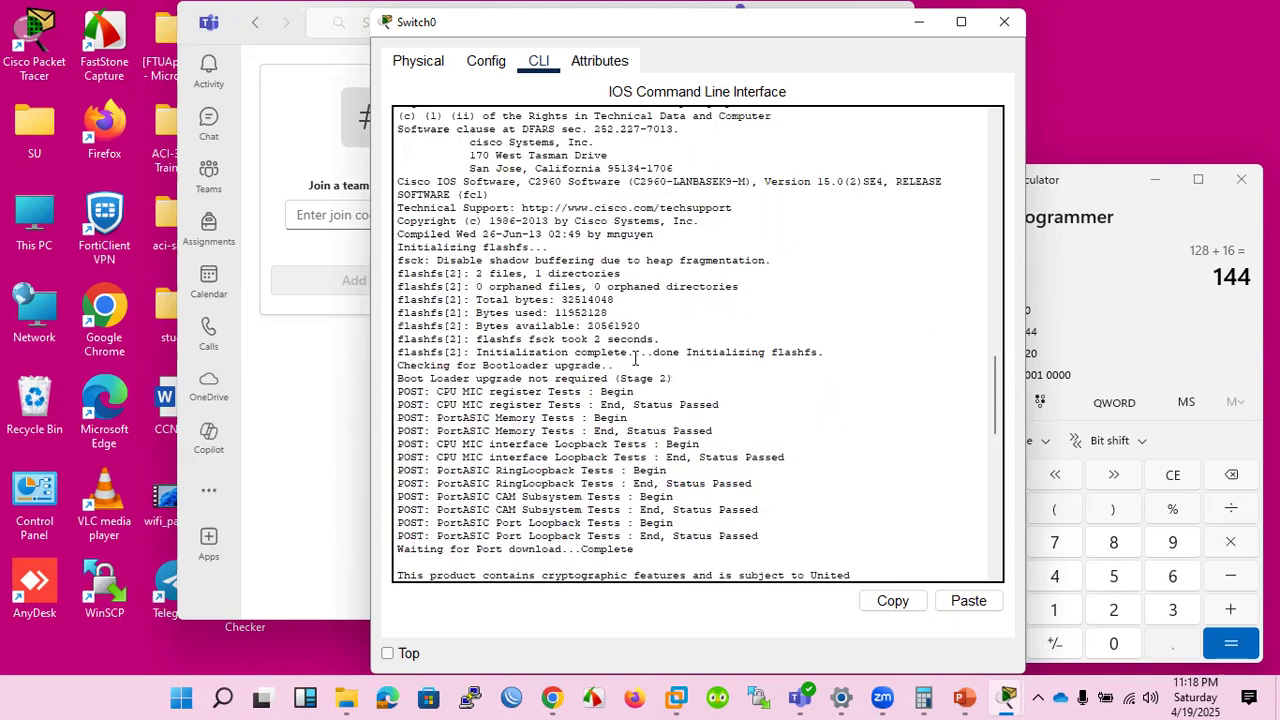
scroll(635, 358, up, 9)
scroll(635, 359, down, 4)
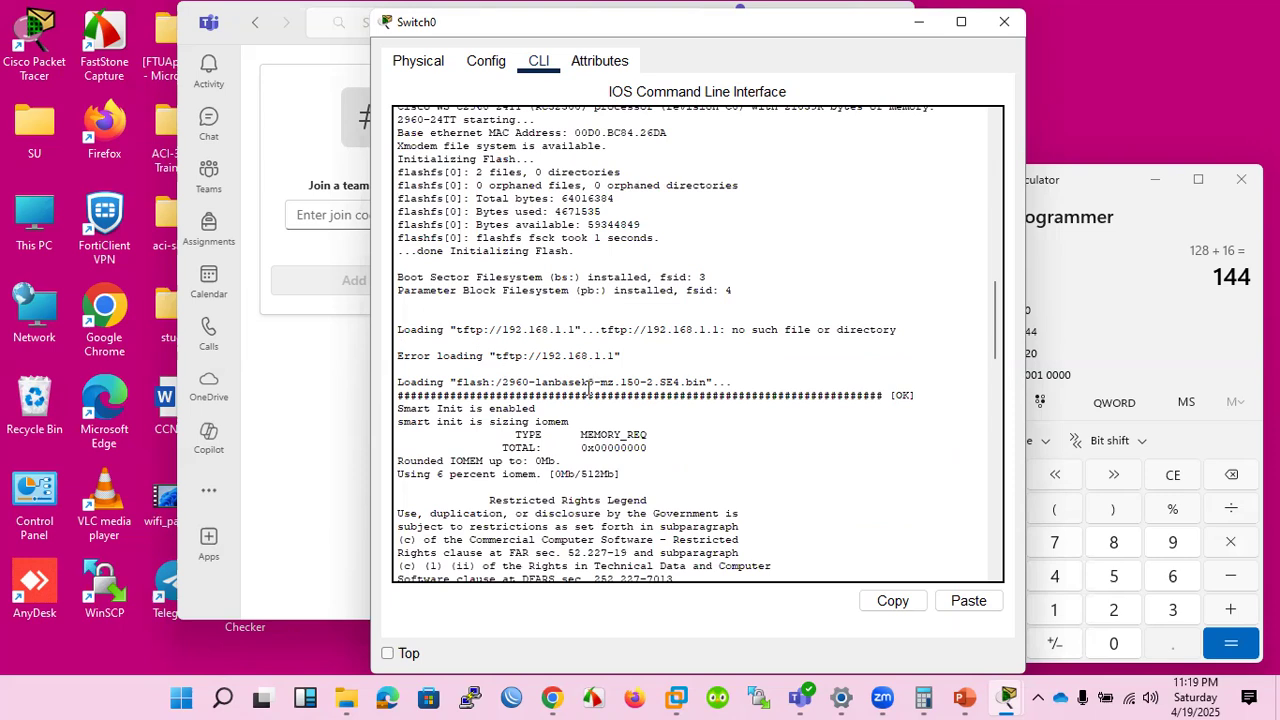
drag(450, 383, 668, 381)
scroll(669, 376, down, 11)
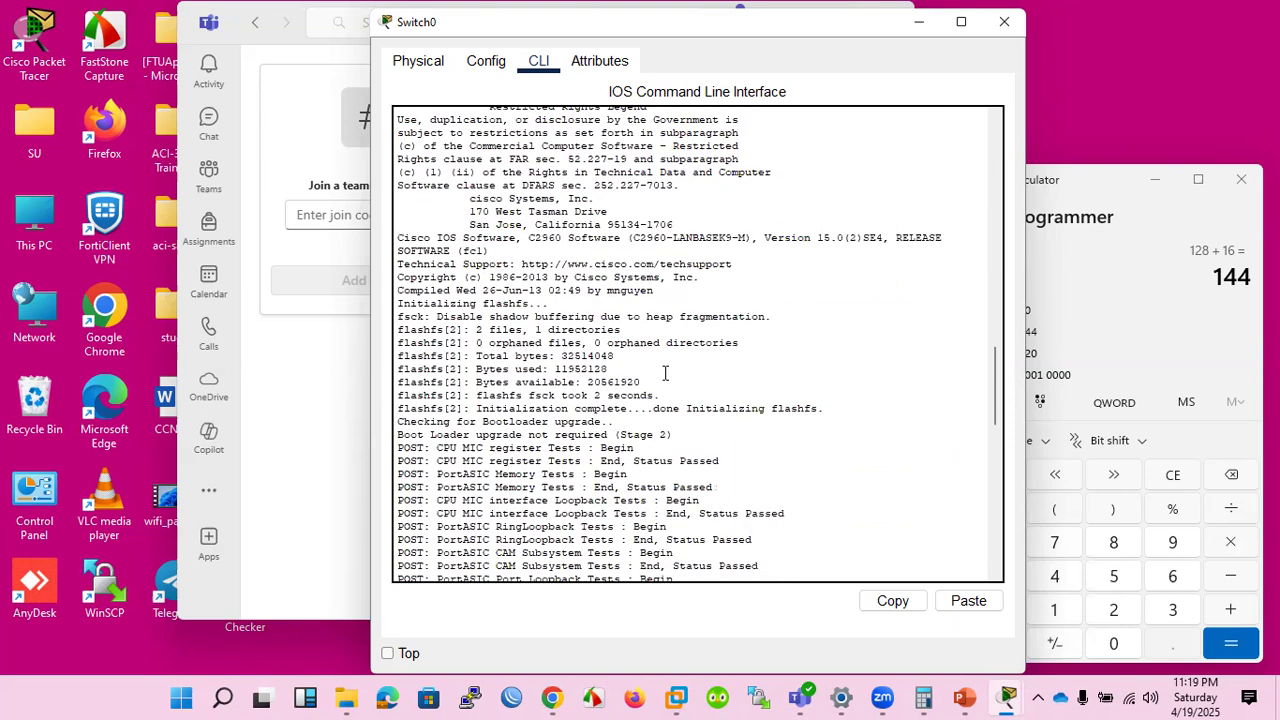
scroll(664, 374, down, 15)
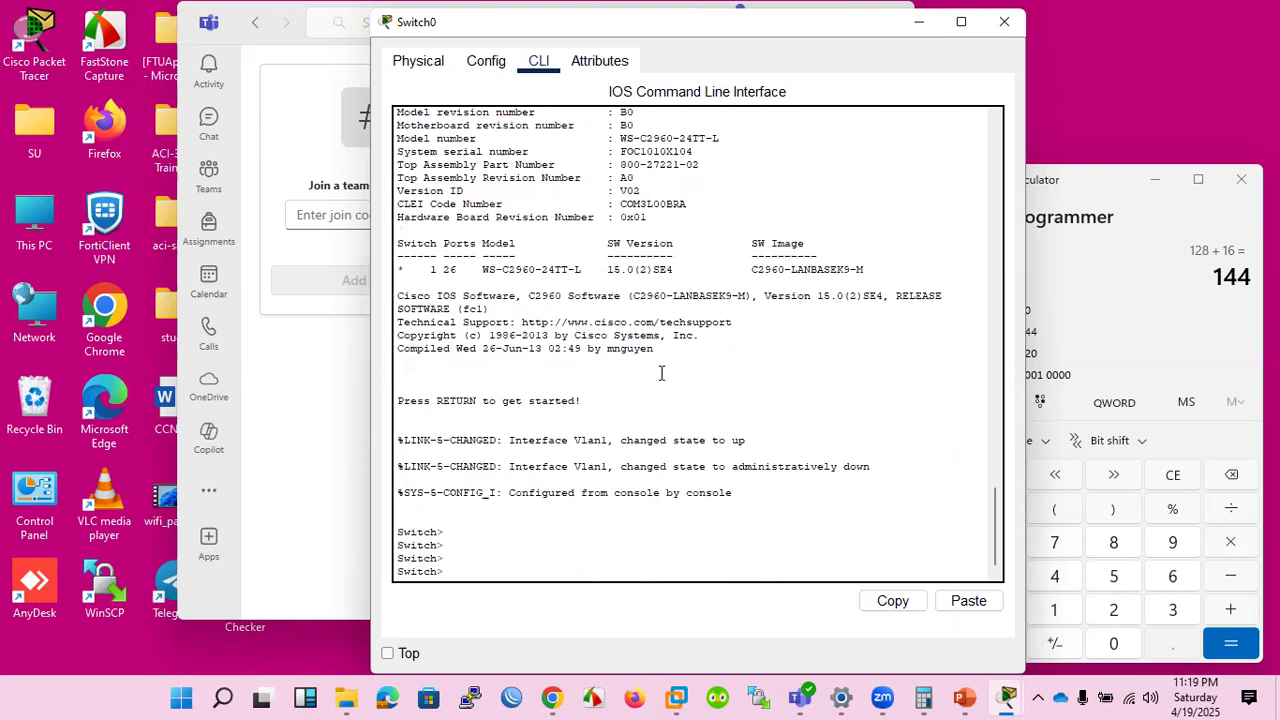
Enter privileged mode with en and global configuration mode with conf t.
text(en)
key(Return)
key(Return)
key(Return)
text(conf t)
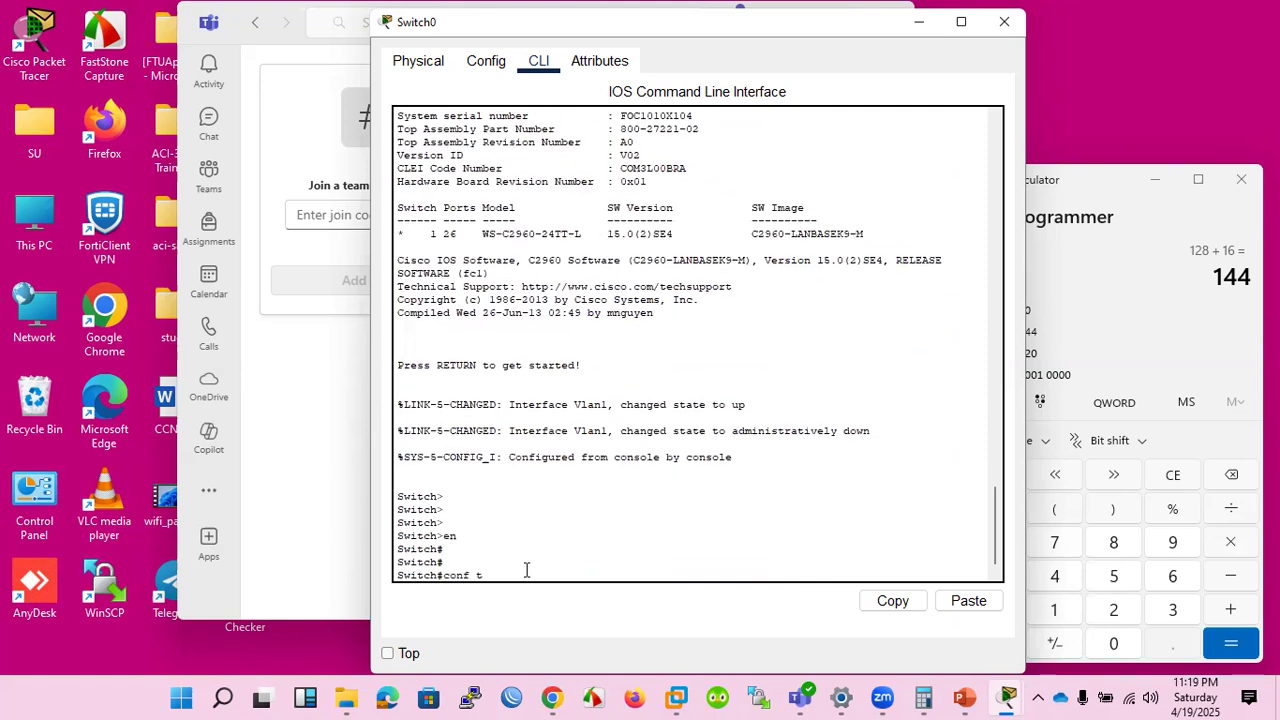
key(Return)
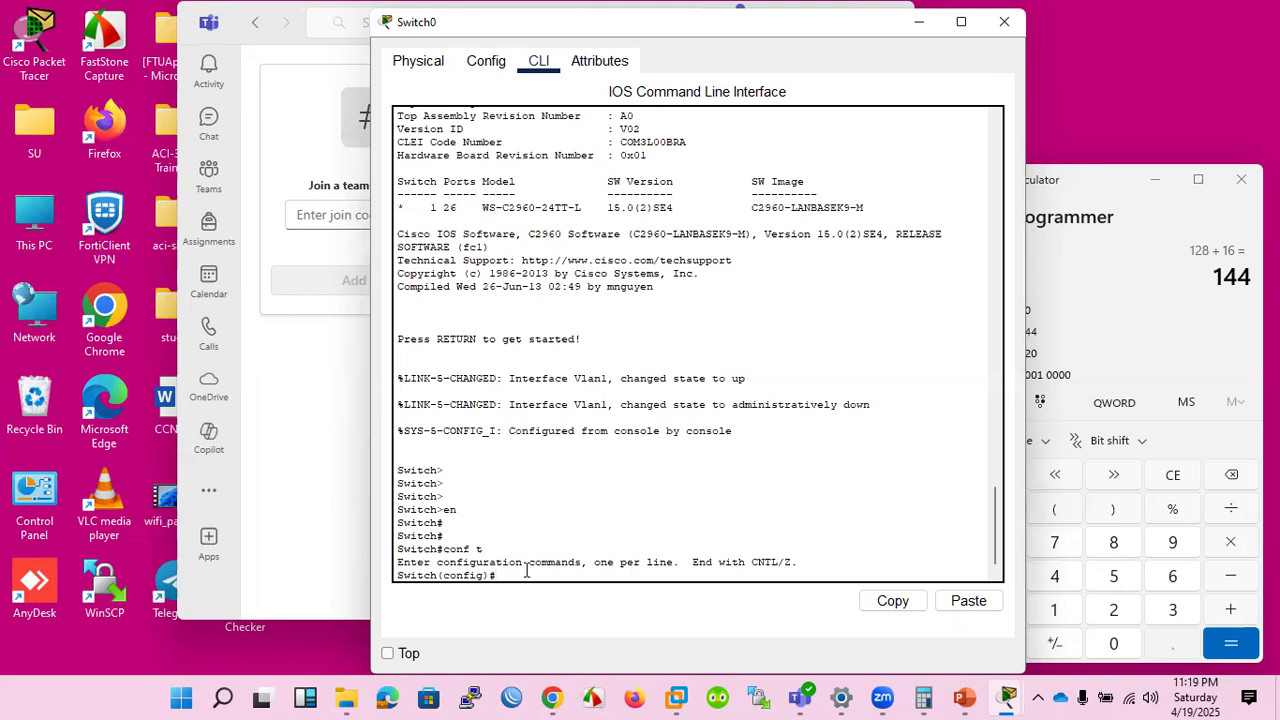
Create VLAN 100 on the switch and name it MGMT.
text(in)
key(BackSpace)
key(BackSpace)
text(vlan 100)
key(Return)
text(name MGMT)
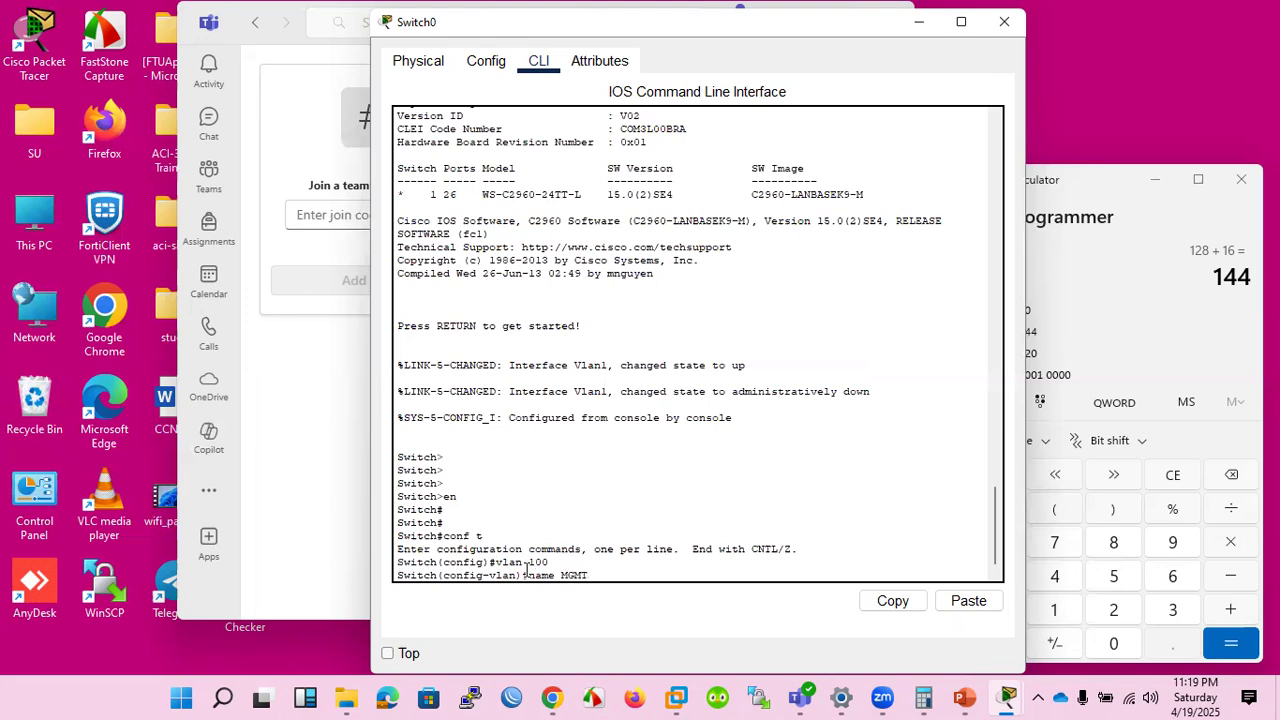
key(Return)
key(Return)
key(Return)
key(Return)
key(Return)
key(Return)
key(Return)
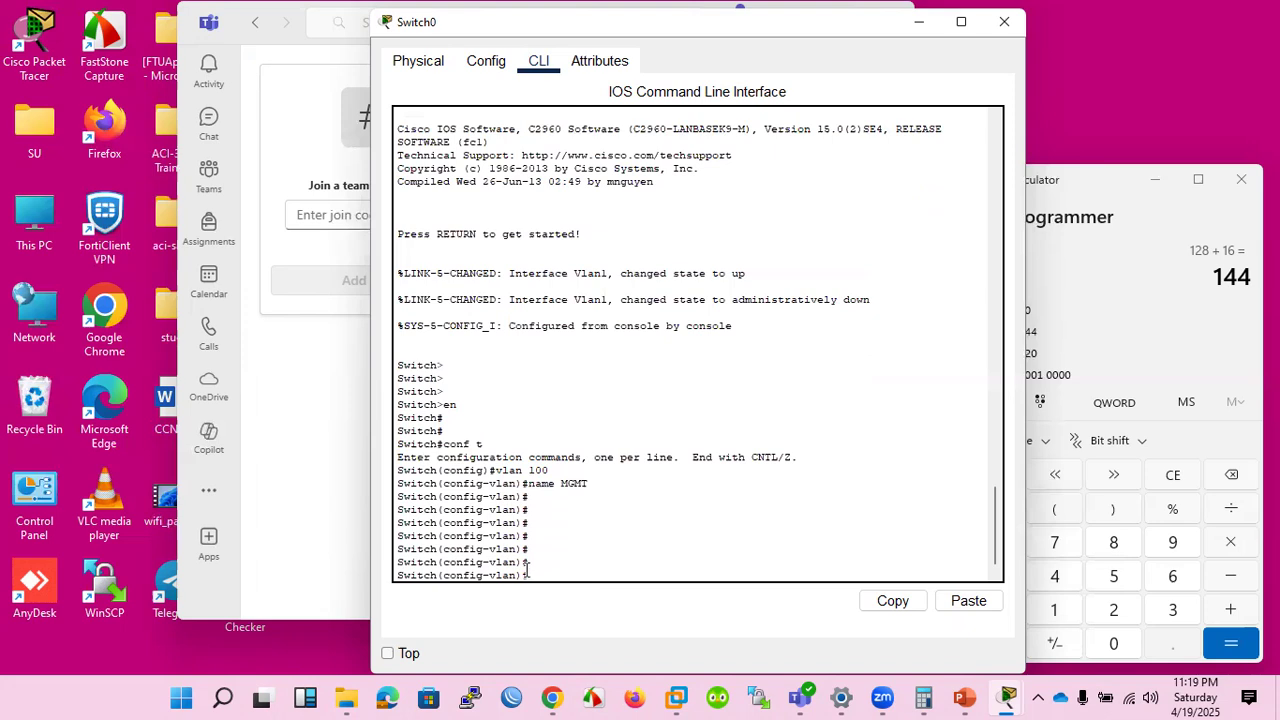
Exit and re-enter VLAN 100 configuration mode and try to enable the VLAN with no sh.
text(exit)
key(Return)
text(int)
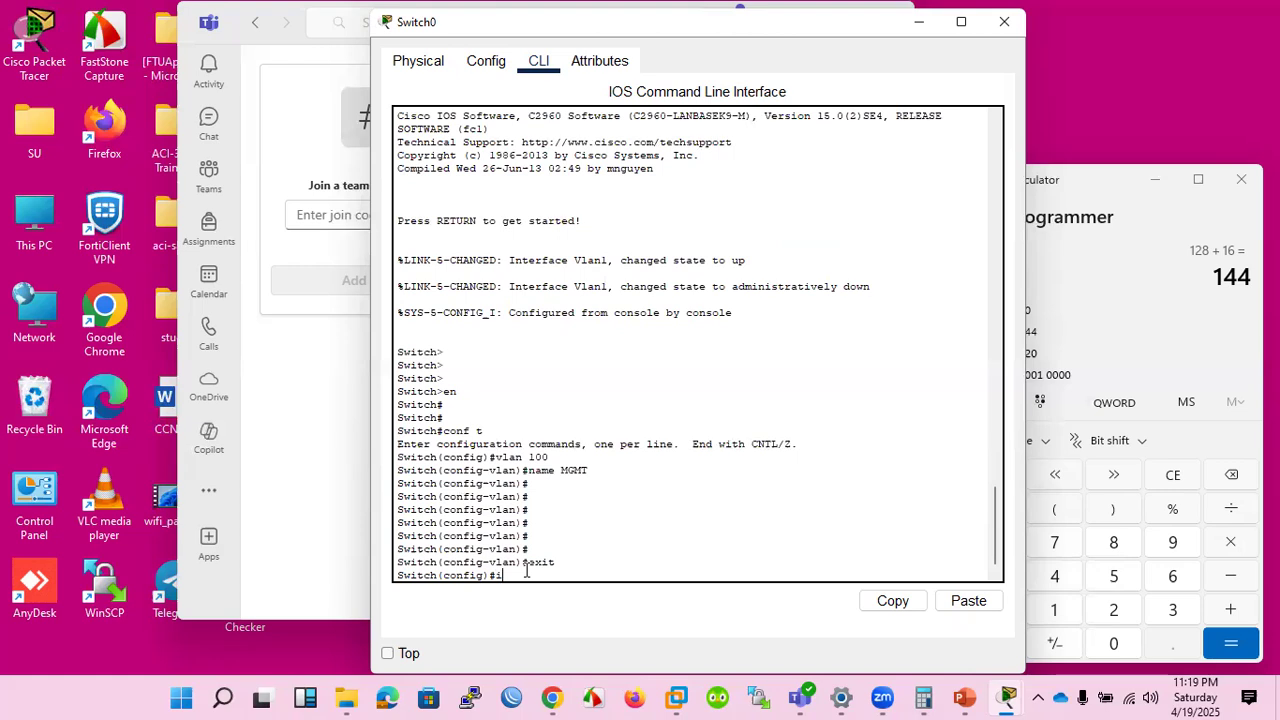
key(BackSpace)
key(BackSpace)
key(BackSpace)
text(exit)
key(Up)
key(Up)
key(Up)
key(Return)
text(no s)
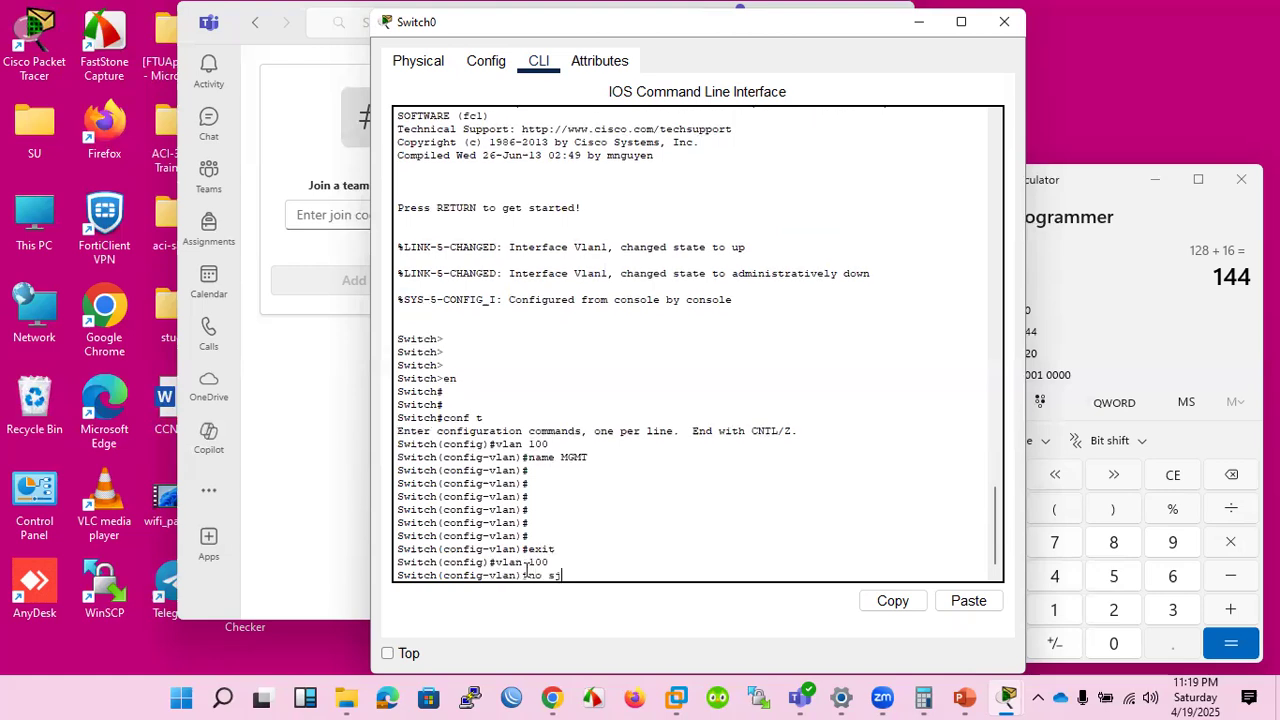
text(h)
key(Return)
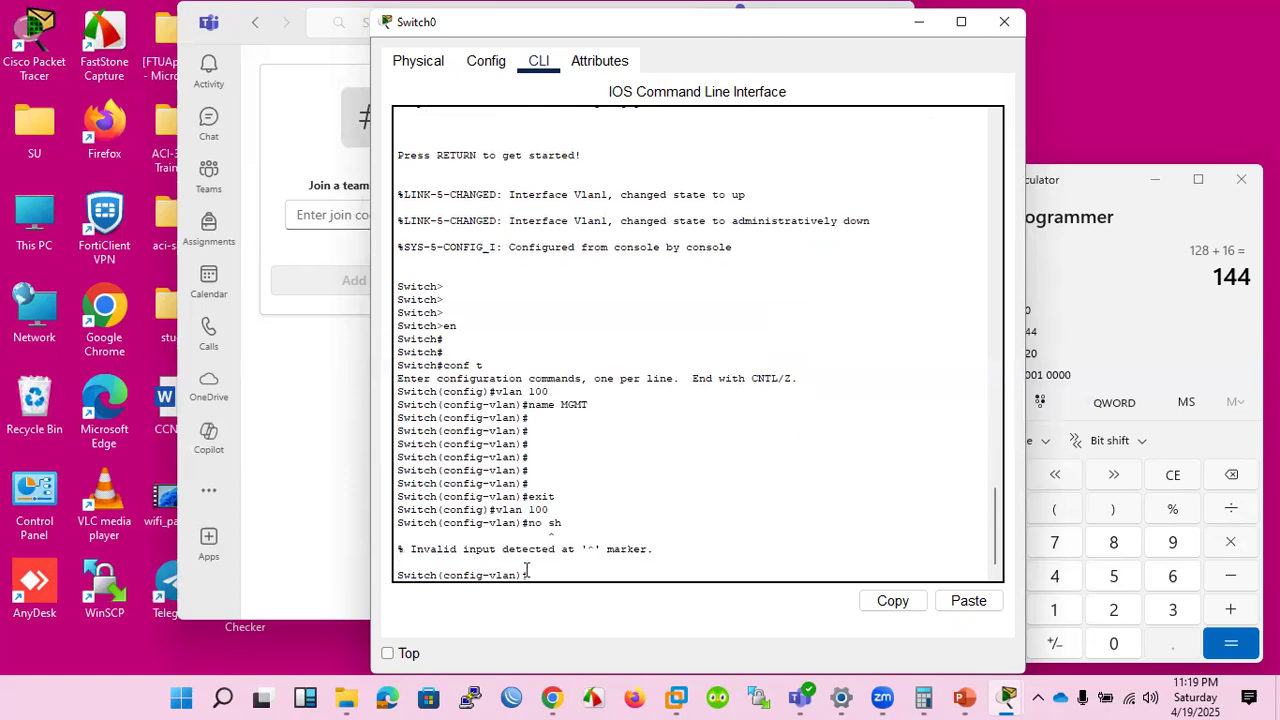
key(Return)
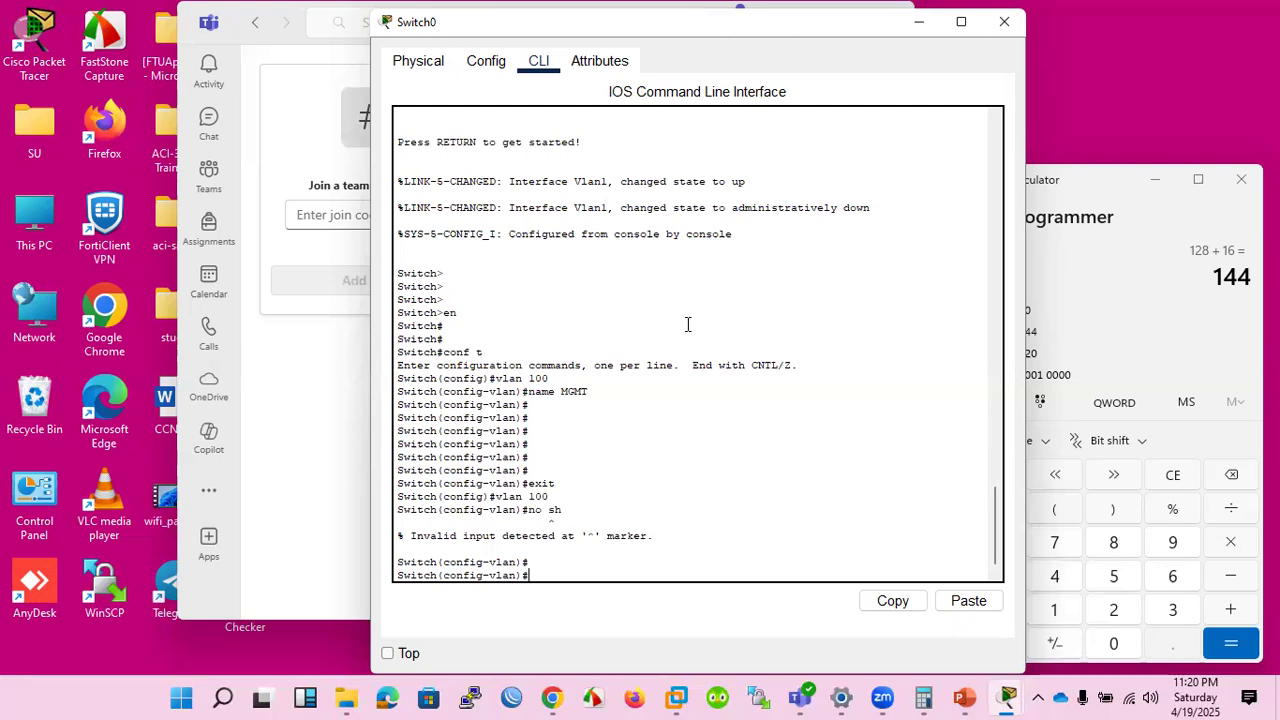
List the available VLAN configuration commands and the options of the no command with the ? help.
text(?)
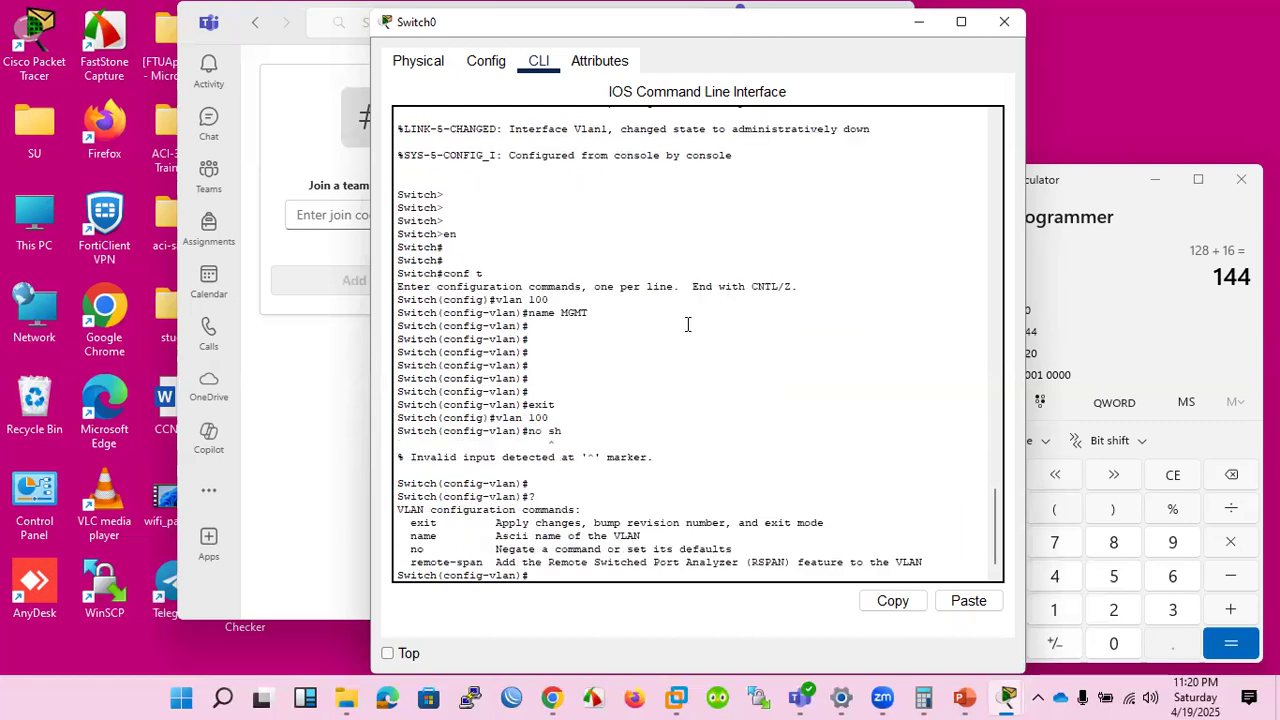
text(no ?)
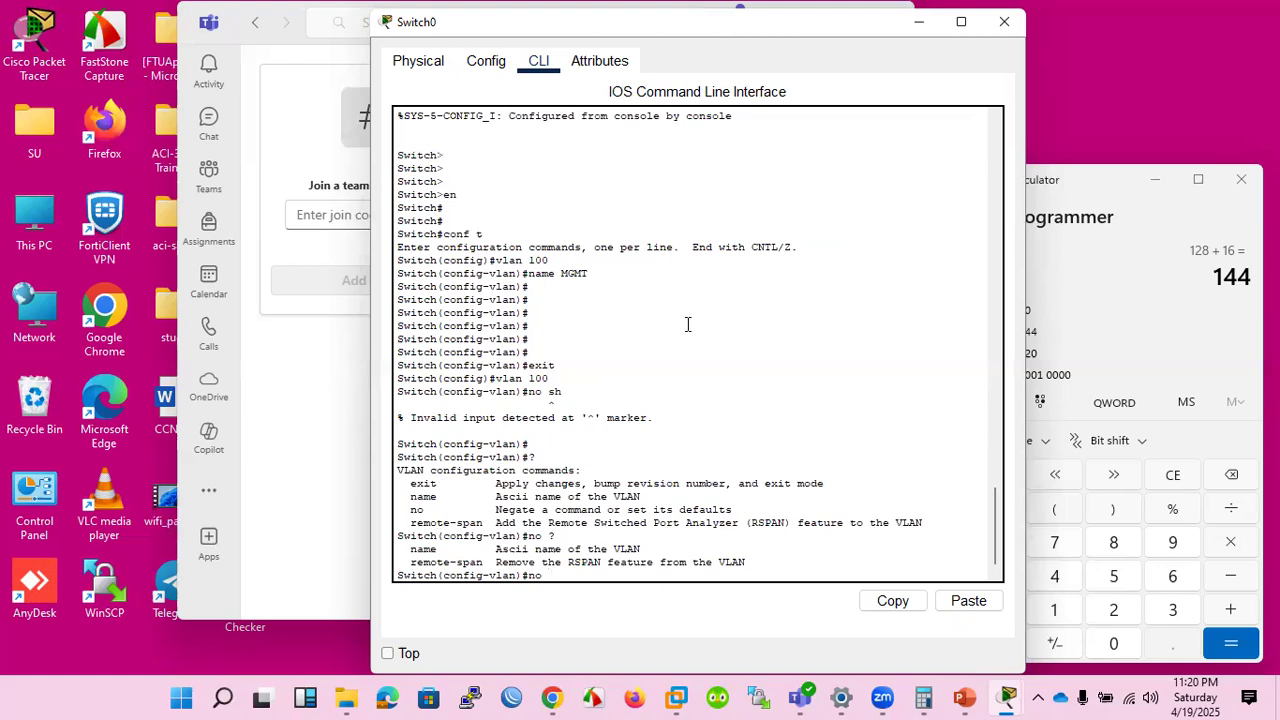
key(BackSpace)
key(BackSpace)
key(BackSpace)
Exit VLAN configuration mode and open interface configuration for VLAN 100 with int vlan 100.
text(exit)
key(Return)
text(in)
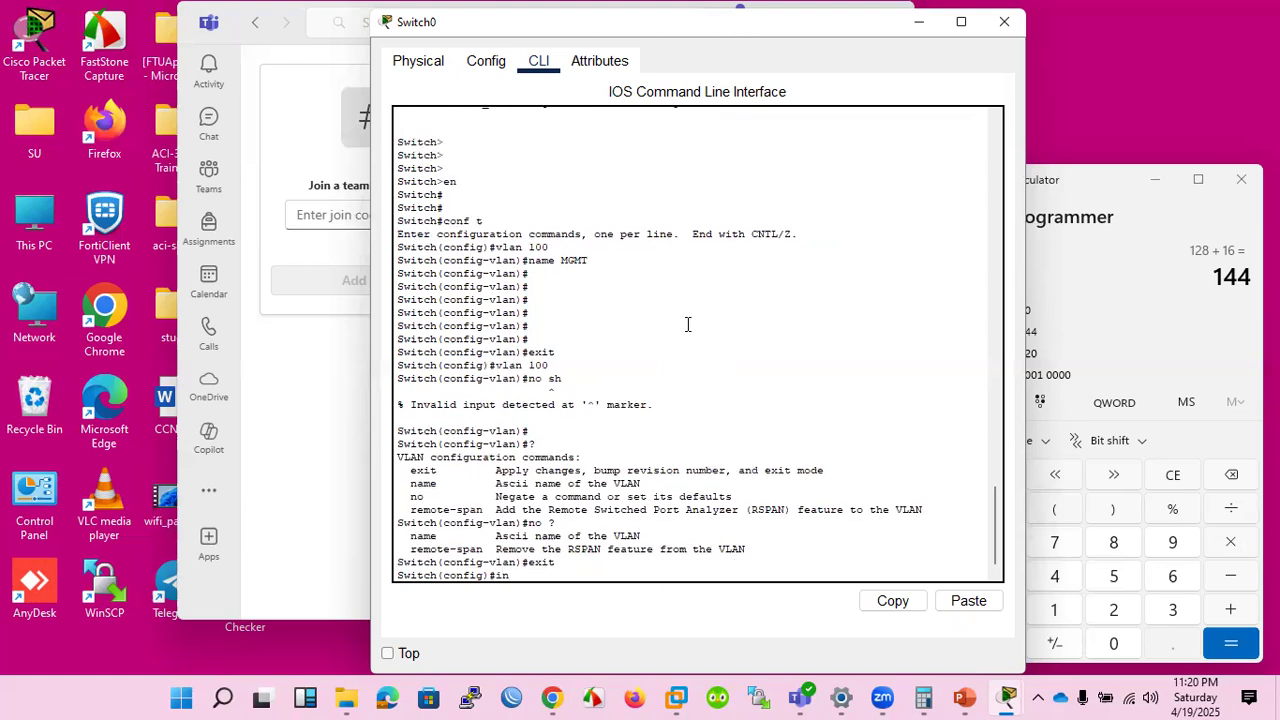
text(t vlan 100)
key(Return)
key(Return)
key(Return)
key(Return)
key(Return)
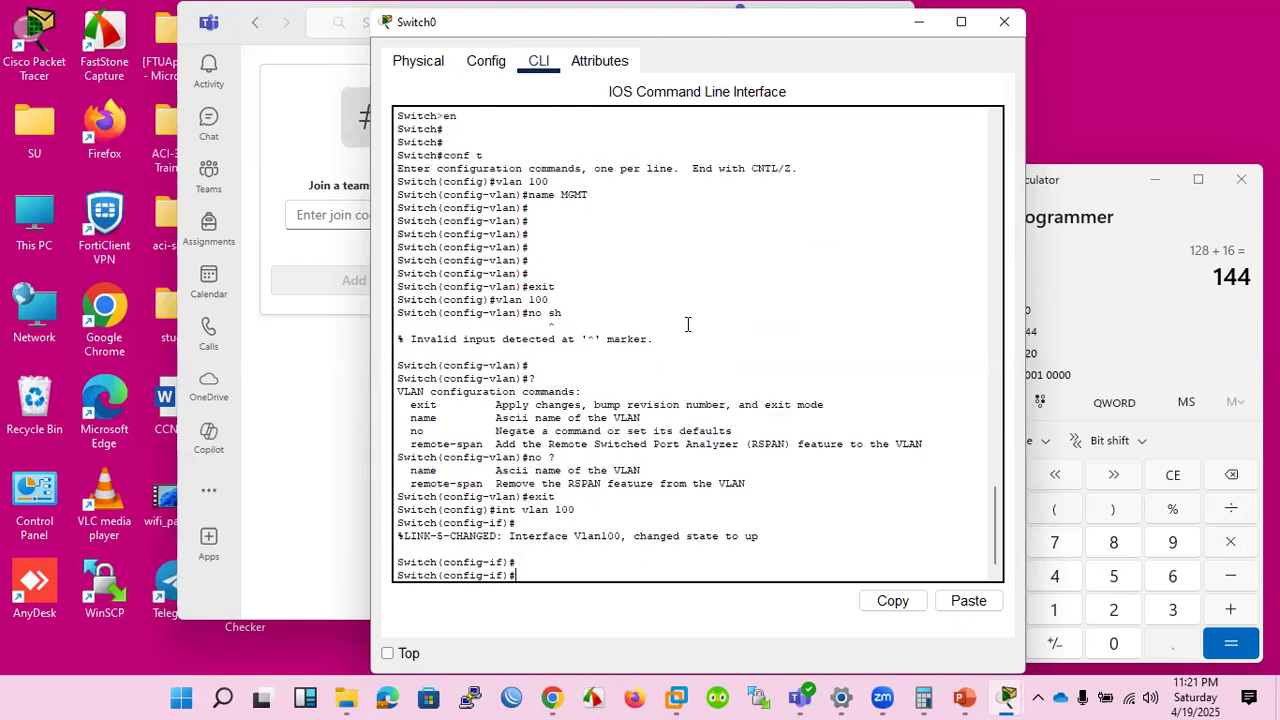
Assign the IP address 192.168.1.100 with subnet mask 255.255.255.0 to the VLAN 100 interface.
key(Return)
key(Return)
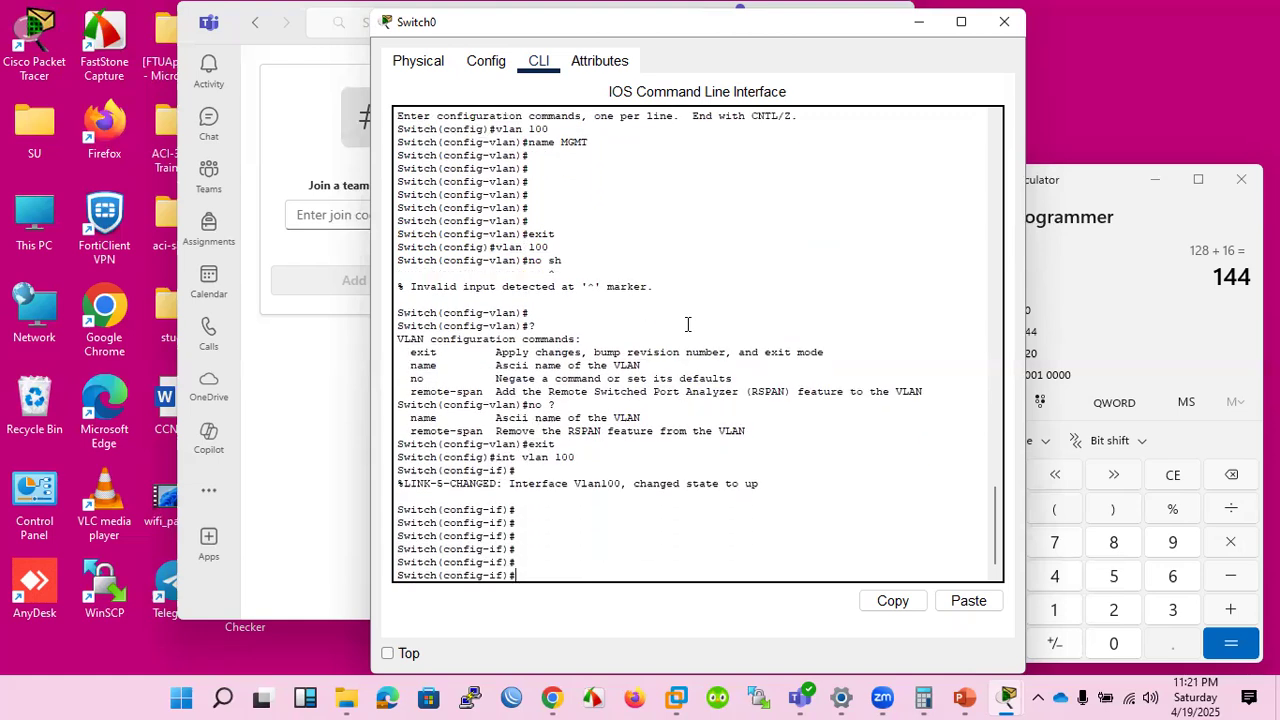
text(ip add 192.168.1.100)
key(Return)
text(255.255.255.0)
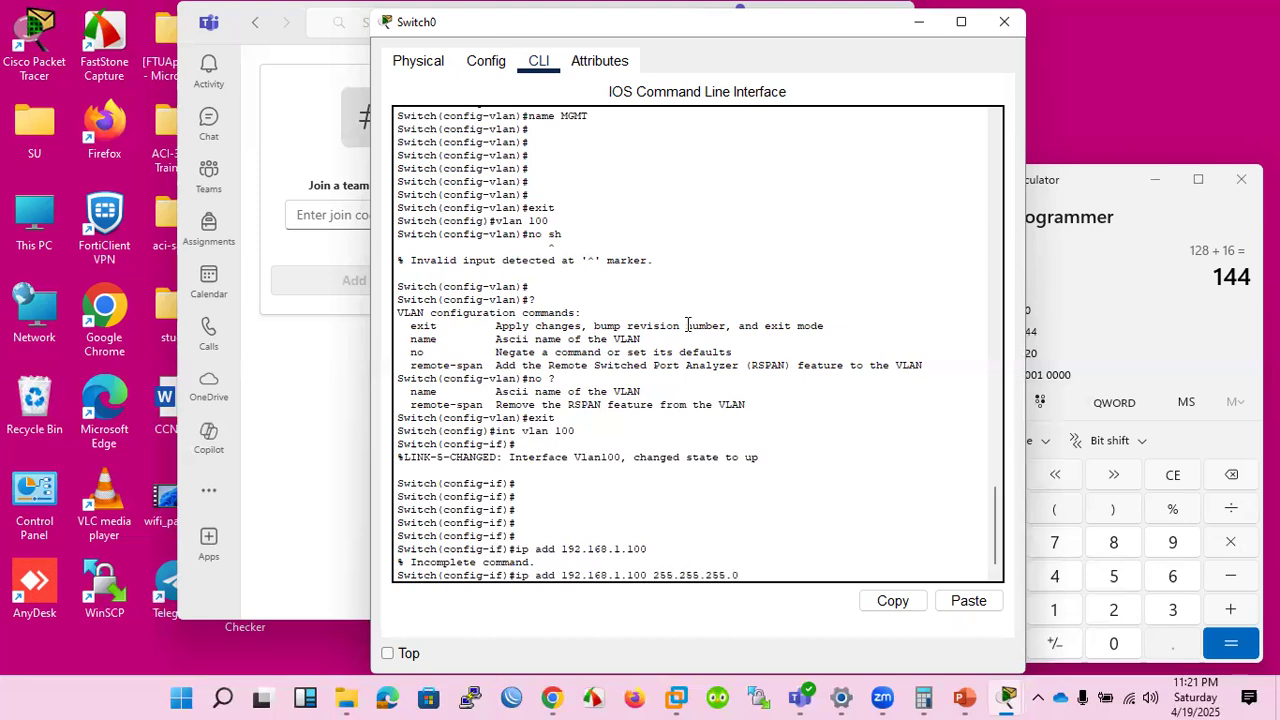
key(Return)
key(Return)
key(Return)
key(Return)
key(Return)
key(Return)
key(Return)
key(Return)
key(Return)
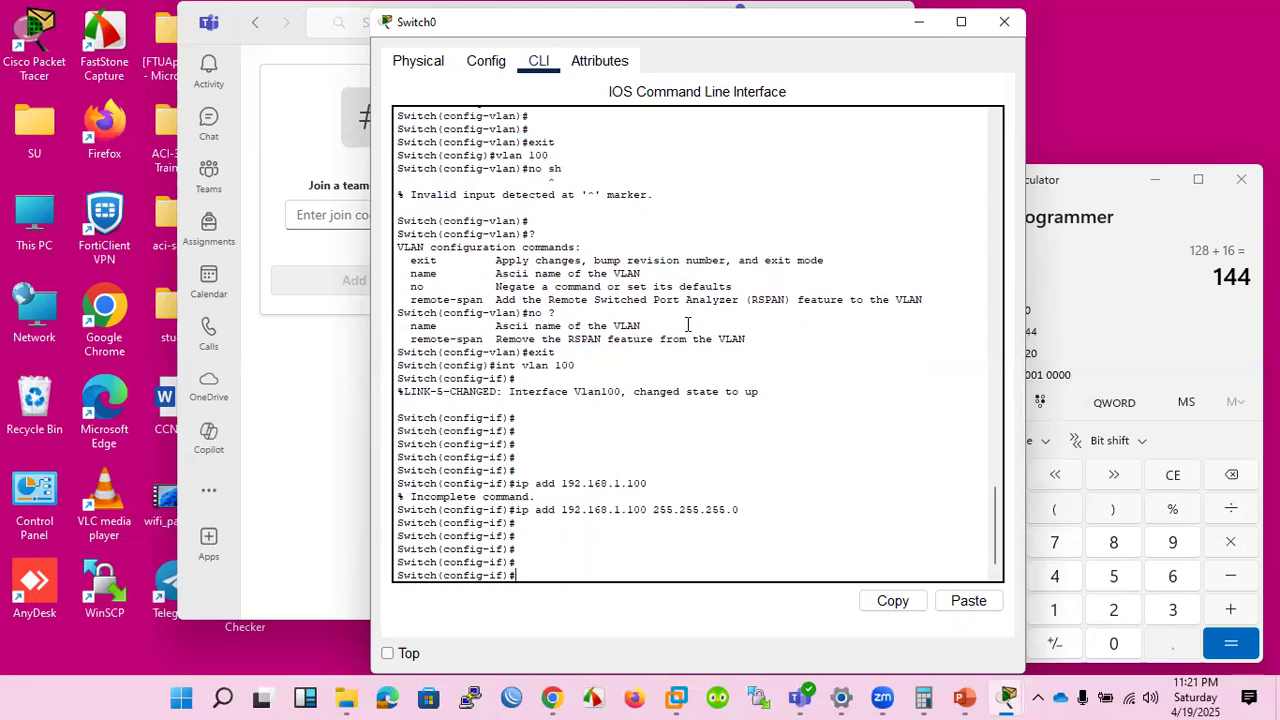
Enable the VLAN 100 interface with no sh.
key(Return)
text(no s)
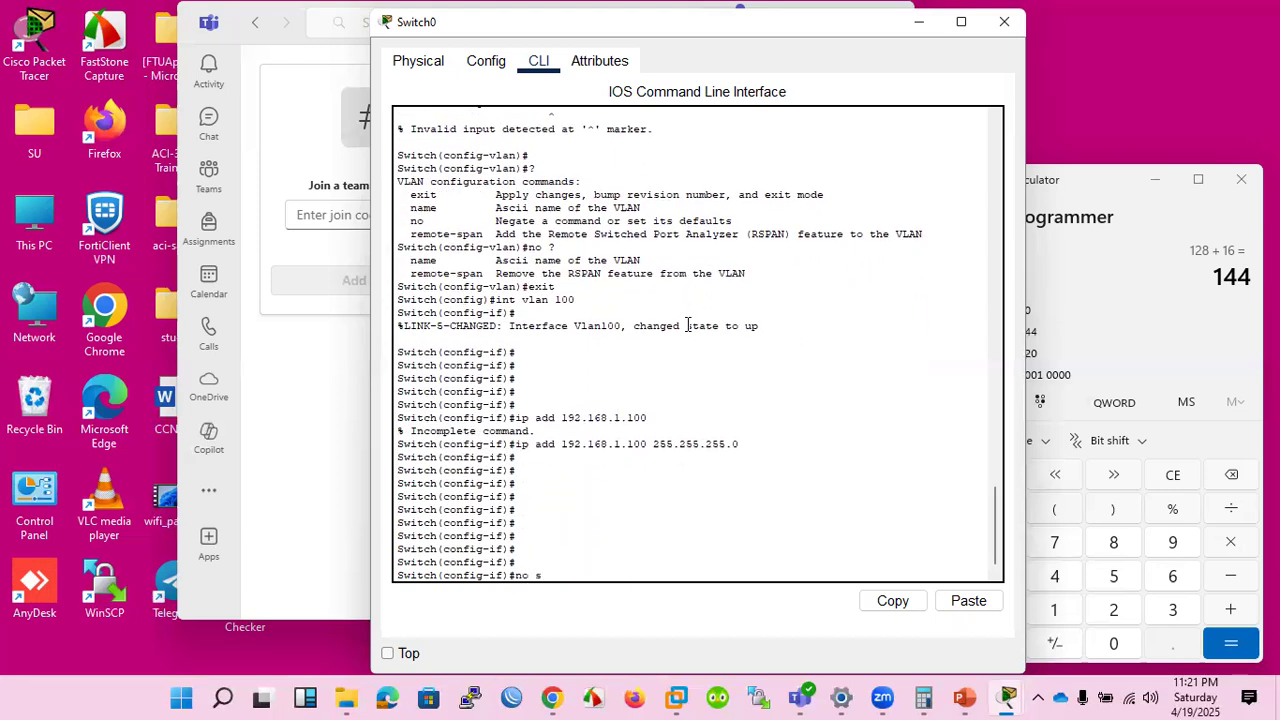
text(h)
Display the switch's interface IP summary with do sh ip int br and inspect the Vlan1 entry.
key(Return)
key(Return)
key(Return)
key(Return)
key(Return)
key(Return)
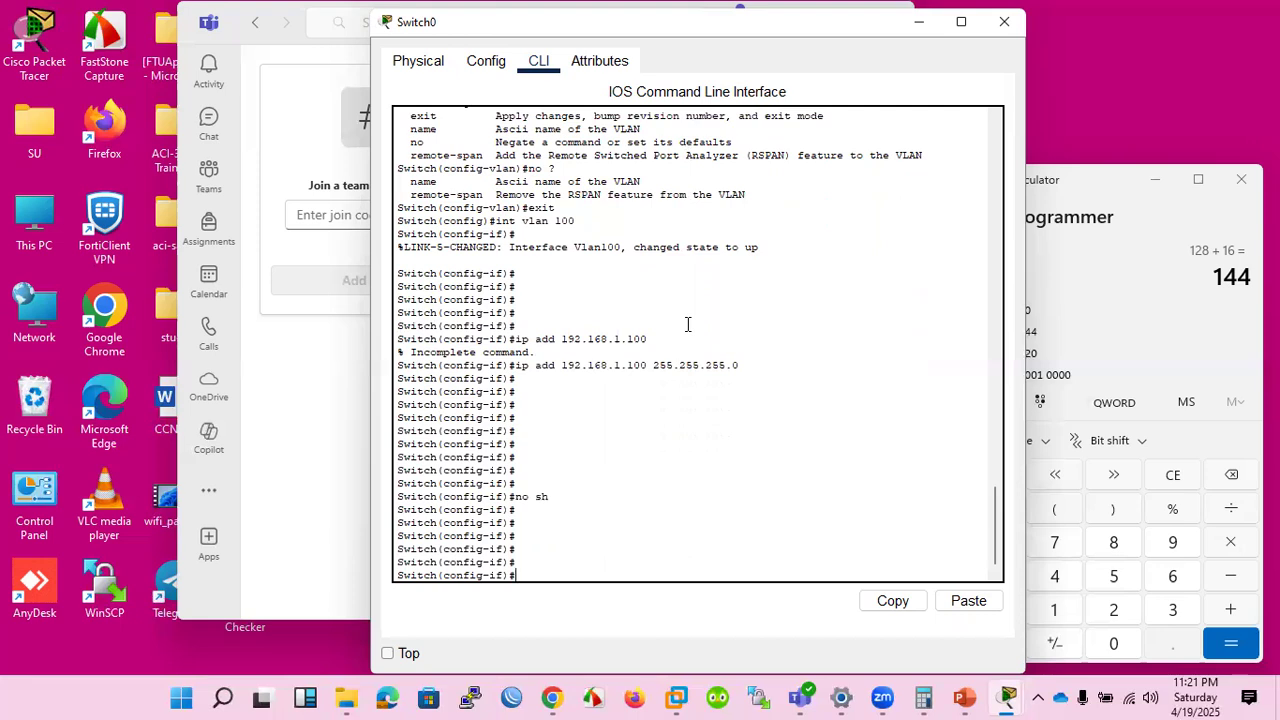
text(do sh ip int br)
key(Return)
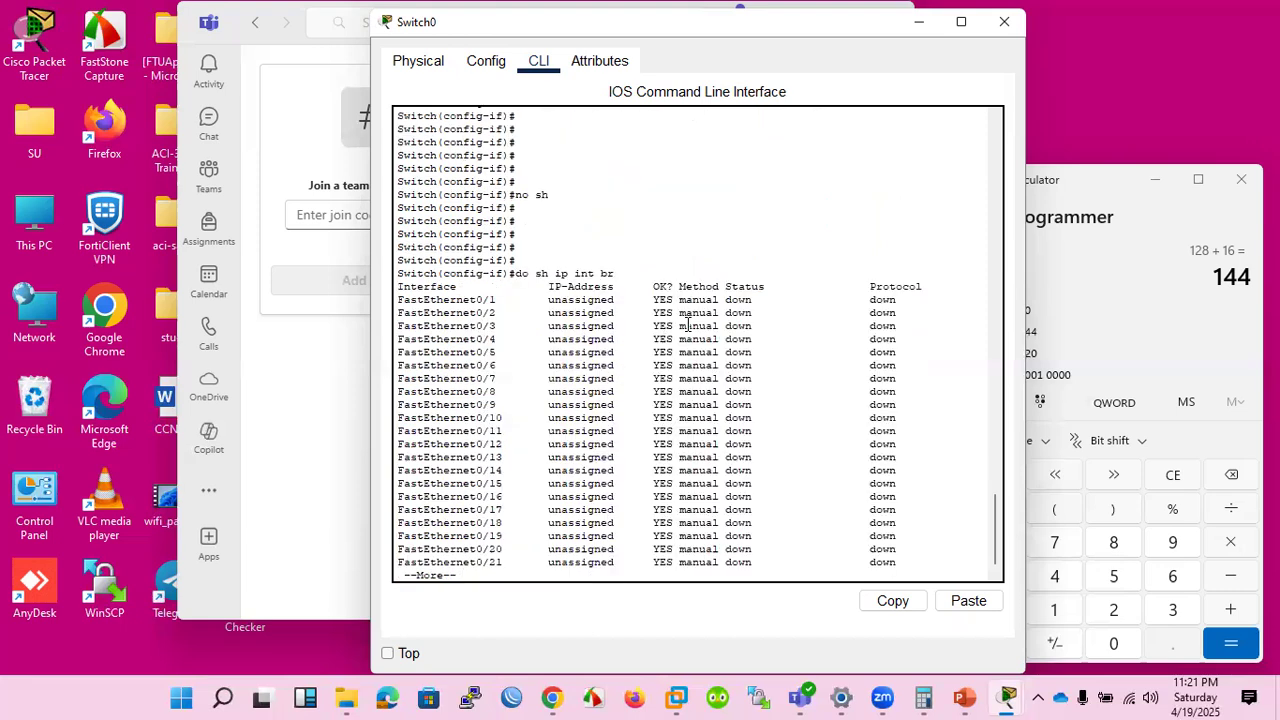
key(space)
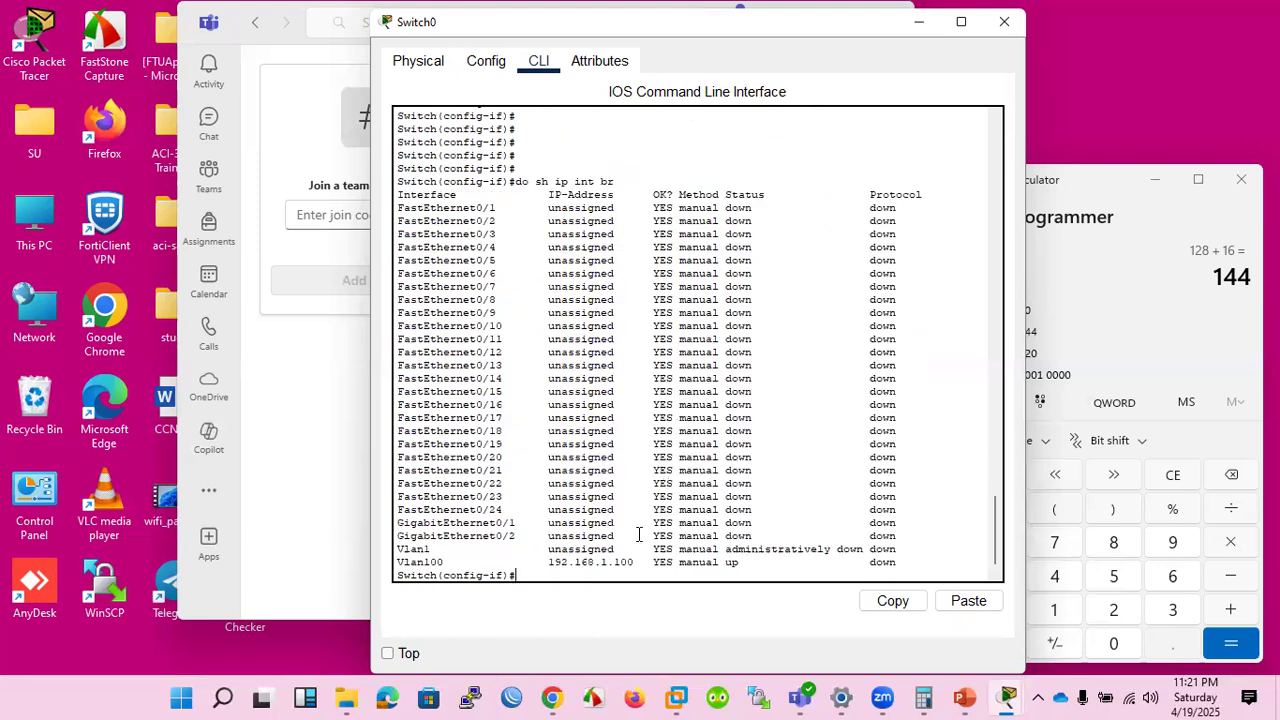
drag(399, 549, 898, 549)
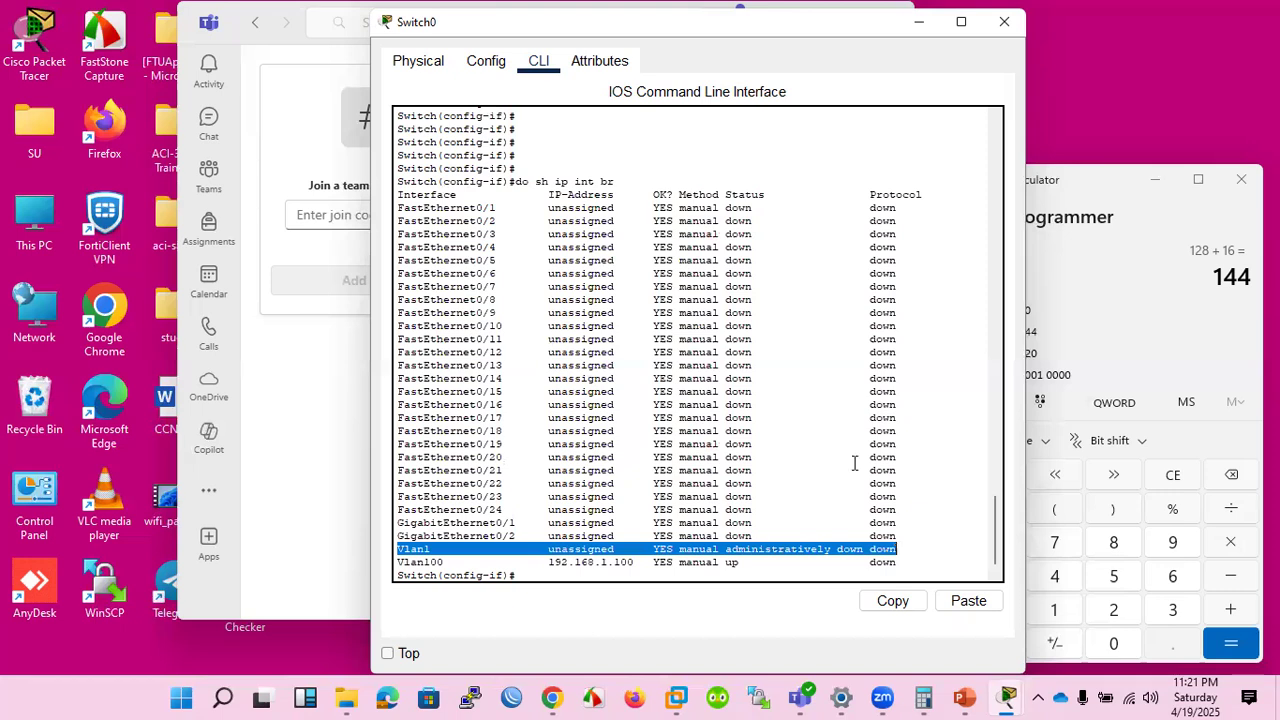
click(539, 574)
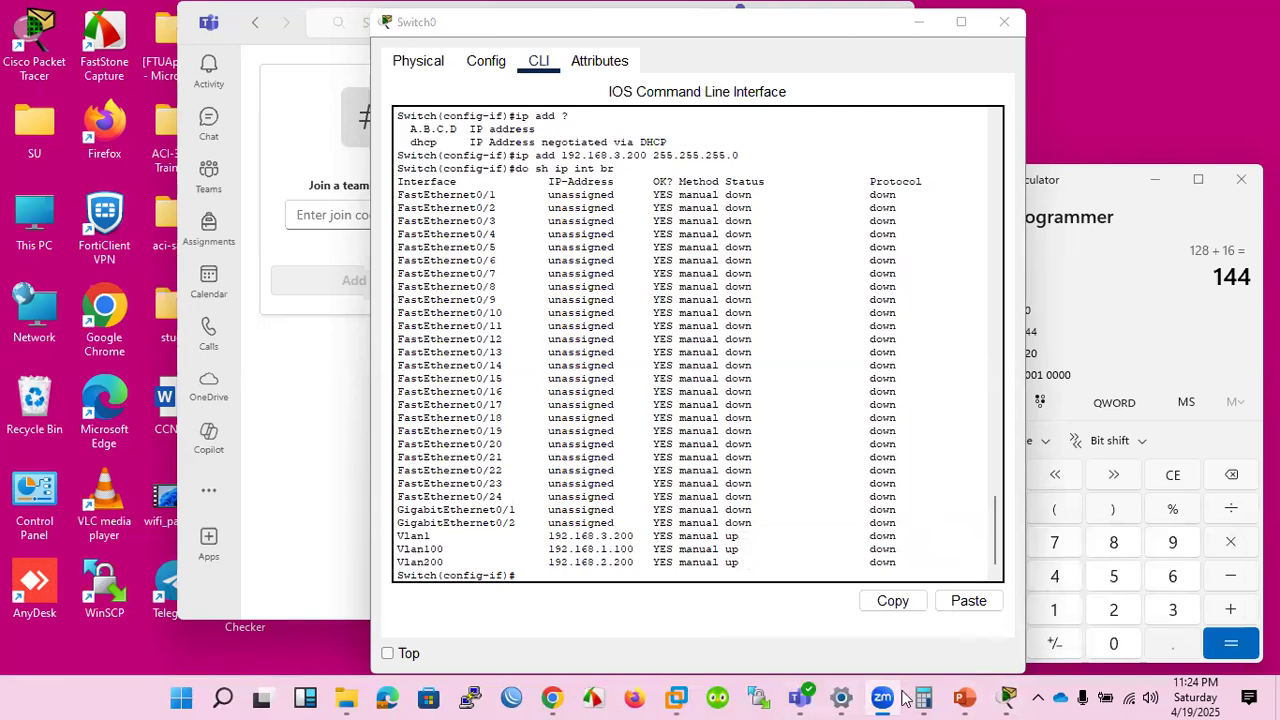
In the logical workspace, move Router0 well away from Switch0 and place a PC-PT between them.
mouse_move(998, 692)
click(894, 628)
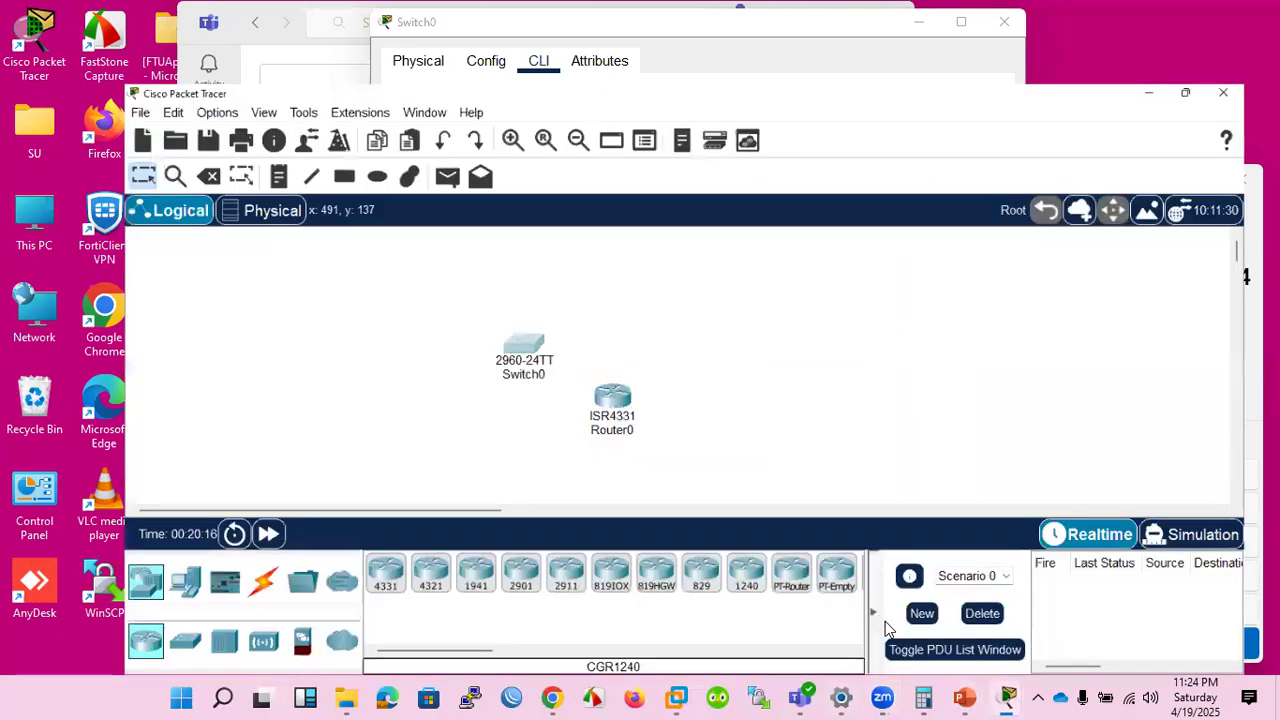
drag(570, 362, 1100, 268)
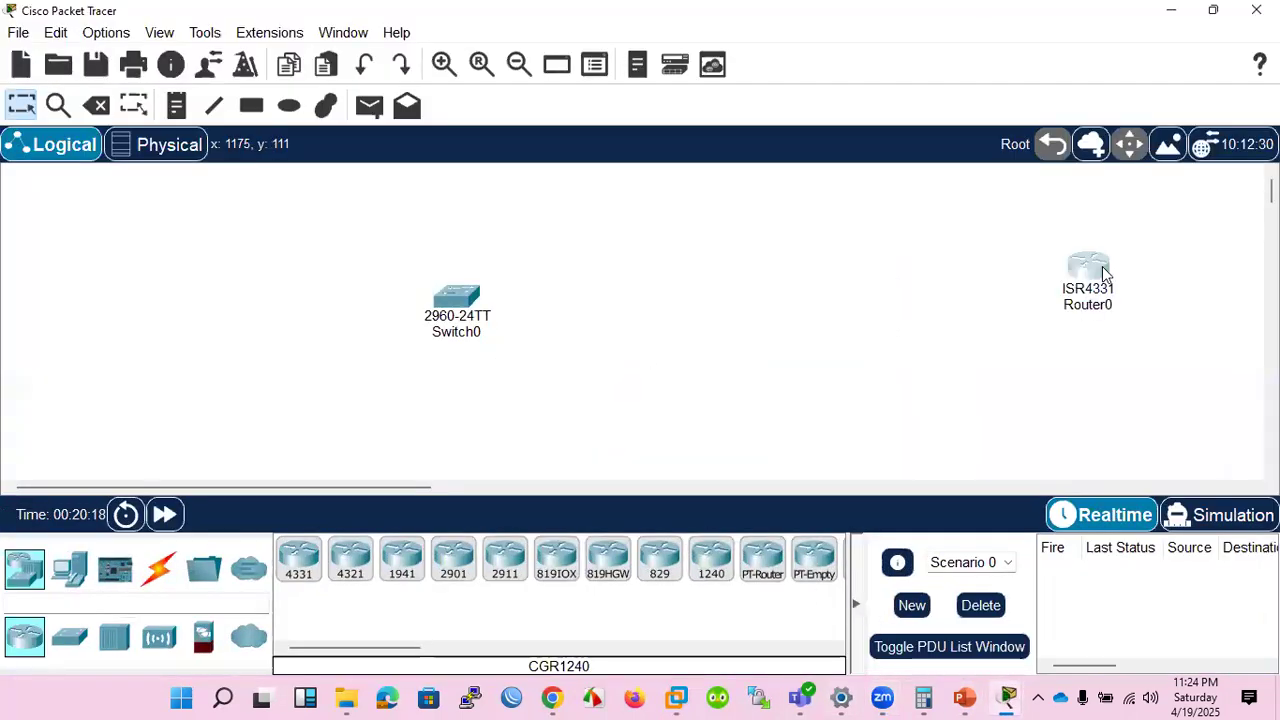
click(69, 568)
click(298, 558)
click(660, 332)
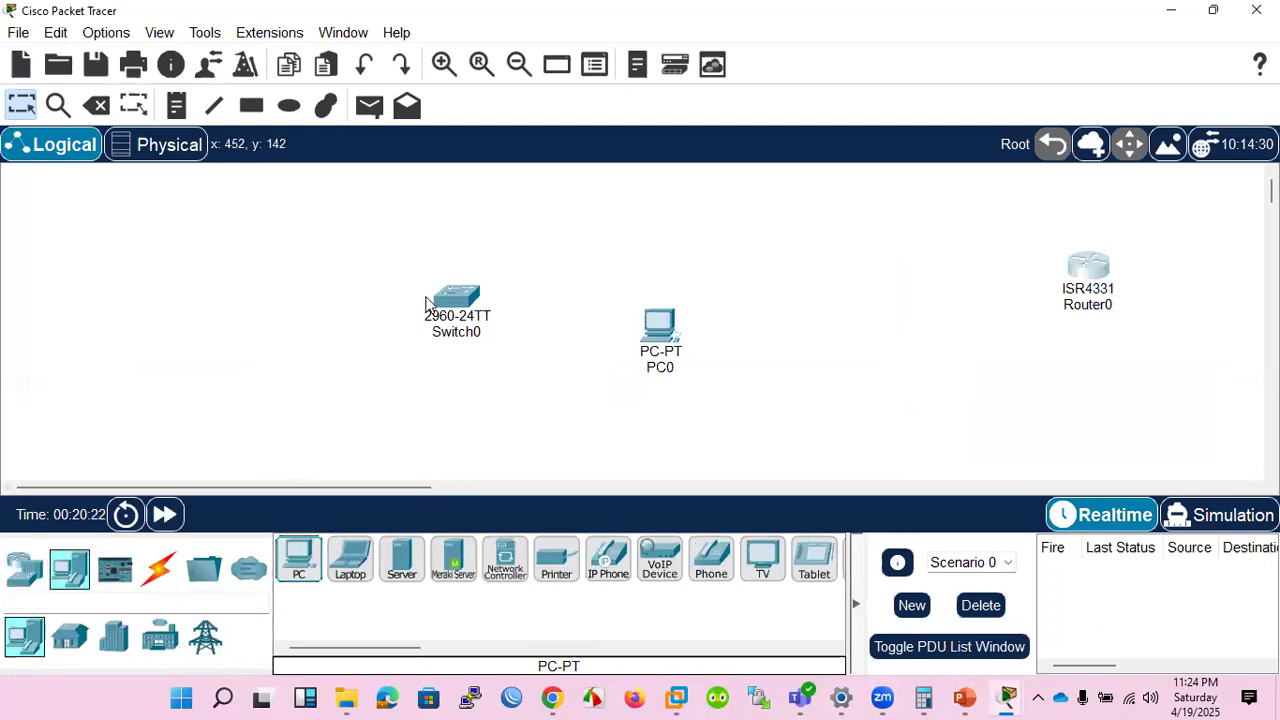
Connect Switch0's FastEthernet0/1 to PC0's FastEthernet0 with a copper straight-through cable.
click(160, 568)
click(402, 558)
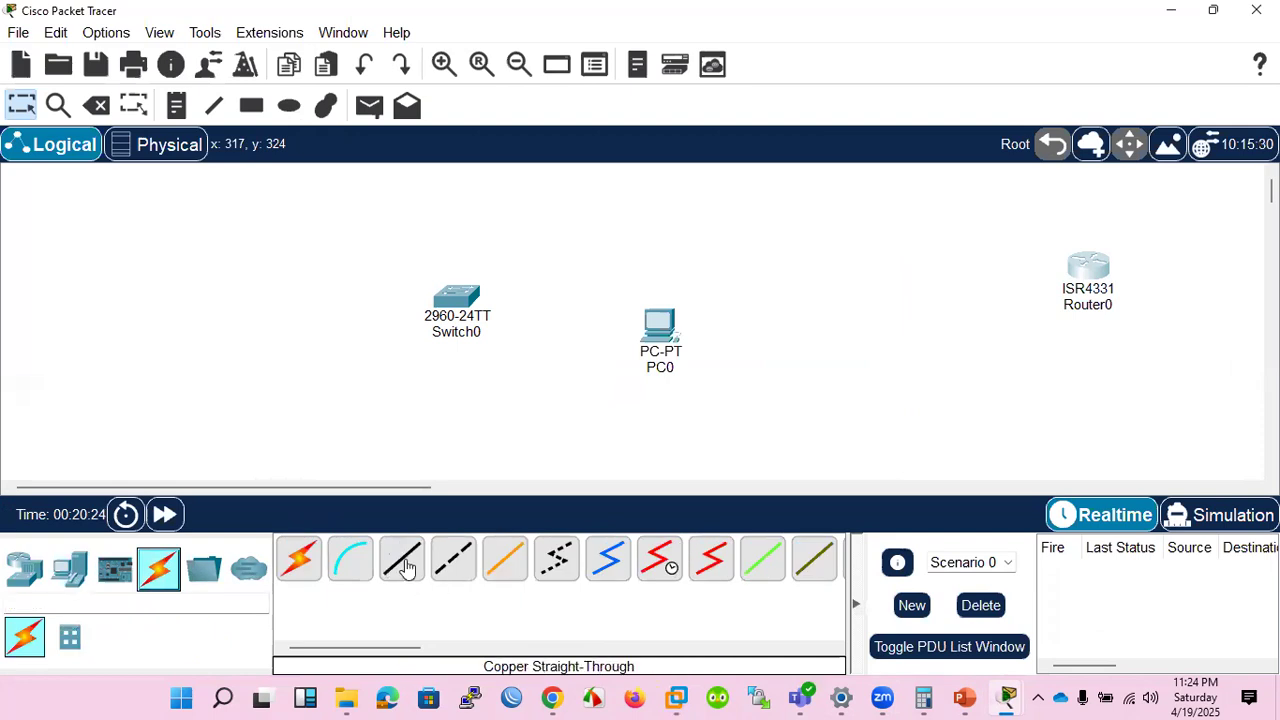
click(458, 296)
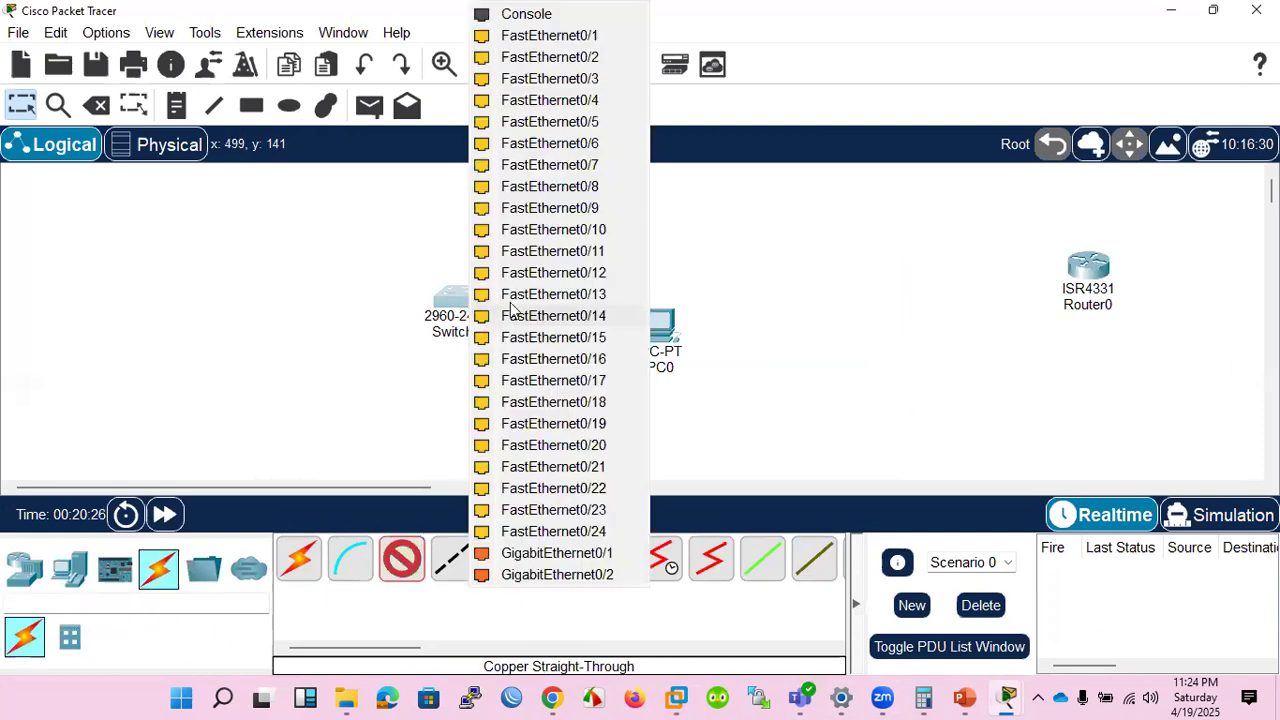
click(548, 37)
click(656, 328)
click(703, 405)
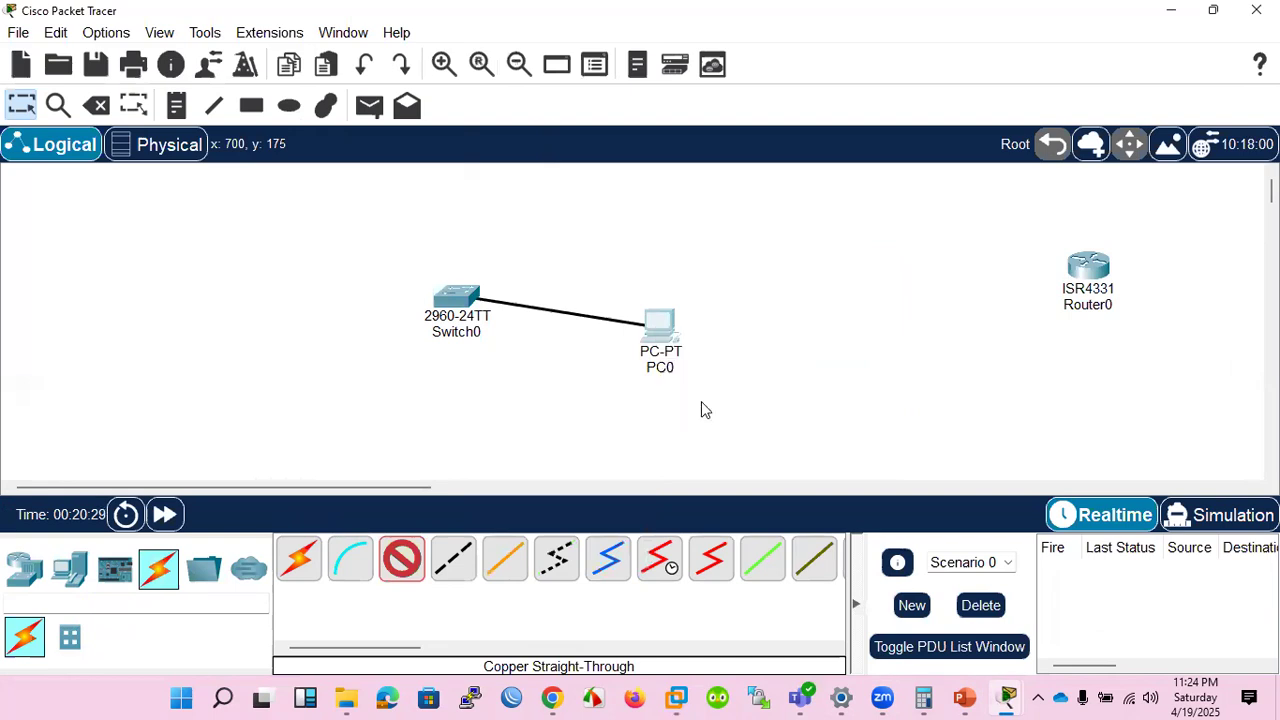
Give PC0 the static IPv4 address 192.168.2.200 with subnet mask 255.255.255.0 and close its configuration.
click(663, 324)
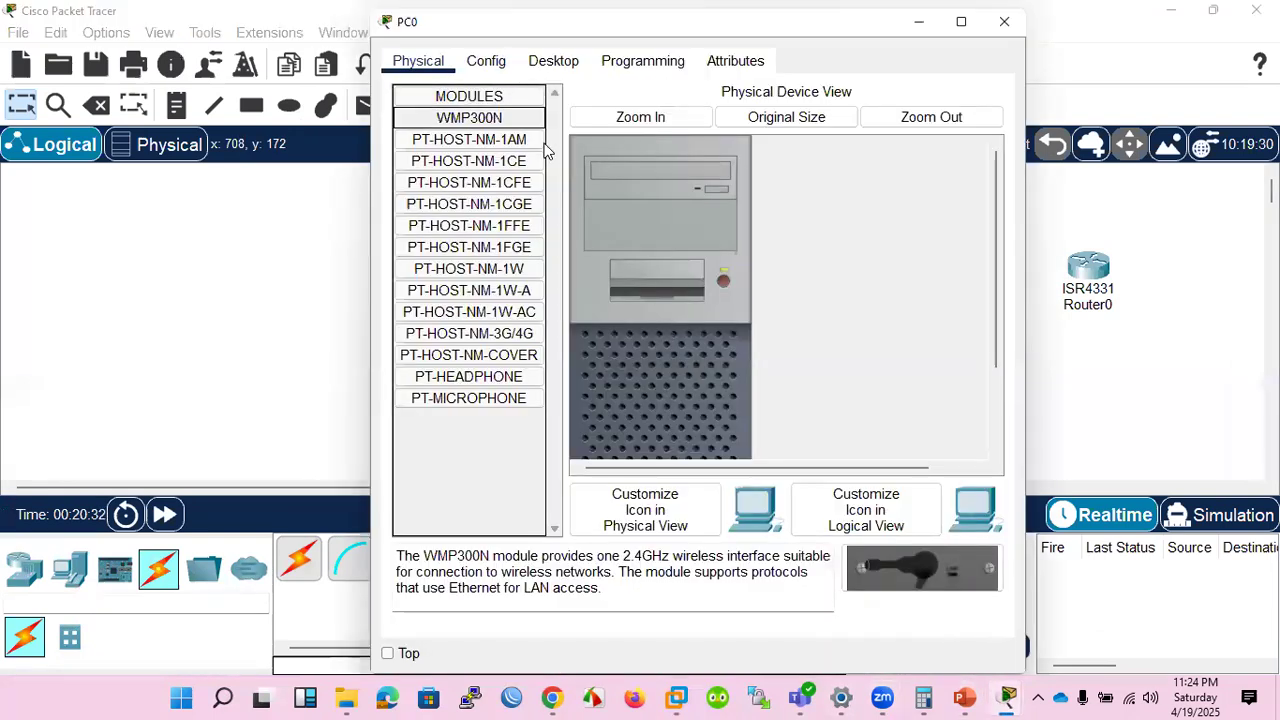
click(549, 65)
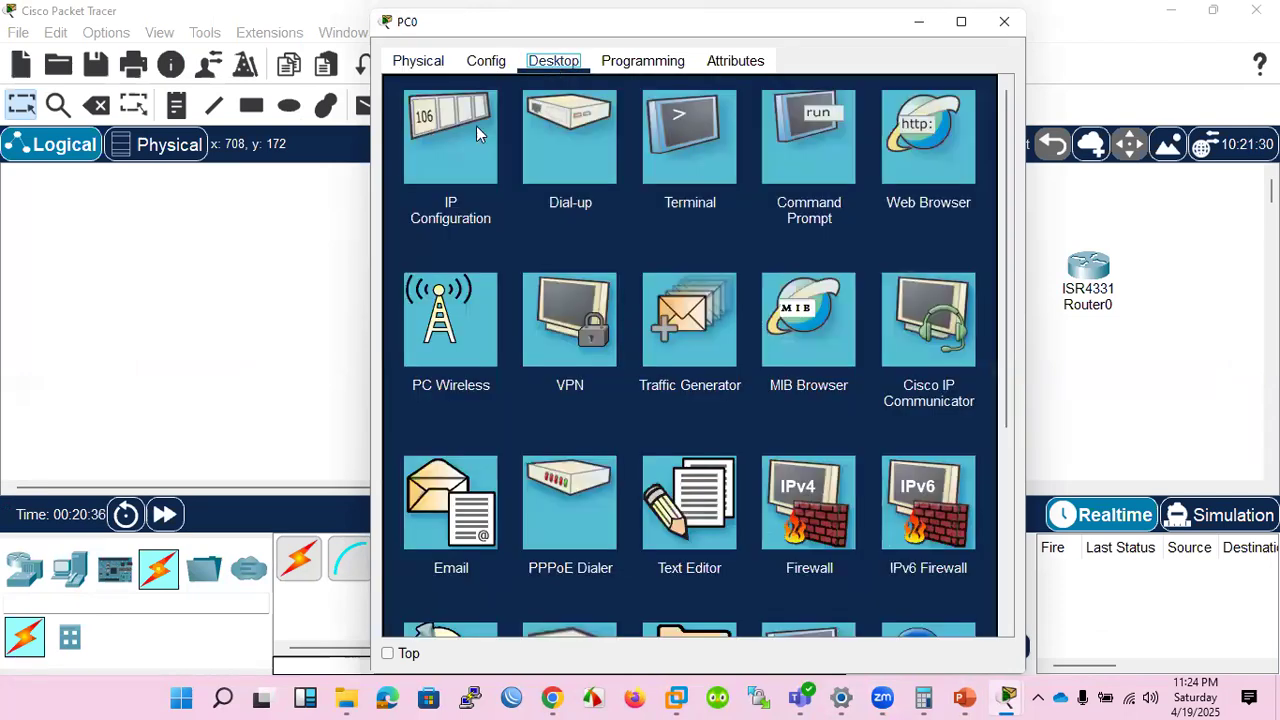
click(455, 142)
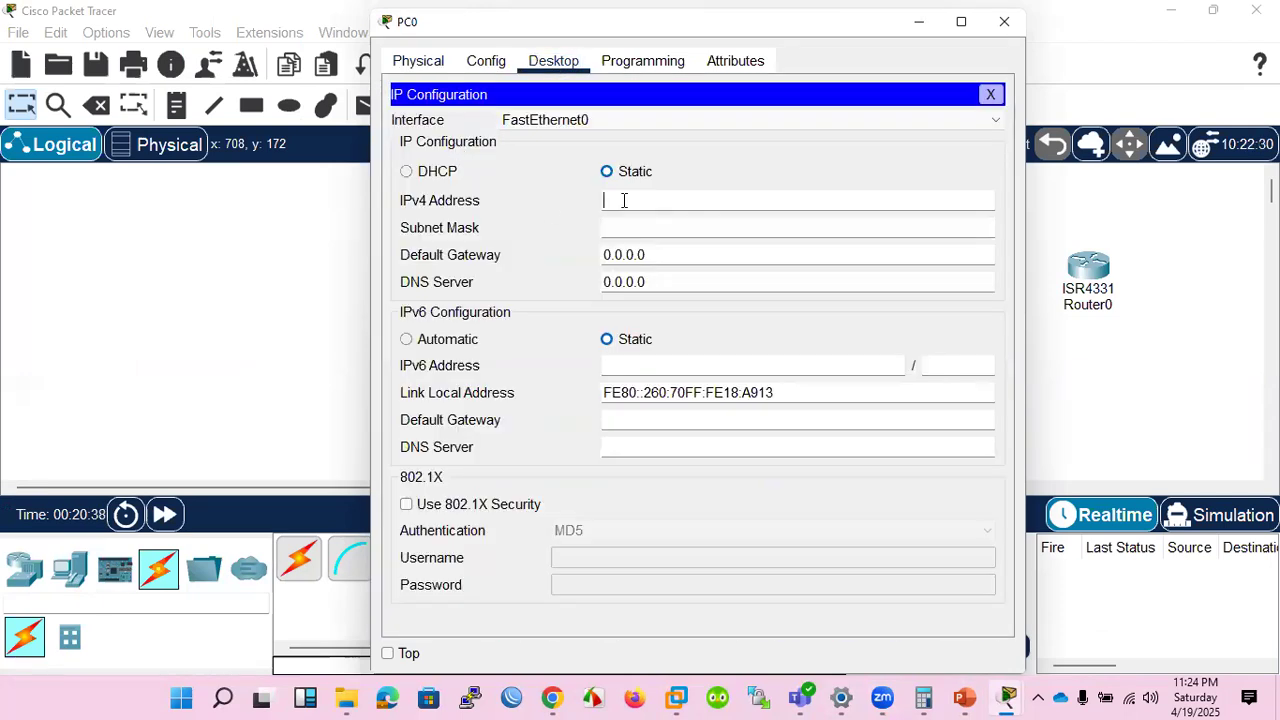
text(192.168.2.200)
key(Tab)
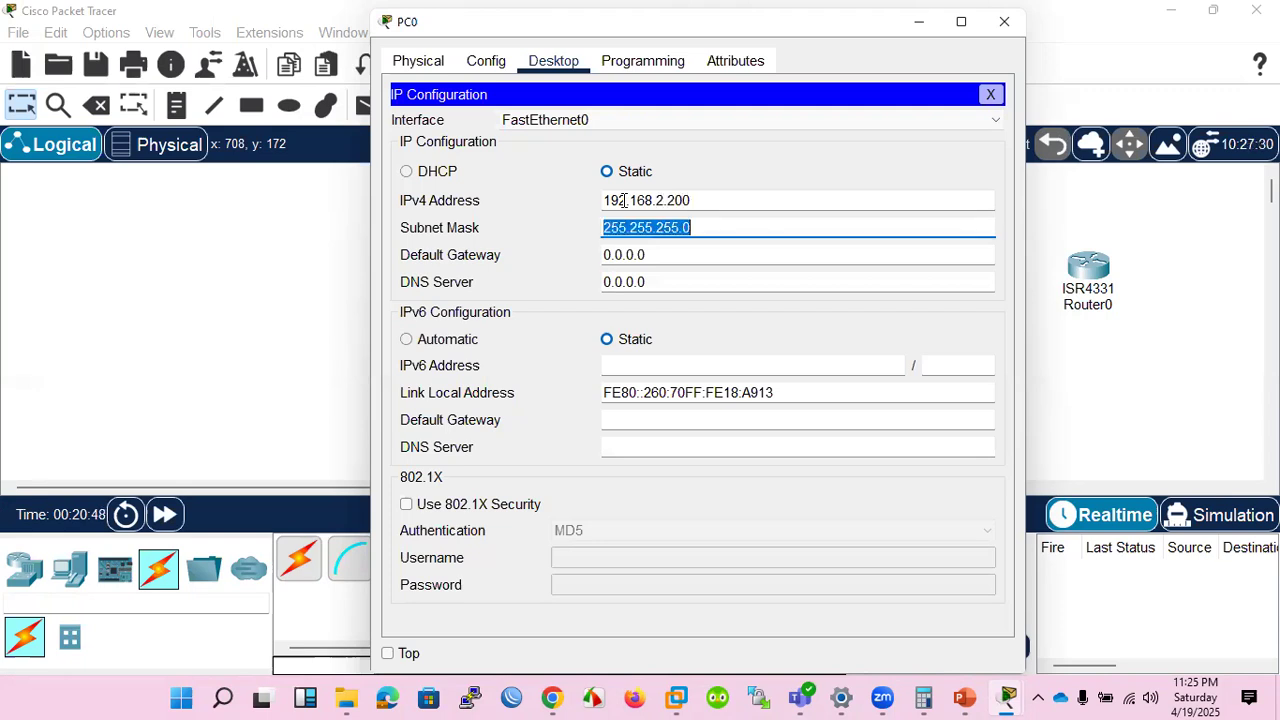
click(669, 255)
drag(699, 203, 466, 201)
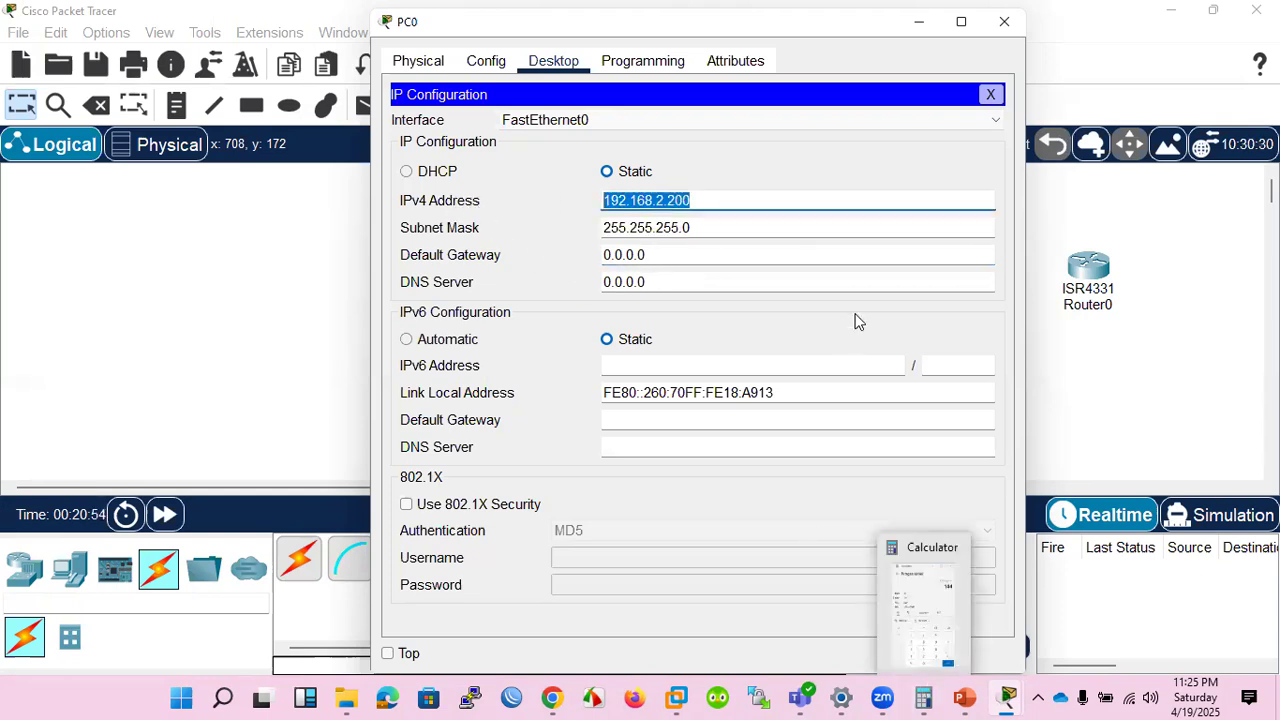
click(990, 94)
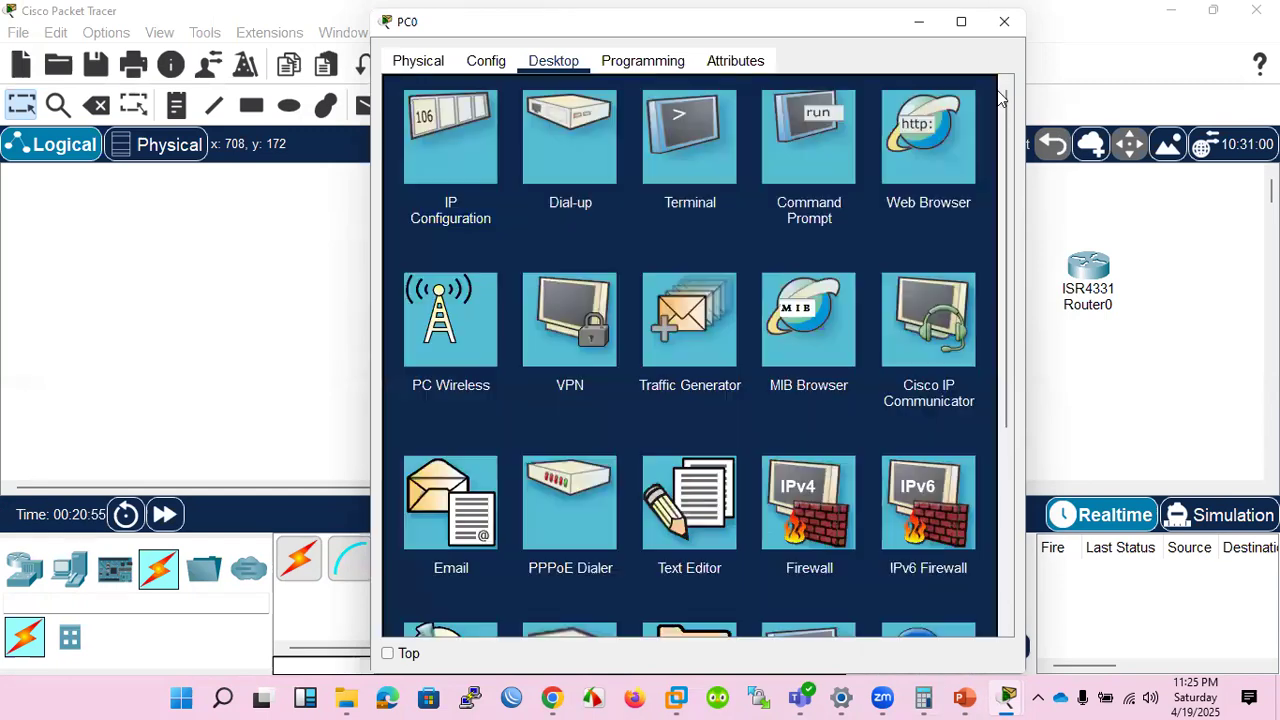
click(1005, 23)
Return to Switch0's command line and enter interface configuration for FastEthernet0/1 with int fa0/1.
click(463, 300)
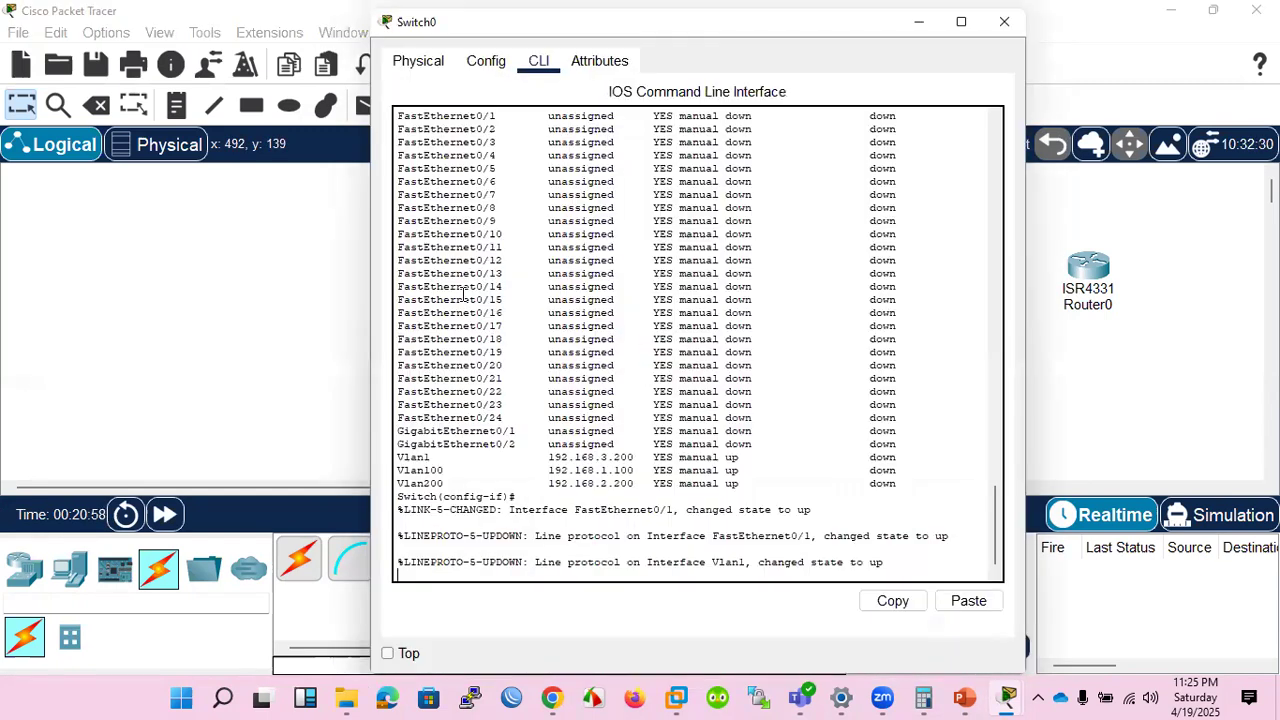
key(Return)
key(Return)
key(Return)
key(Return)
key(Return)
key(Return)
key(Return)
key(Return)
key(Return)
key(Return)
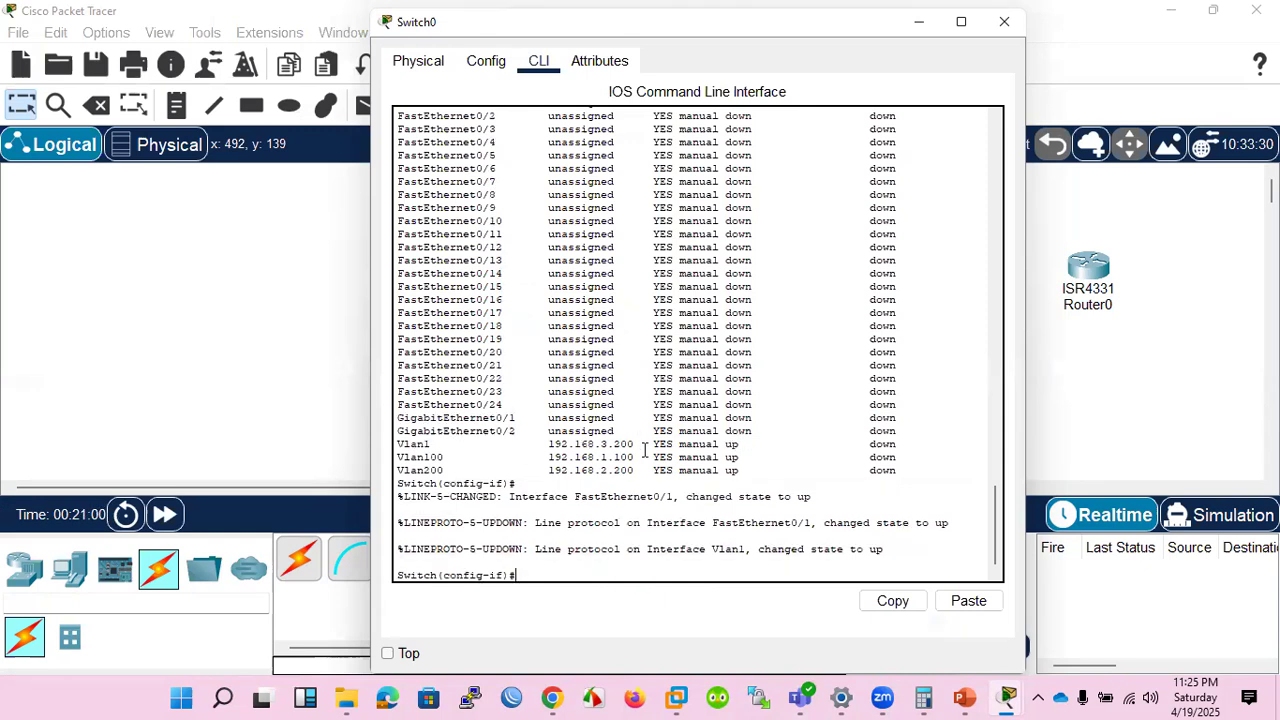
key(Return)
key(Return)
key(Return)
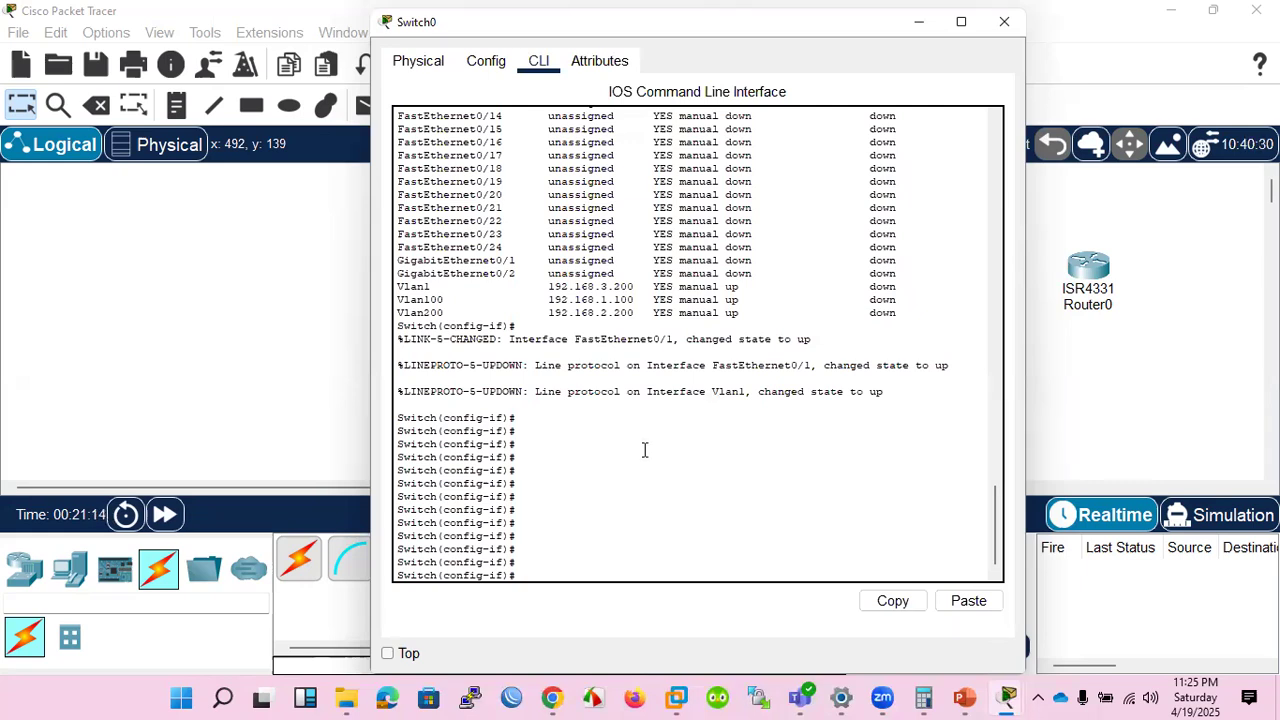
text(int fa0/1)
key(Return)
Set FastEthernet0/1 to access mode with switchport mode access.
text(swi)
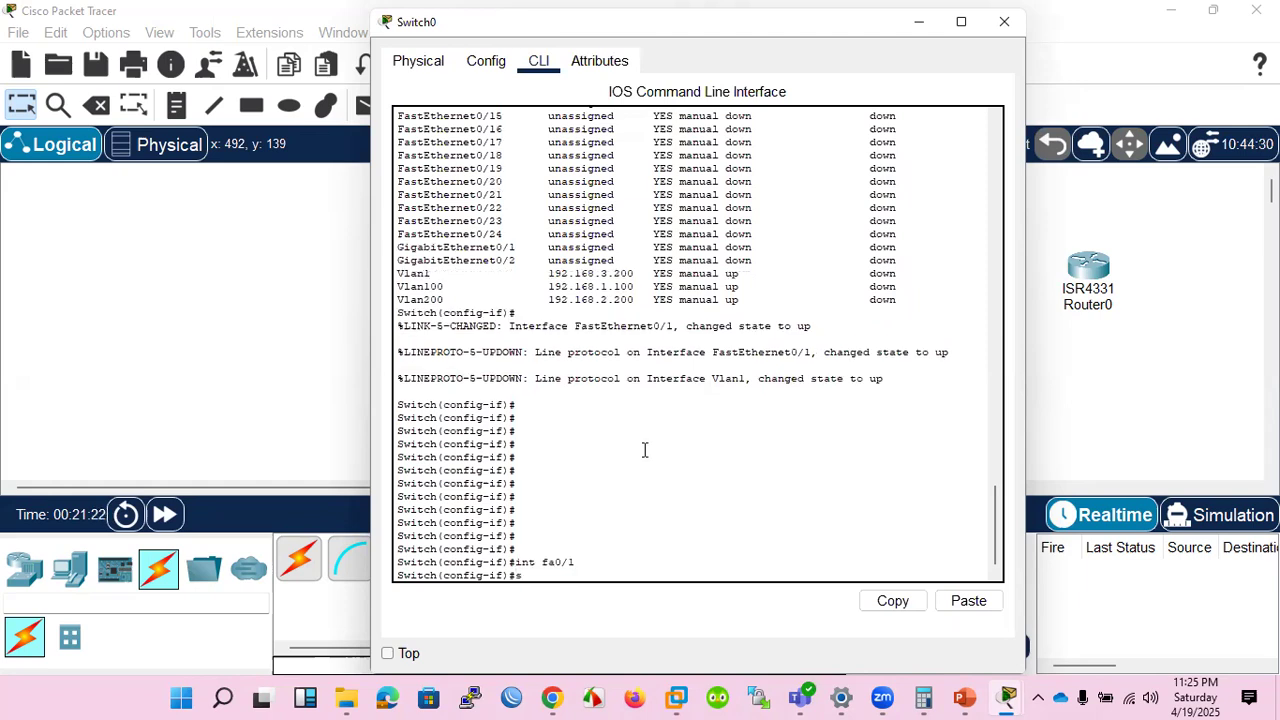
key(Tab)
text(mo)
key(Tab)
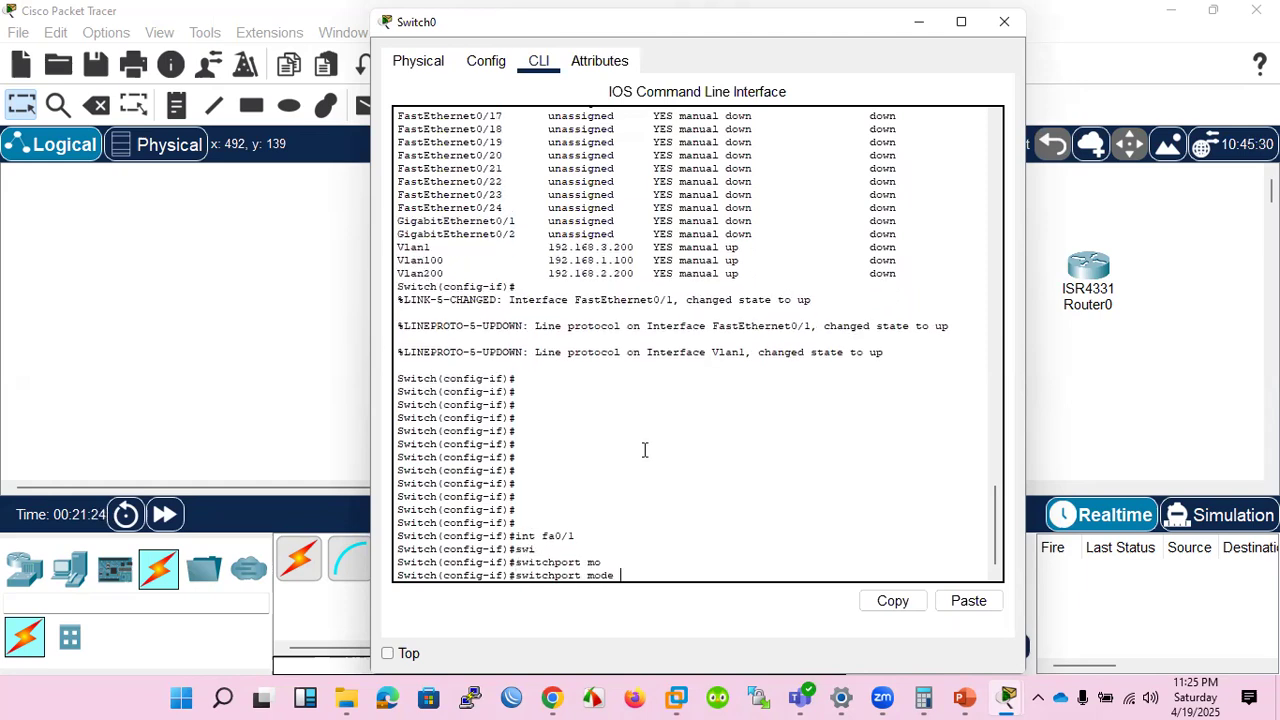
text(ac)
key(Tab)
key(Return)
Assign FastEthernet0/1 to VLAN 200 with switchport access vlan 200.
text(swi)
key(Tab)
text(ac)
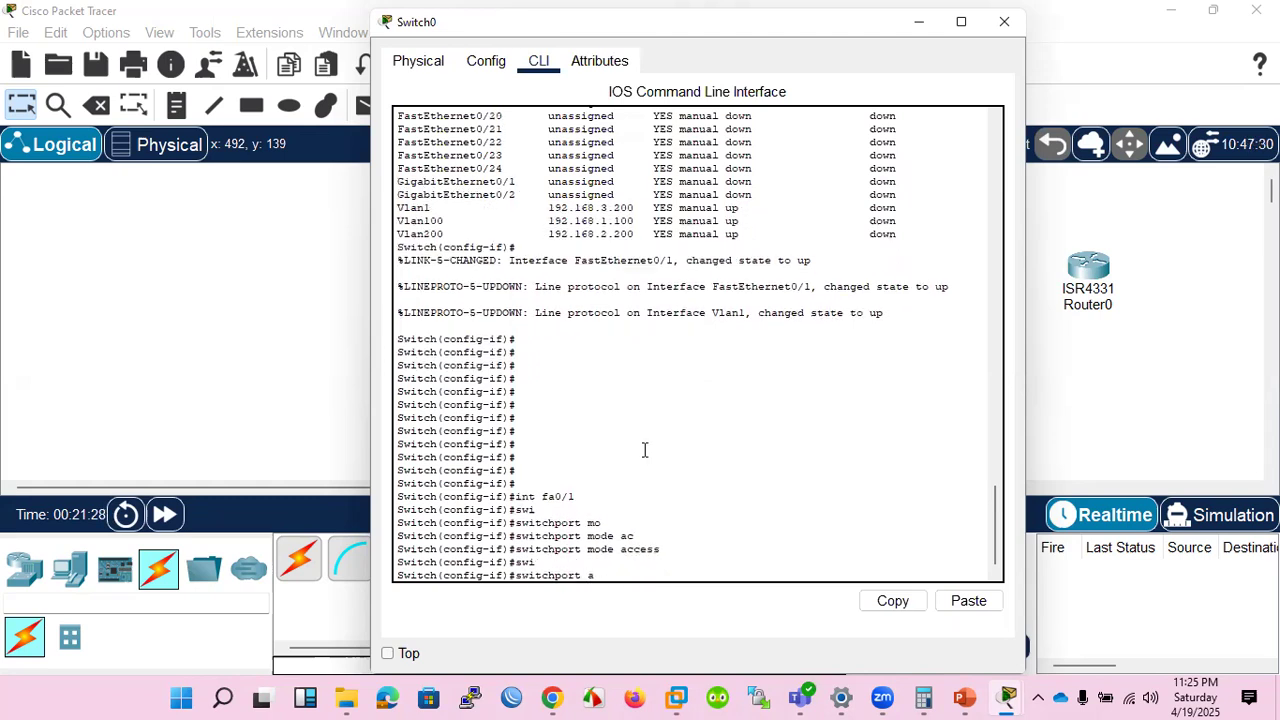
key(Tab)
text(vl)
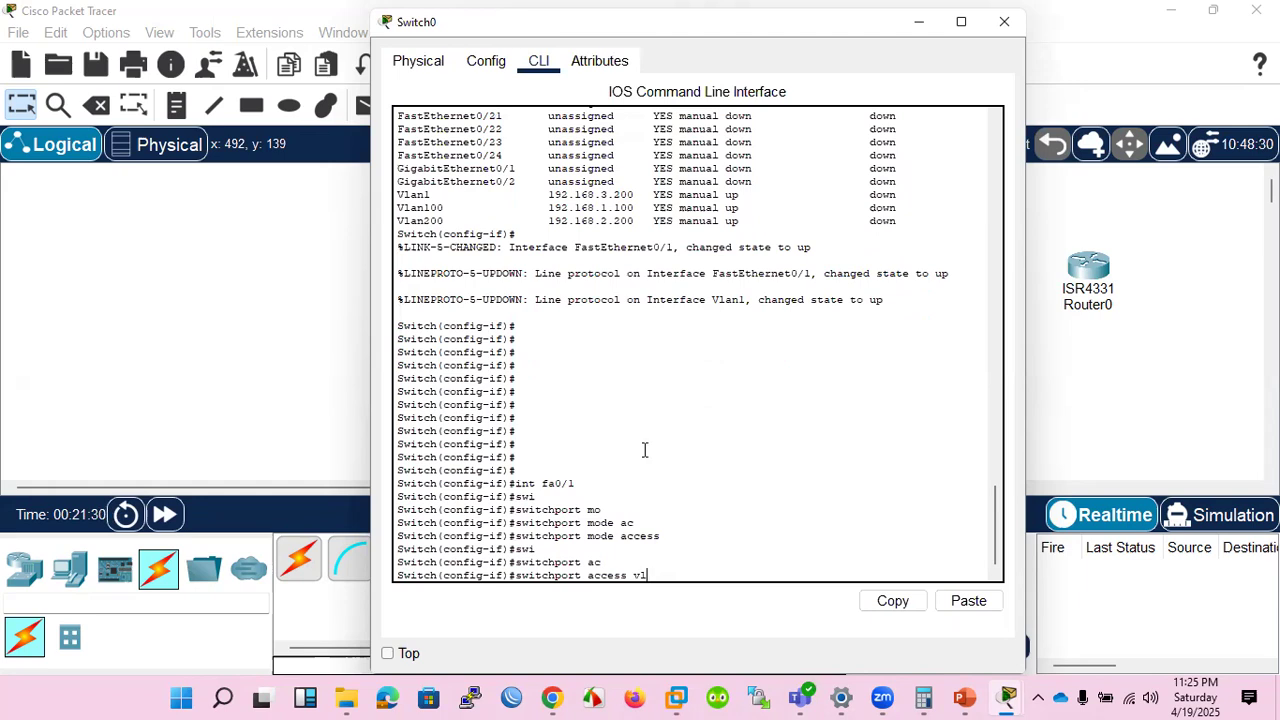
key(Tab)
text(200)
key(Return)
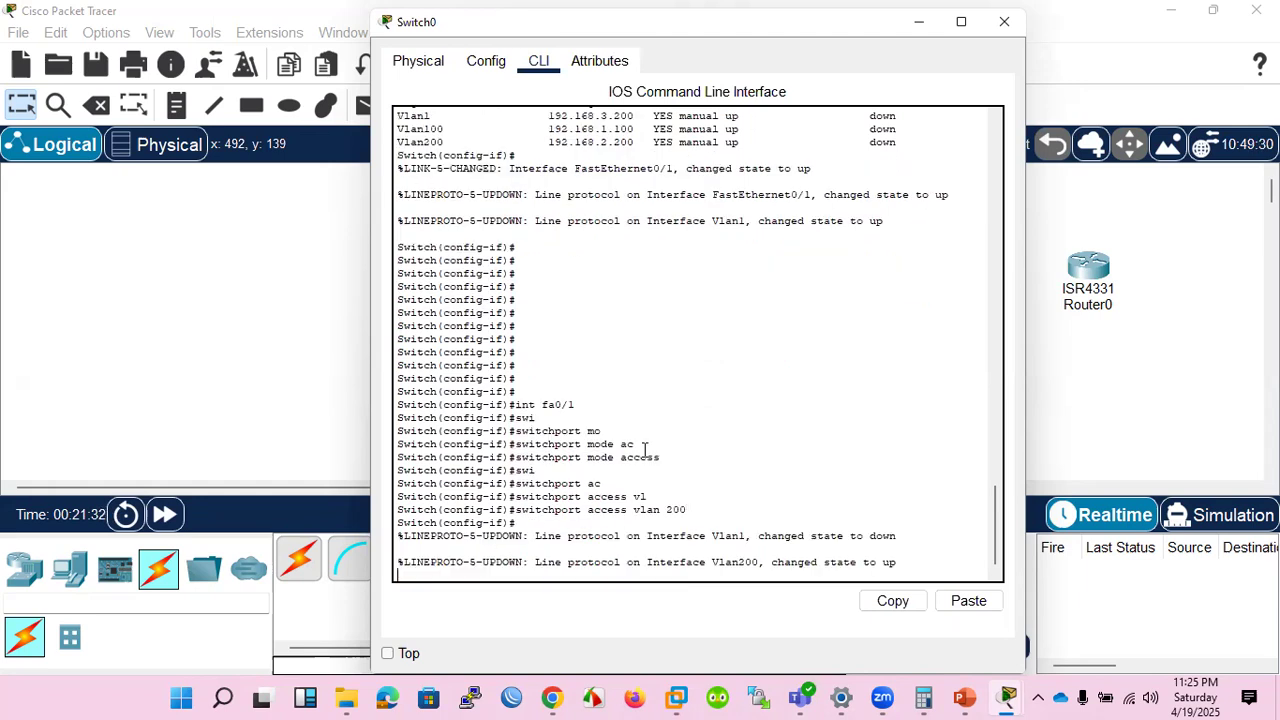
Display the interface IP summary again with do sh ip int br, check the Vlan200 protocol status, and return to the workspace.
key(Return)
key(Return)
key(Return)
key(Return)
key(Return)
key(Return)
key(Return)
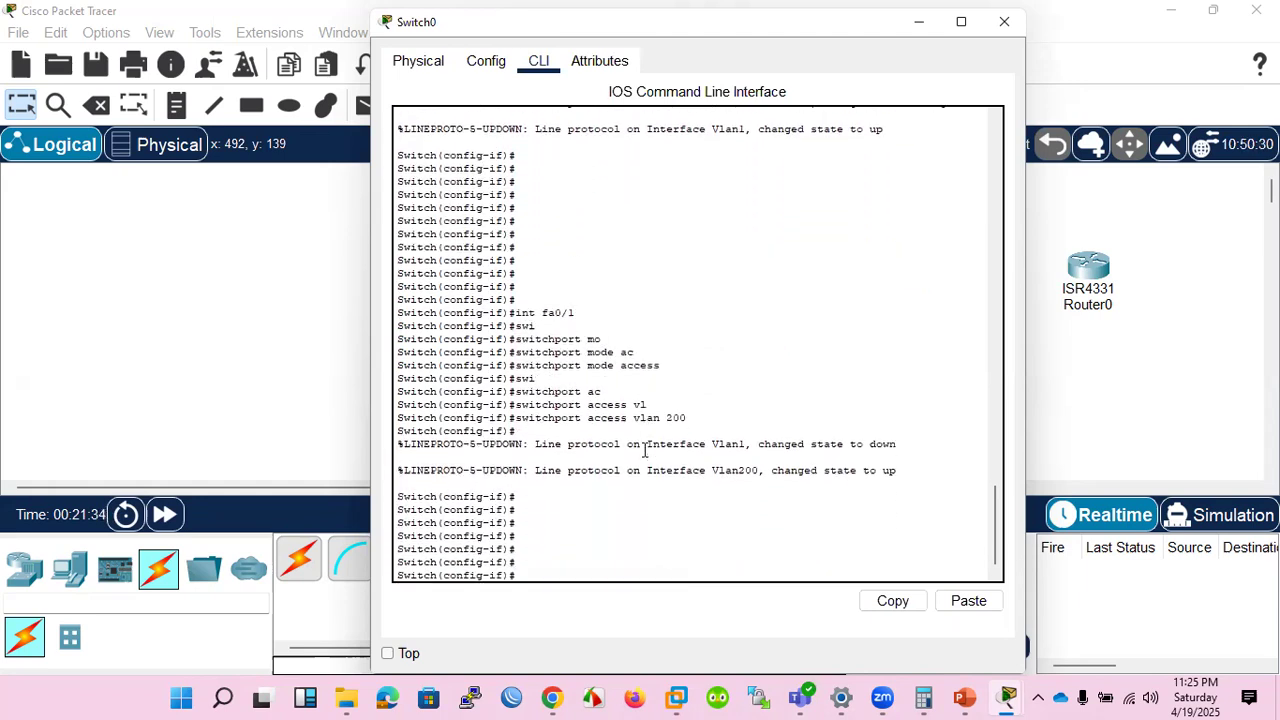
key(Up)
key(Up)
key(Up)
key(Up)
key(Return)
key(space)
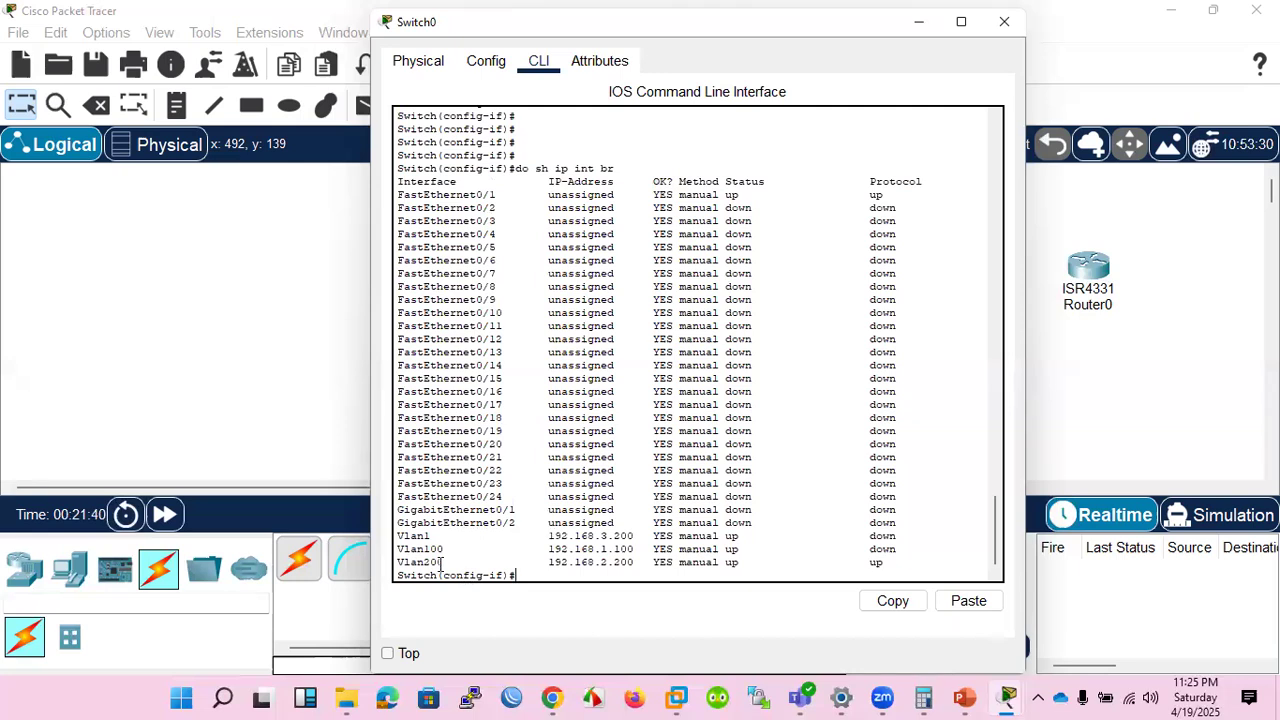
drag(883, 563, 869, 565)
click(1062, 406)
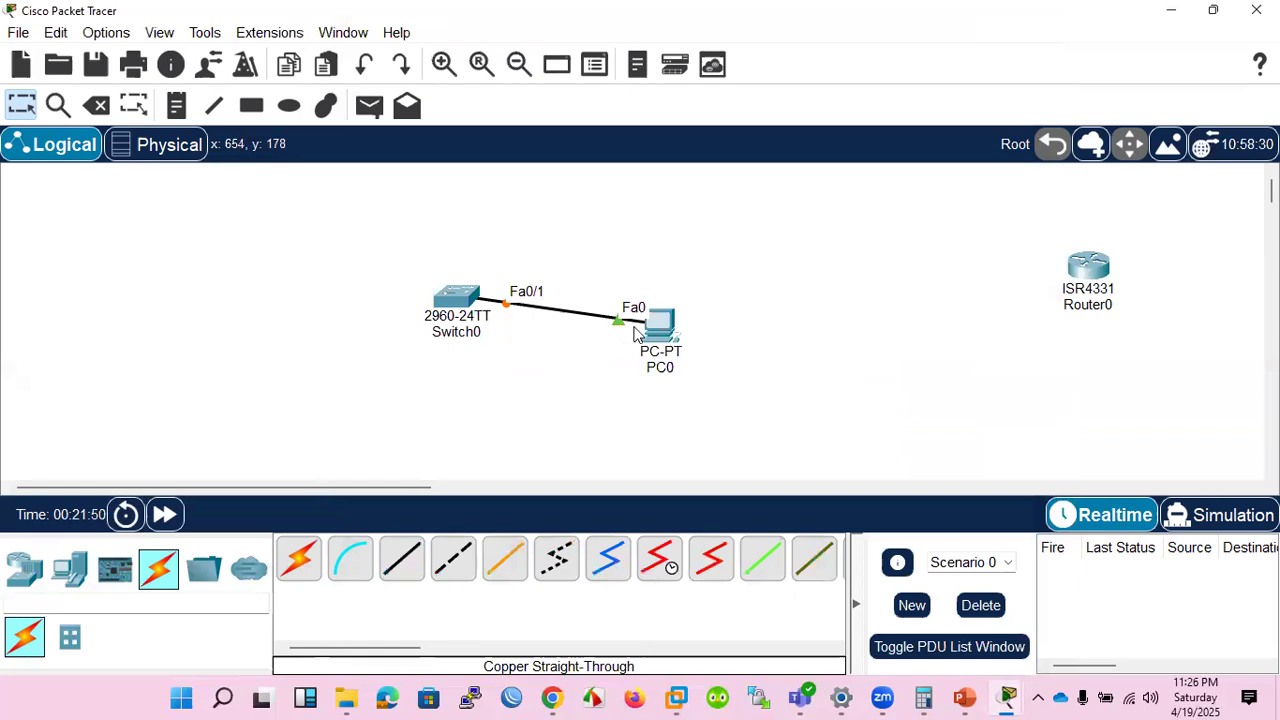
Fast-forward the network time, ping 192.168.3.200 from PC0's command prompt, and interrupt the ping.
click(166, 513)
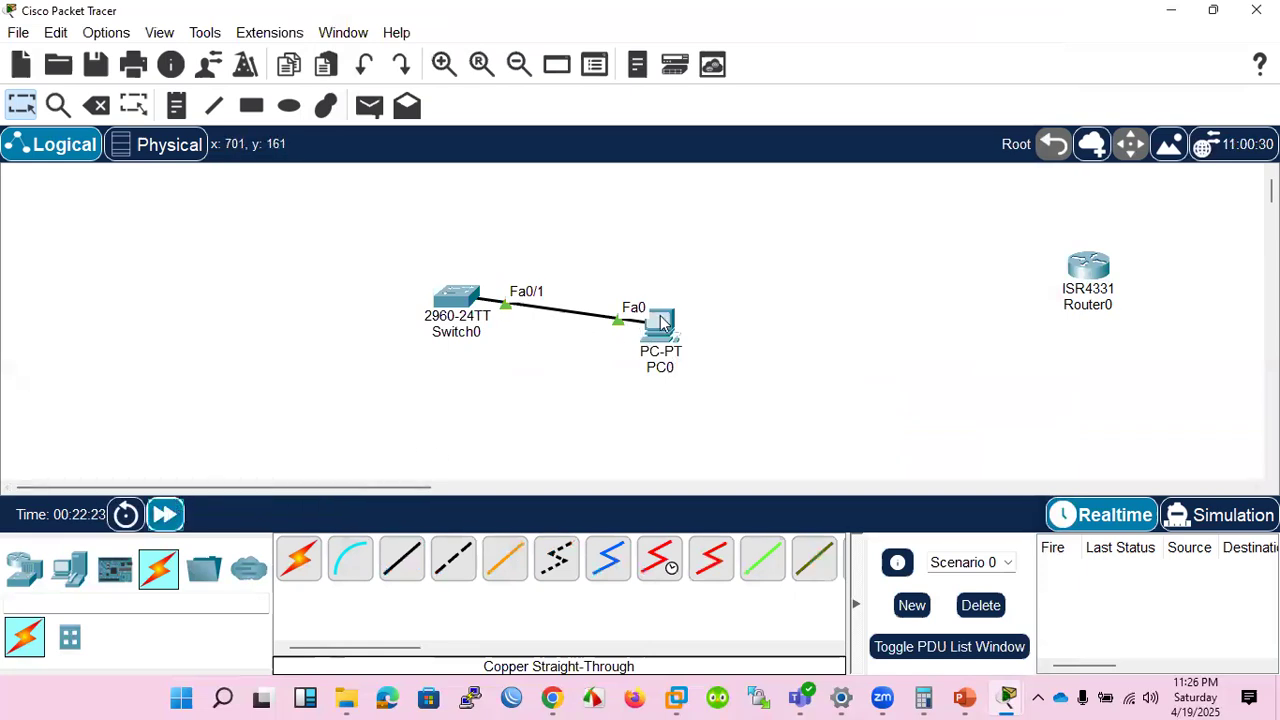
click(660, 322)
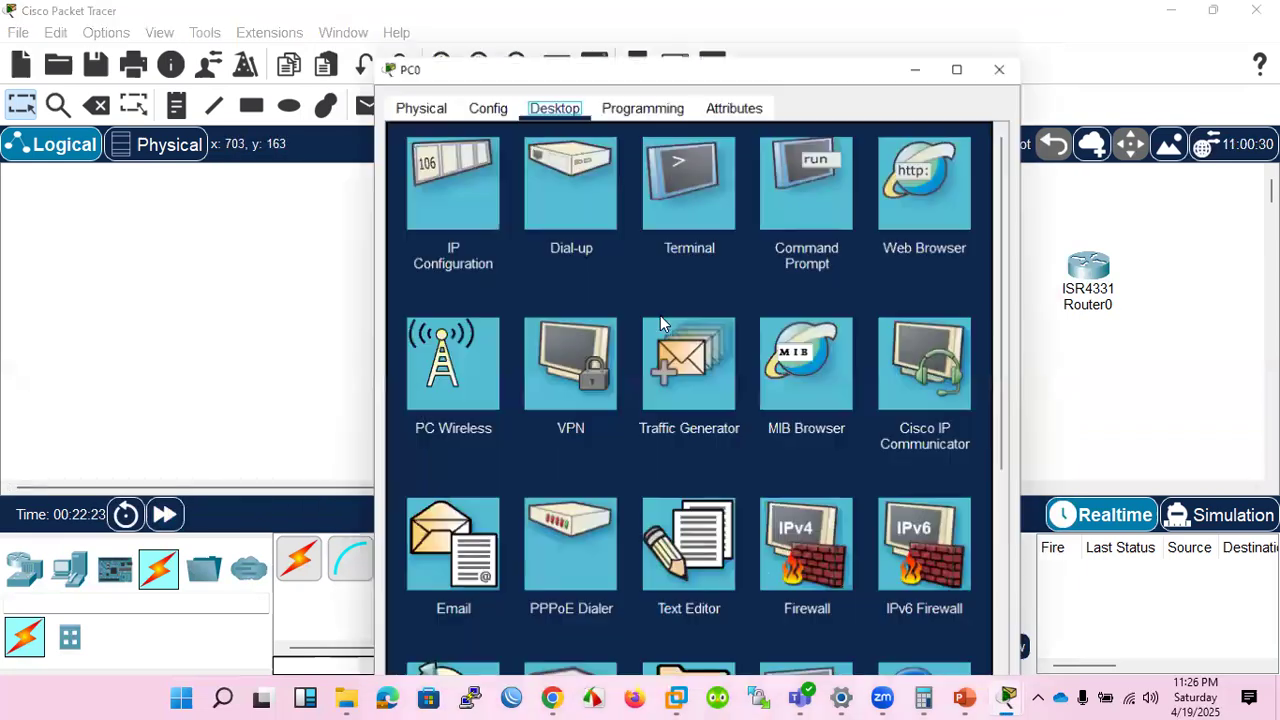
click(800, 194)
text(ping 192.168)
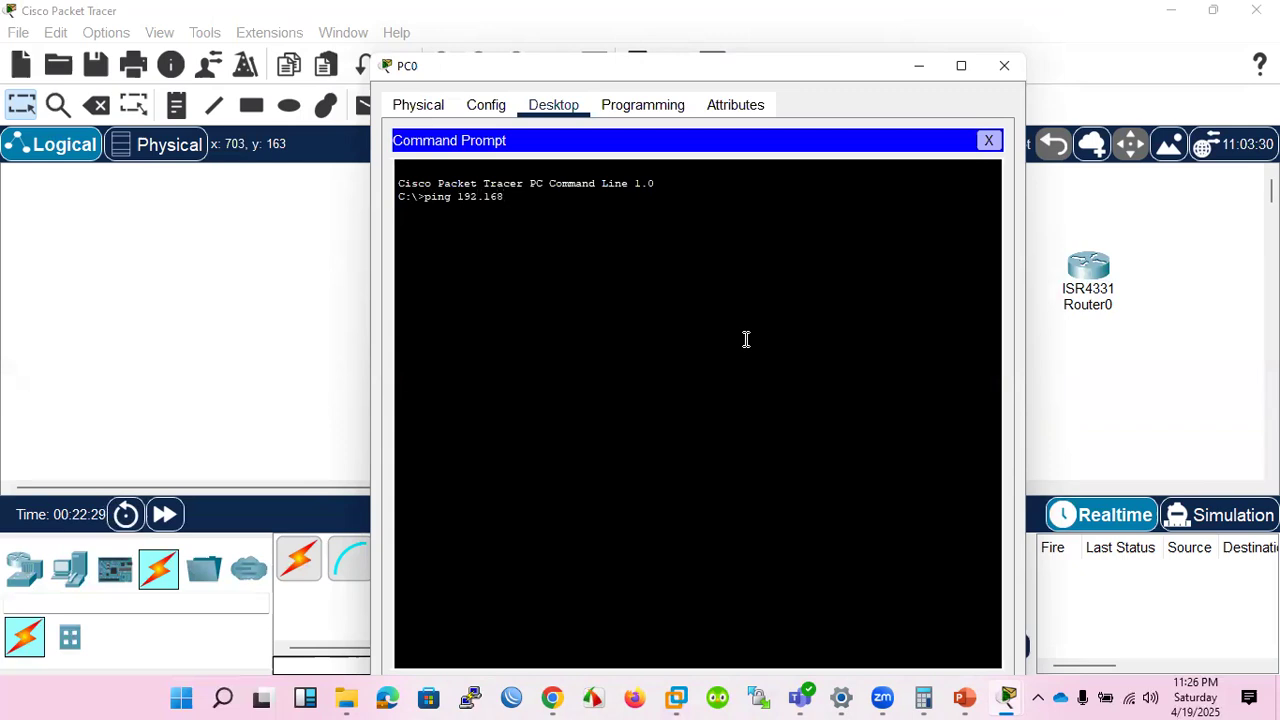
text(.3.200)
key(Return)
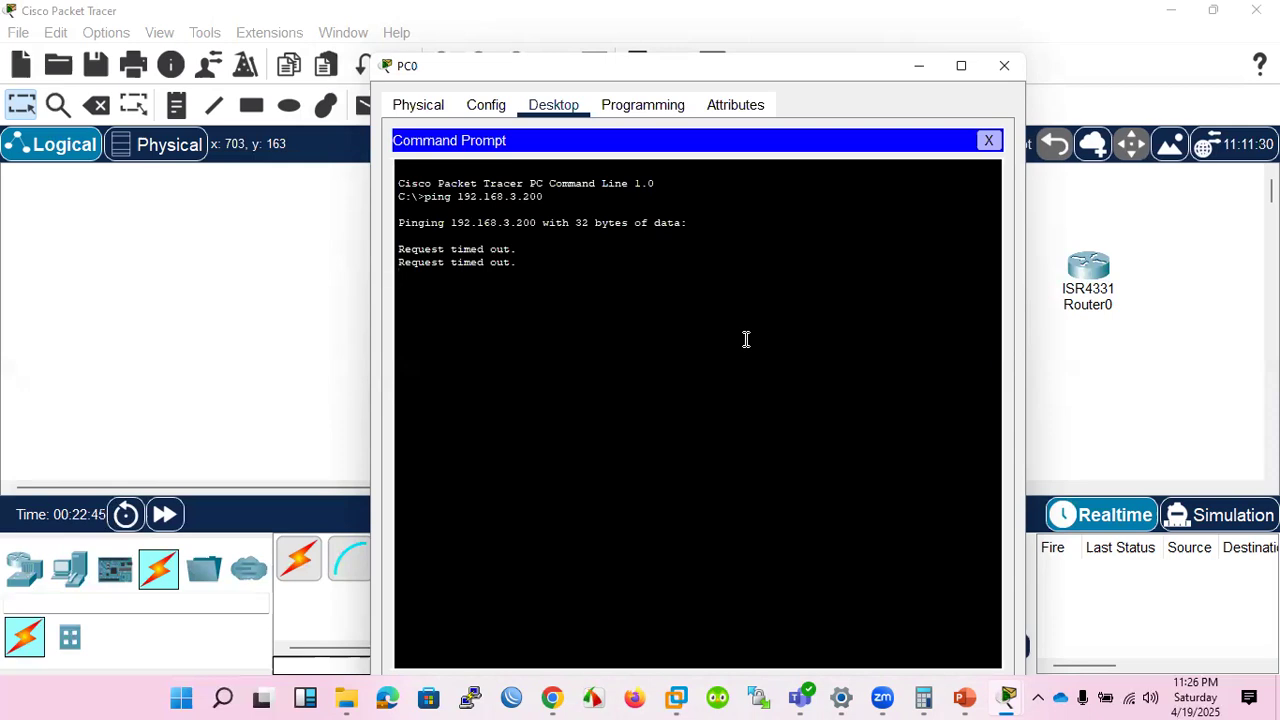
key(ctrl+c)
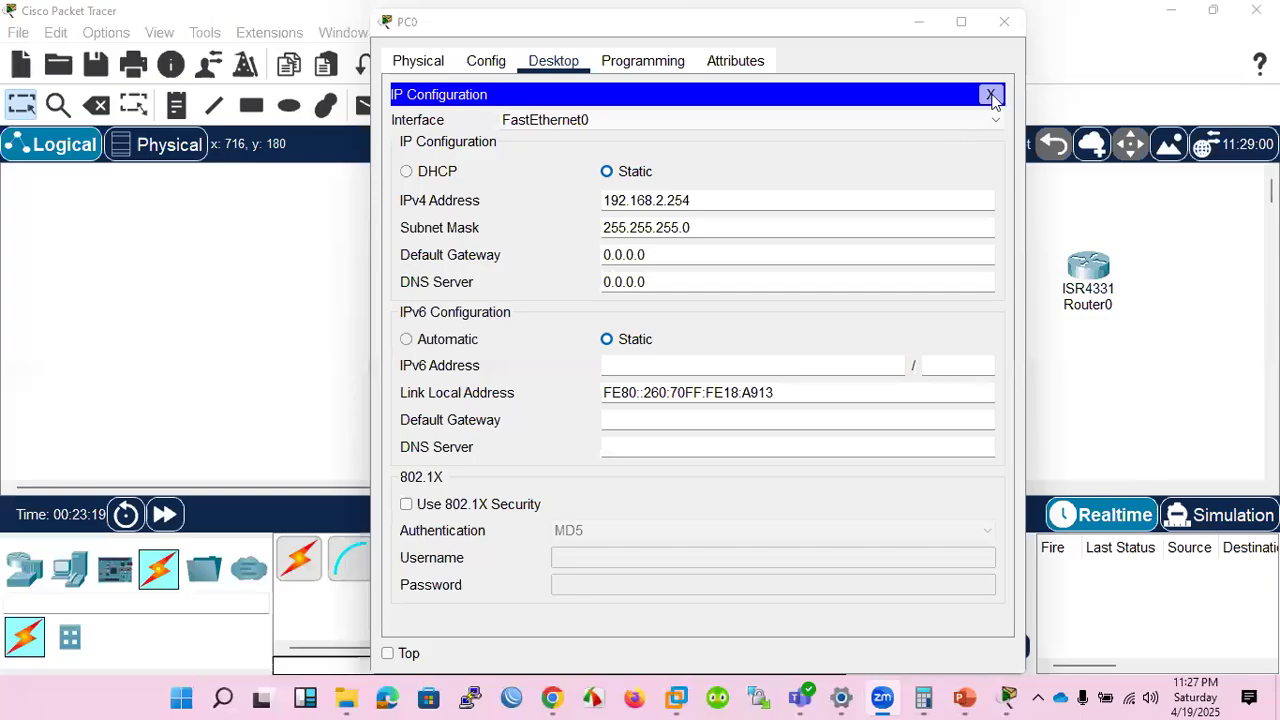
Close PC0's IP configuration and ping 192.168.2.254 from its command prompt.
click(991, 95)
click(1005, 22)
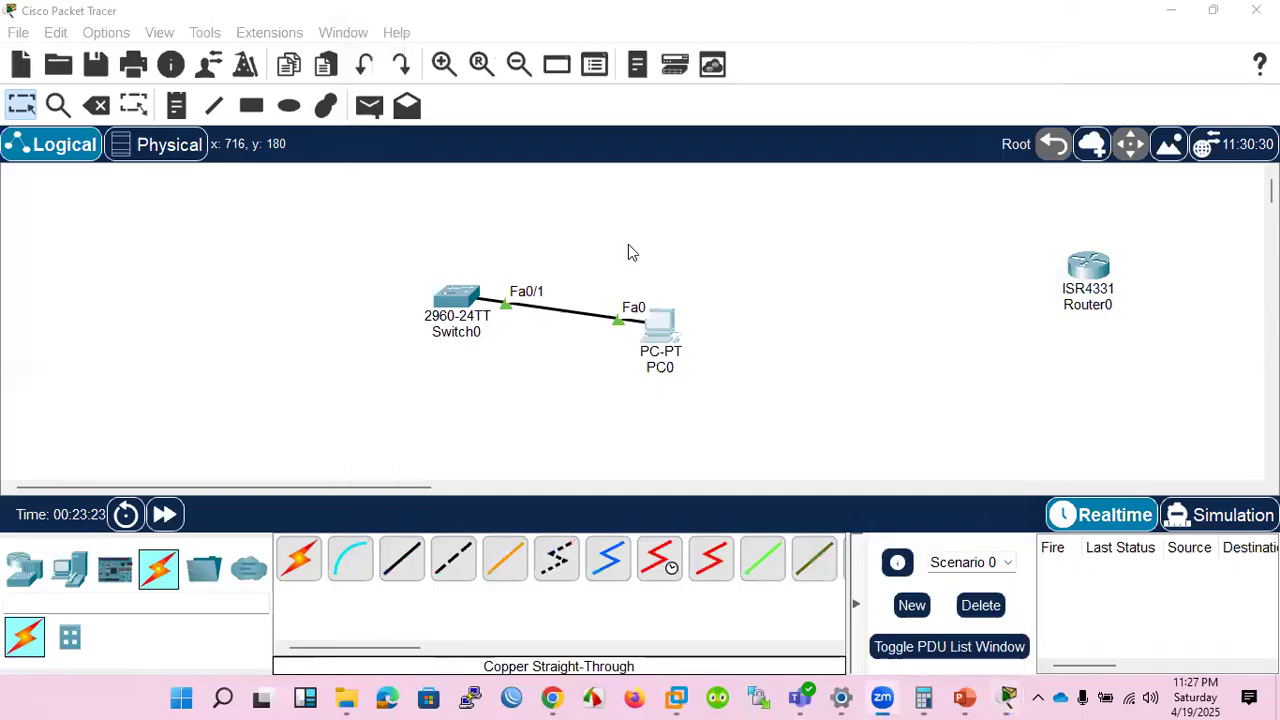
click(657, 322)
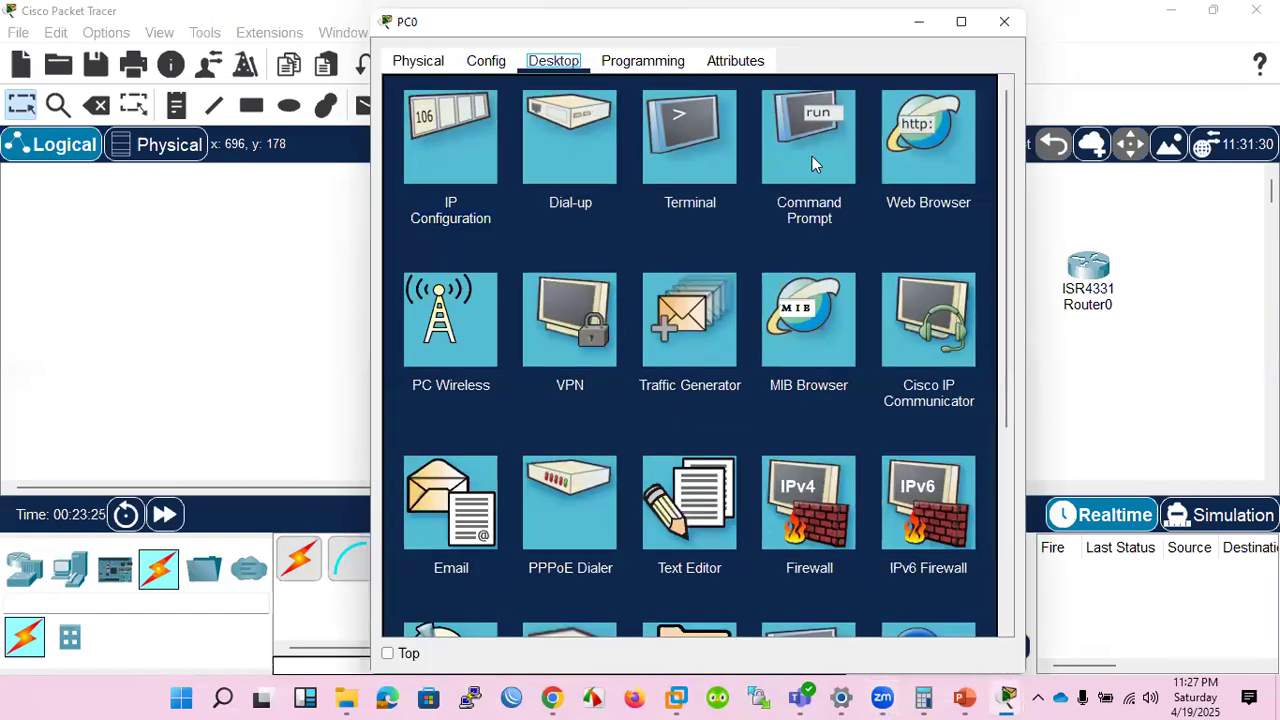
click(812, 156)
key(Up)
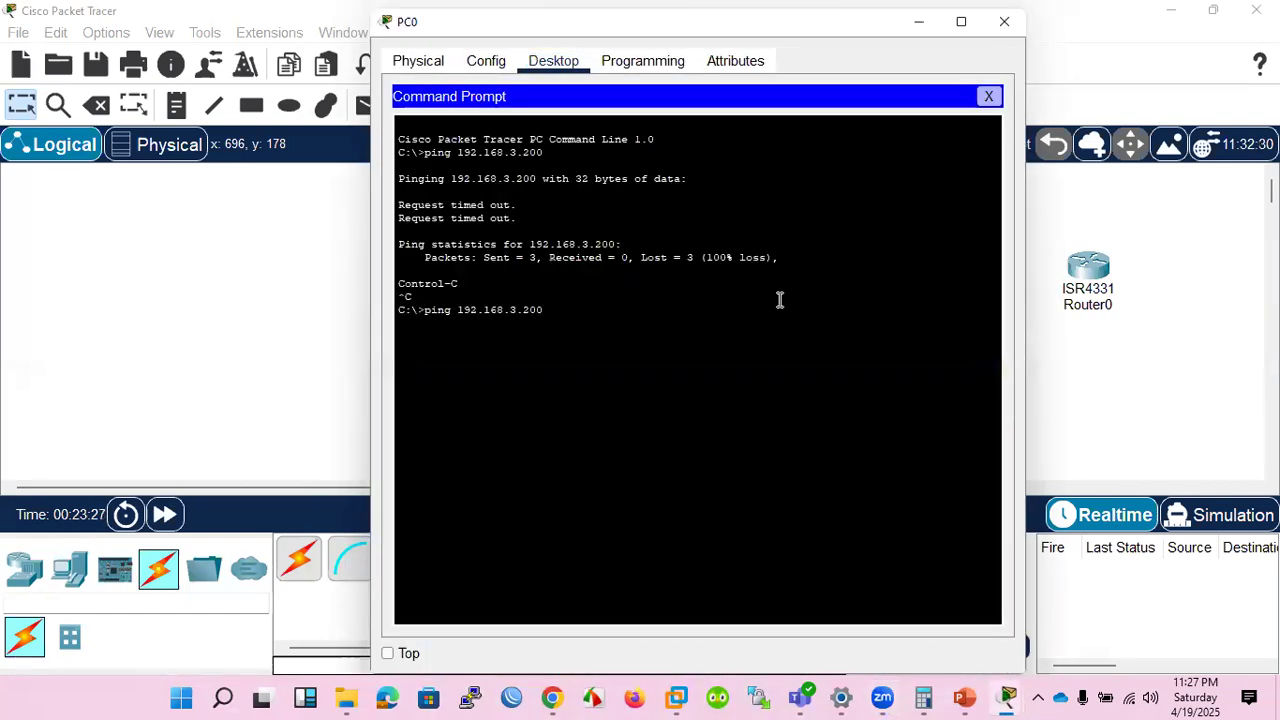
key(BackSpace)
key(BackSpace)
key(BackSpace)
key(BackSpace)
key(BackSpace)
text(2.254)
key(Return)
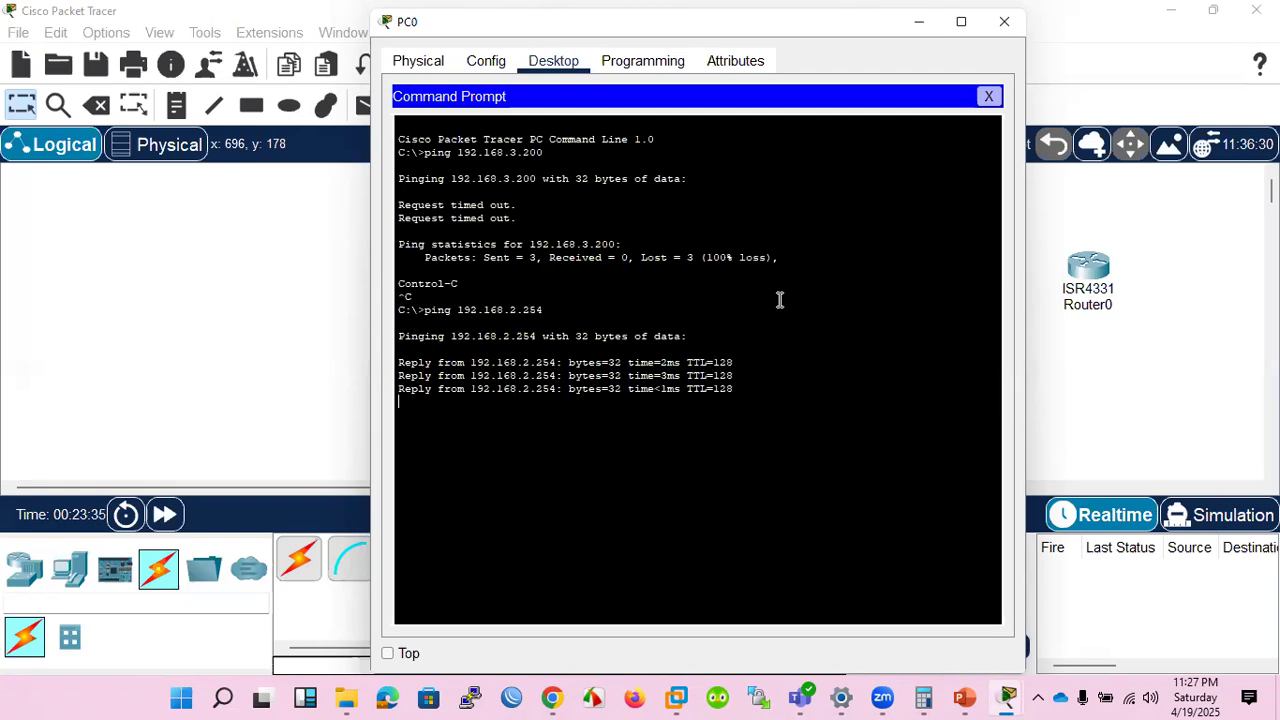
Ping 192.168.2.200 from PC0's command prompt and close the command prompt.
key(Up)
key(BackSpace)
key(BackSpace)
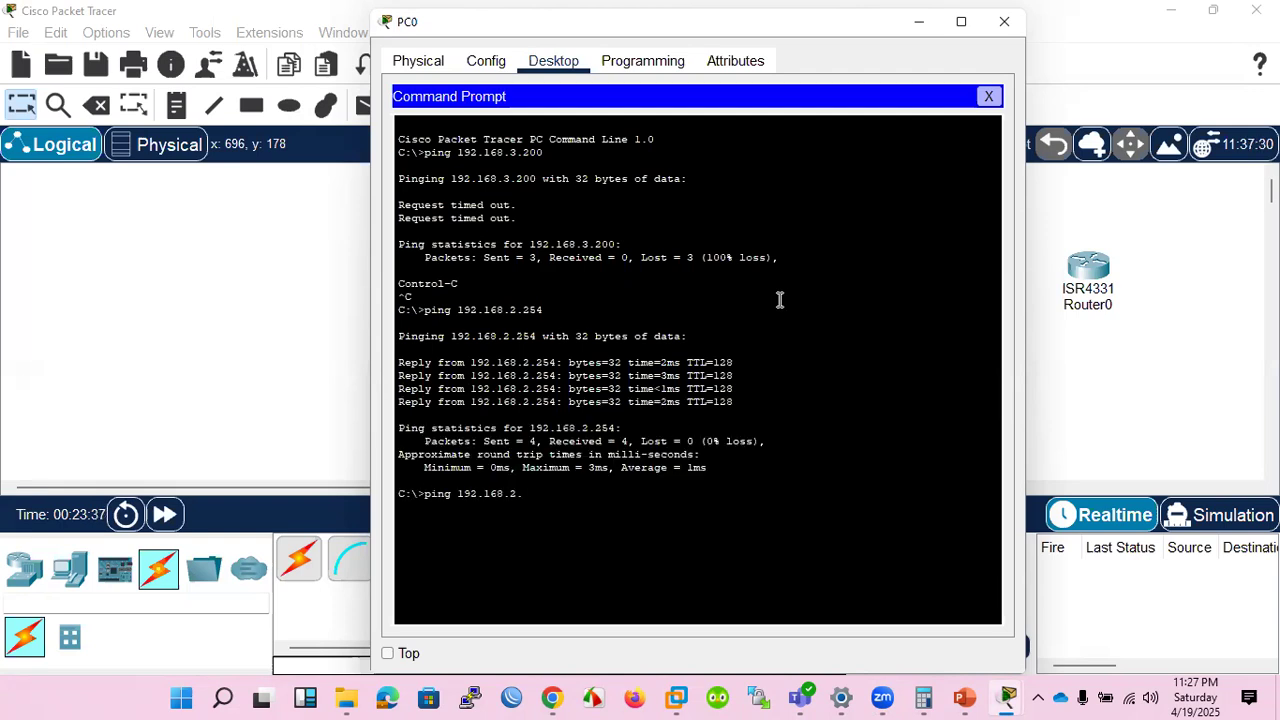
text(00)
key(Return)
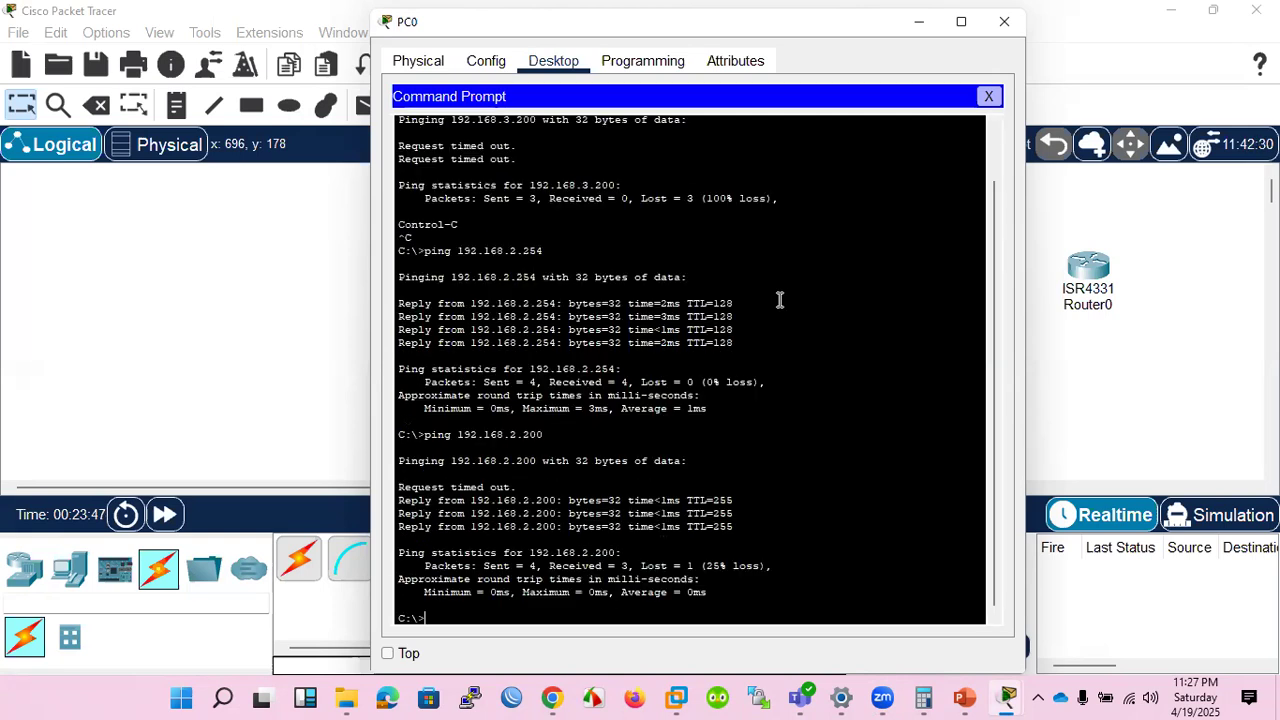
click(987, 96)
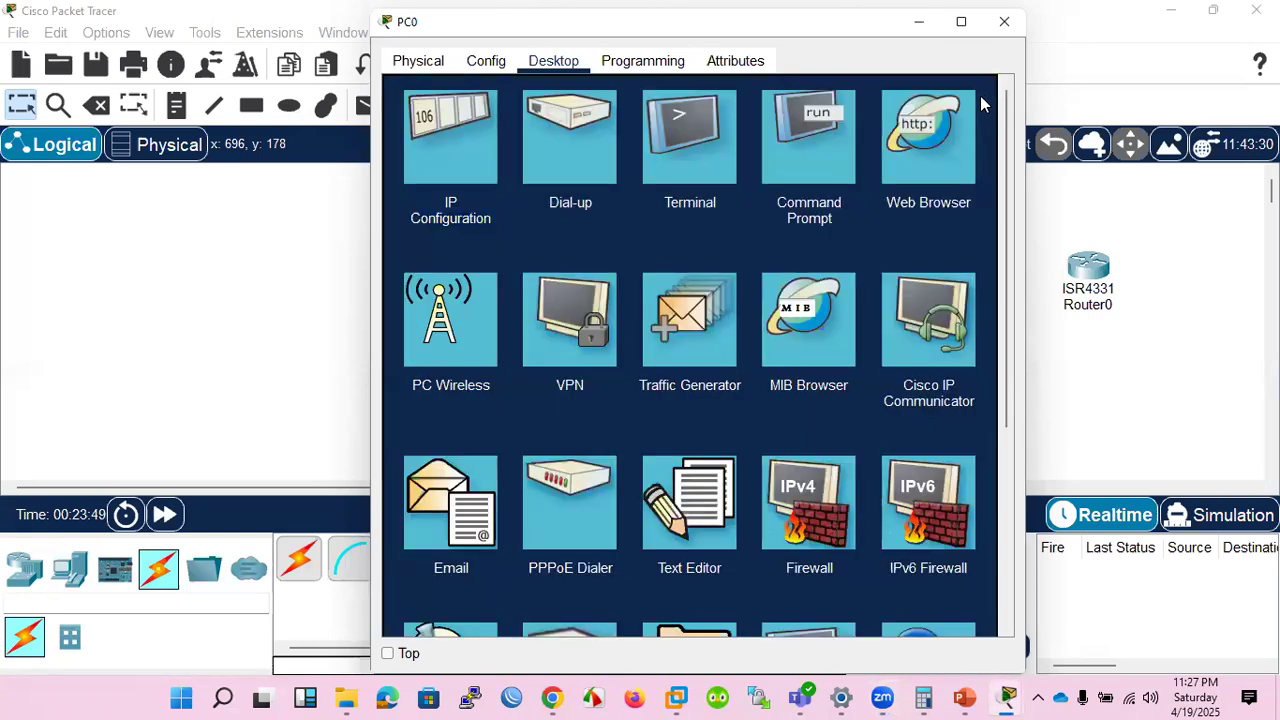
Open PC0's Telnet / SSH Client, set the connection type to Telnet, and close the client and PC0's window.
scroll(746, 321, down, 3)
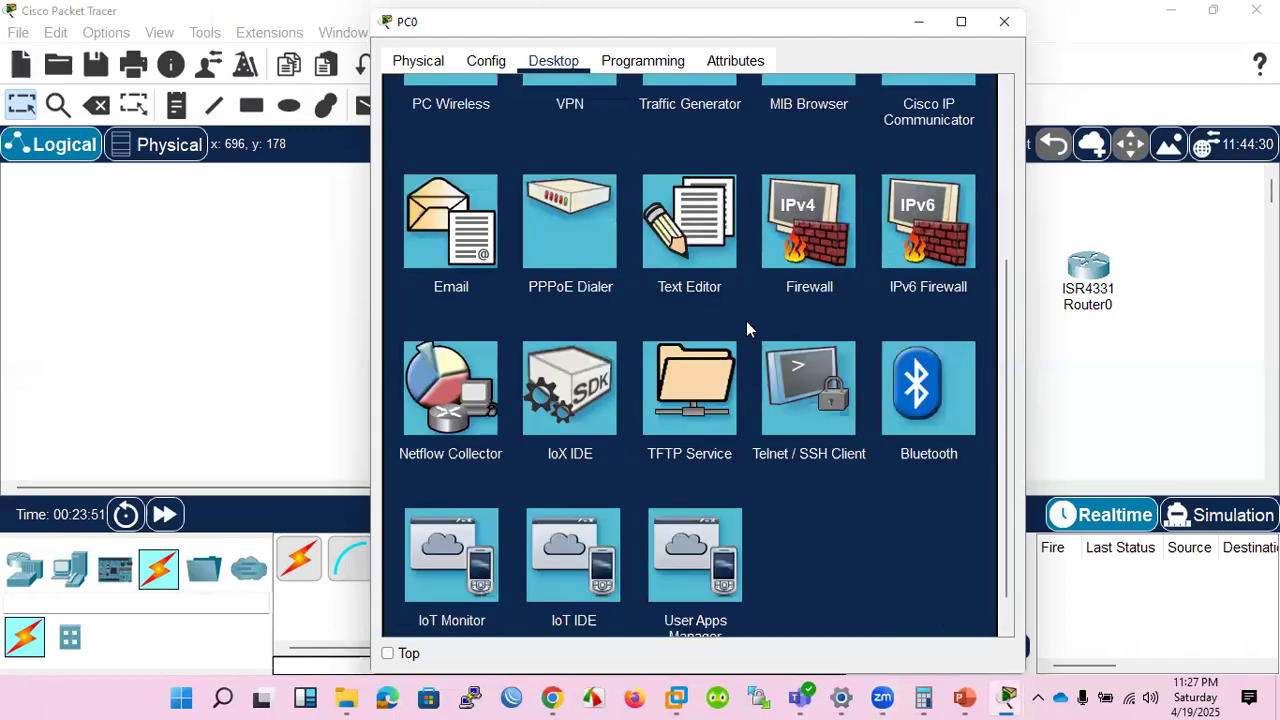
click(802, 388)
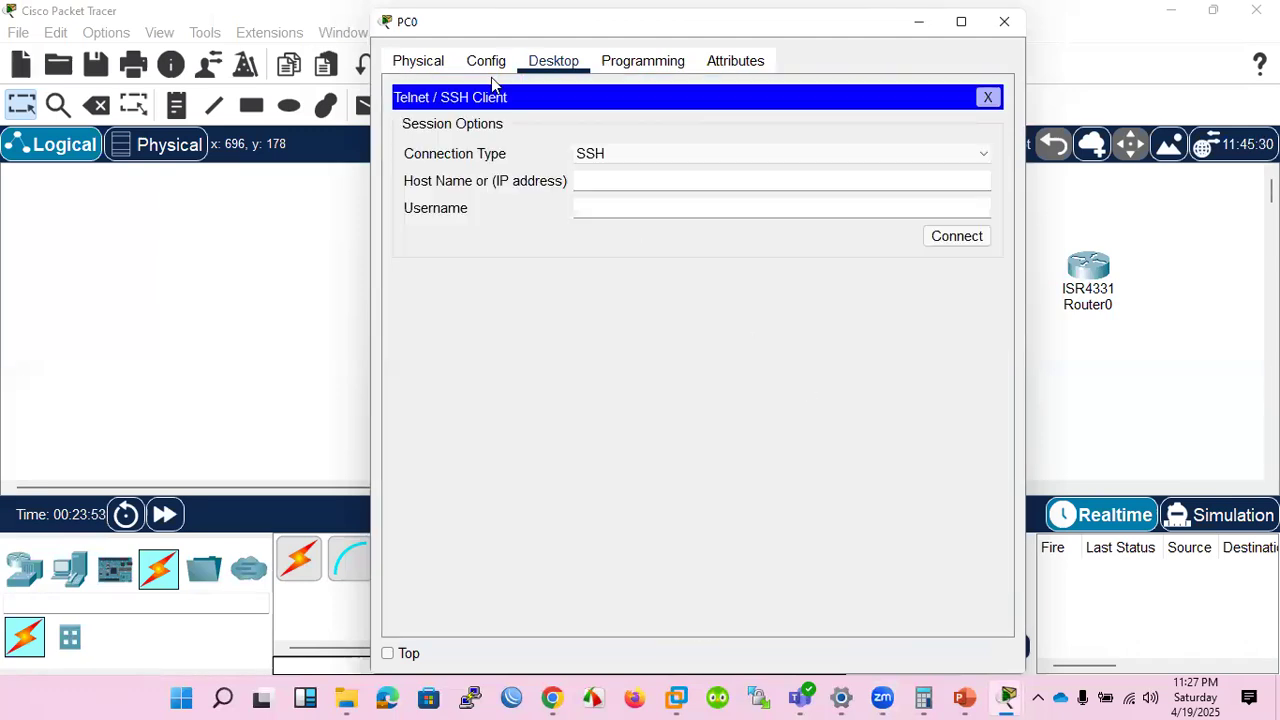
click(600, 152)
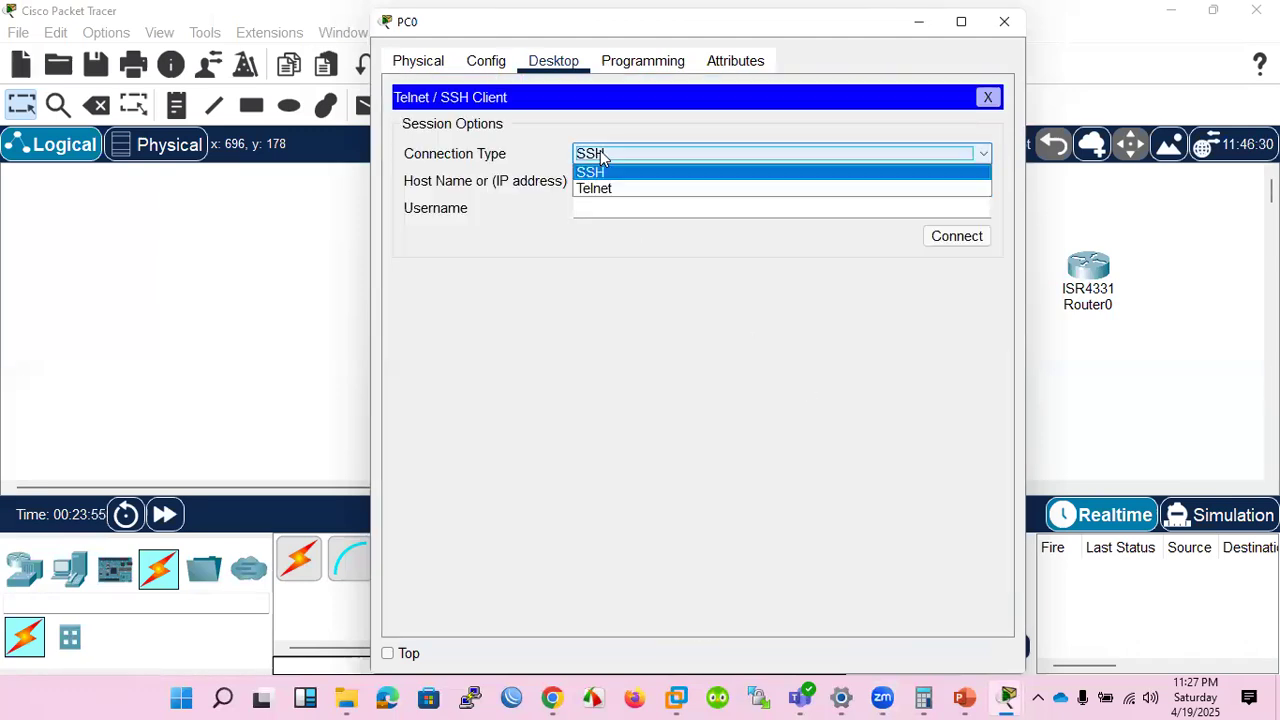
click(610, 188)
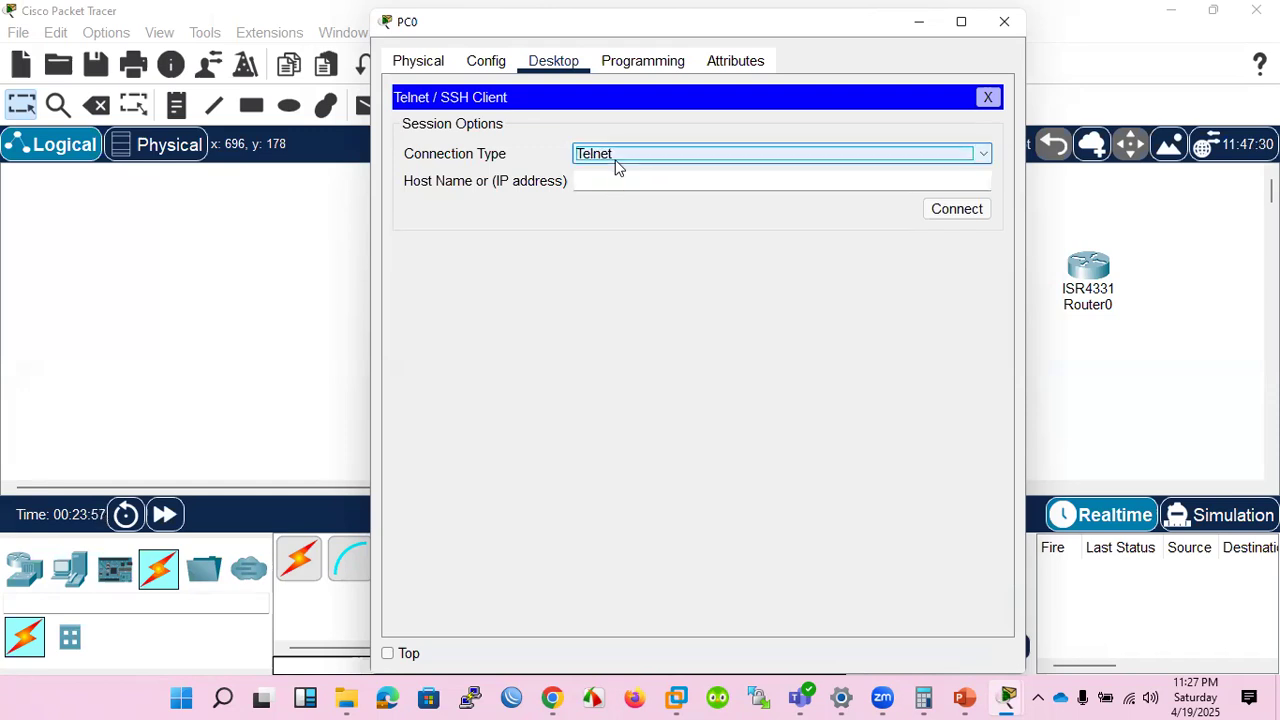
click(987, 98)
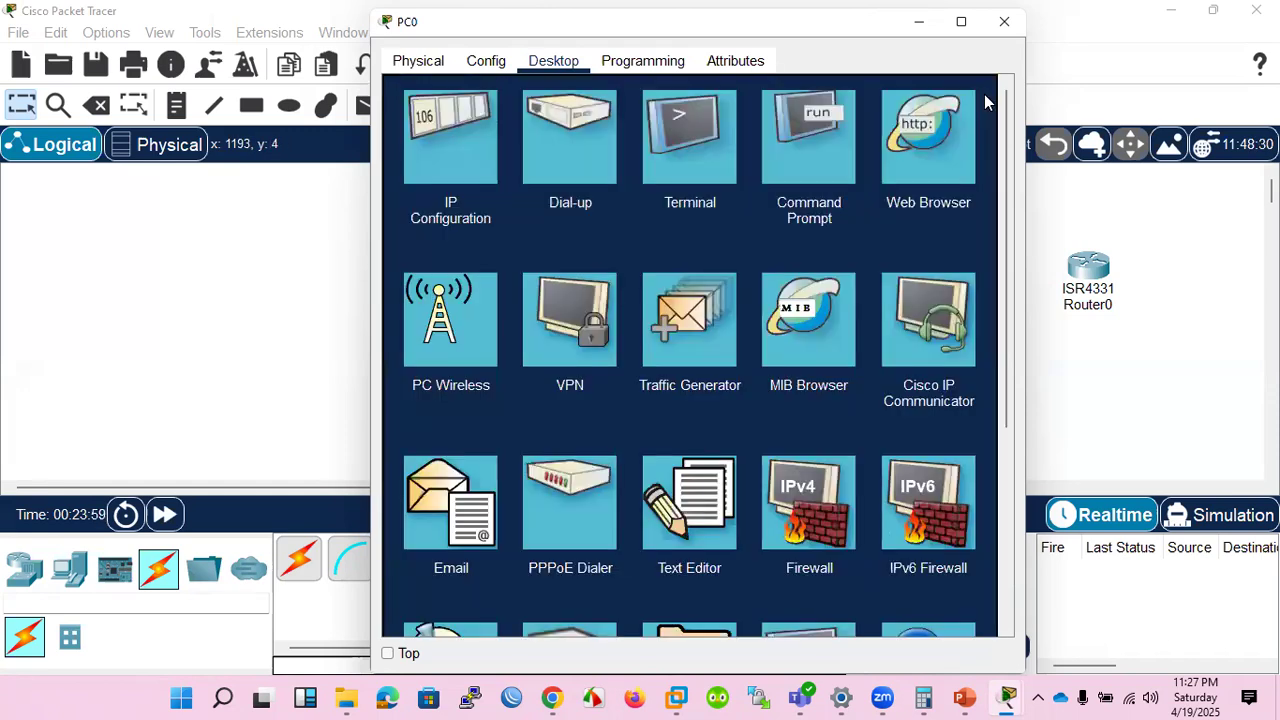
click(1004, 21)
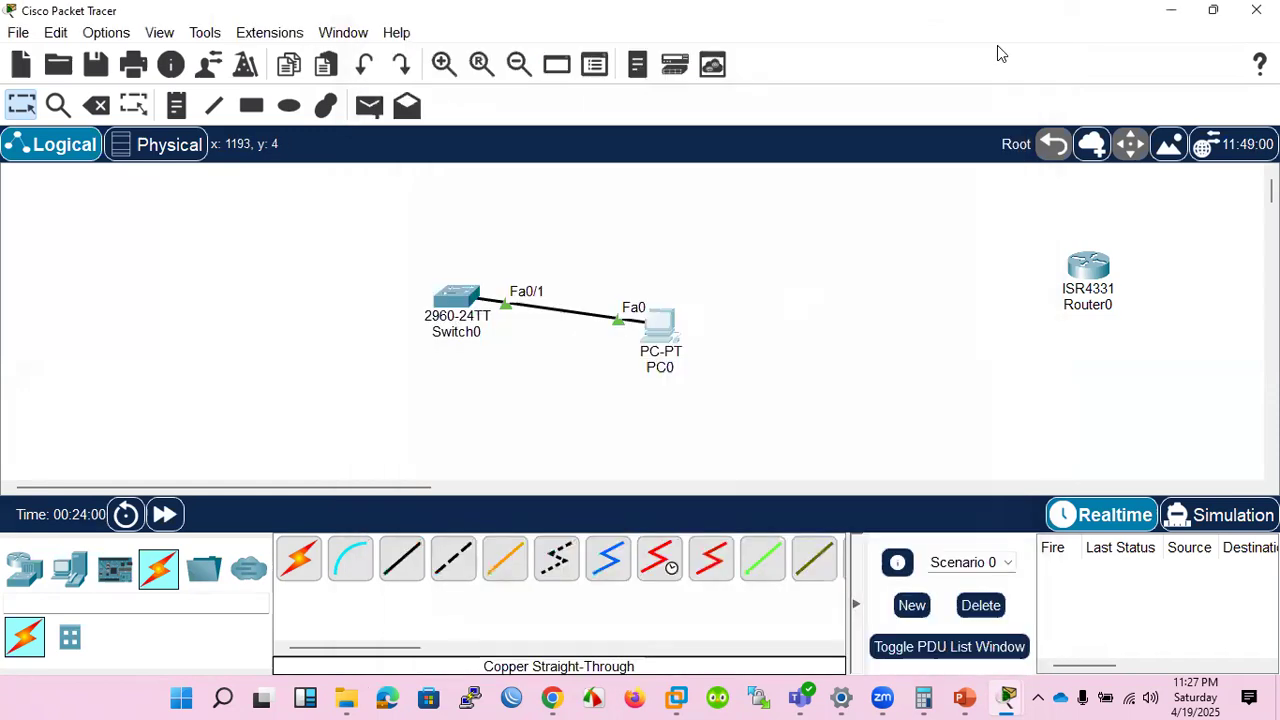
Open Switch0's command line and exit interface configuration mode to global configuration mode.
click(455, 303)
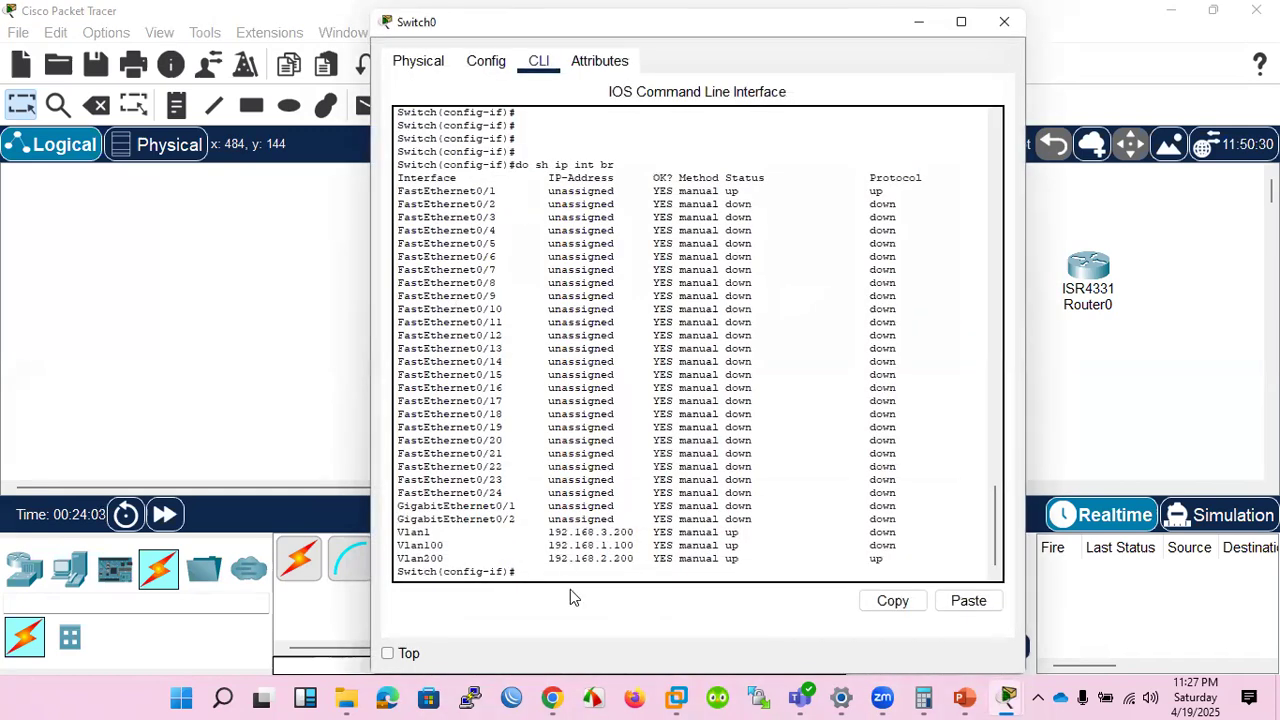
text(hos)
key(Tab)
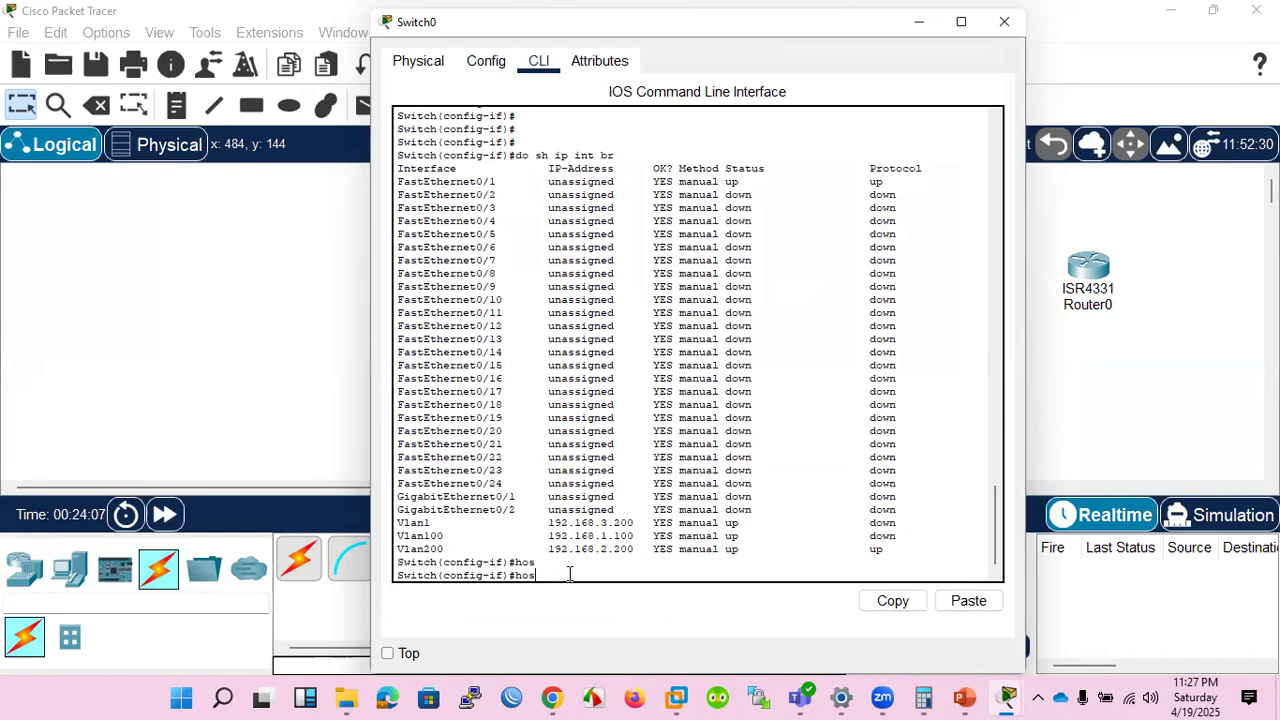
text(t)
key(Tab)
key(BackSpace)
key(BackSpace)
text(exi)
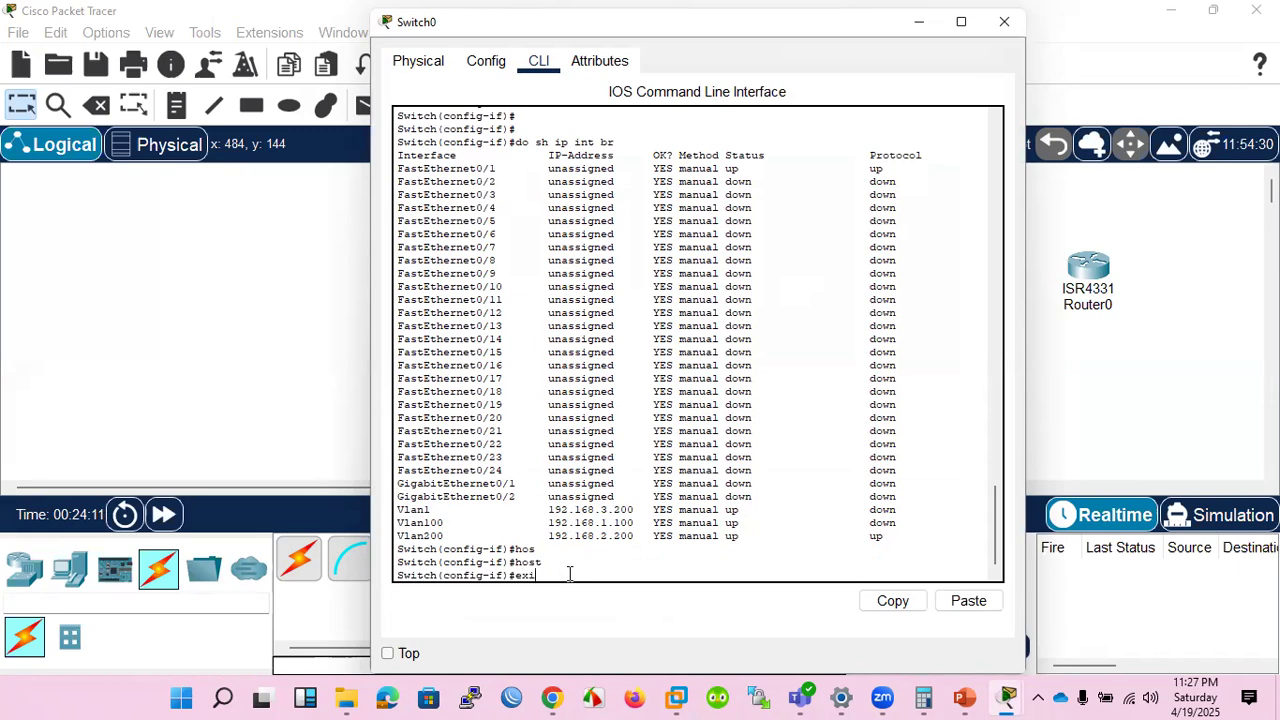
text(t)
key(Return)
Try to autocomplete the hostname command in global configuration mode and erase the mistyped letters.
text(hot)
key(Tab)
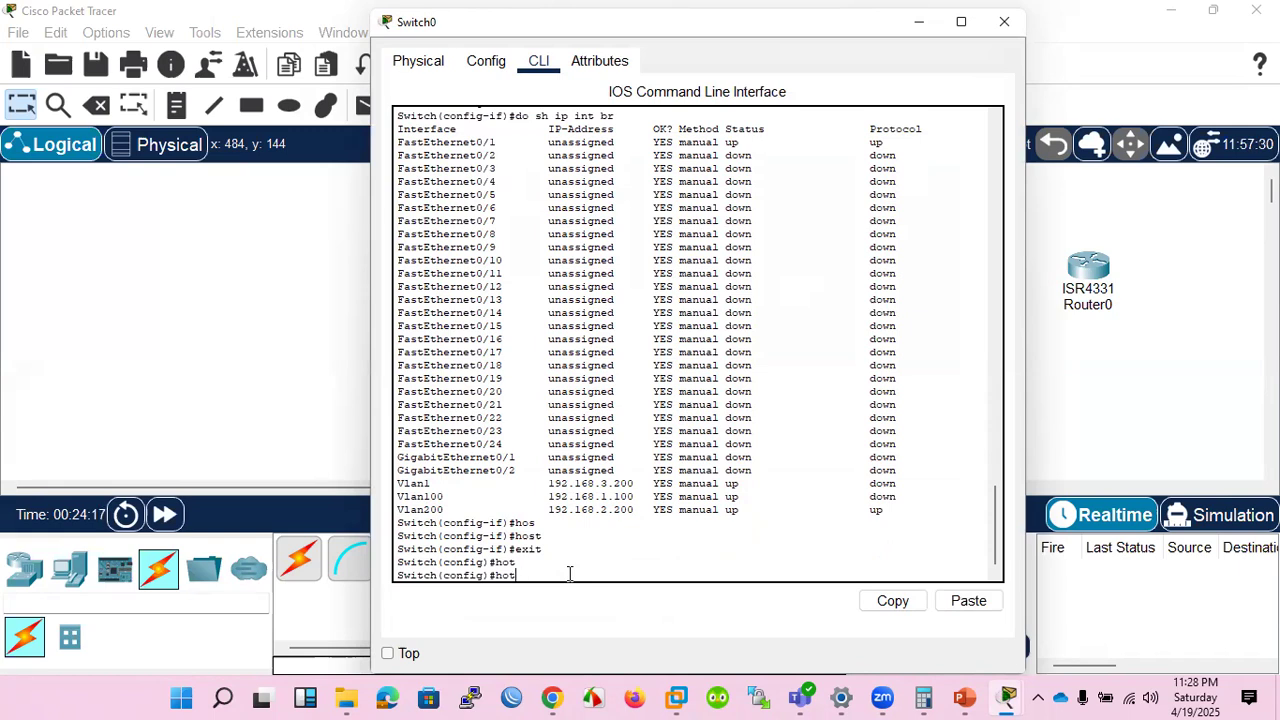
key(Tab)
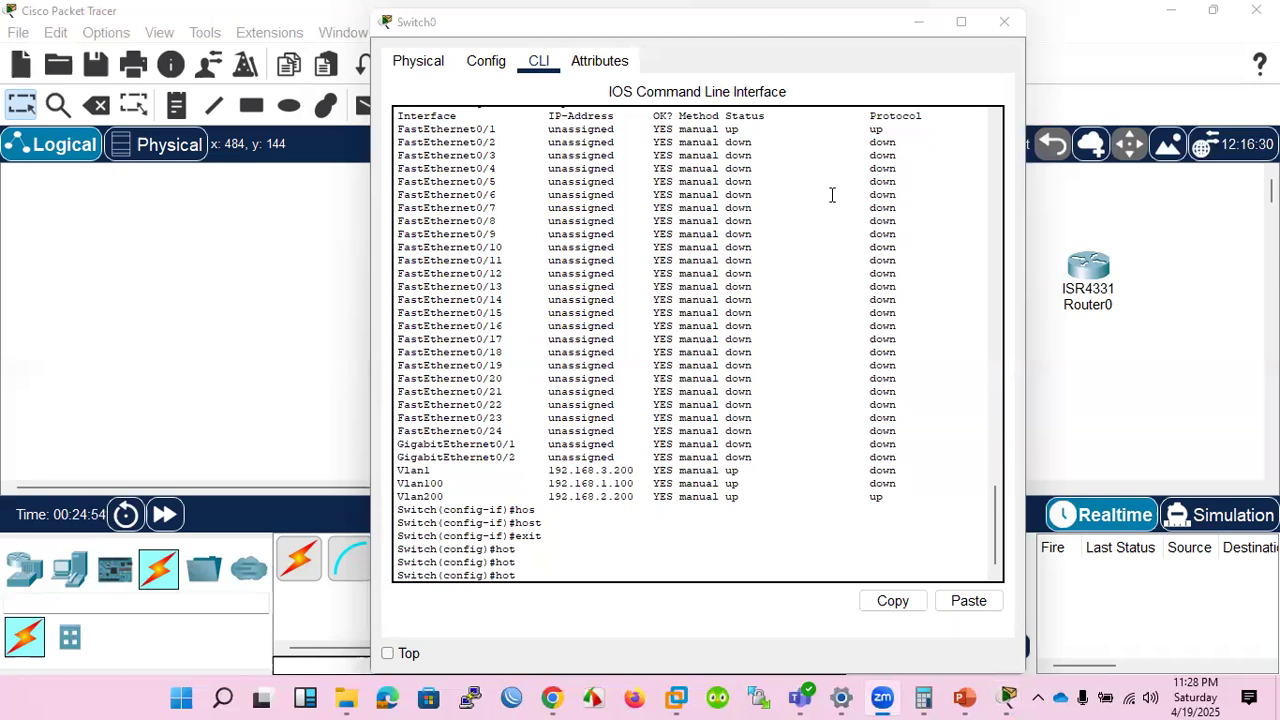
click(600, 570)
key(BackSpace)
key(BackSpace)
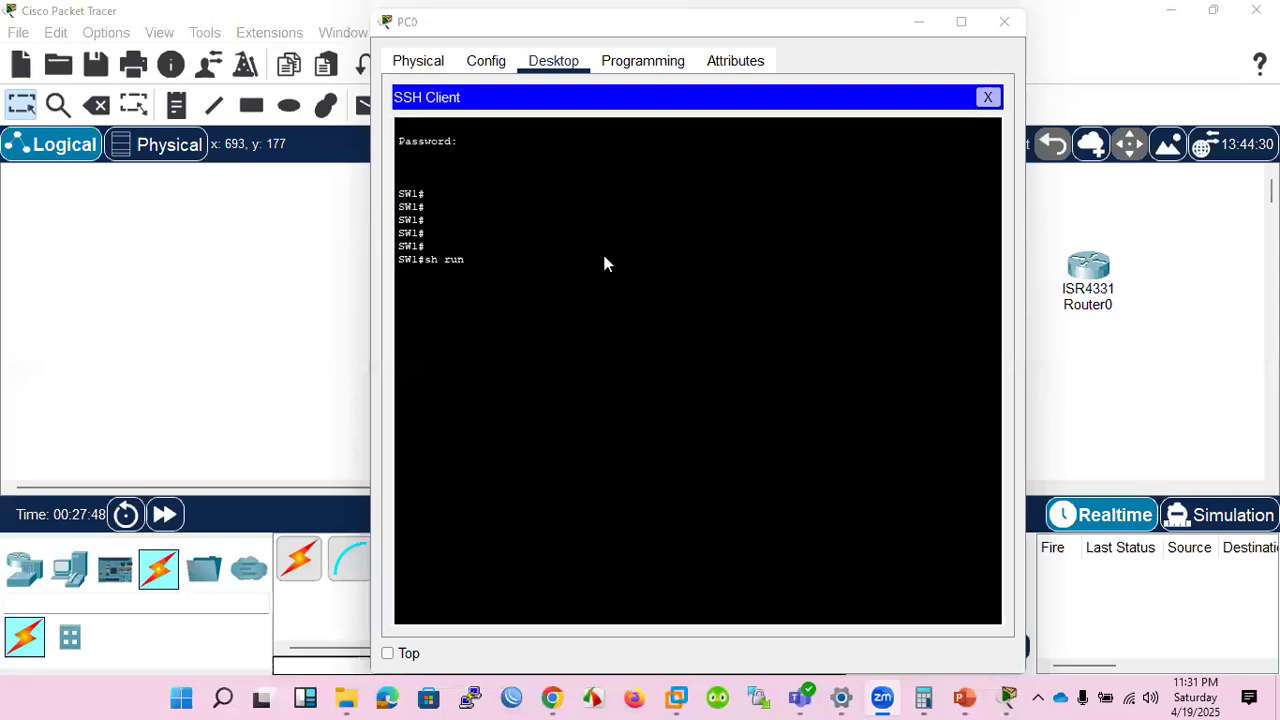
Run sh run in PC0's SSH session on SW1 and page through to the end of the running configuration.
key(Return)
key(space)
key(space)
key(space)
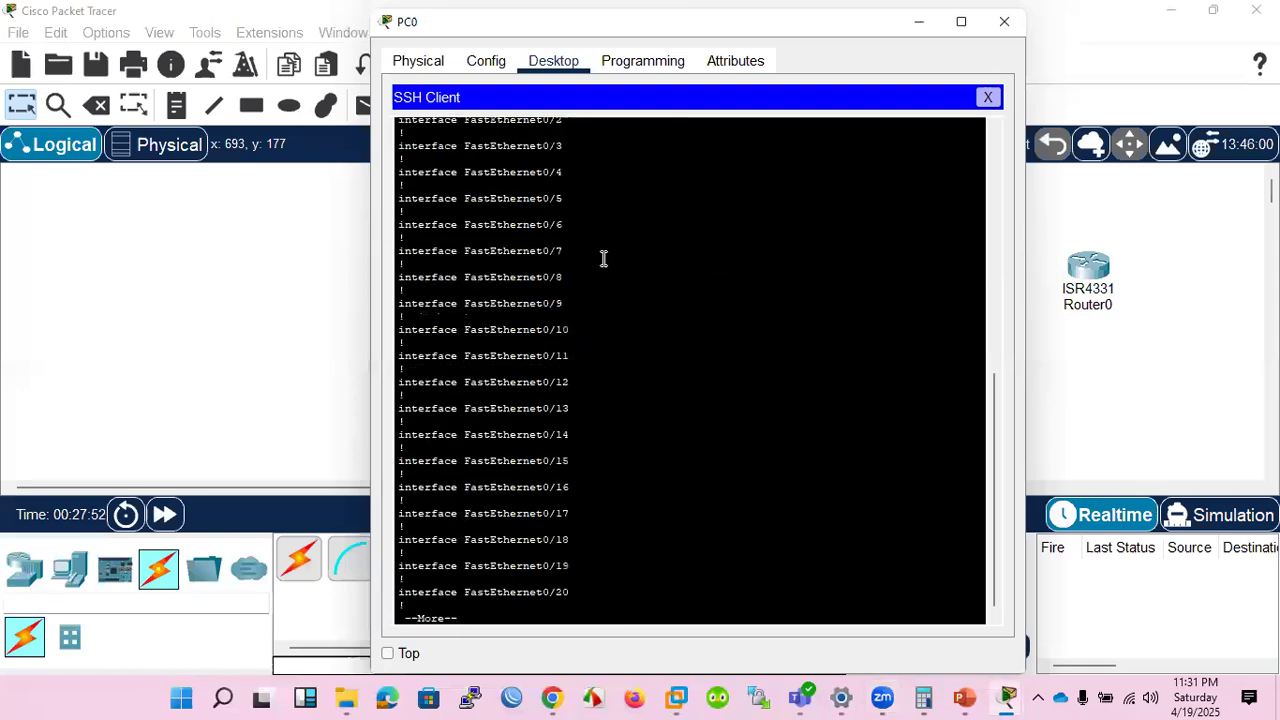
key(space)
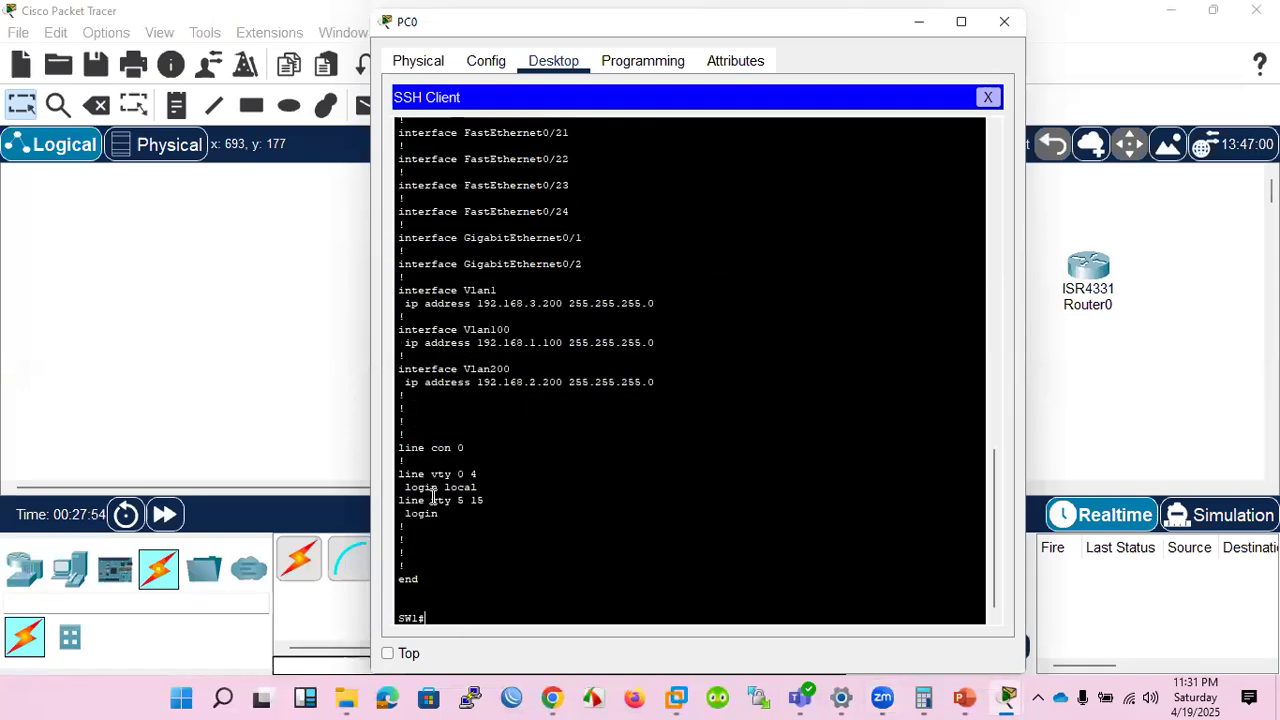
Highlight the vty line login settings and the Vlan1, Vlan100 and Vlan200 interface entries in the running configuration.
drag(438, 517, 399, 470)
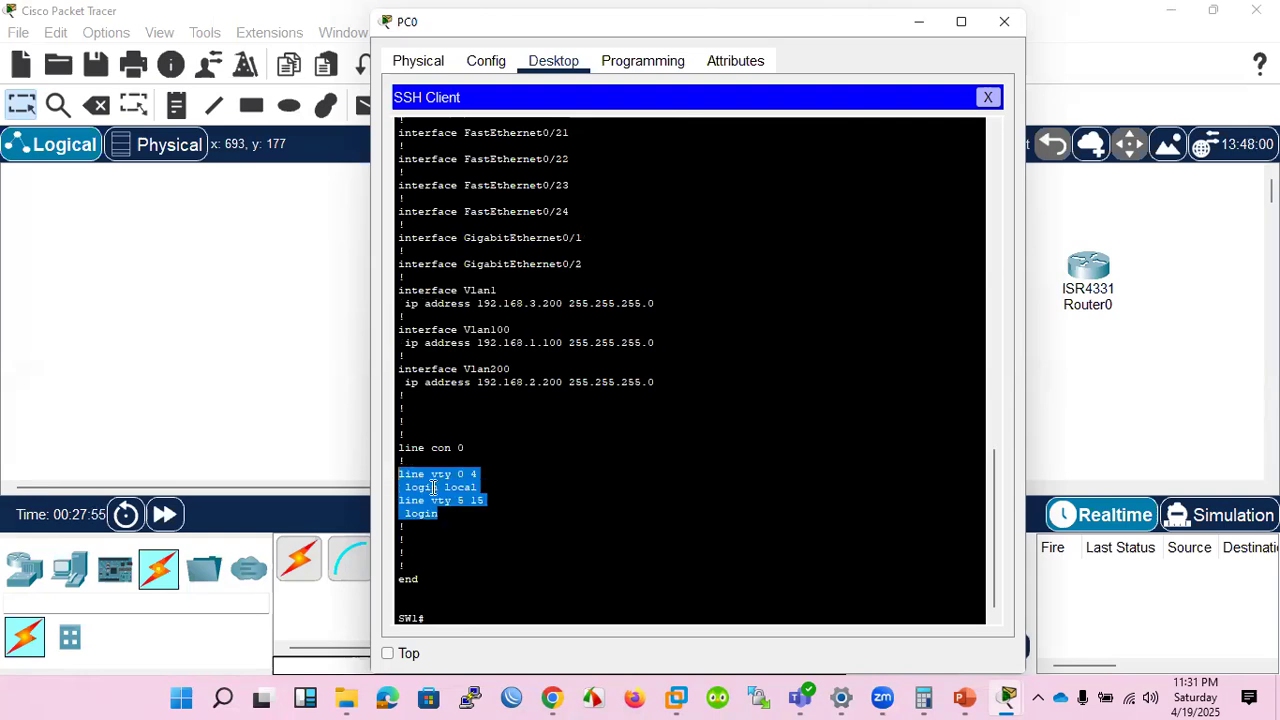
scroll(560, 498, up, 10)
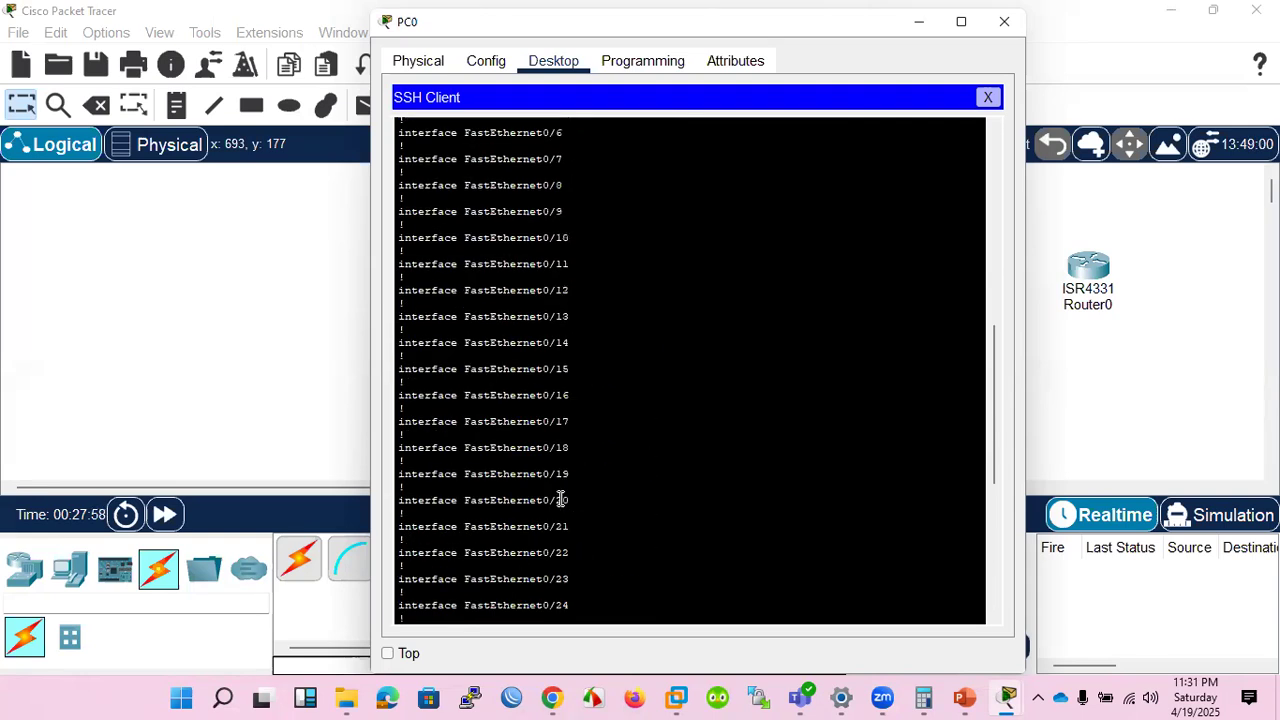
scroll(558, 490, down, 9)
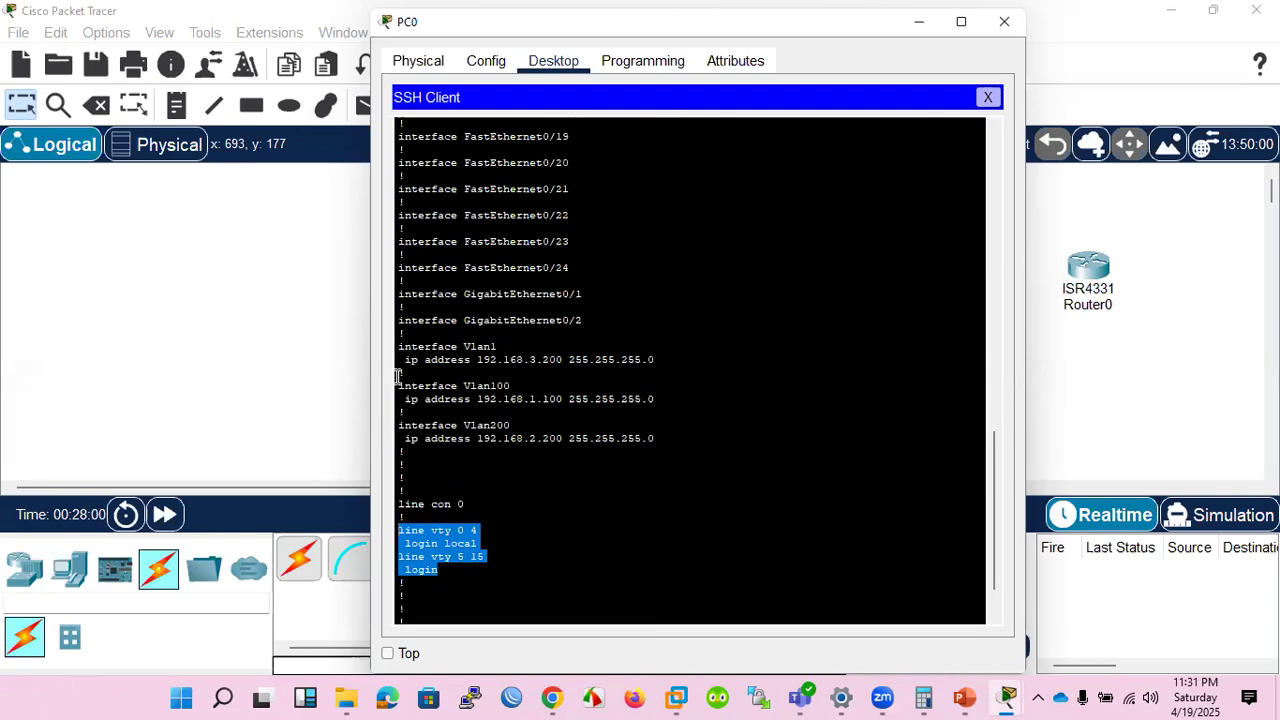
click(402, 346)
drag(402, 346, 657, 451)
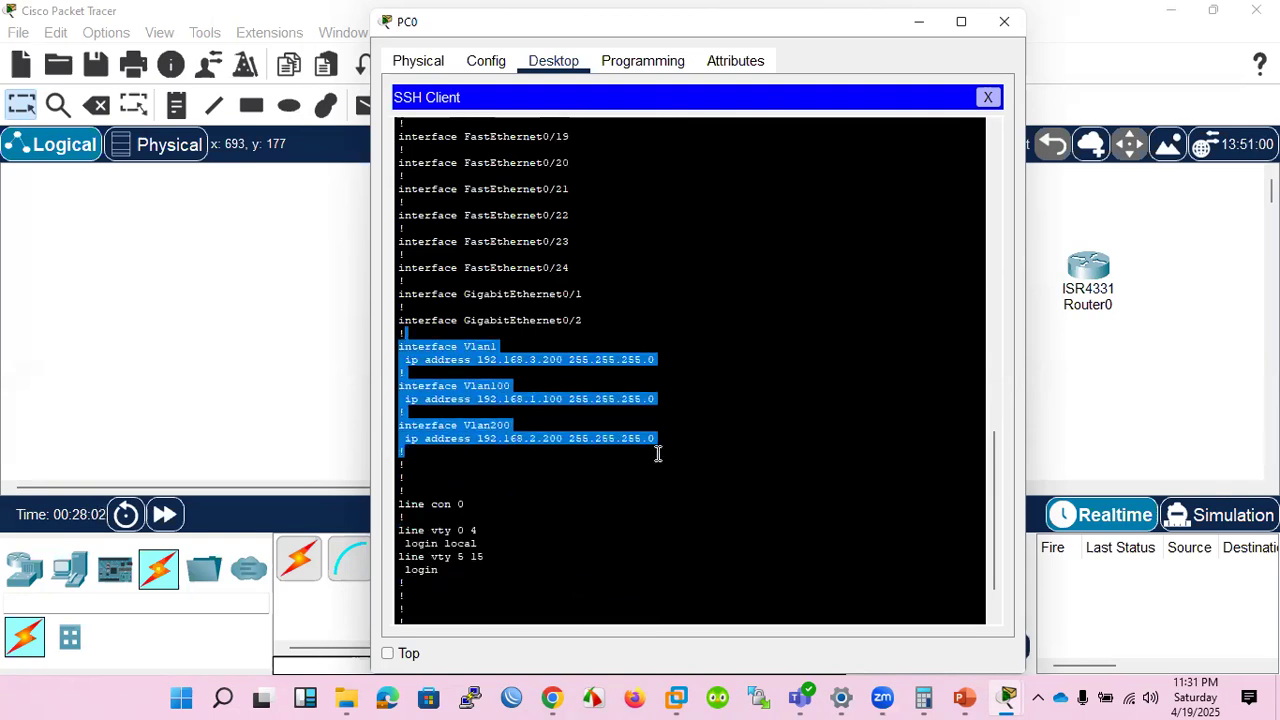
Examine the FastEthernet0/1 access settings and highlight the enable secret, IP domain name and hostname lines of the running configuration.
scroll(583, 440, up, 4)
scroll(583, 440, up, 11)
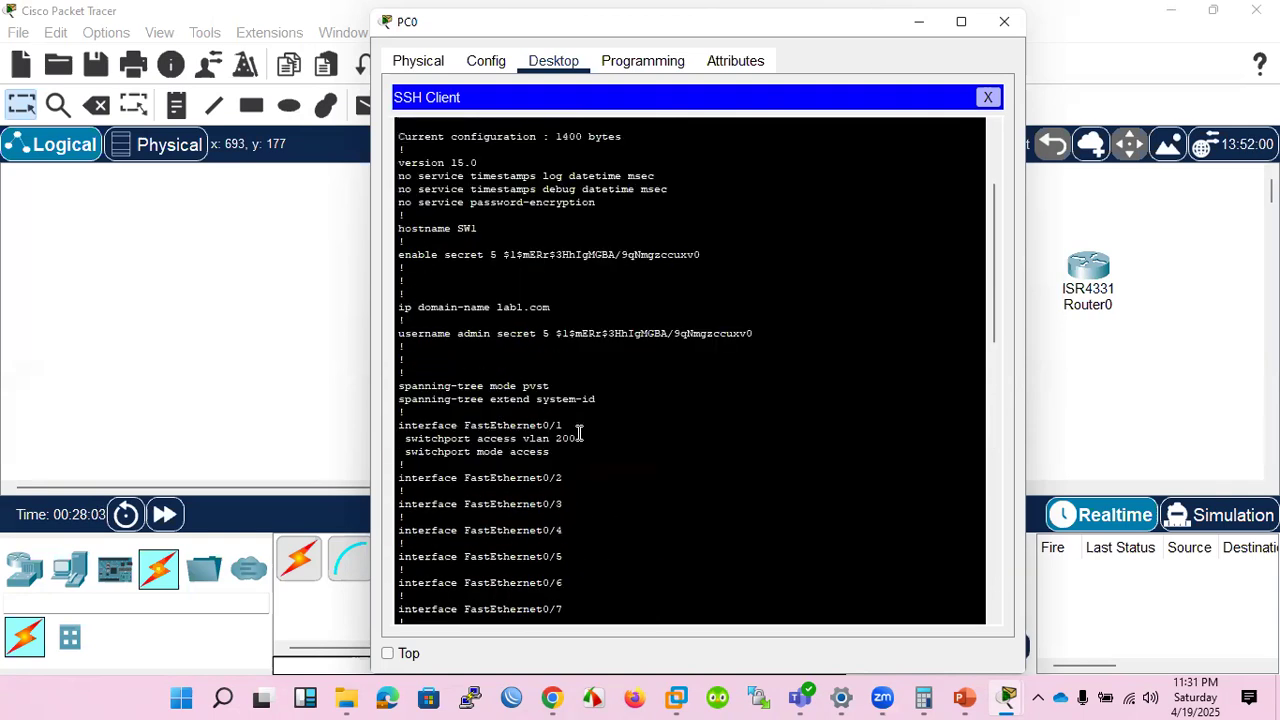
drag(550, 451, 745, 397)
scroll(530, 412, up, 1)
drag(400, 310, 745, 316)
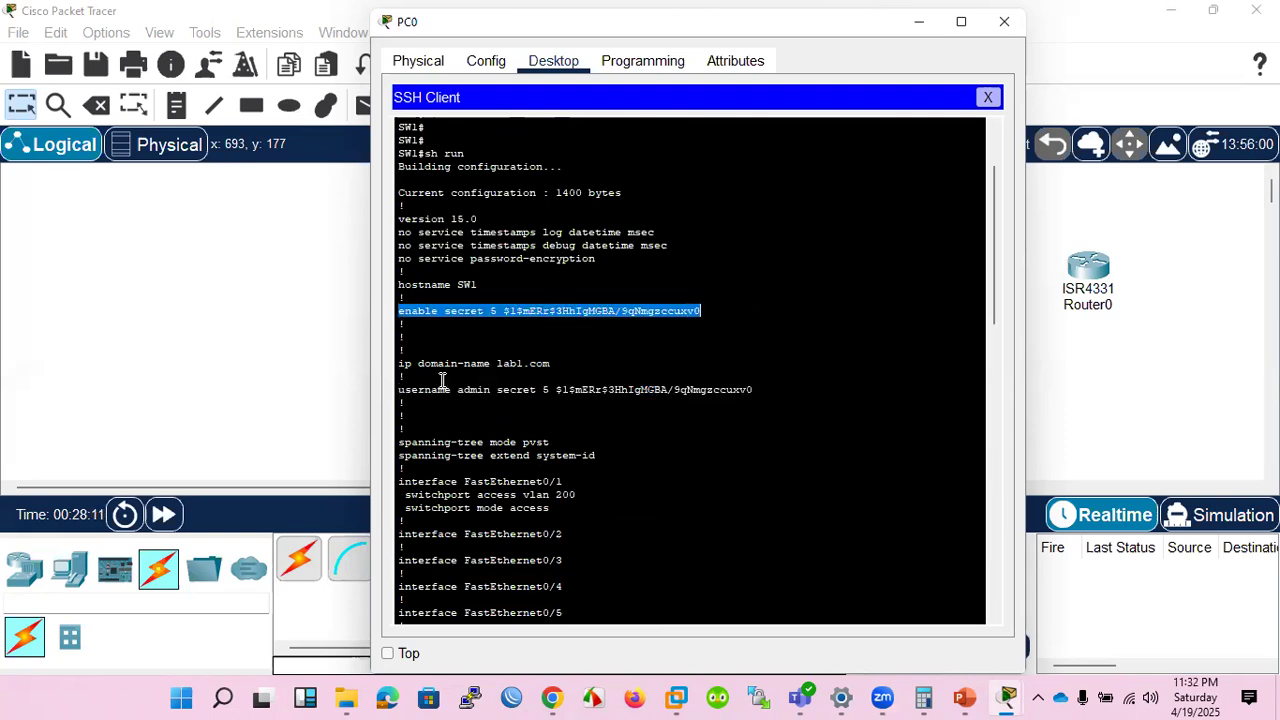
drag(570, 363, 391, 363)
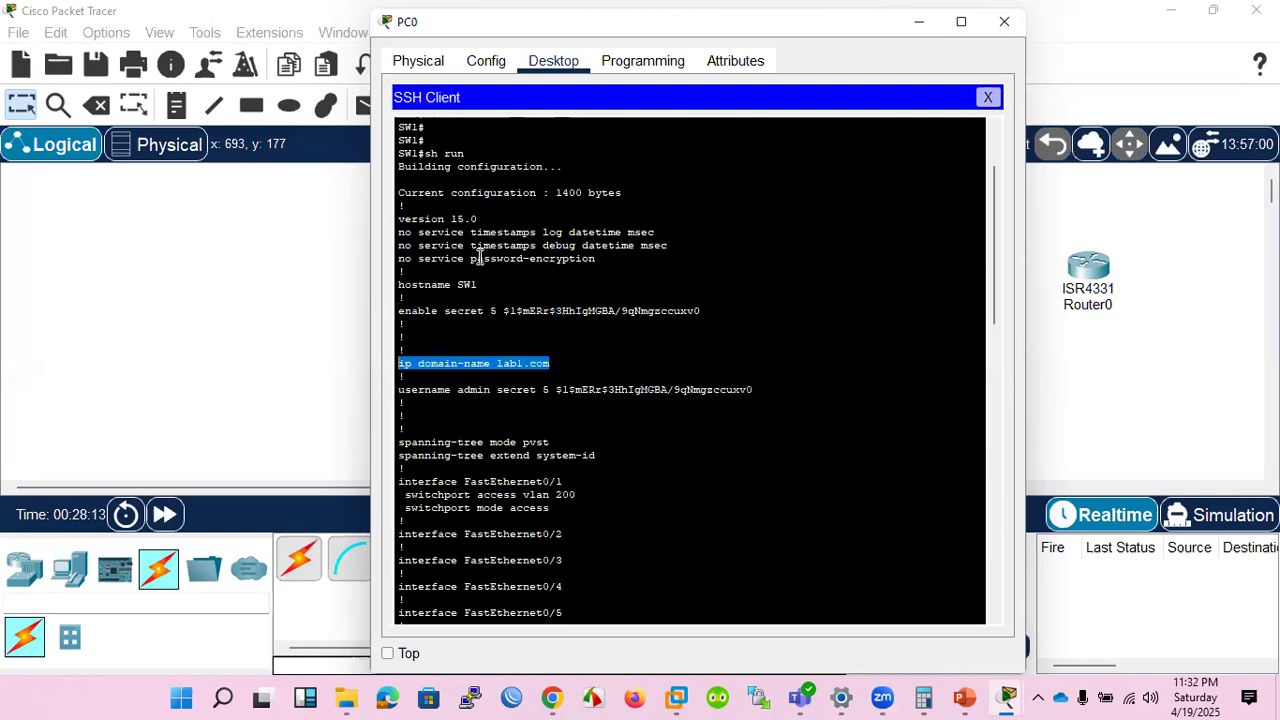
scroll(541, 354, up, 3)
drag(495, 390, 390, 390)
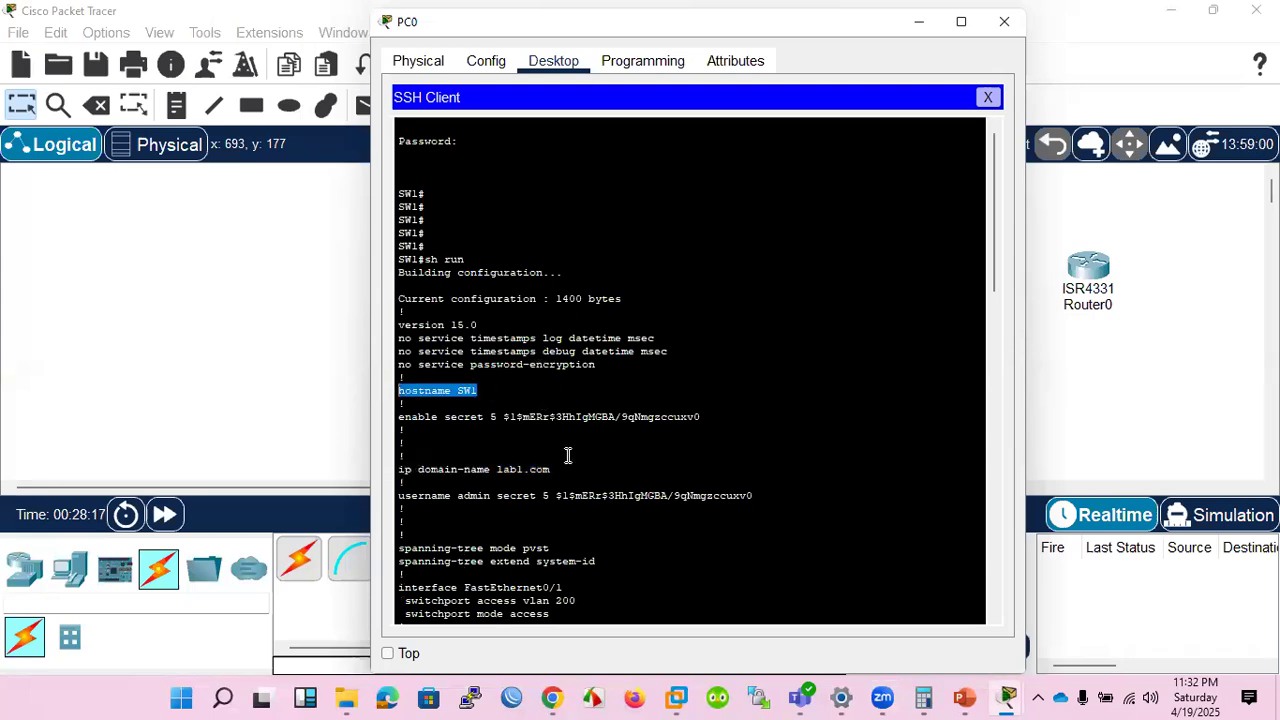
Review the running configuration once more from start to end and close PC0's SSH client.
scroll(648, 403, down, 9)
scroll(648, 403, down, 17)
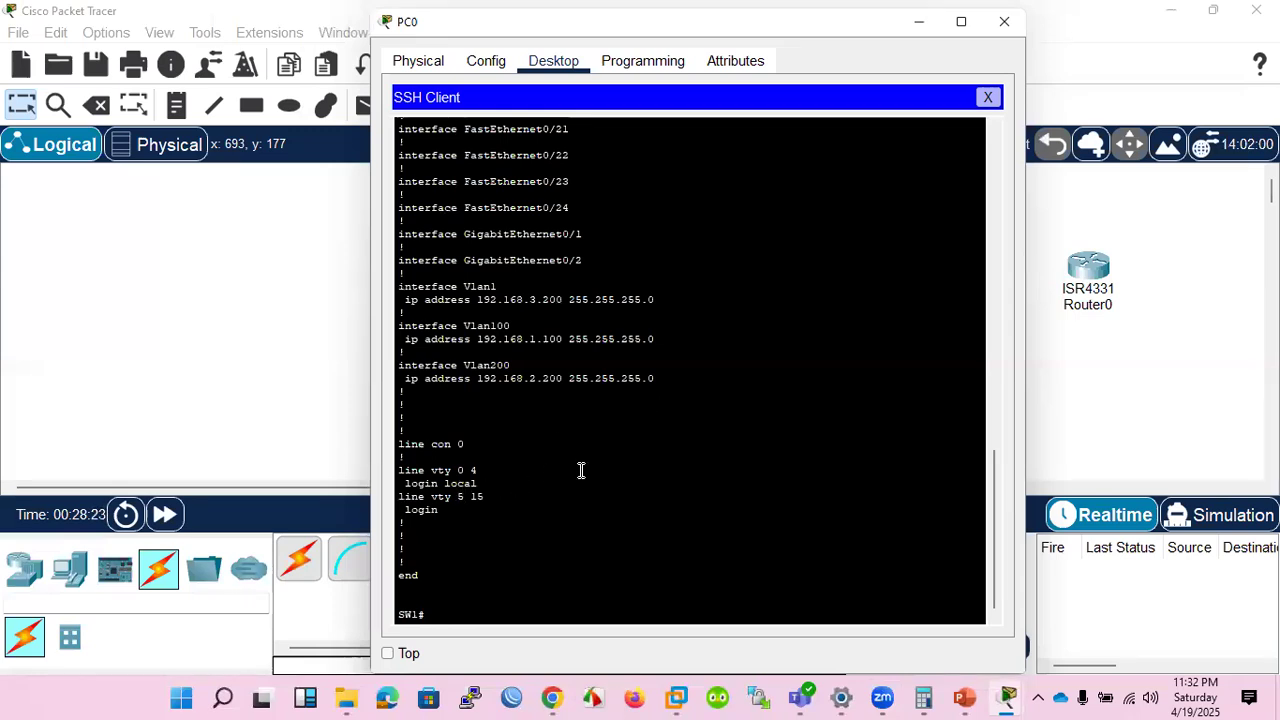
scroll(617, 455, up, 20)
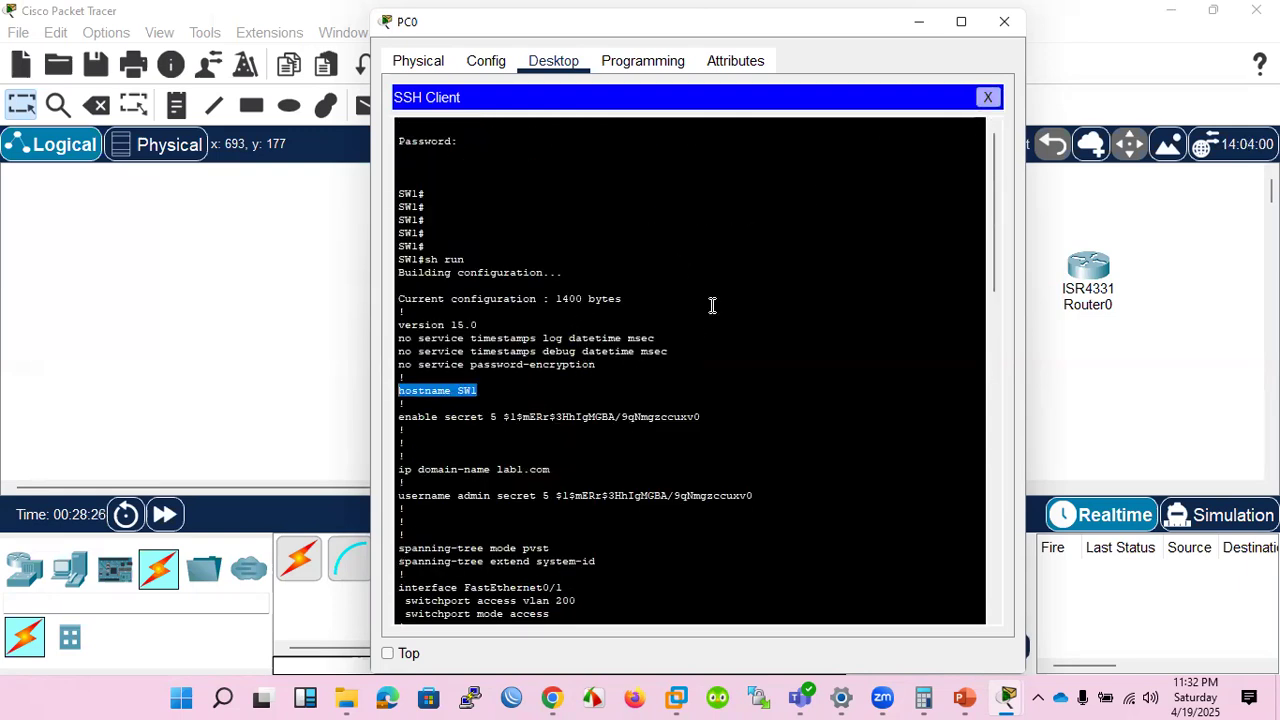
scroll(711, 306, down, 20)
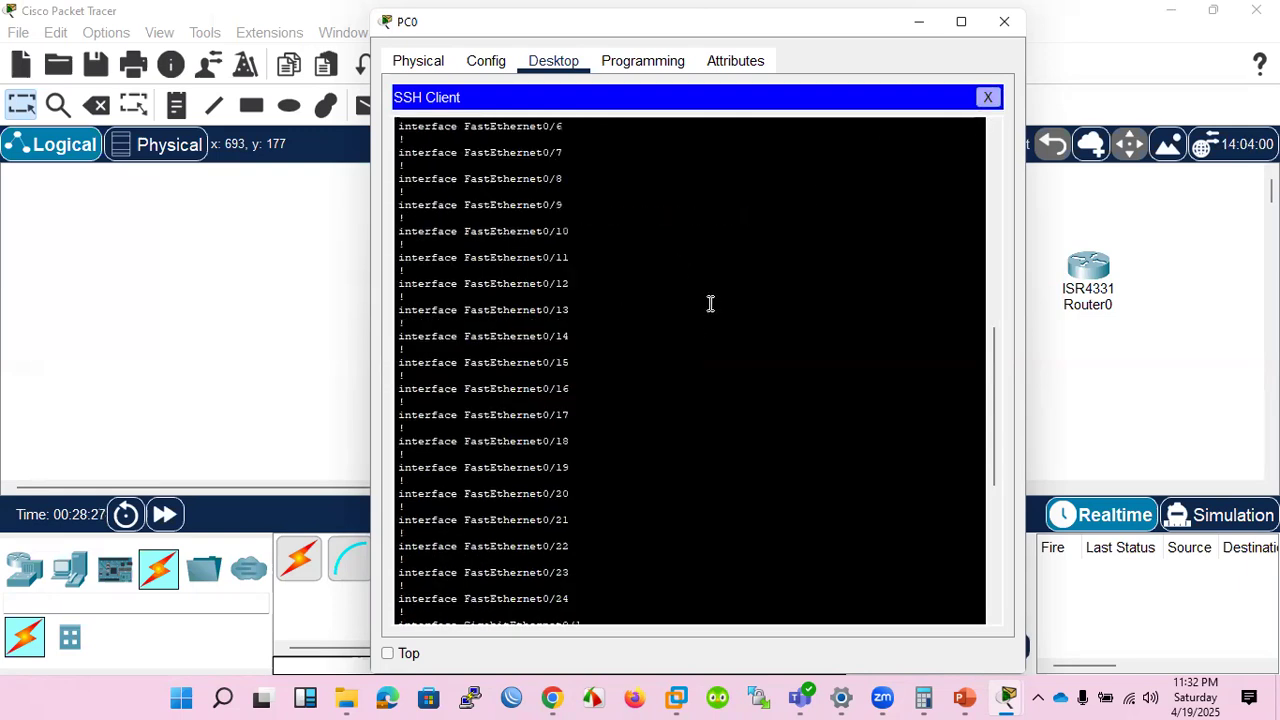
click(987, 97)
click(786, 386)
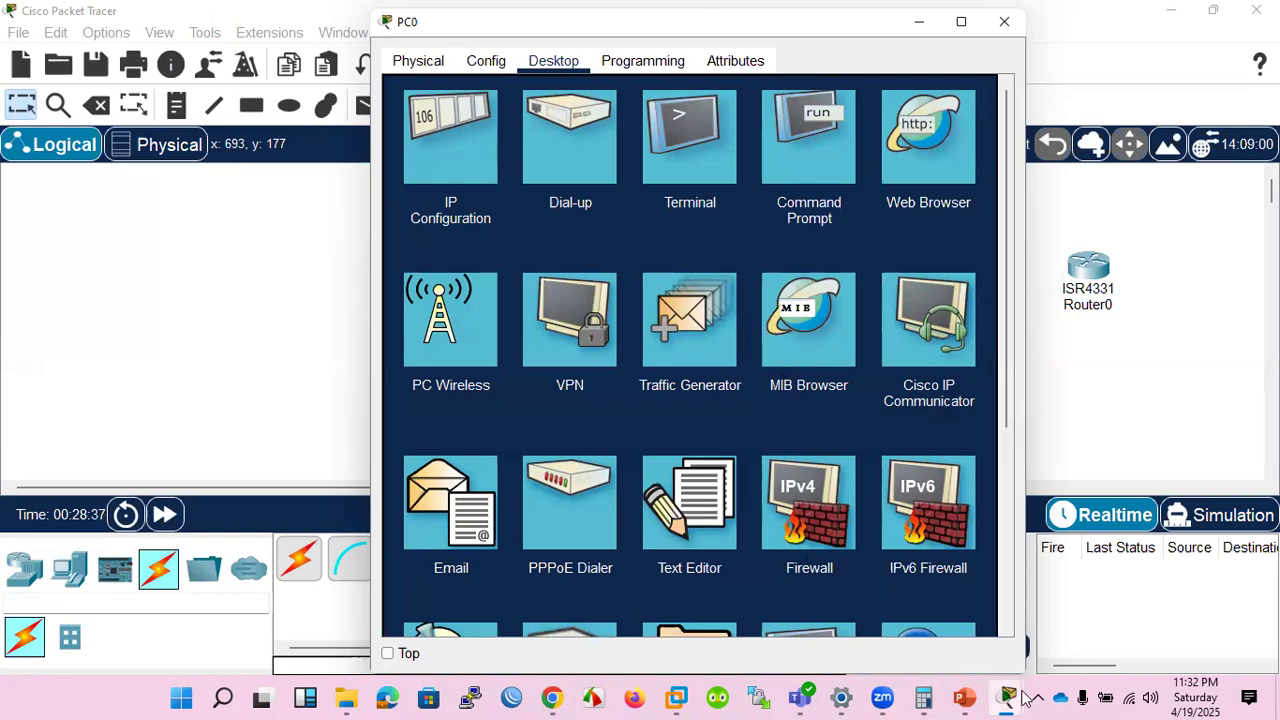
mouse_move(1010, 697)
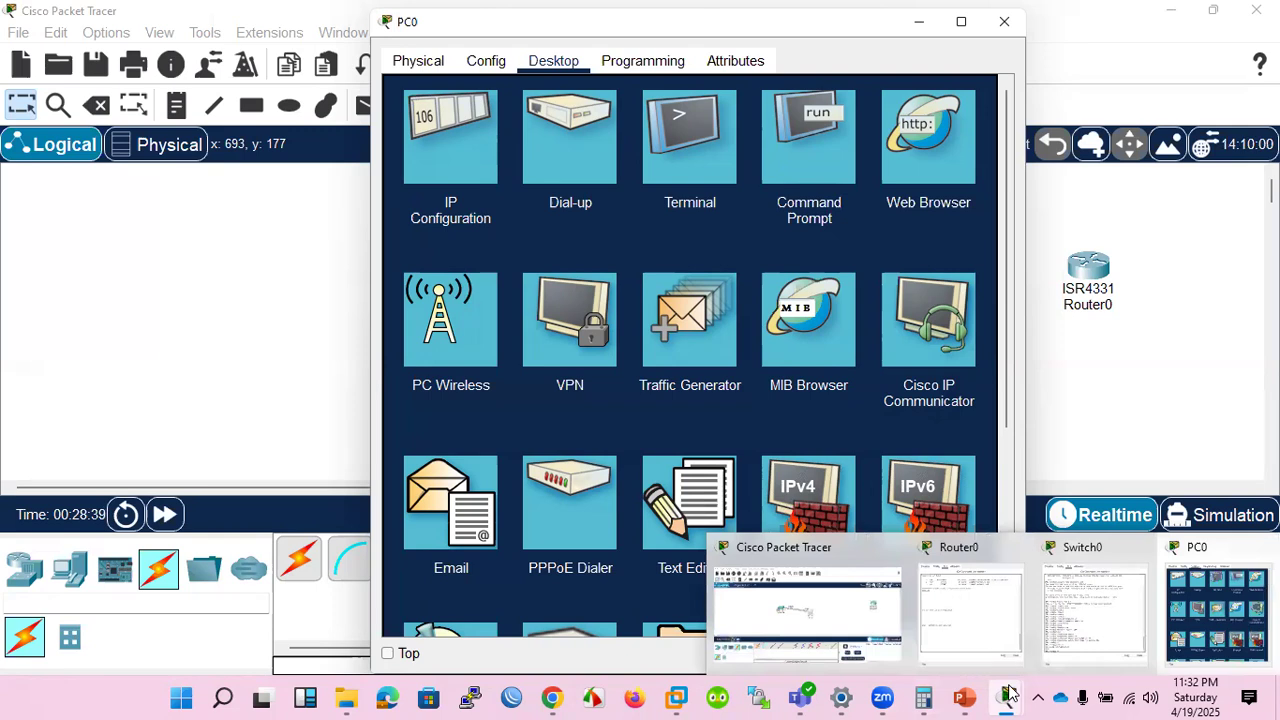
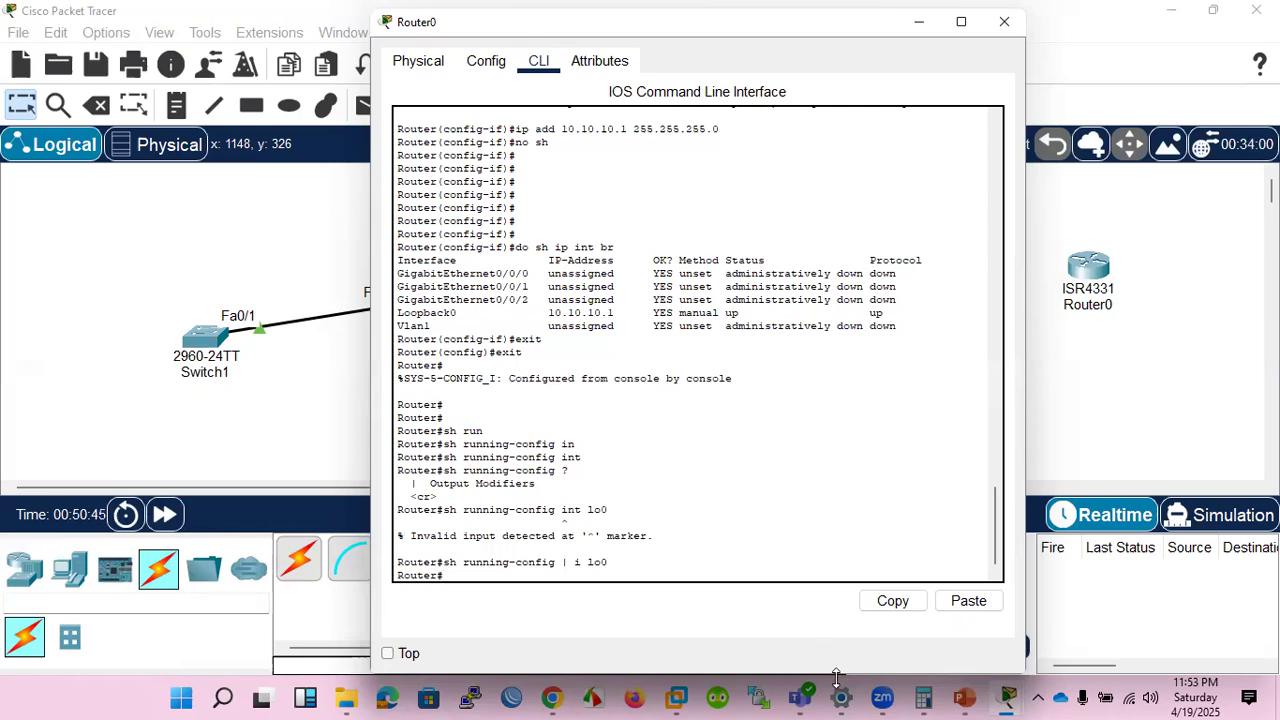
Switch to the SRWE_Module_1 presentation in PowerPoint and review the Verify Interface Configuration and Verify Routes slides.
click(962, 697)
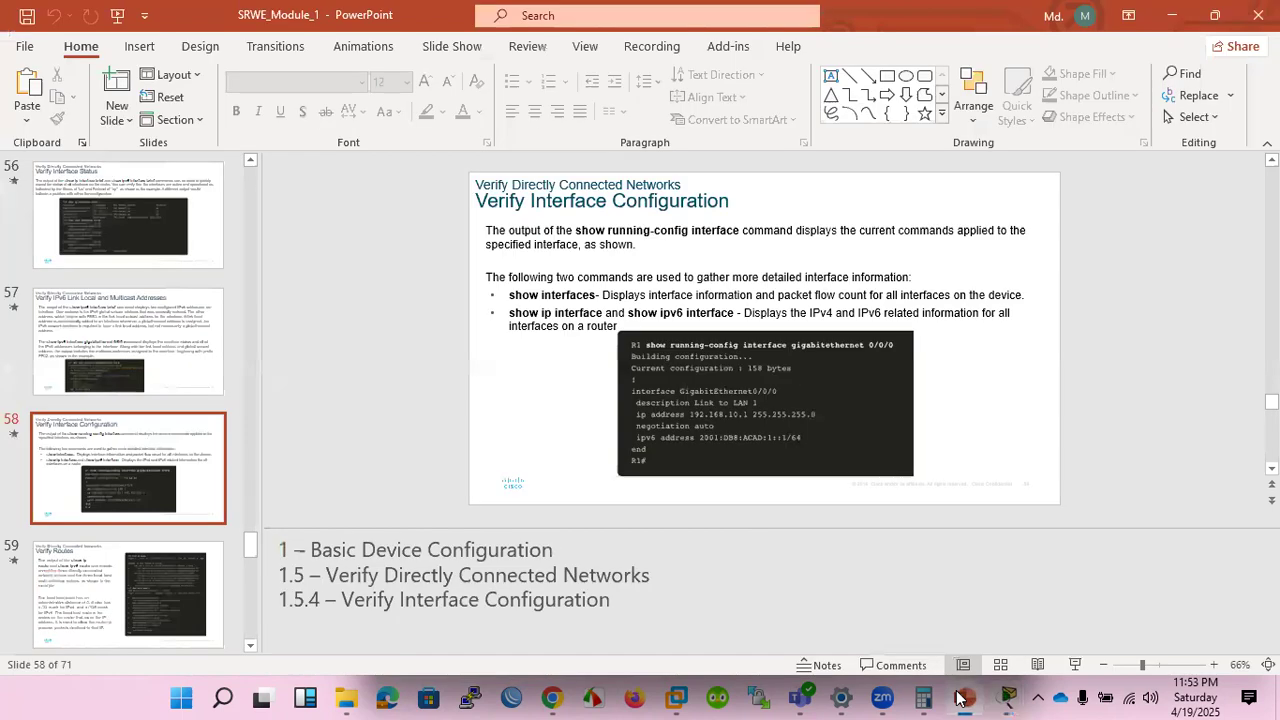
scroll(775, 508, down, 1)
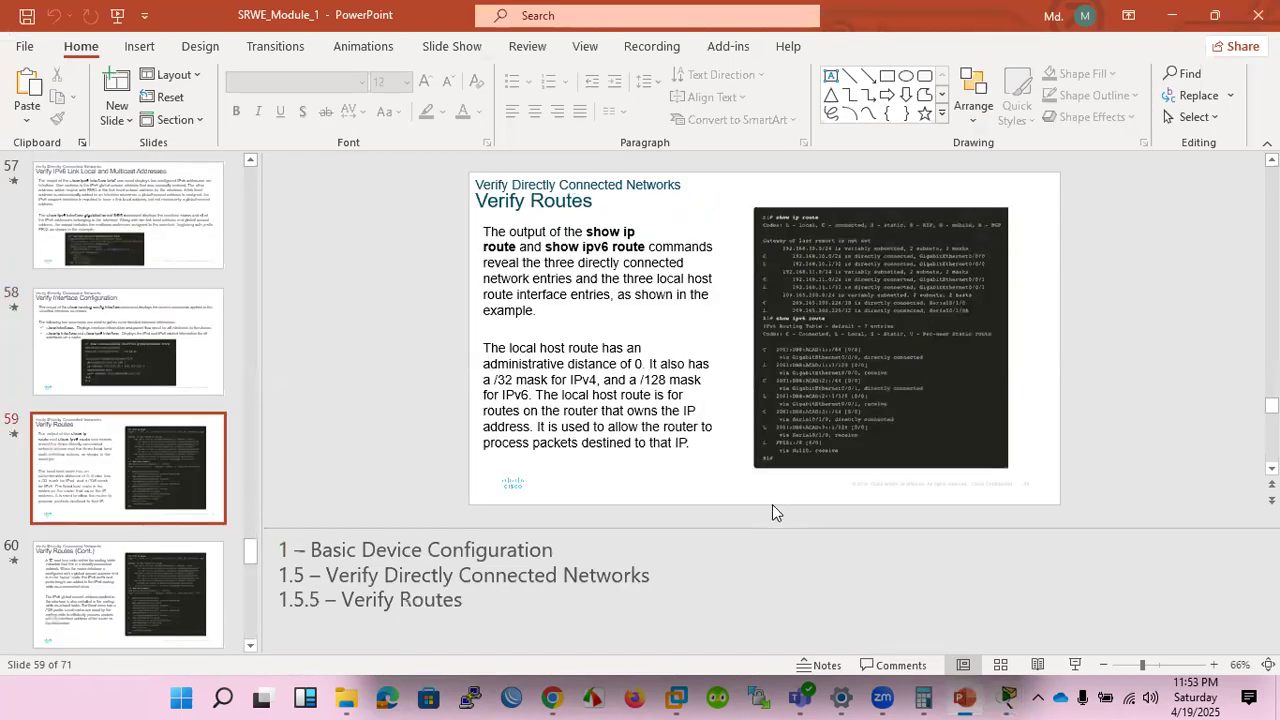
scroll(766, 516, up, 1)
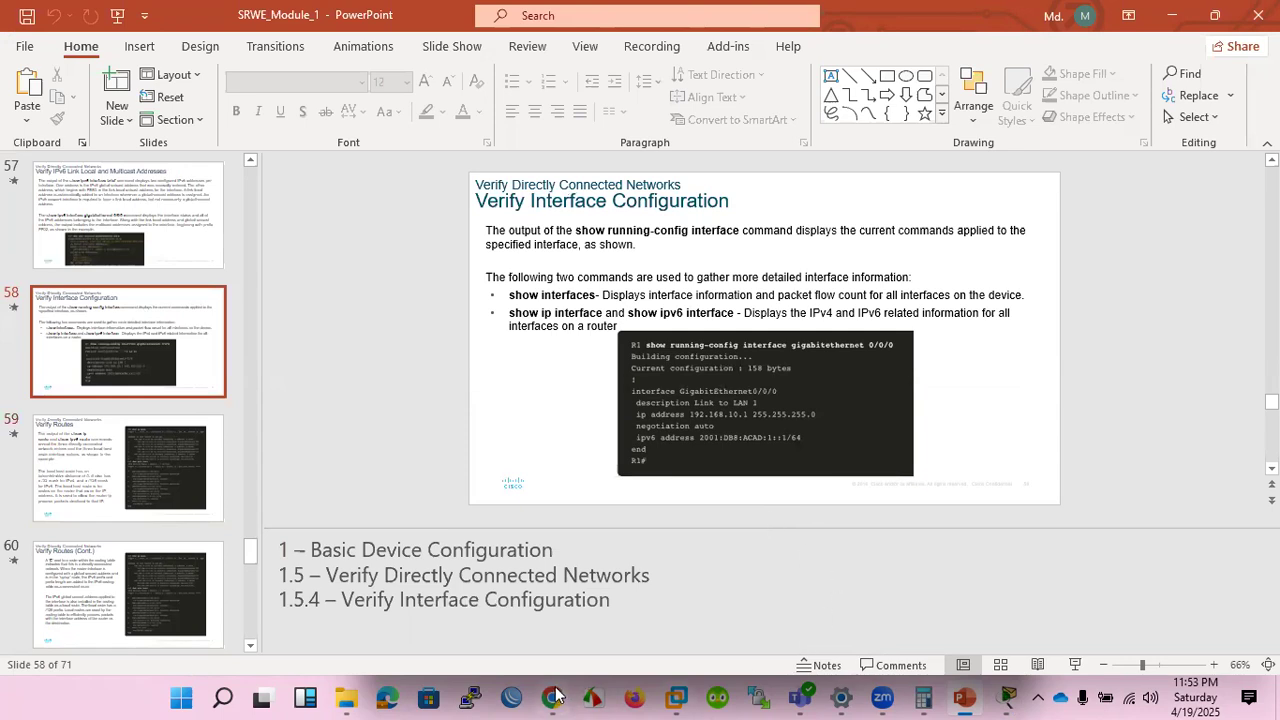
Switch to the EVE-NG virtual machine in VMware Workstation and log in as root with the account password.
click(783, 596)
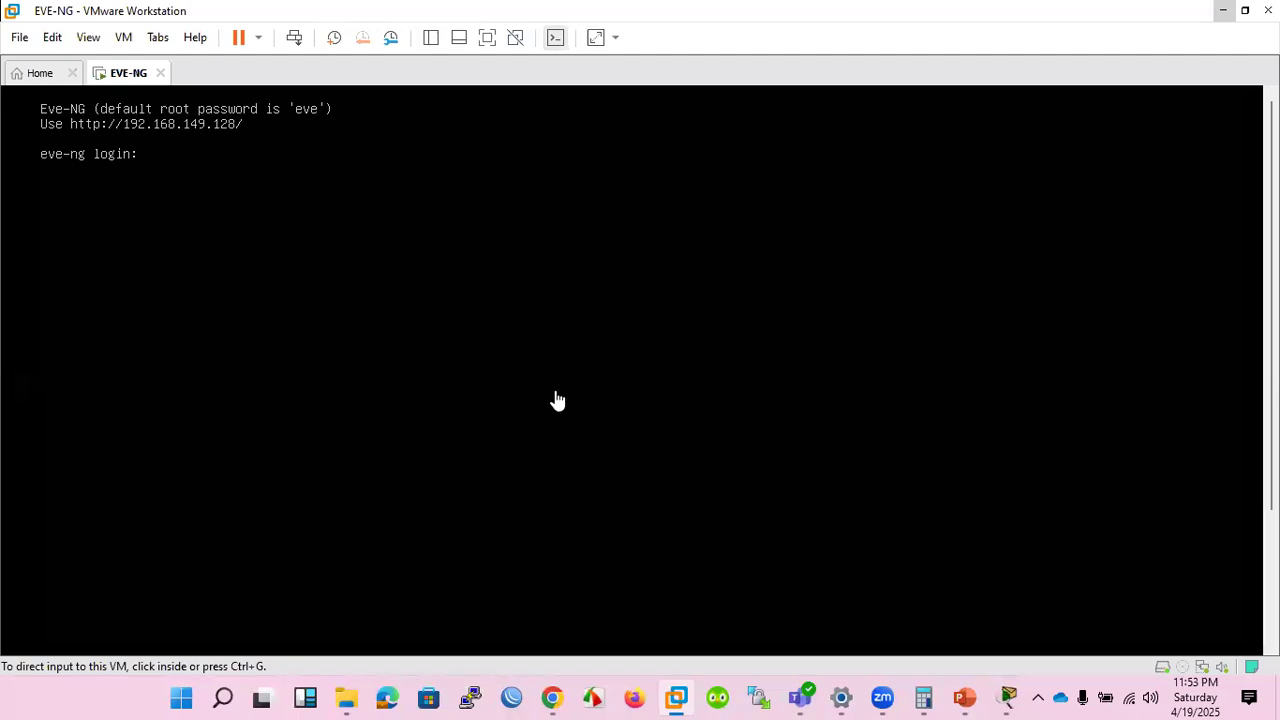
click(557, 400)
text(root)
key(Return)
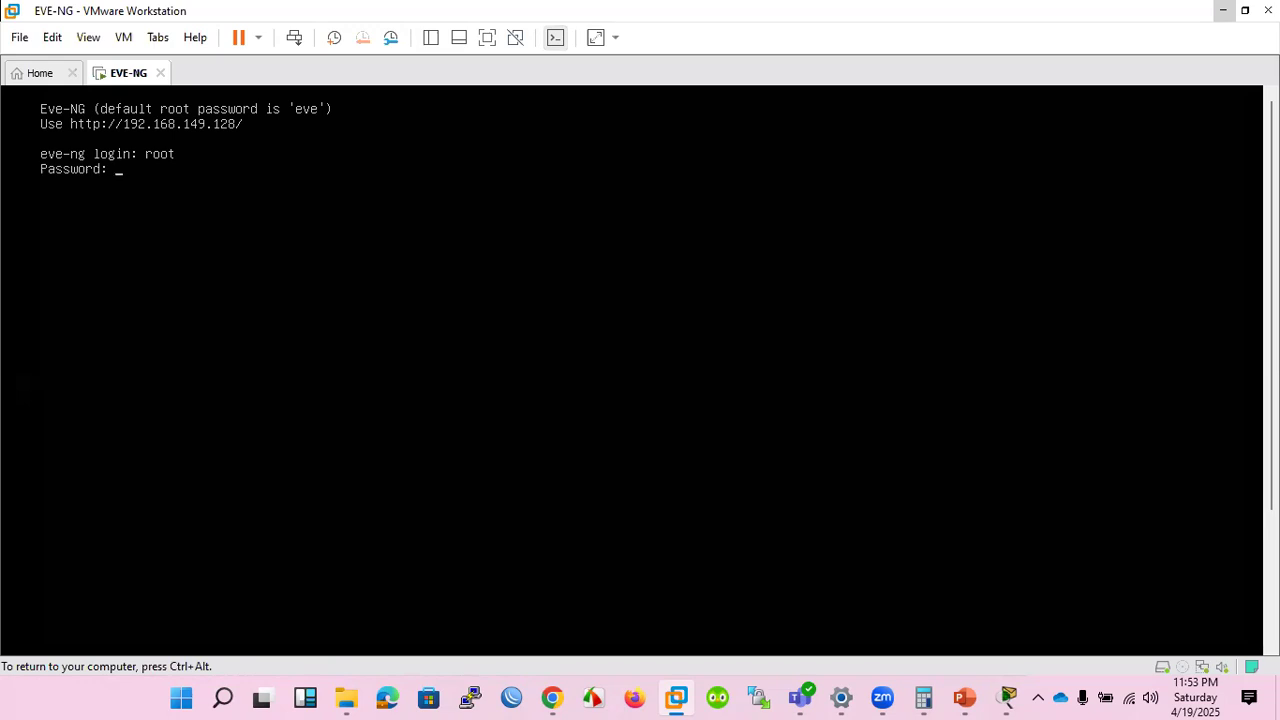
text(eve)
key(Return)
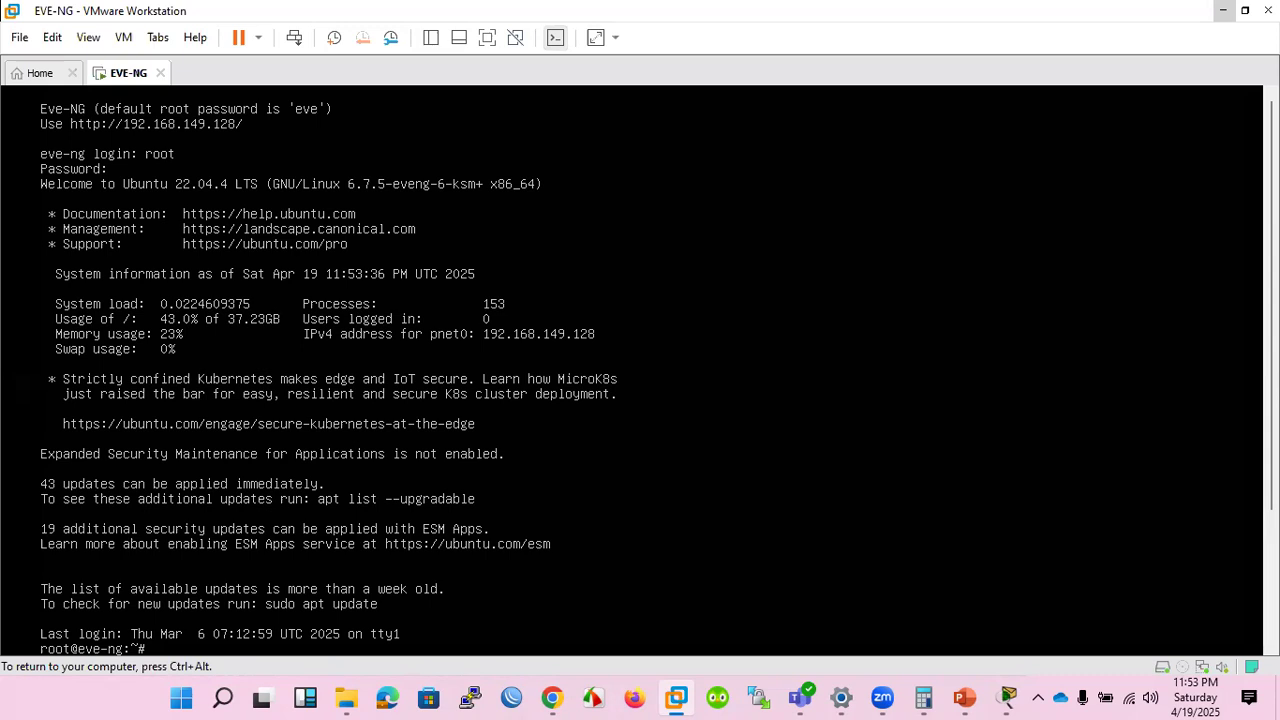
List the EVE-NG server's network interfaces with ifconfig | less.
text(ifconfig)
key(Return)
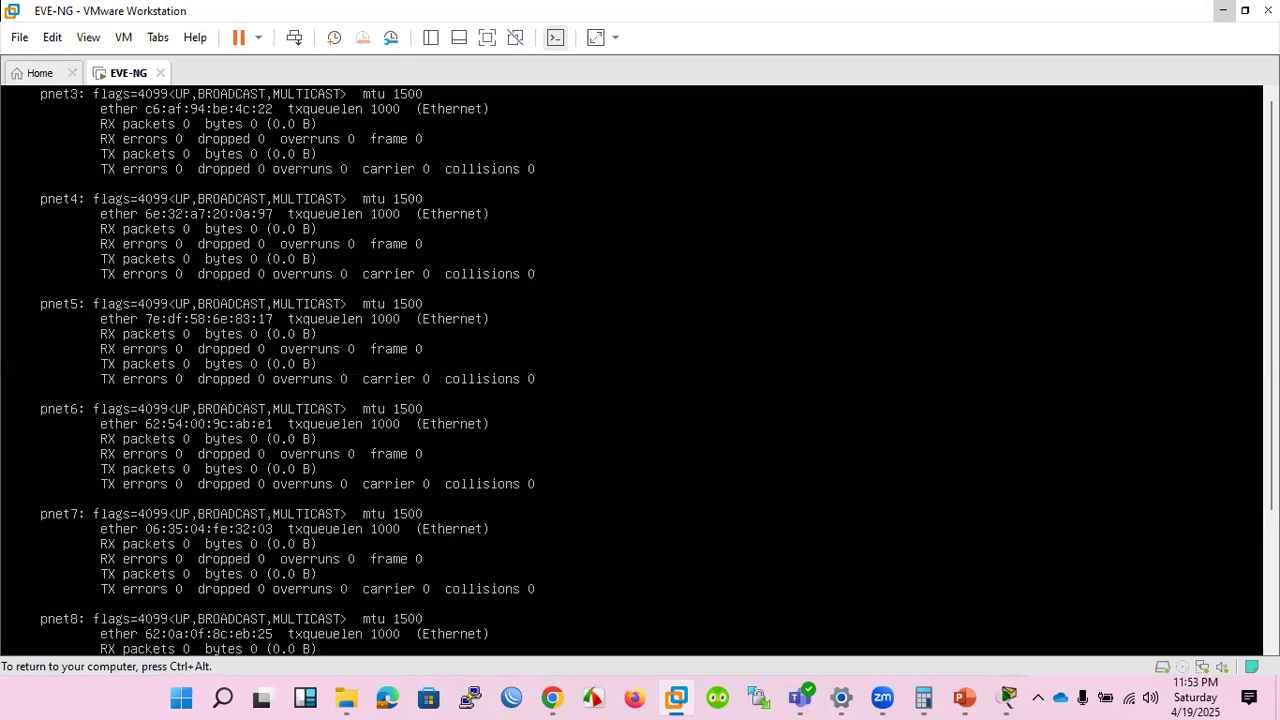
key(Return)
key(ctrl+alt)
click(1244, 10)
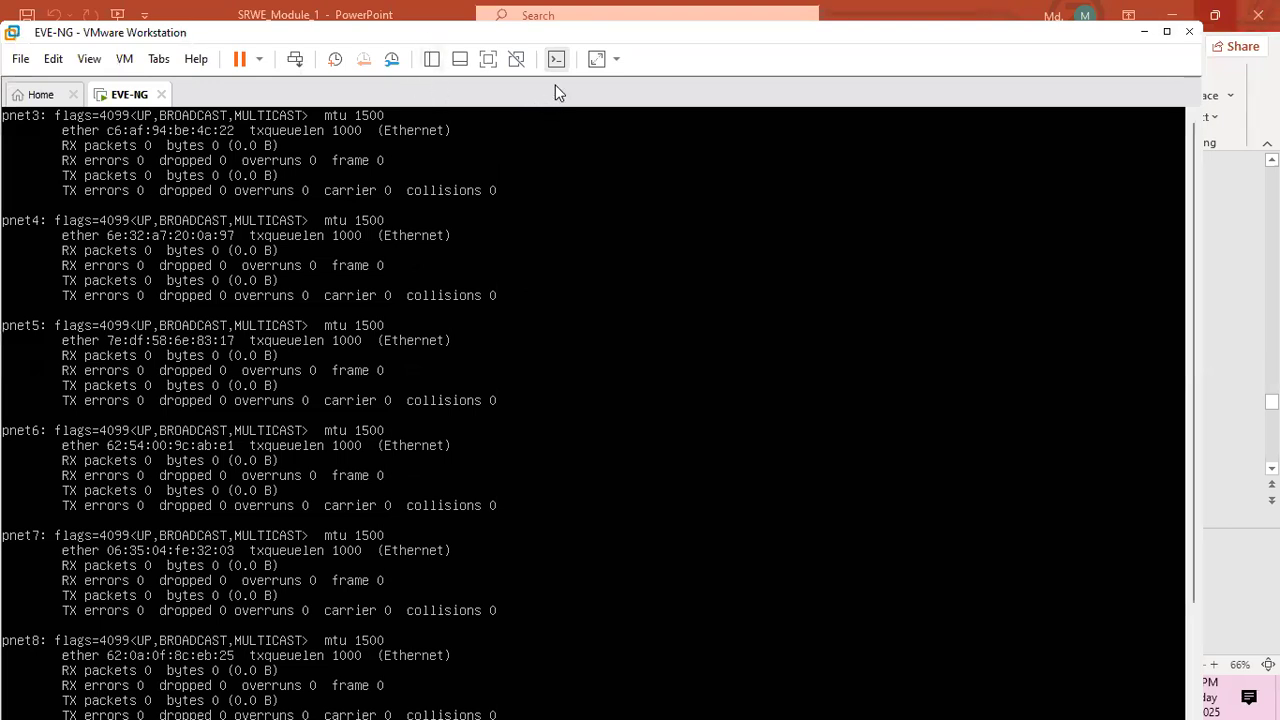
drag(101, 37, 338, 102)
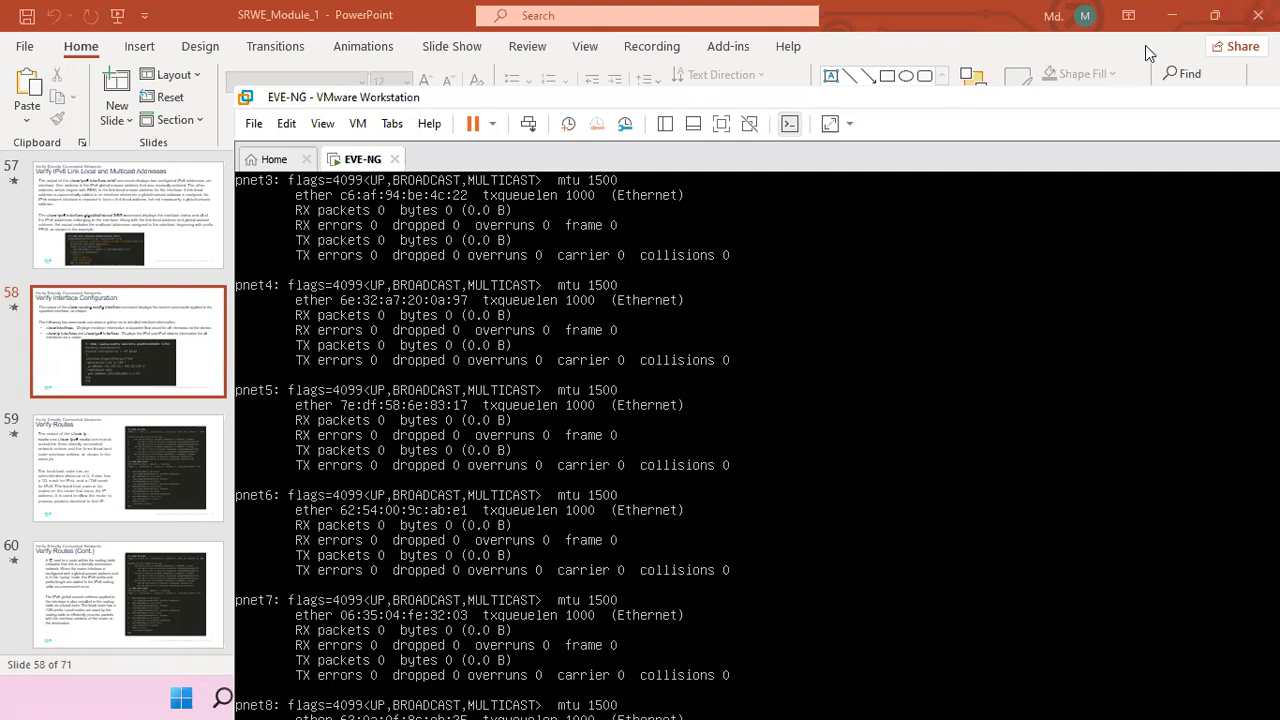
click(503, 529)
key(ctrl+alt)
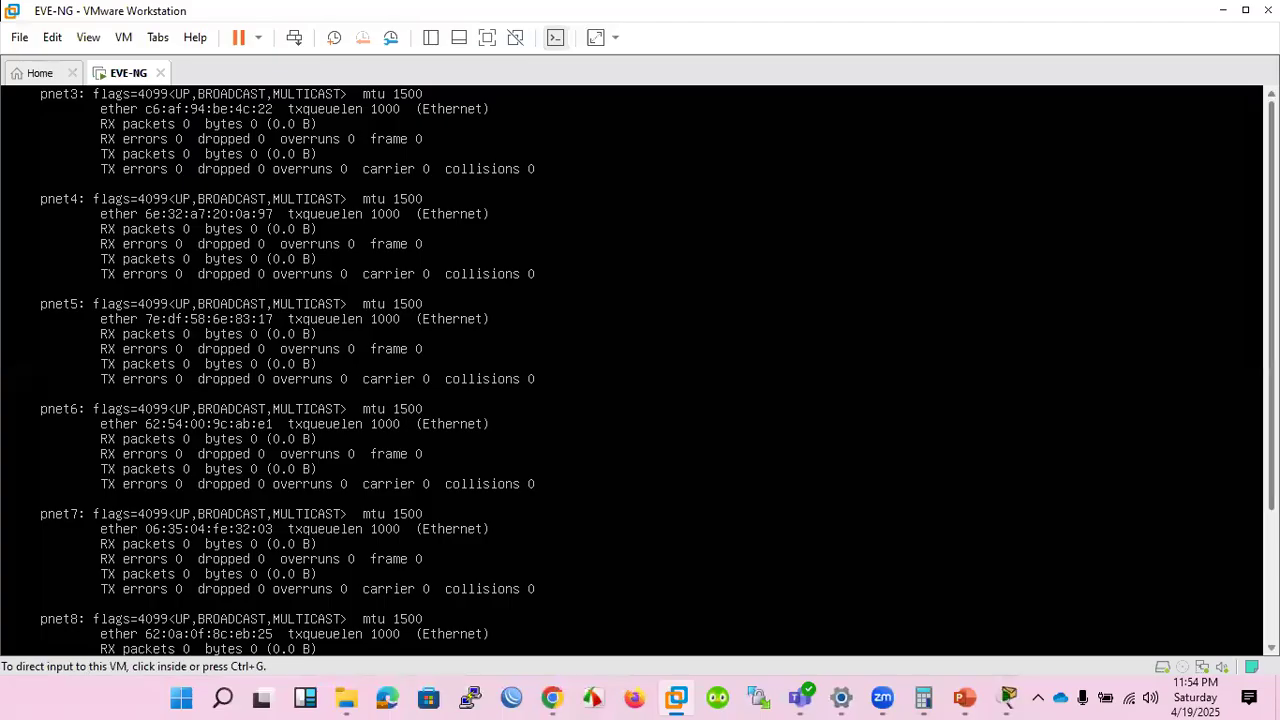
Read to the end of the interface list, quit it, and rerun ifconfig | less to examine the eth0, lo and pnet0 entries.
scroll(640, 370, down, 3)
key(ctrl+g)
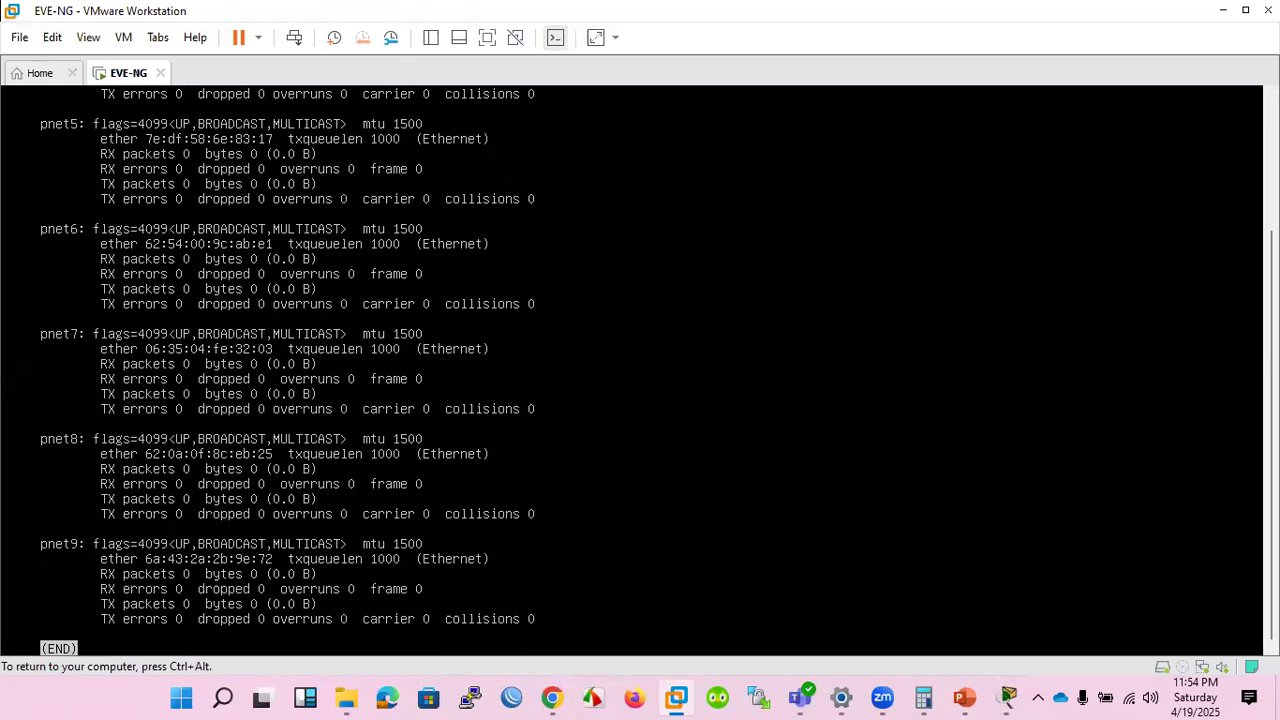
key(q)
key(Up)
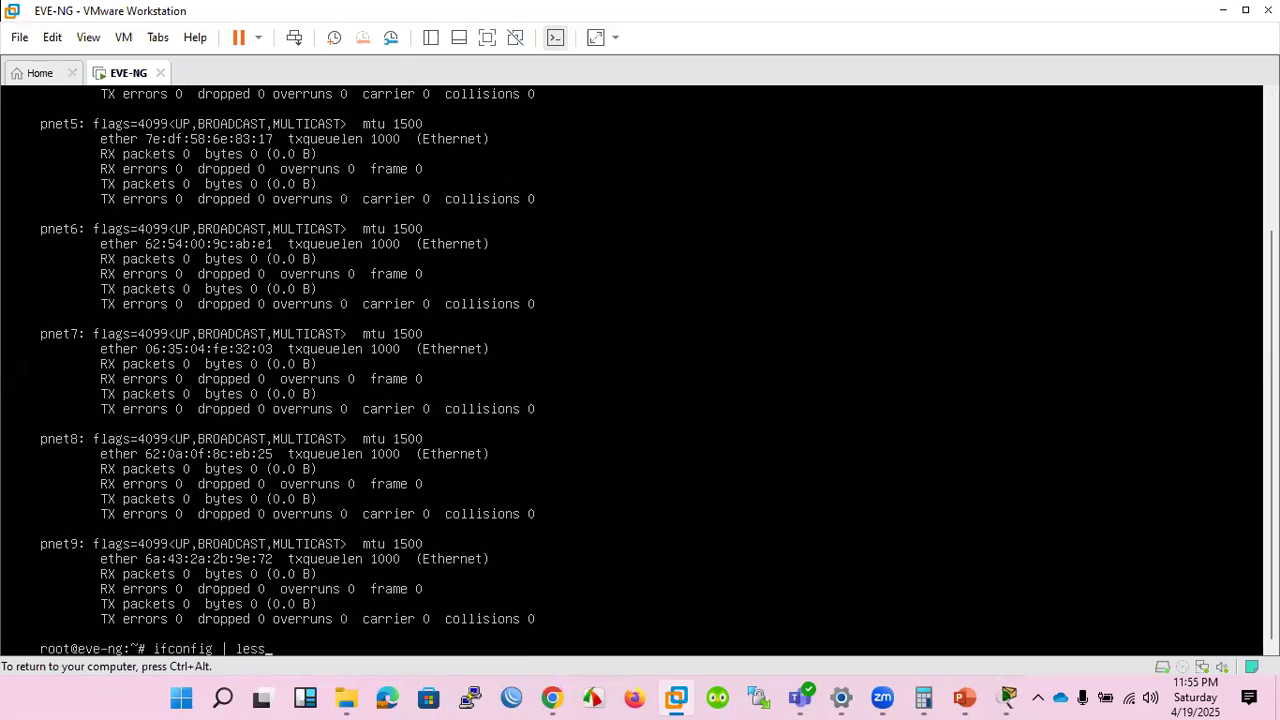
key(Return)
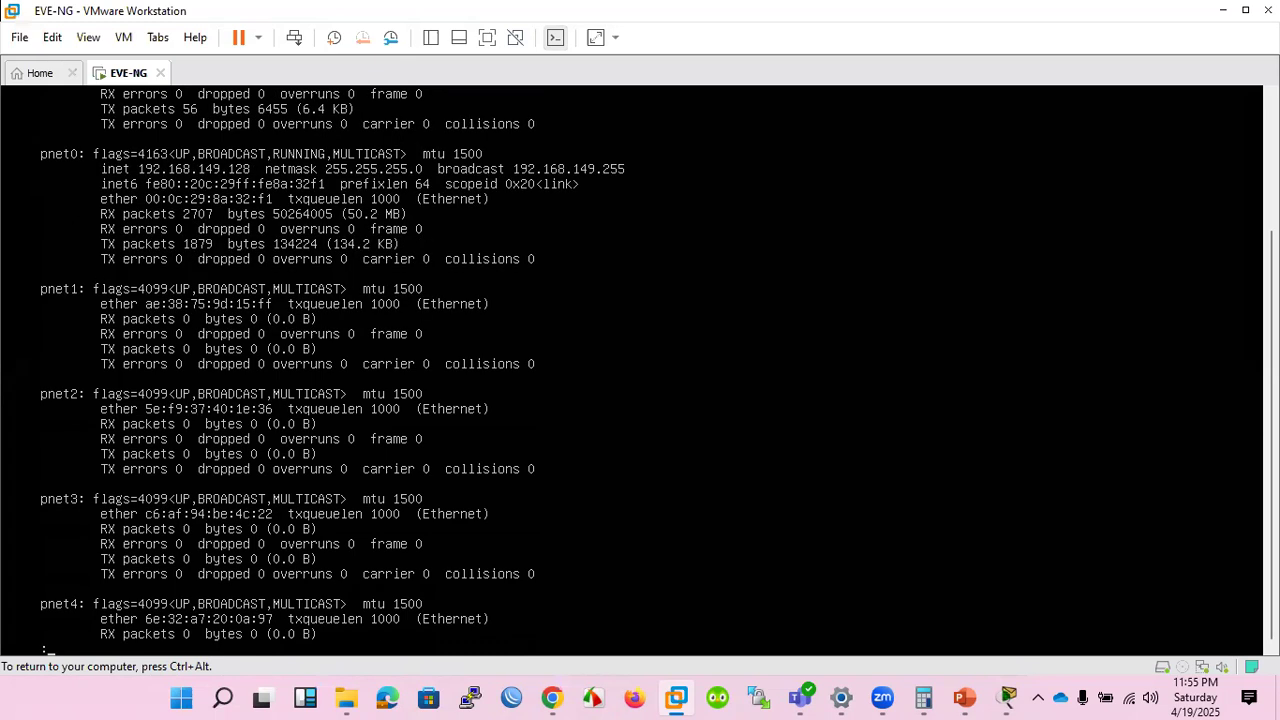
key(ctrl+alt)
scroll(640, 370, up, 4)
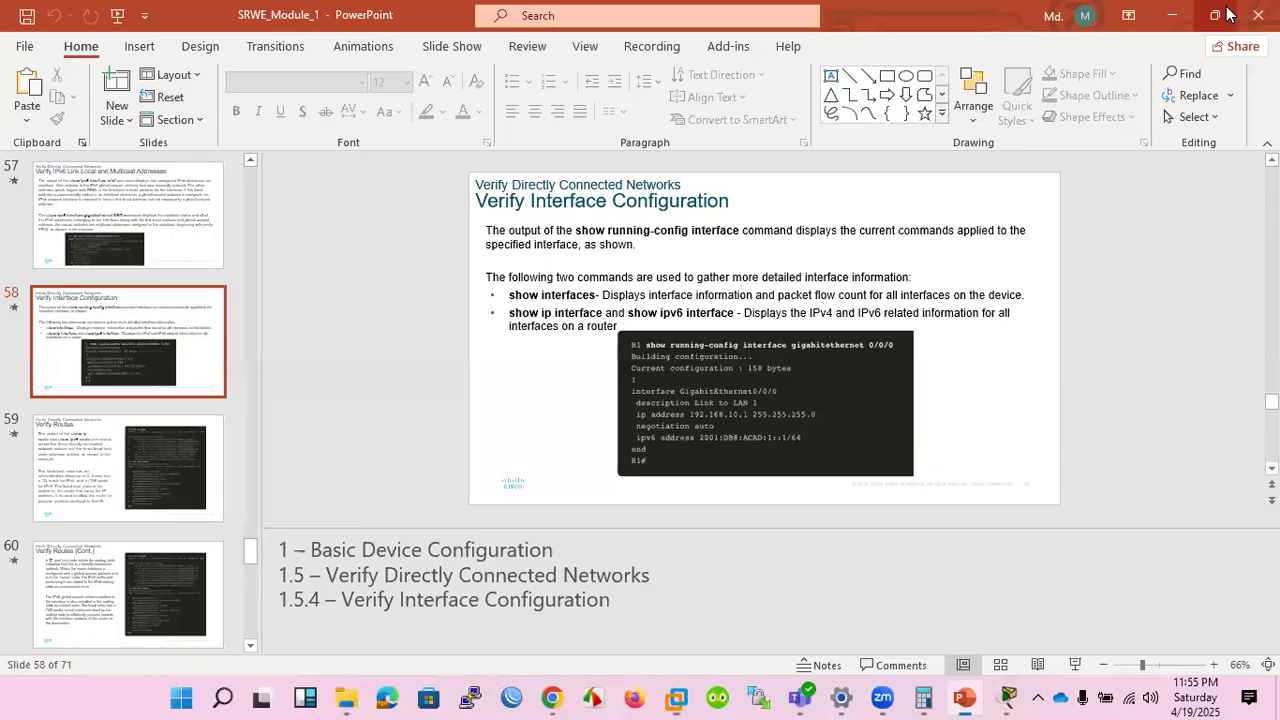
Minimize the virtual machine, switch to Chrome and open 192.168.149.128 in a new tab.
click(1222, 10)
click(552, 697)
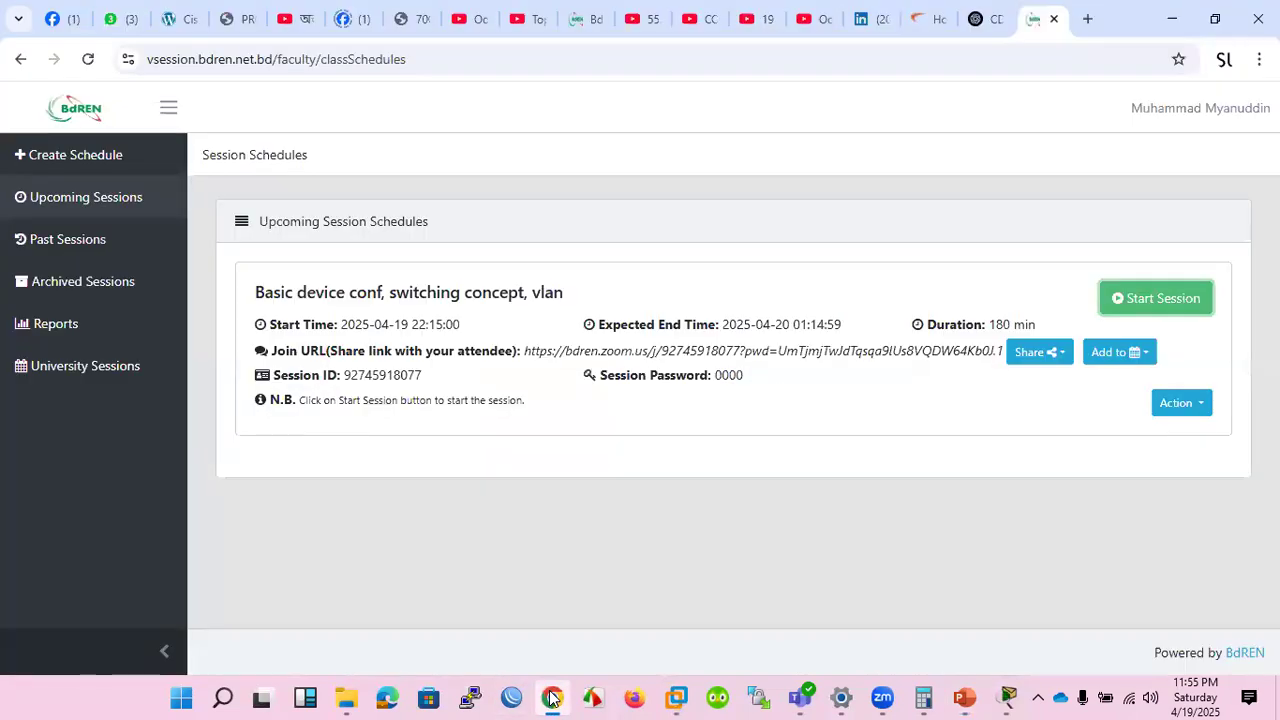
click(1090, 19)
text(19)
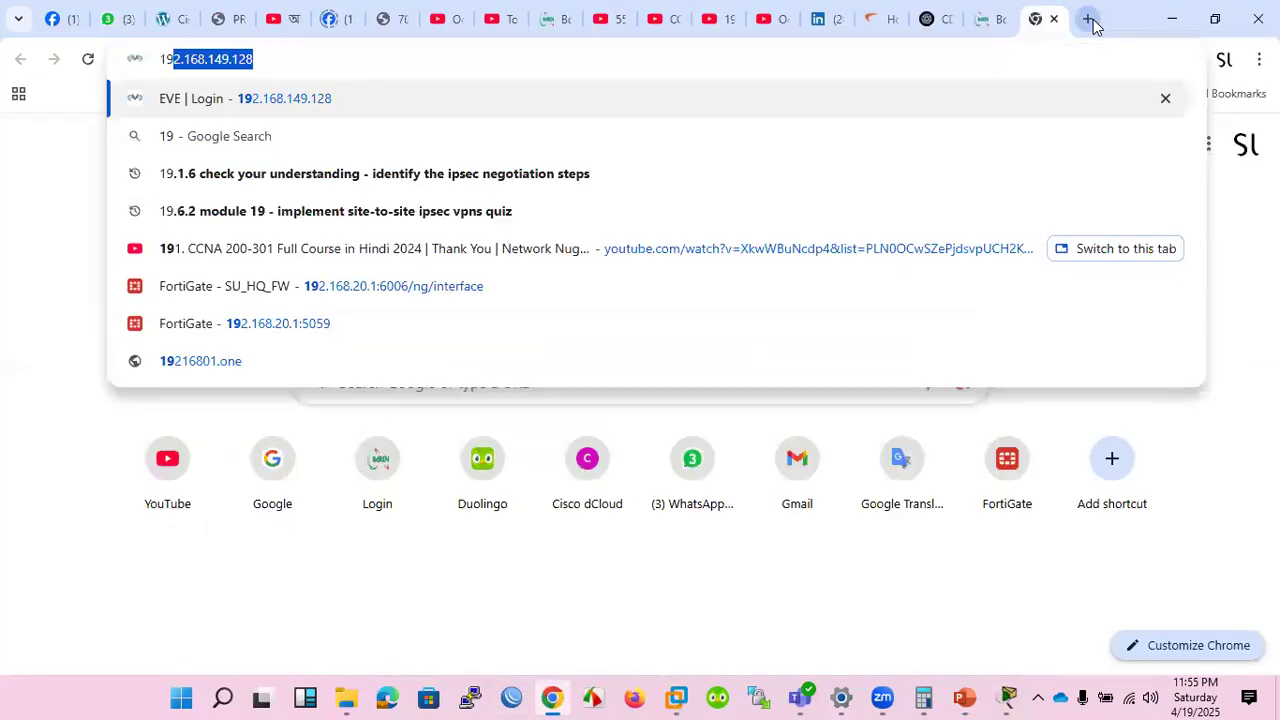
key(Return)
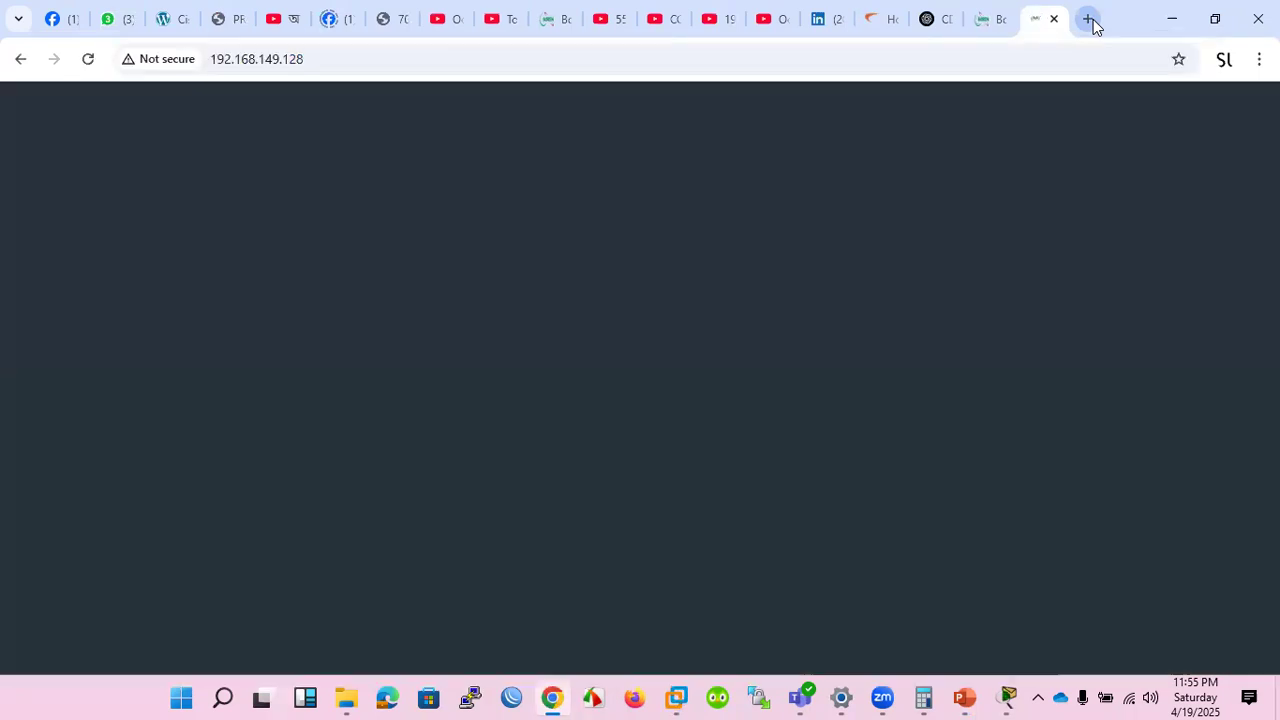
Sign in to the EVE-NG web interface as admin with the account password, keeping Native console.
text(admin)
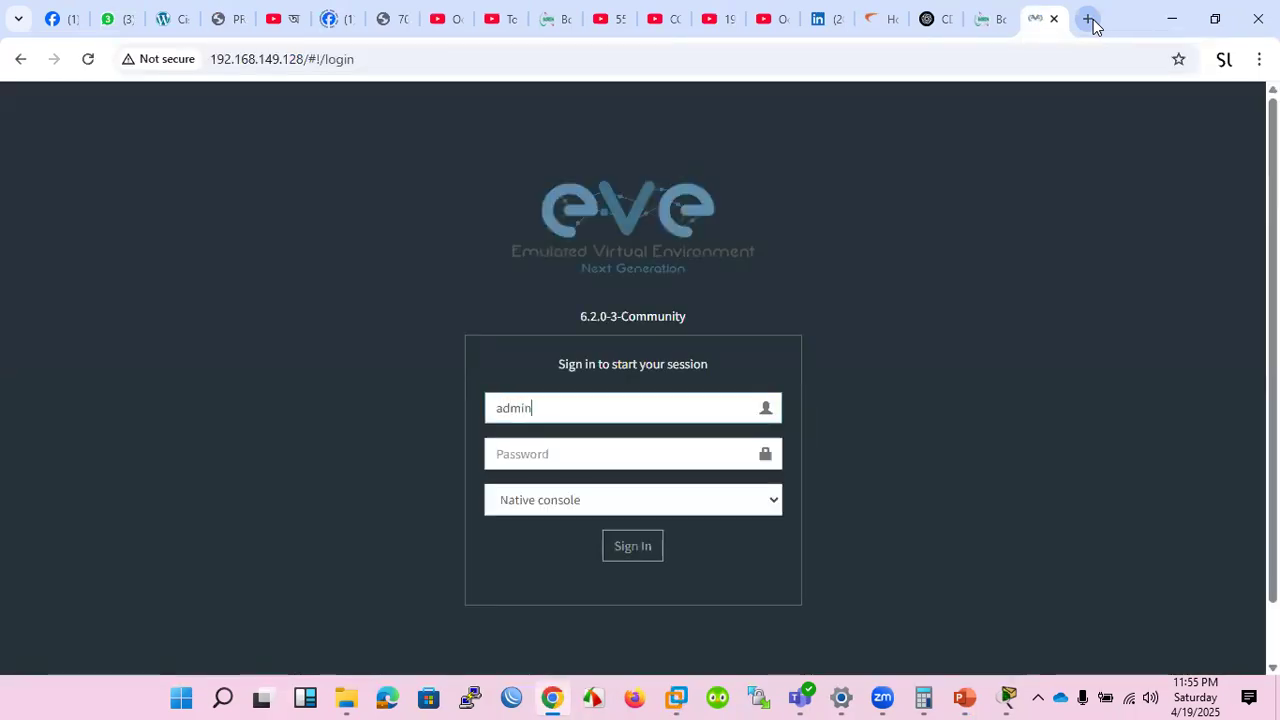
key(Tab)
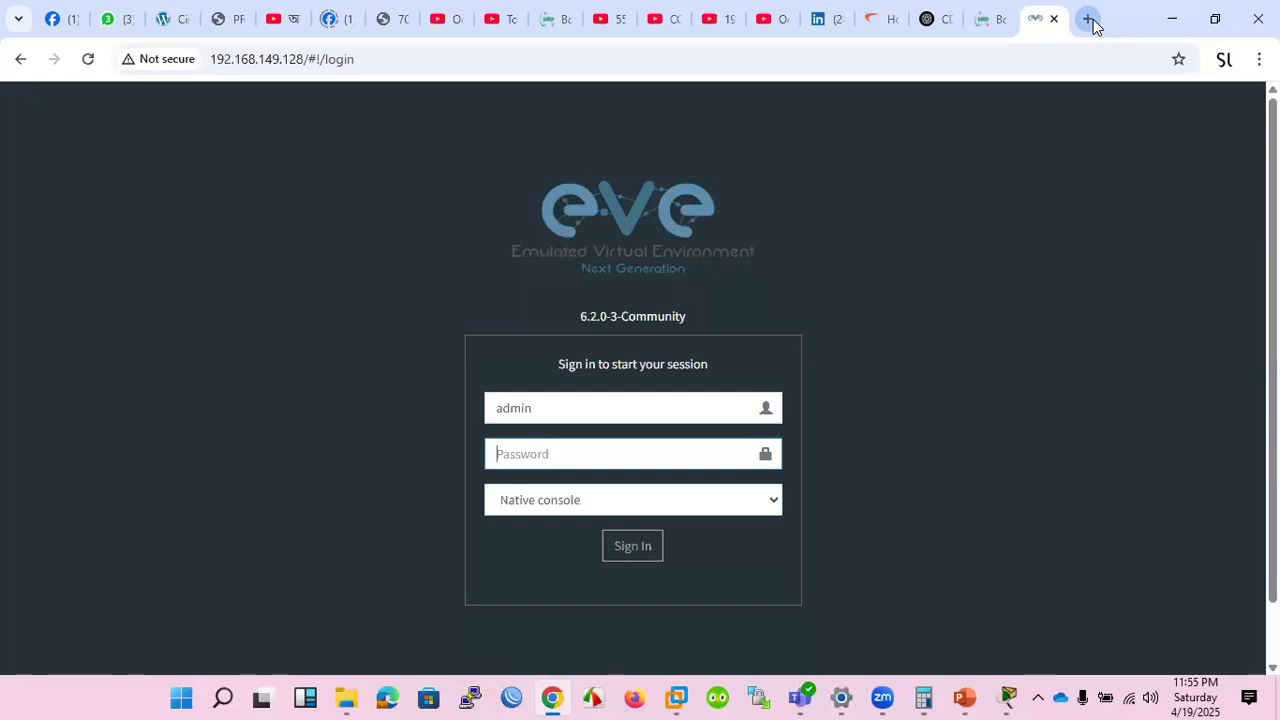
text(eve)
key(Return)
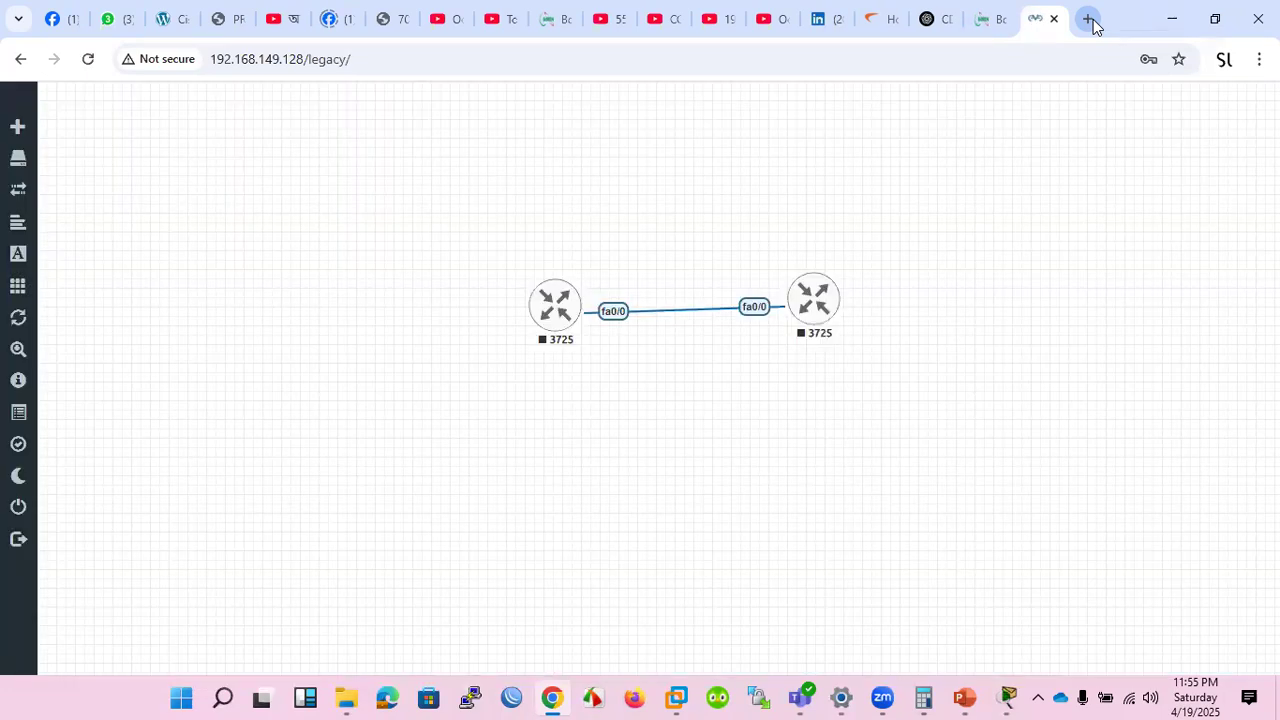
click(975, 694)
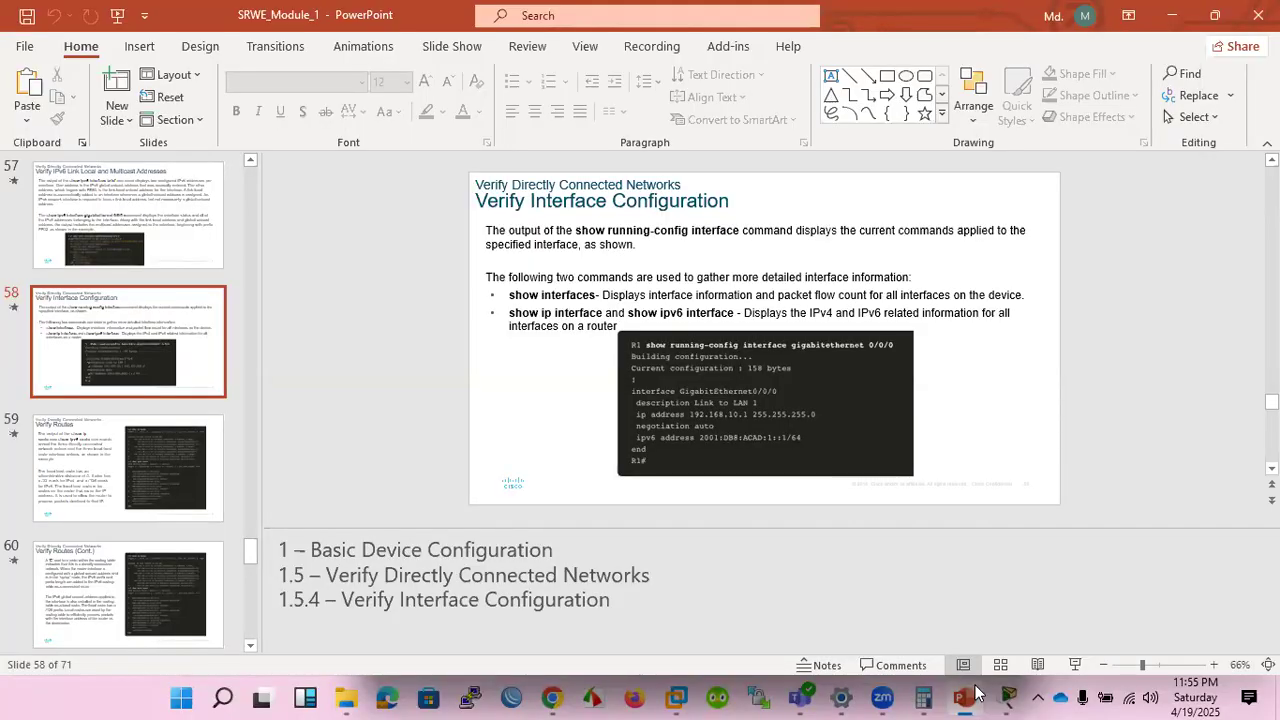
click(975, 694)
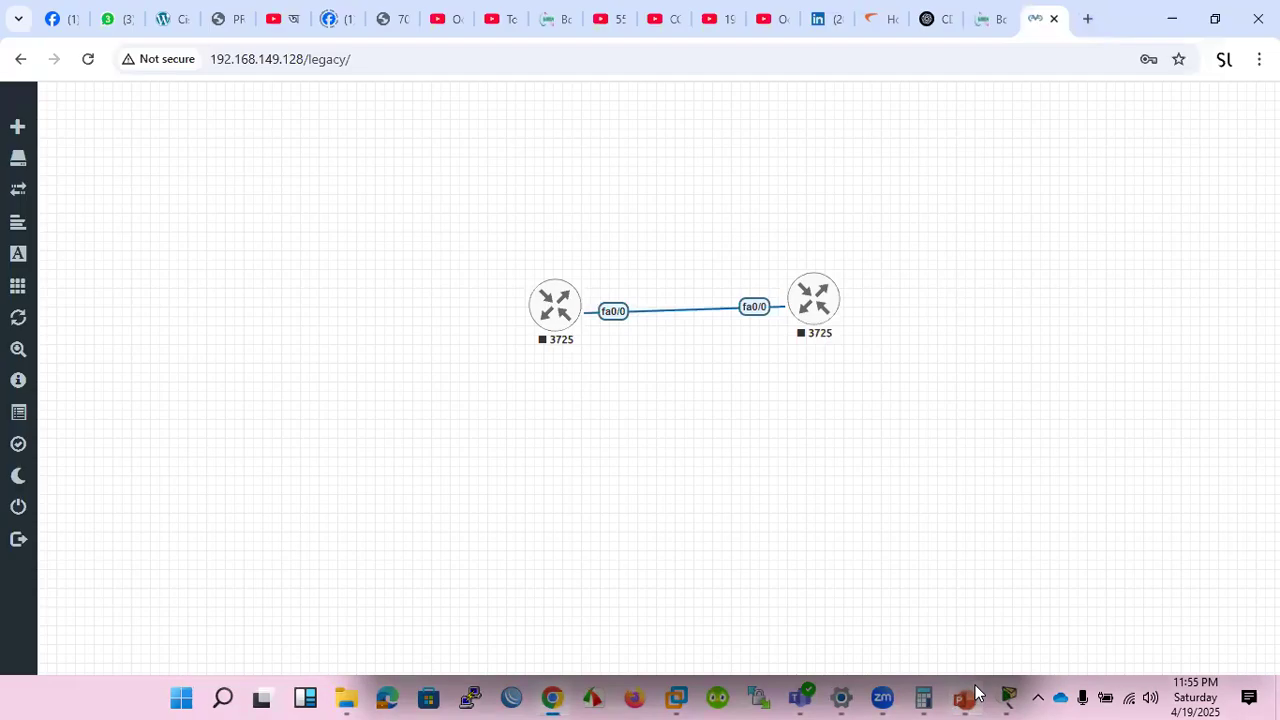
mouse_move(8, 255)
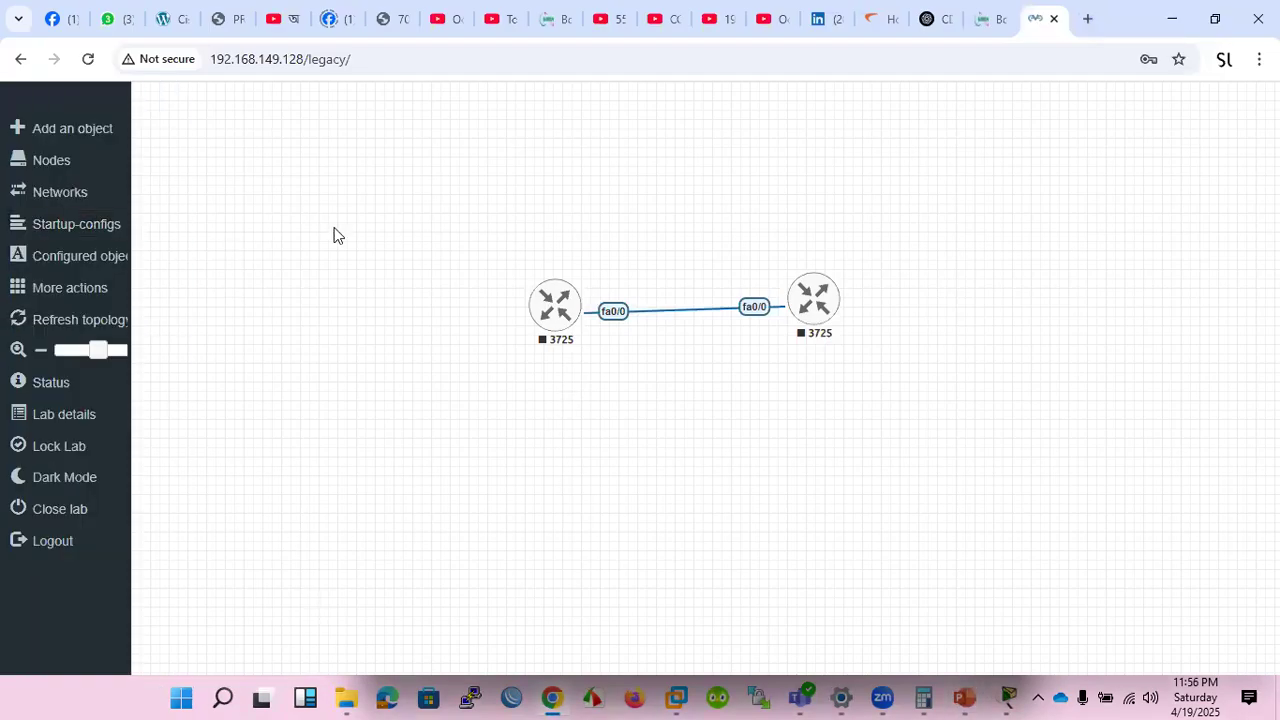
right_click(338, 233)
click(367, 266)
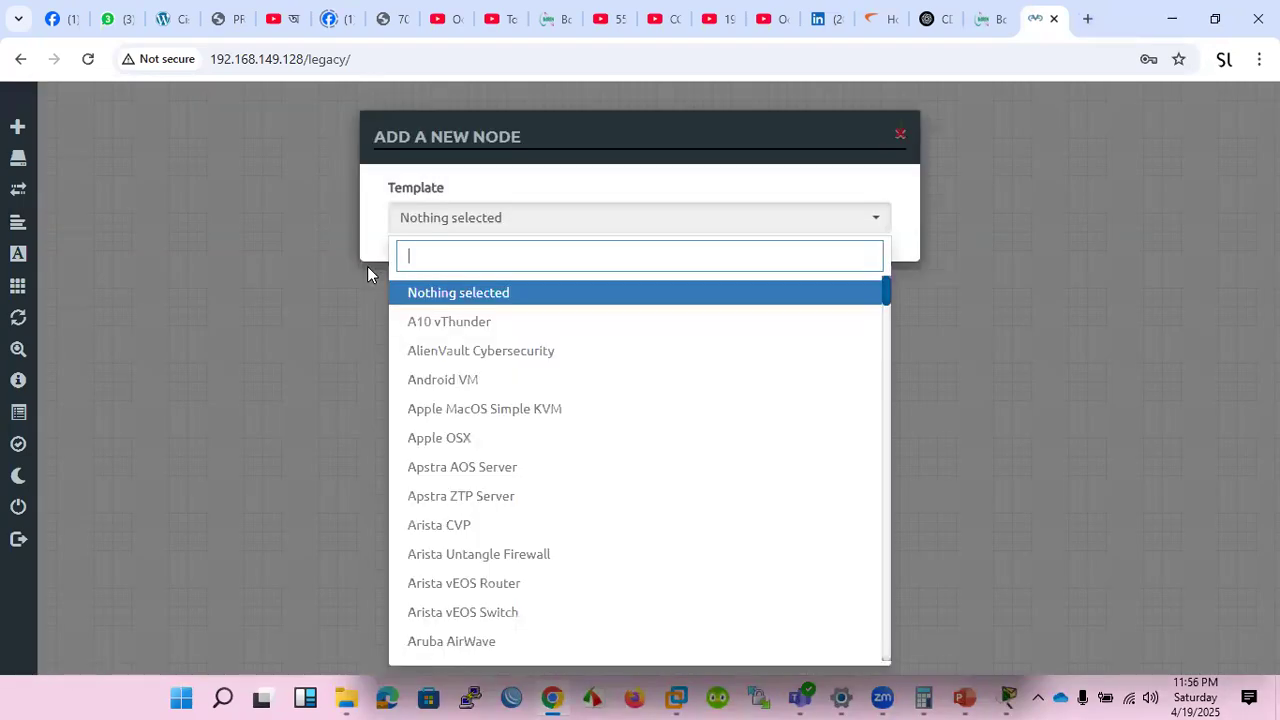
text(ci)
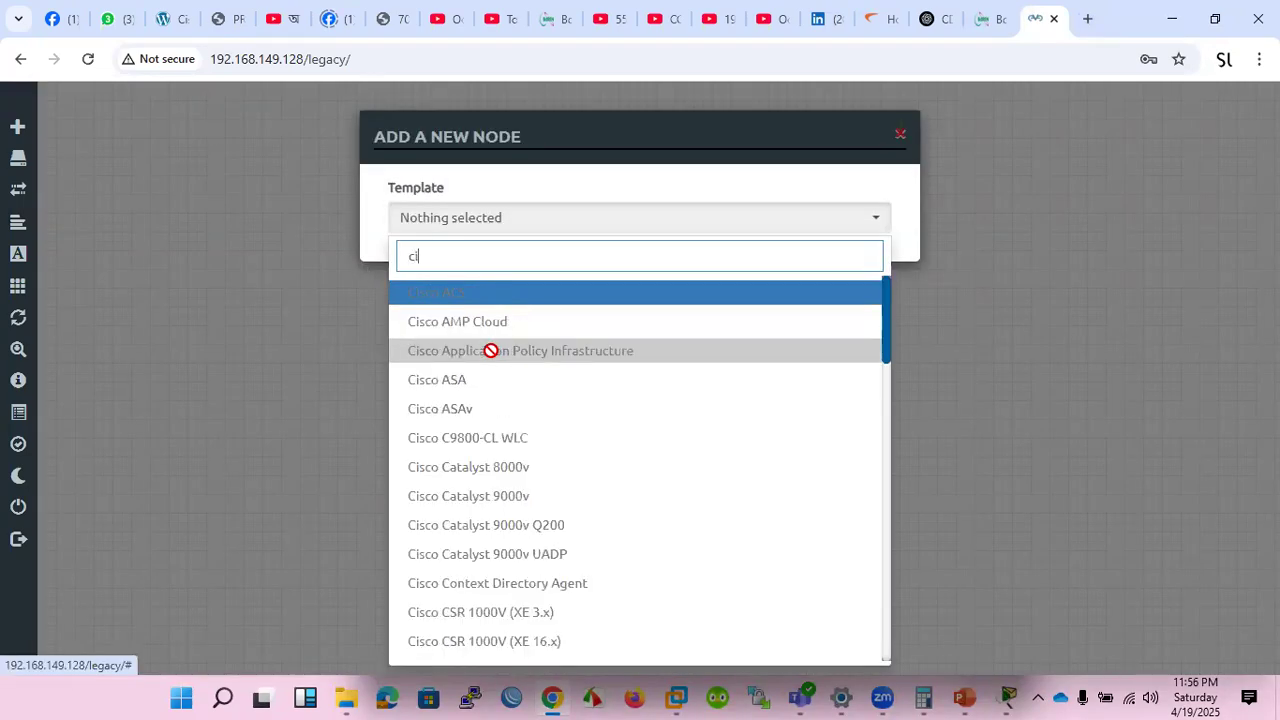
text(sco)
scroll(546, 406, down, 6)
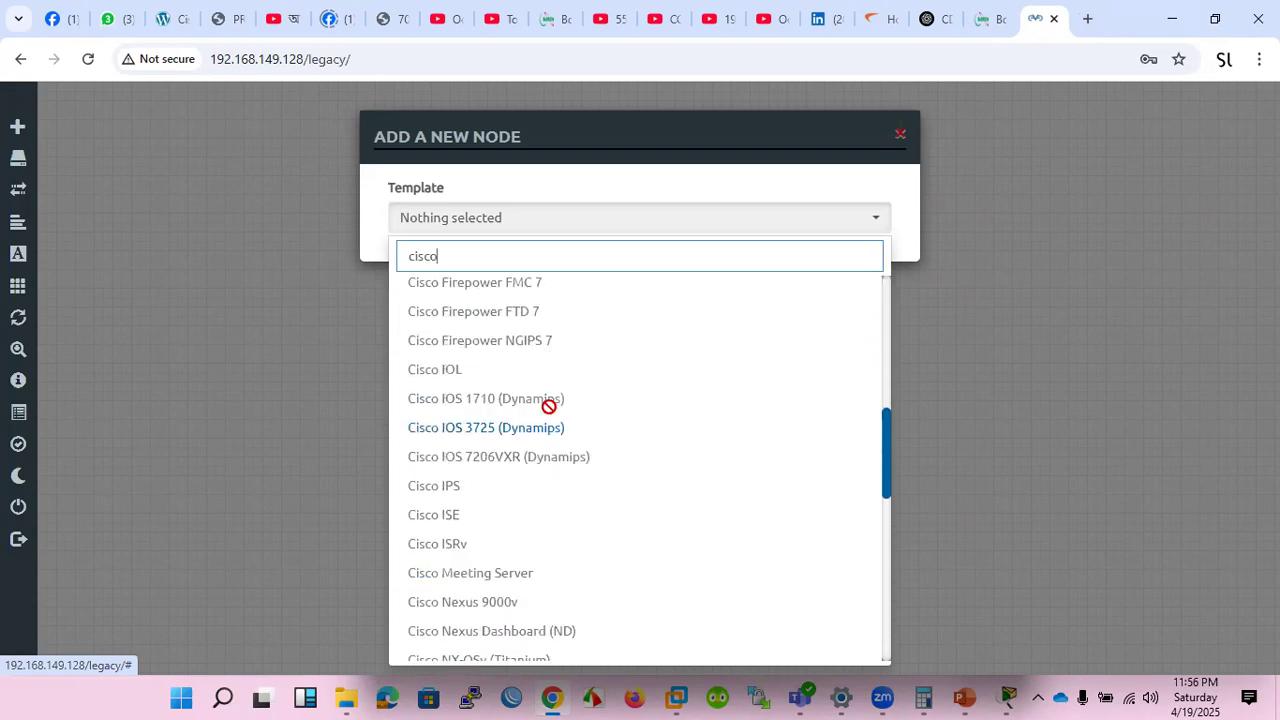
click(514, 437)
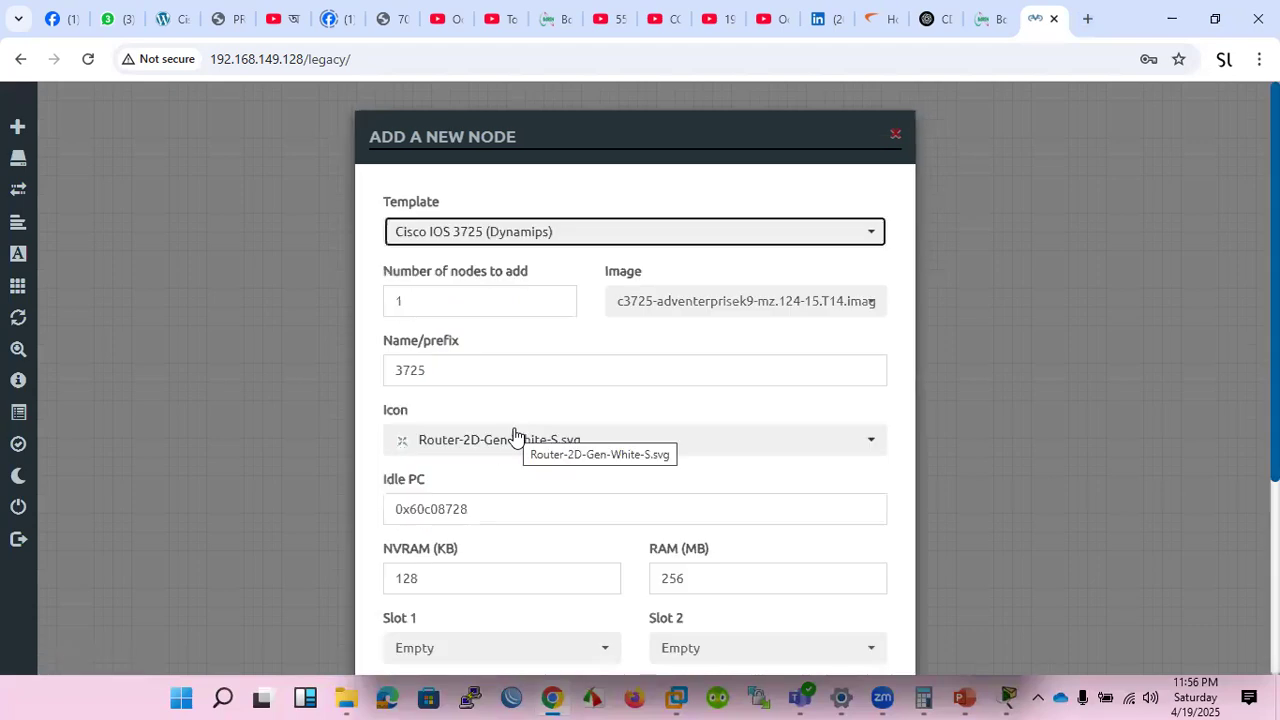
key(Down)
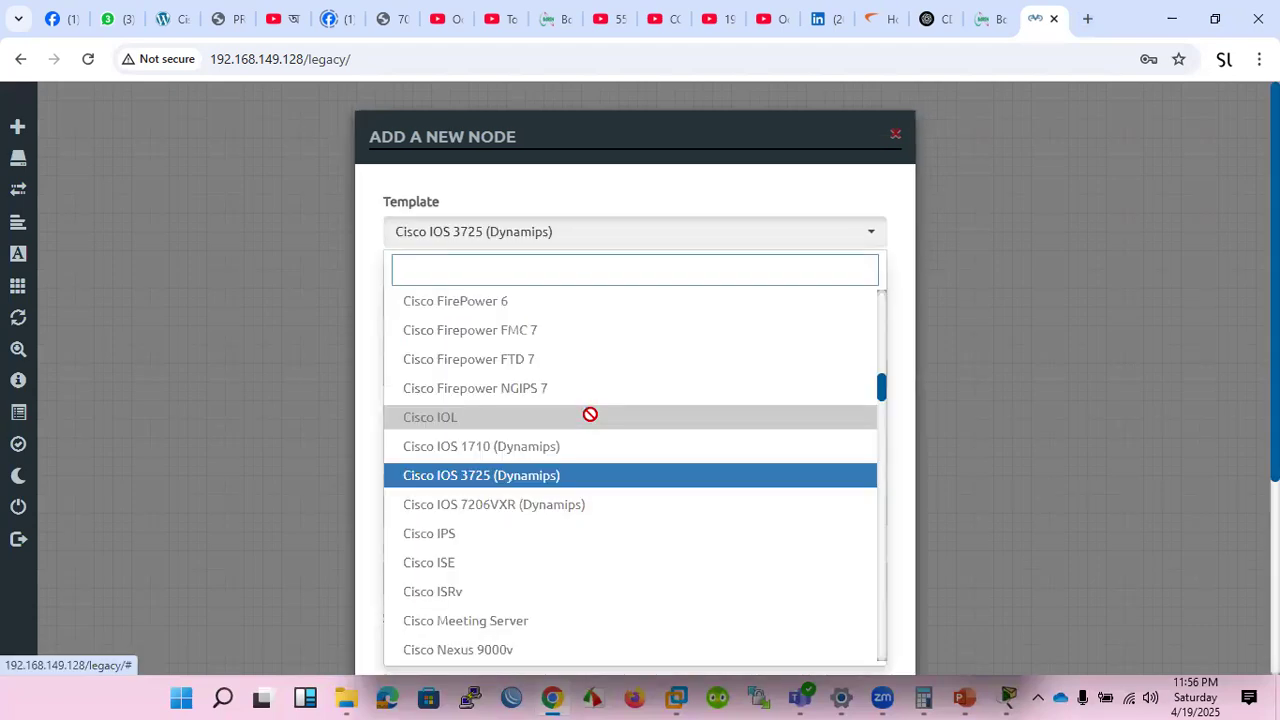
key(Escape)
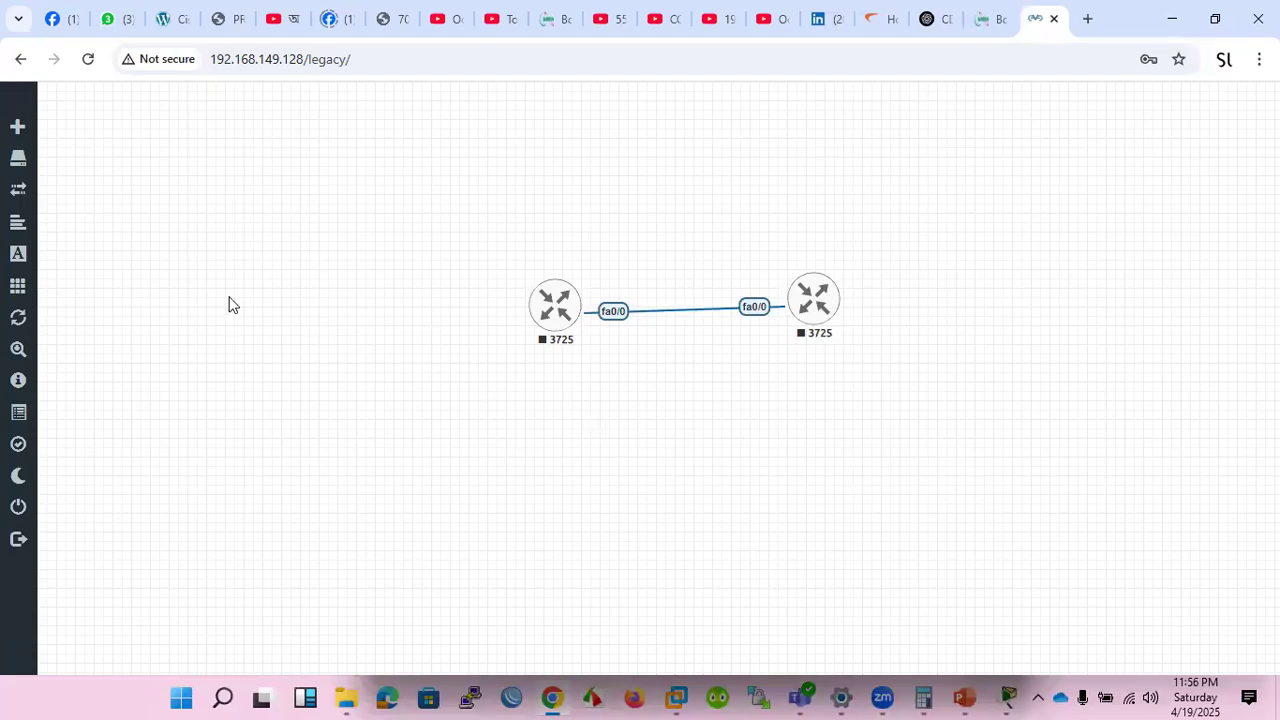
Add one Cisco IOS 3725 (Dynamips) node to the left of the two connected routers, keeping the default settings, and start it.
right_click(229, 298)
click(275, 330)
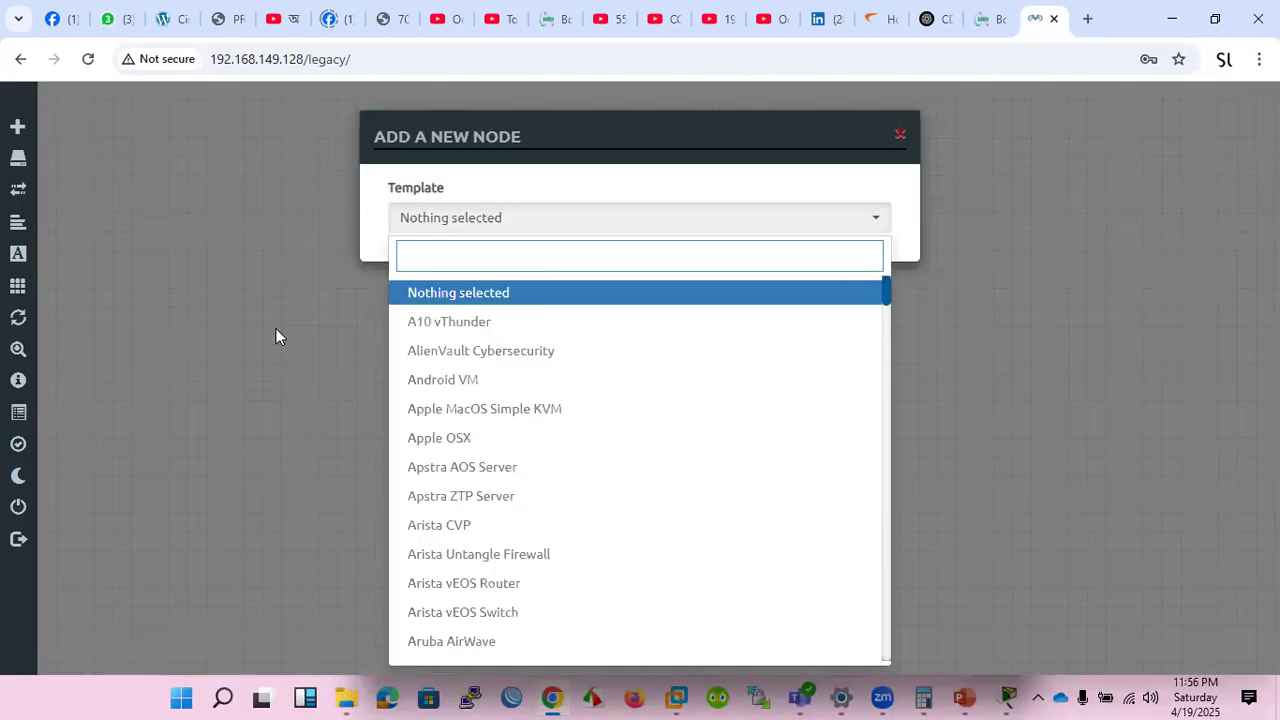
text(cisco)
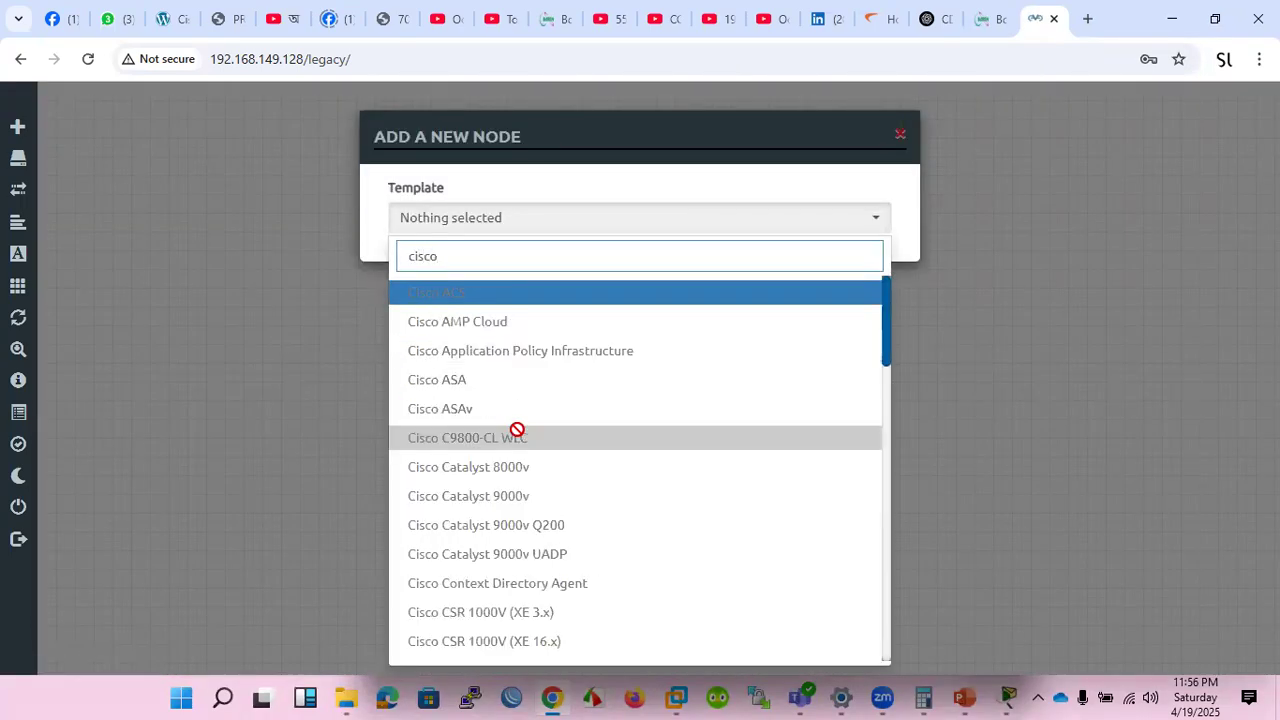
scroll(517, 429, down, 8)
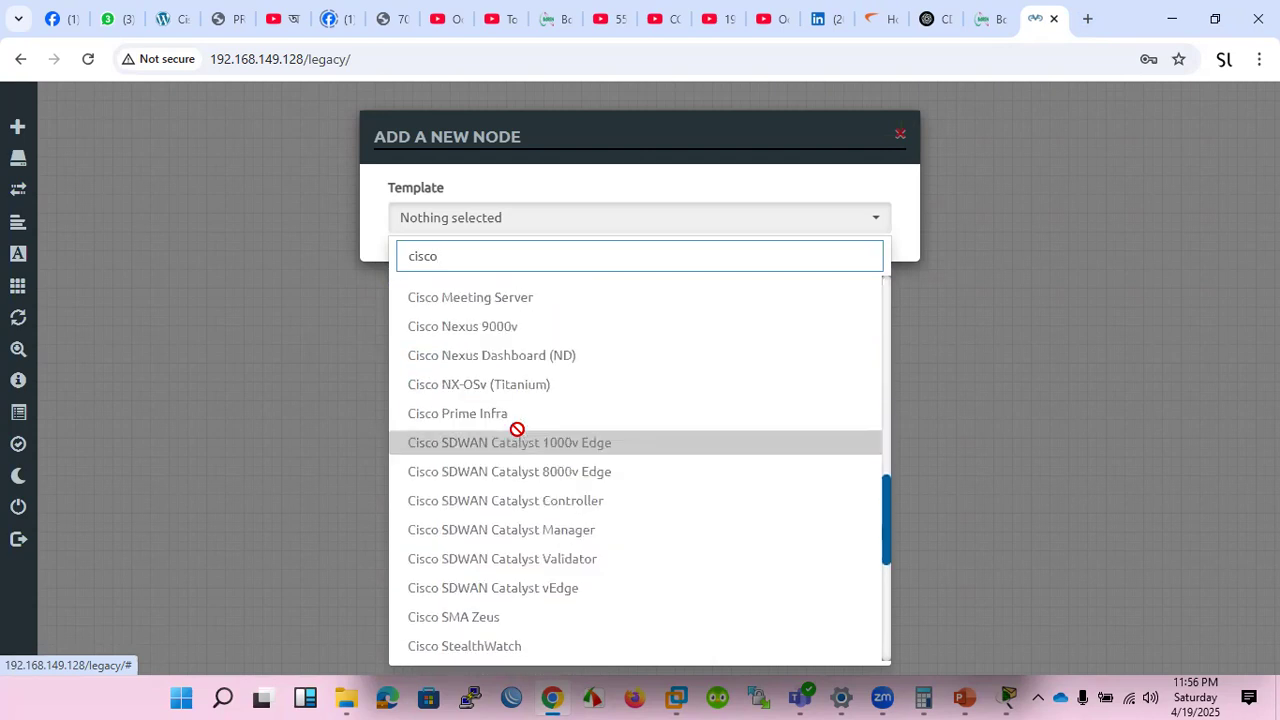
scroll(517, 429, up, 2)
click(502, 340)
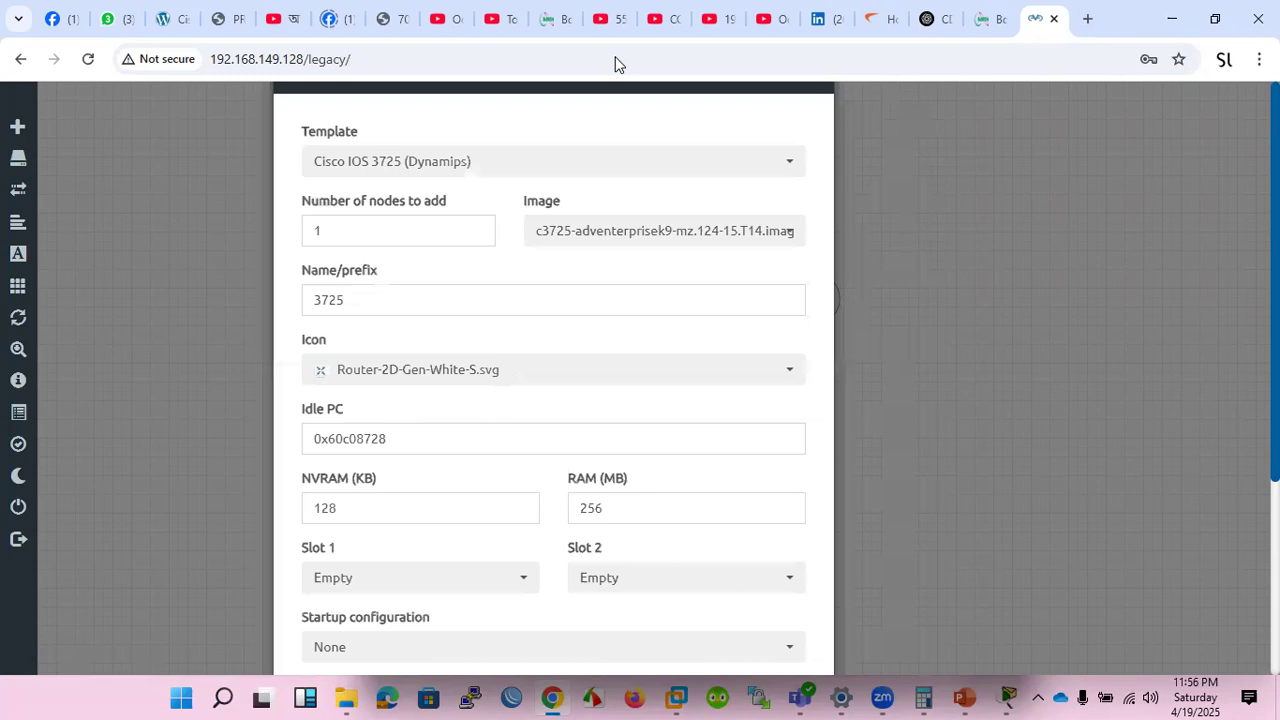
key(ctrl+minus)
key(ctrl+minus)
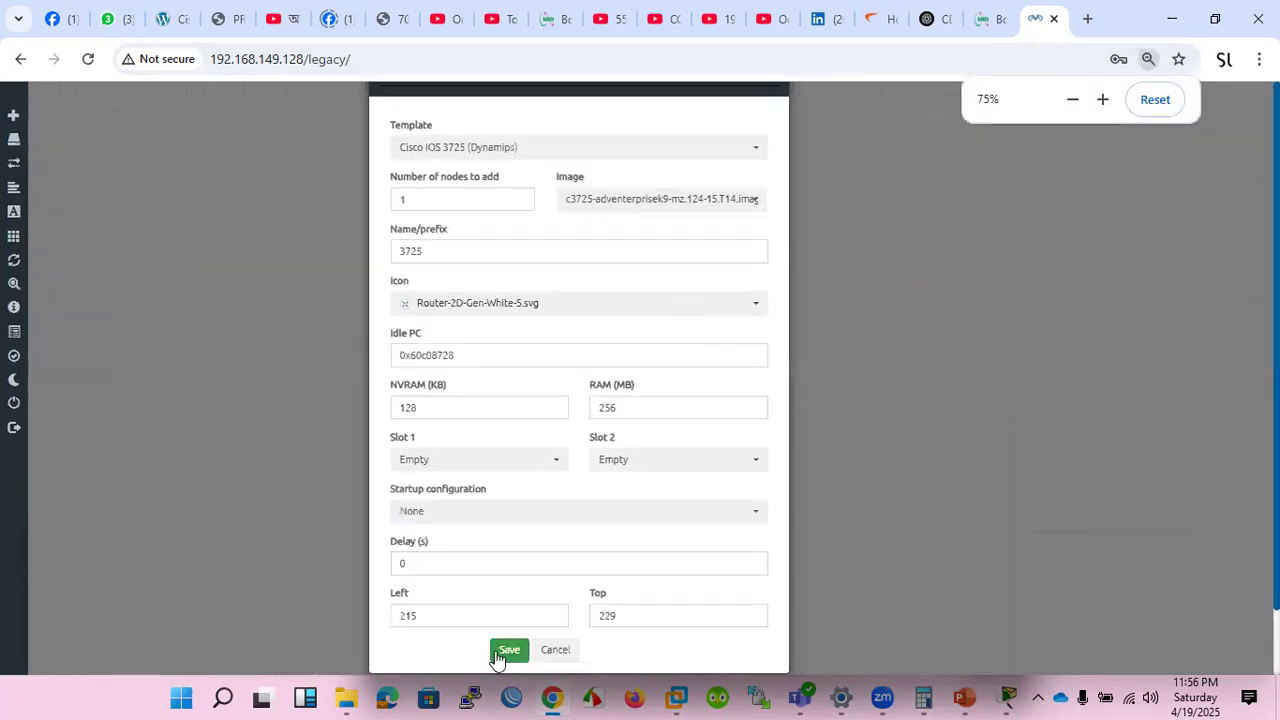
click(502, 649)
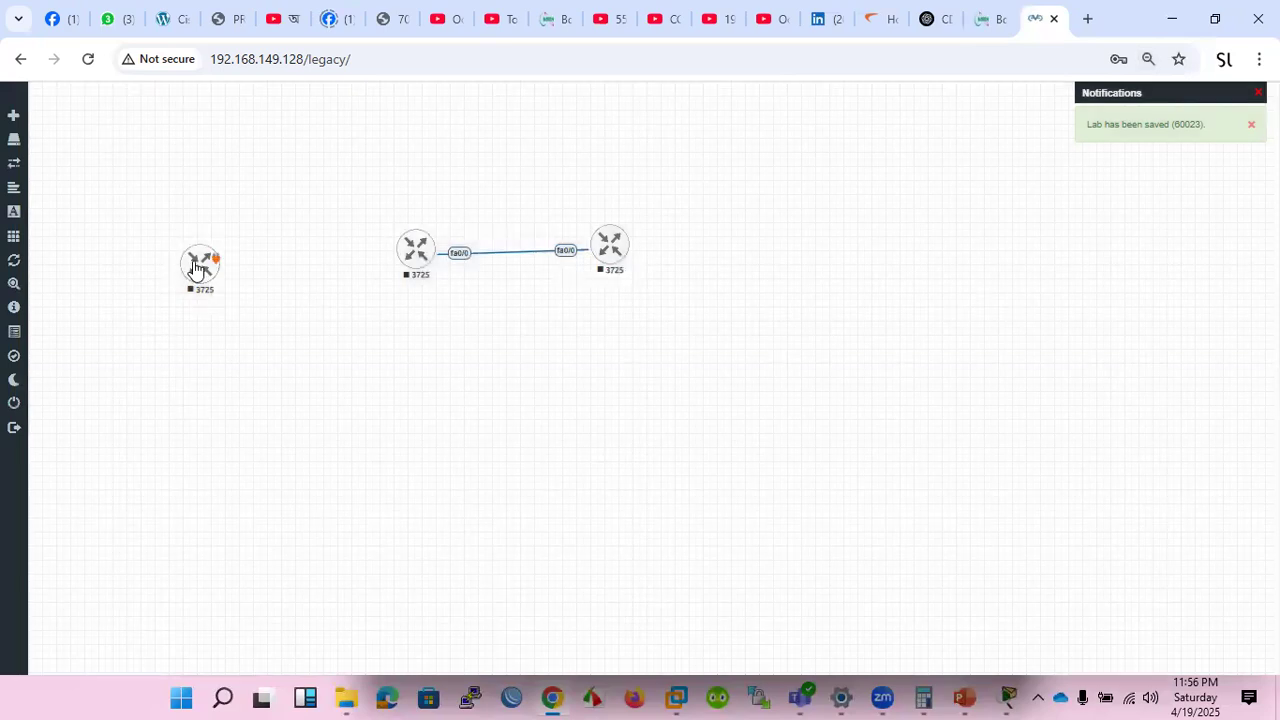
right_click(197, 268)
click(235, 288)
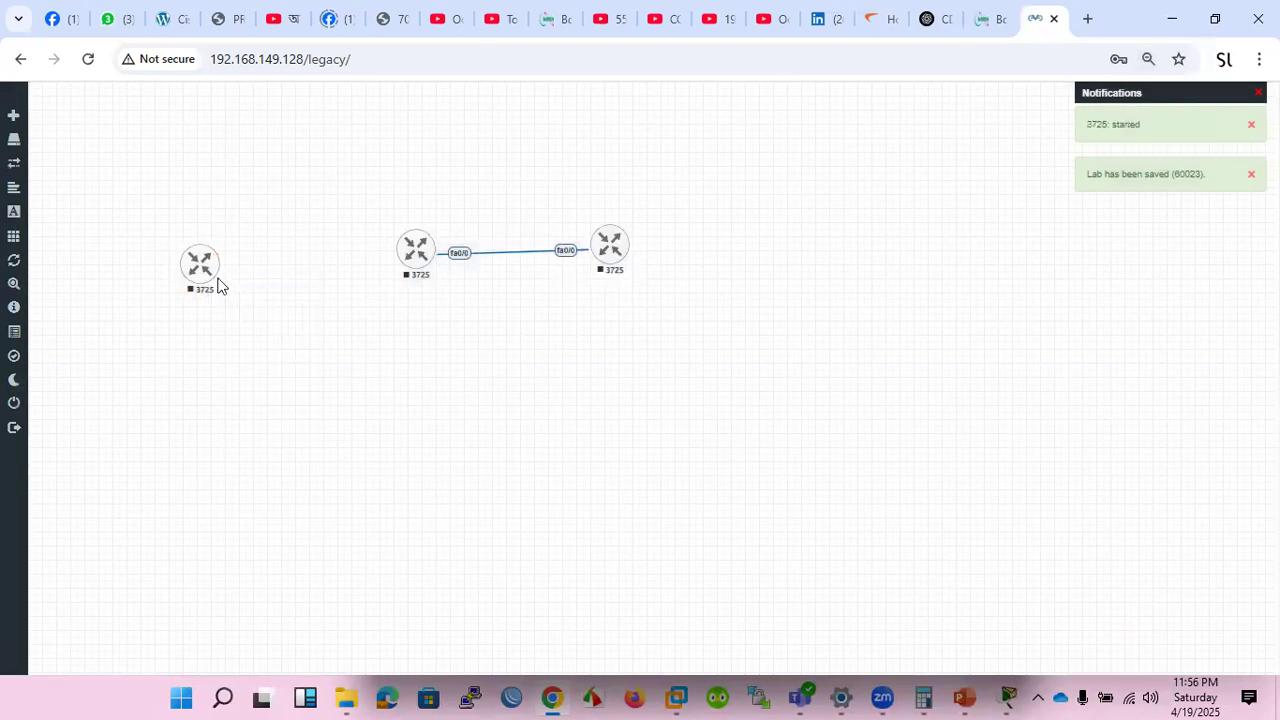
Open the telnet console of the new standalone 3725 router and enlarge it to full screen.
right_click(197, 268)
click(286, 184)
click(193, 269)
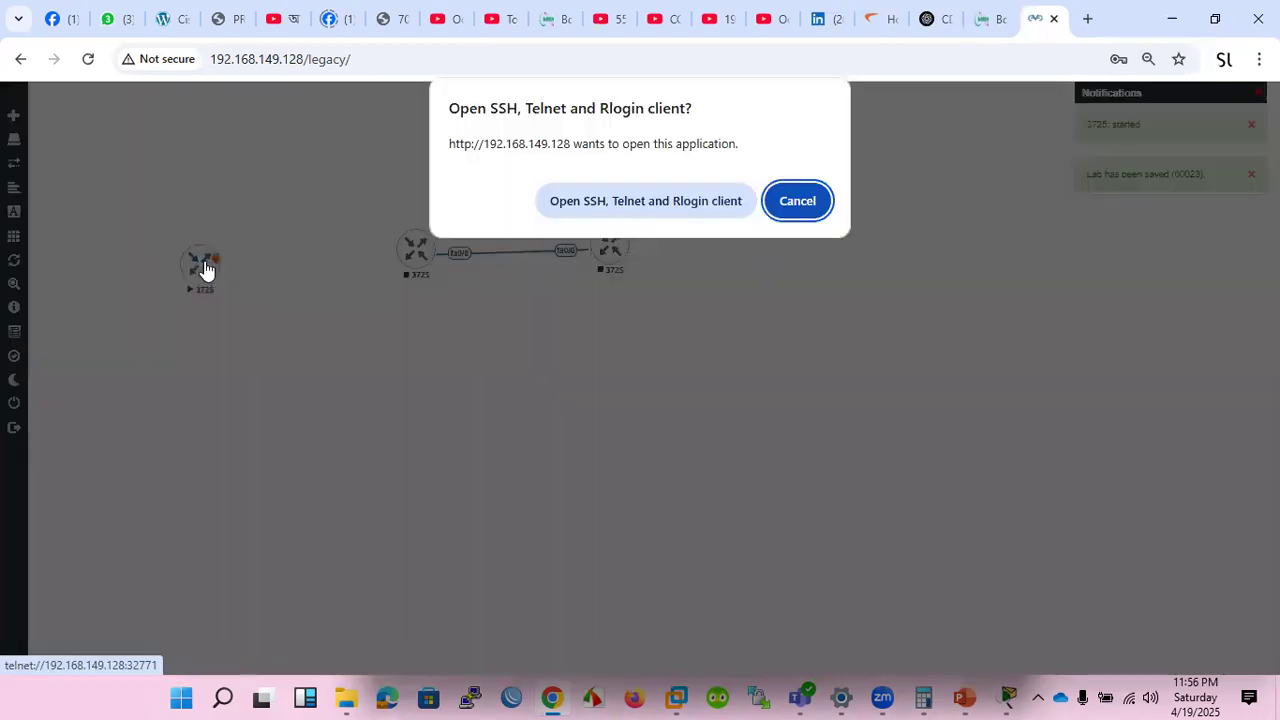
click(564, 204)
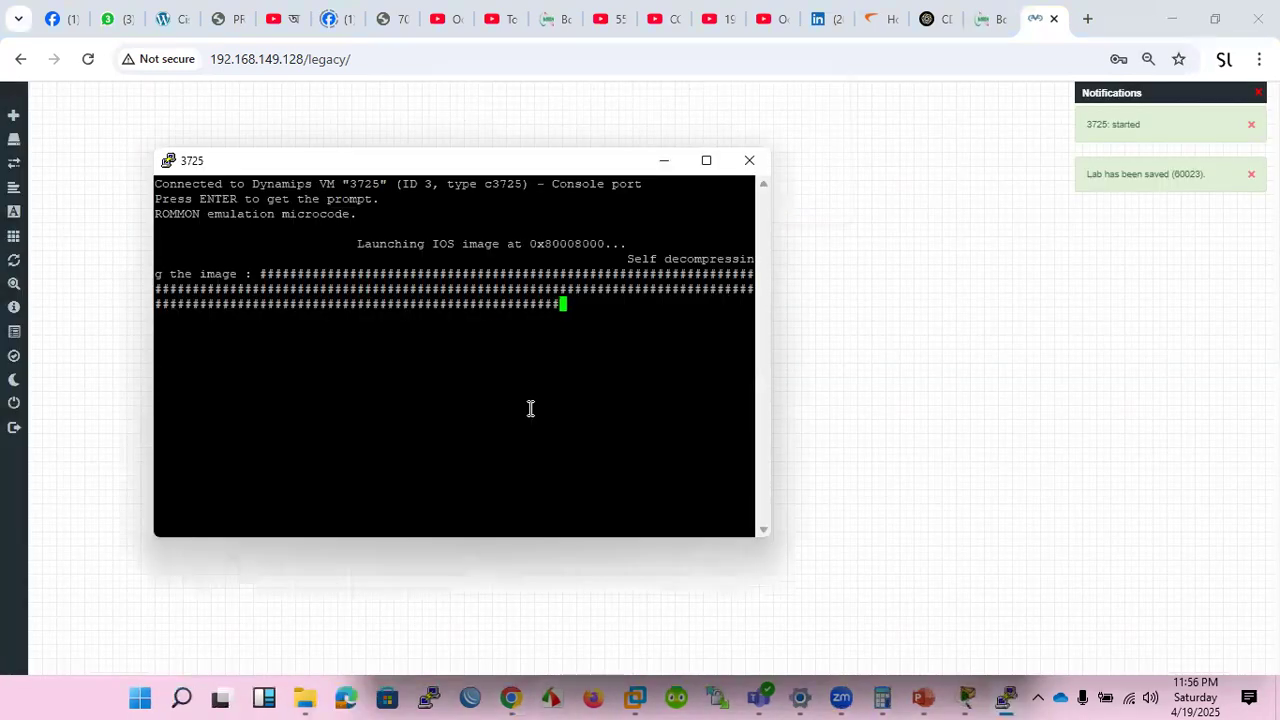
click(706, 160)
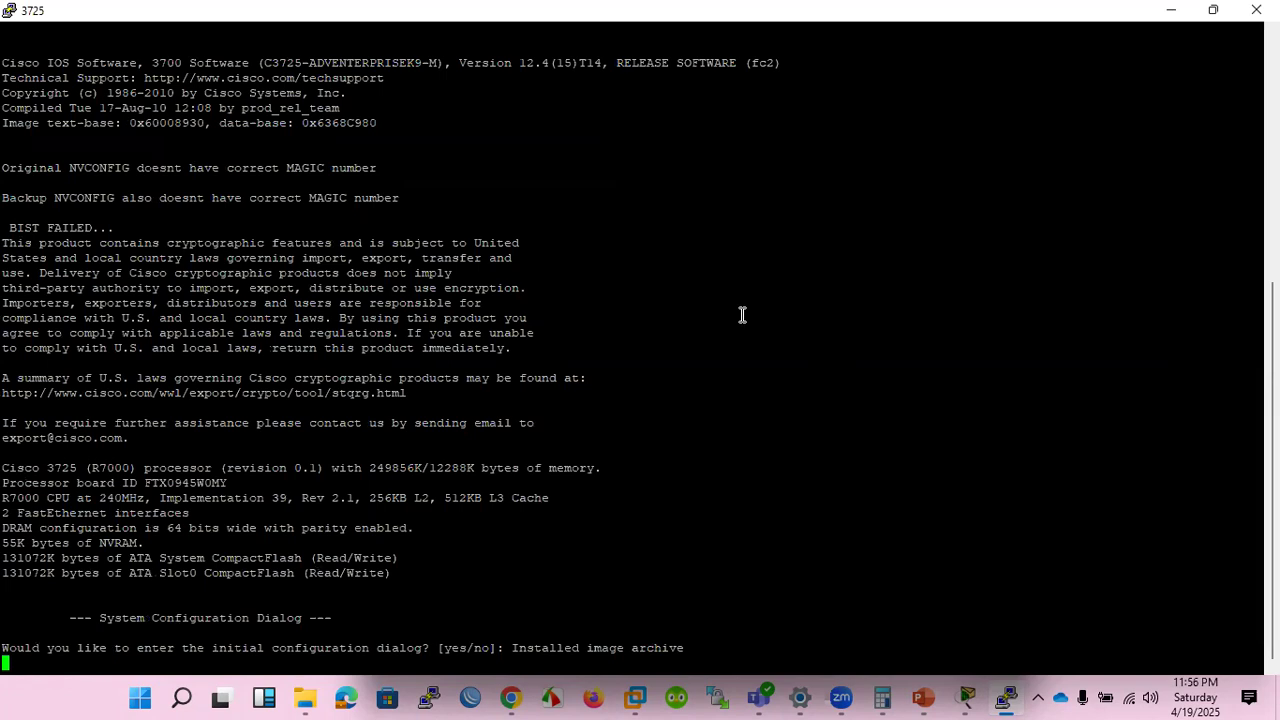
Decline the initial configuration dialog with no and bring up the router's user prompt.
key(Return)
text(no)
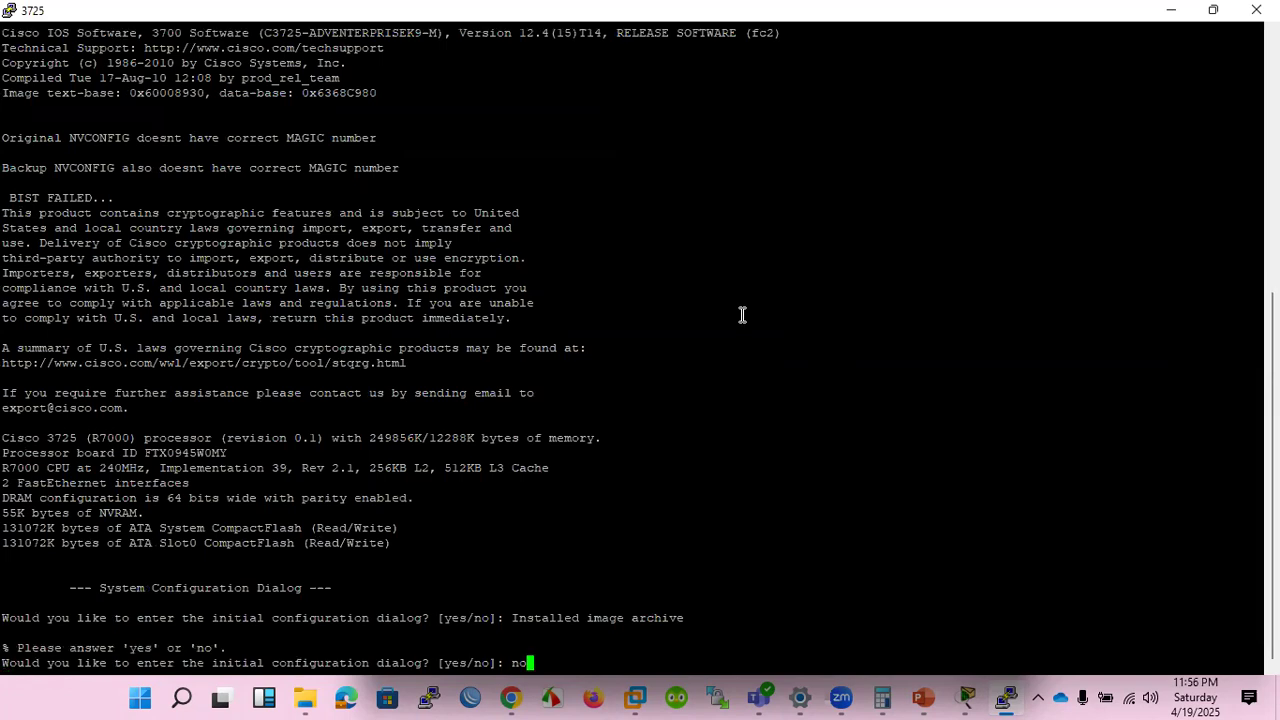
key(Return)
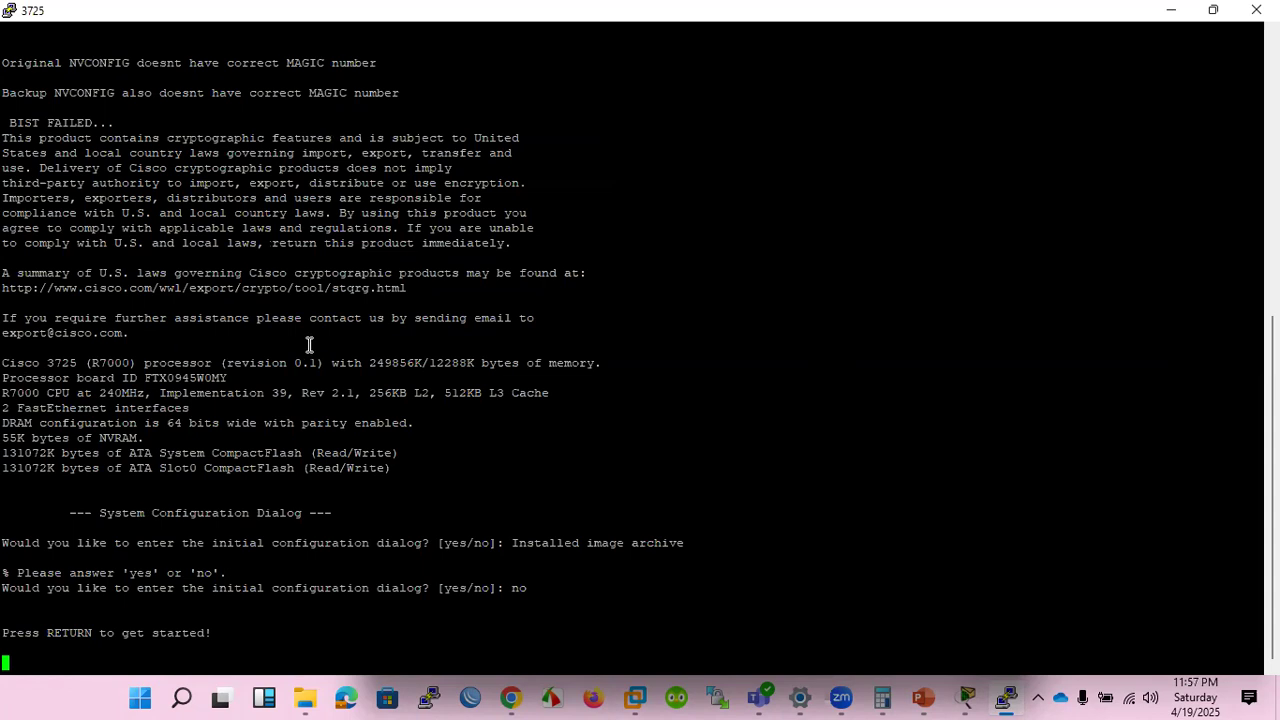
key(Return)
key(Return)
key(Return)
key(Return)
key(Return)
key(Return)
key(Return)
key(Return)
key(Return)
key(Return)
key(Return)
key(Return)
key(Return)
key(Return)
key(Return)
key(Return)
key(Return)
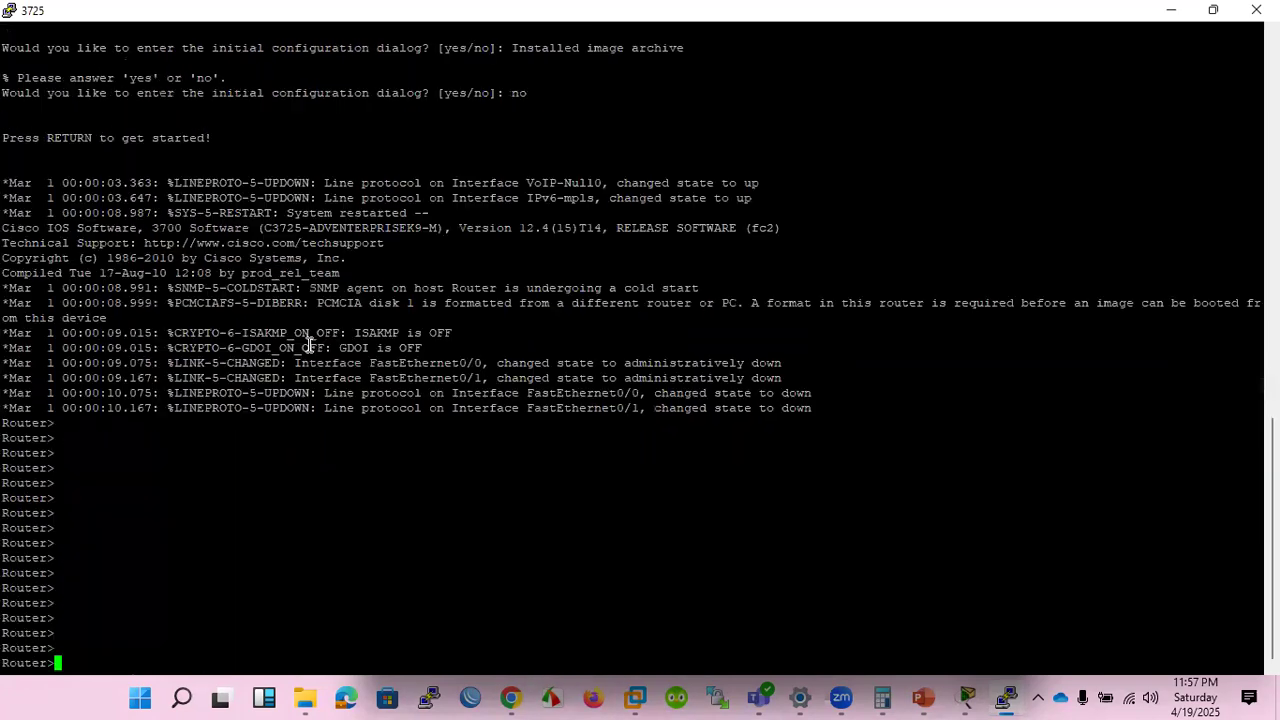
Enter privileged mode and list the router's interfaces with sh ip int br.
text(en)
key(Return)
key(Return)
key(Return)
key(Return)
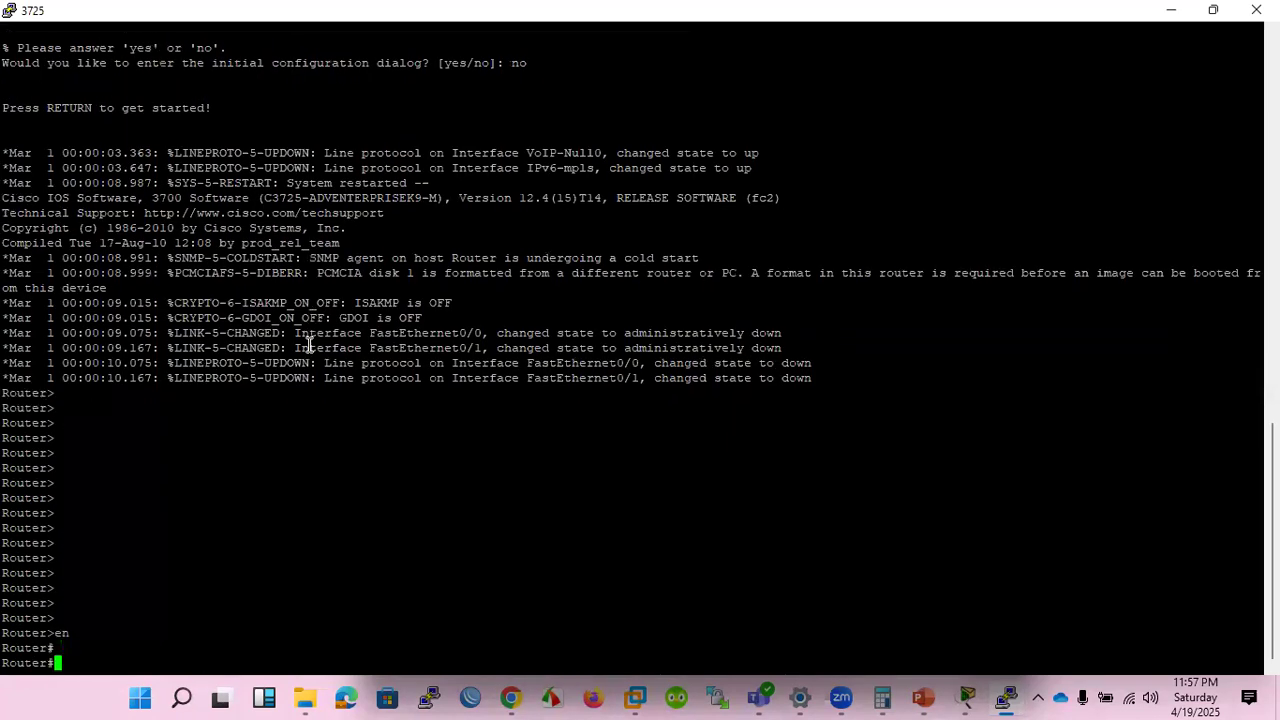
text(sh)
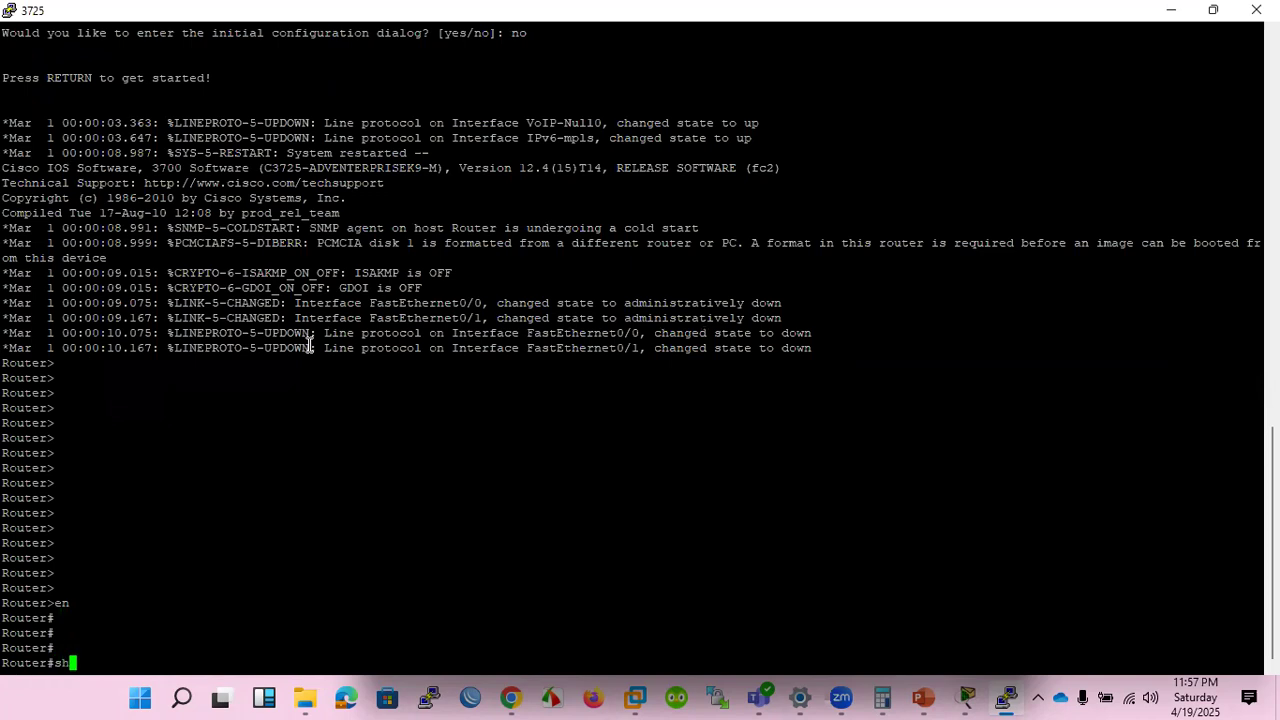
text( ip int br)
key(Return)
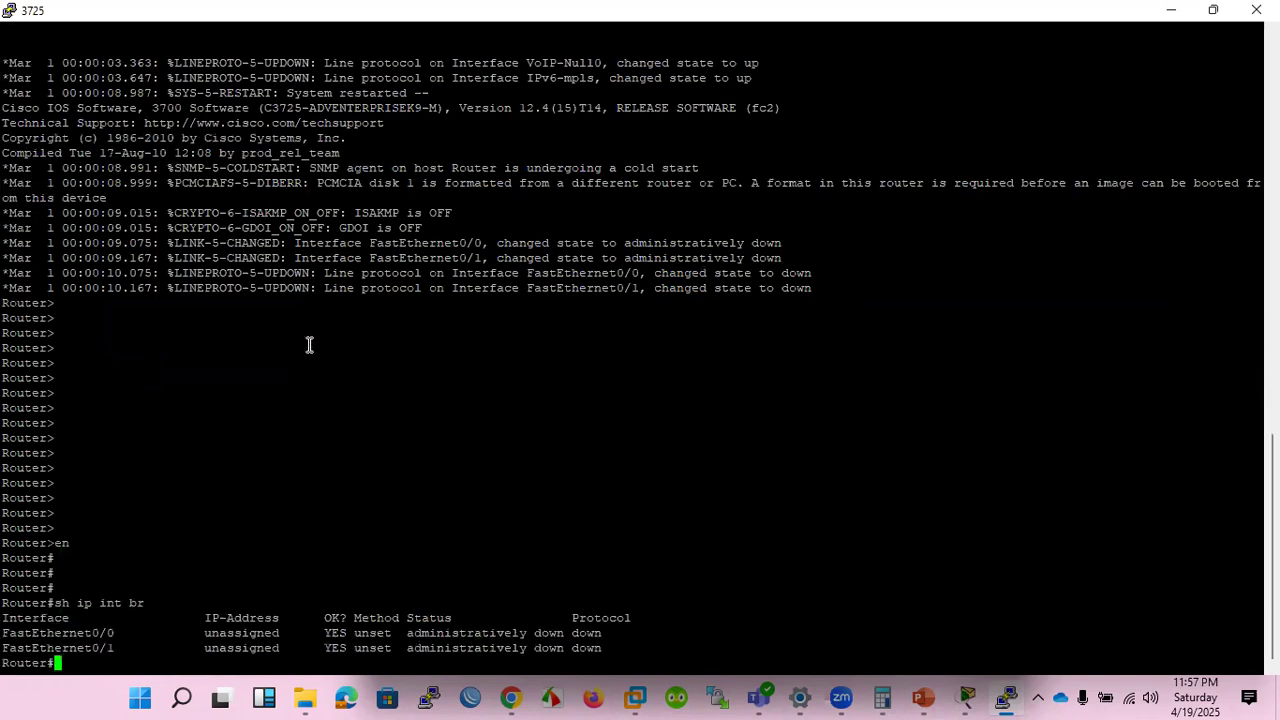
text(int fa)
key(Tab)
key(BackSpace)
key(BackSpace)
key(BackSpace)
key(BackSpace)
key(BackSpace)
key(BackSpace)
Enter global configuration mode and assign 192.168.1.1 255.255.255.0 to interface FastEthernet 0/0.
text(conf t)
key(Return)
text(int fa)
key(Tab)
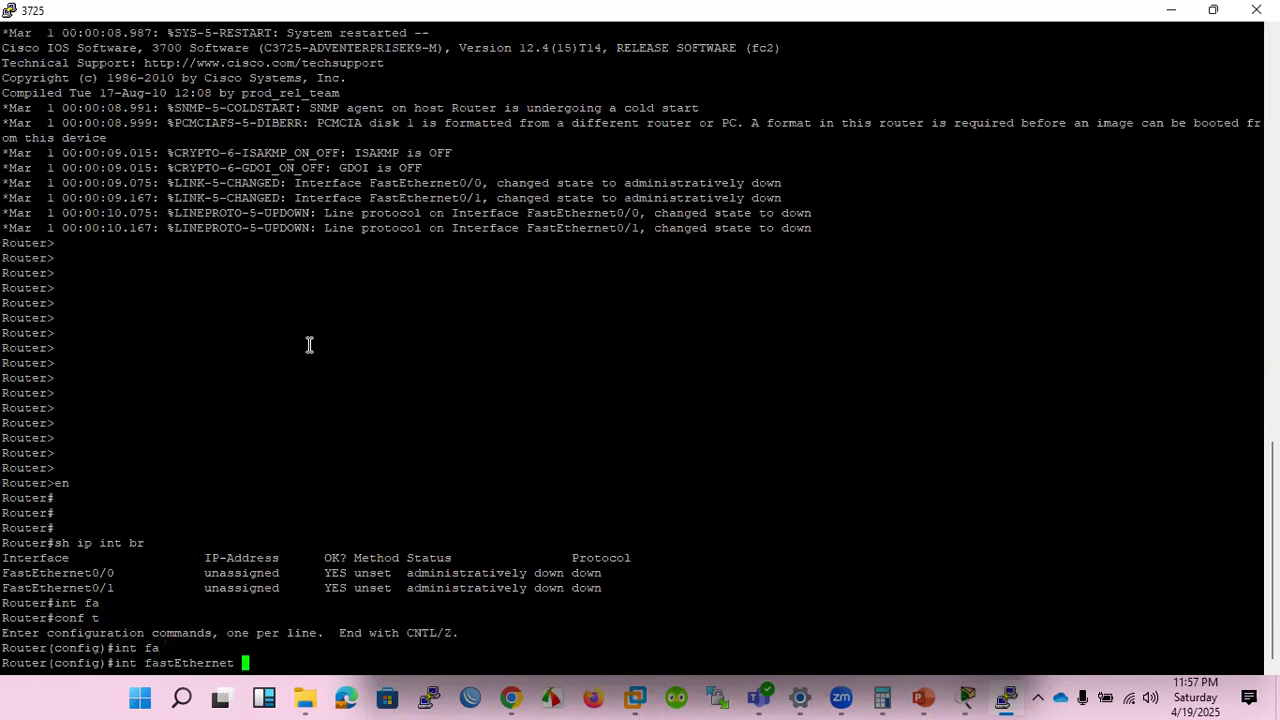
text(0/0)
key(Return)
text(ip)
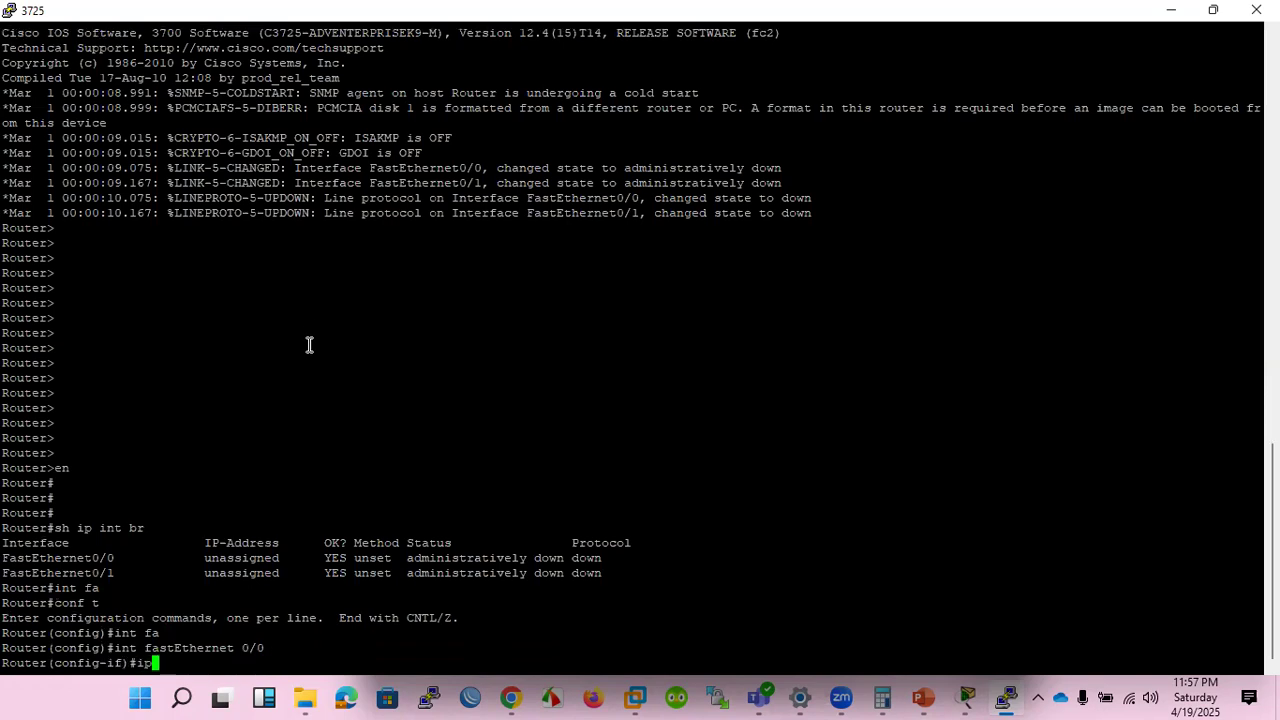
text( add 192.168.1.1 255.25)
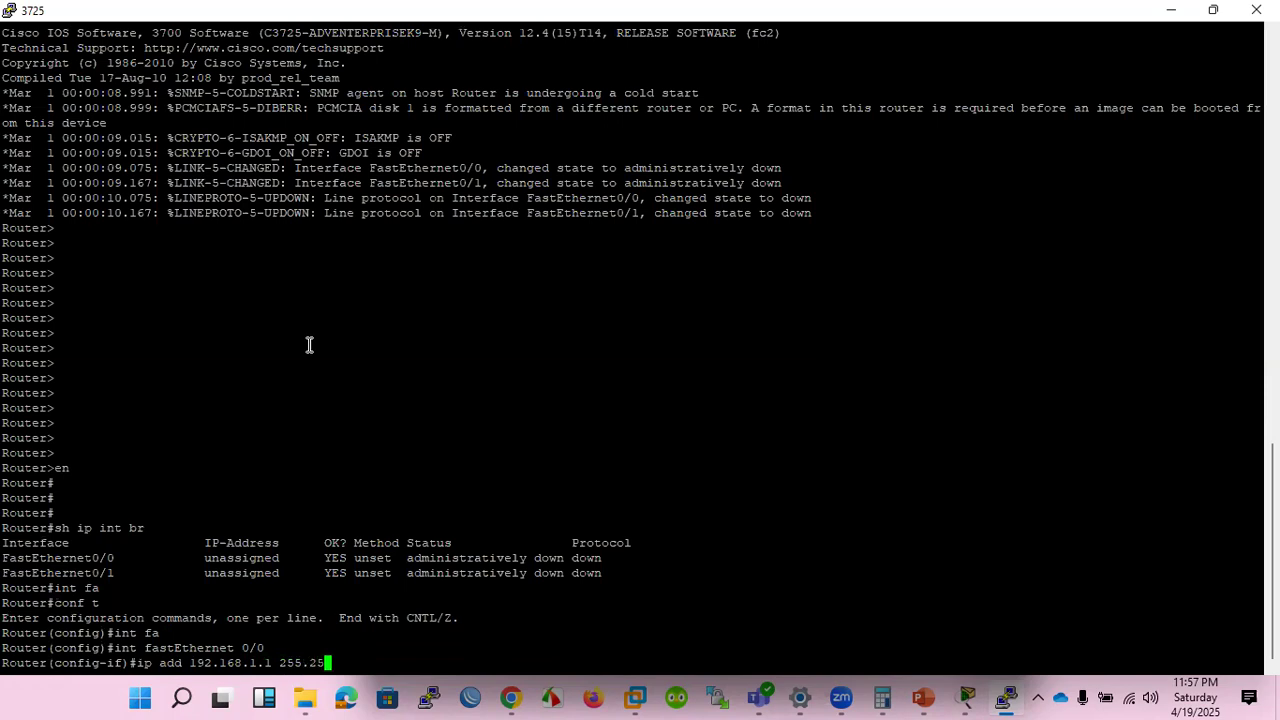
text(5.255.0)
key(Return)
Enable the FastEthernet 0/0 interface with no sh and return to a clean prompt.
text(no sh)
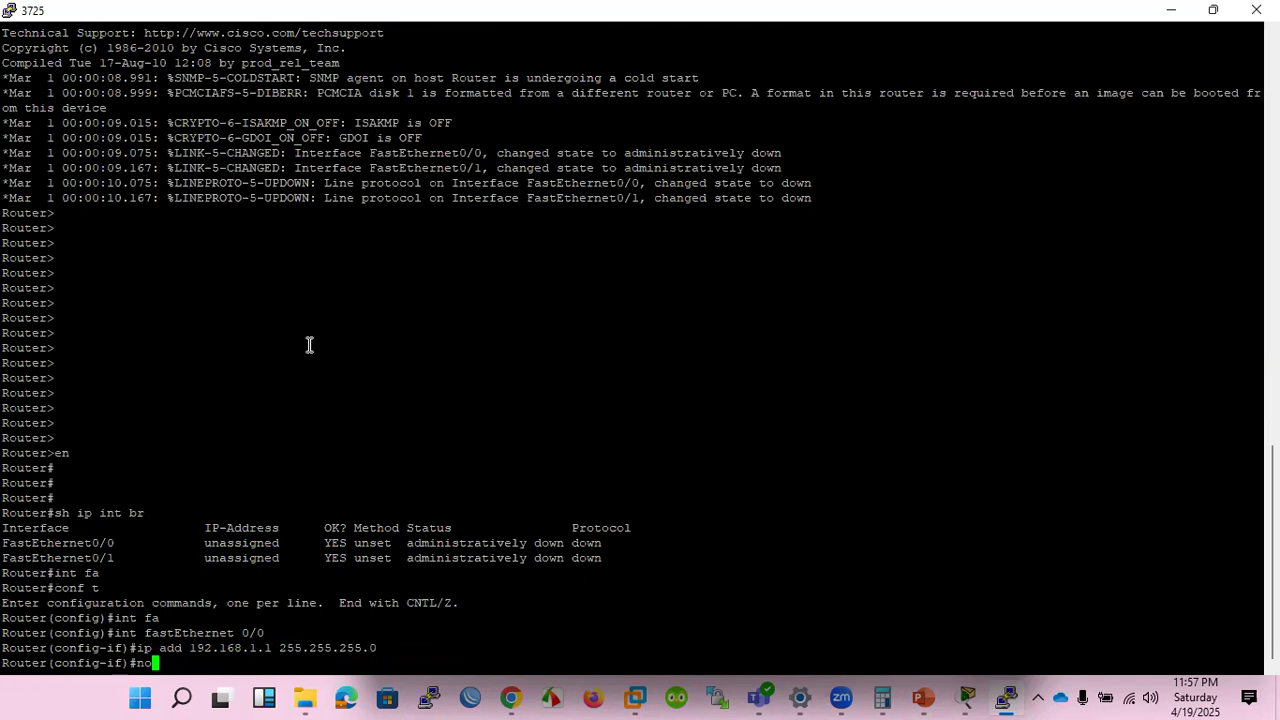
key(Return)
key(Return)
key(Return)
key(Return)
key(Return)
key(Return)
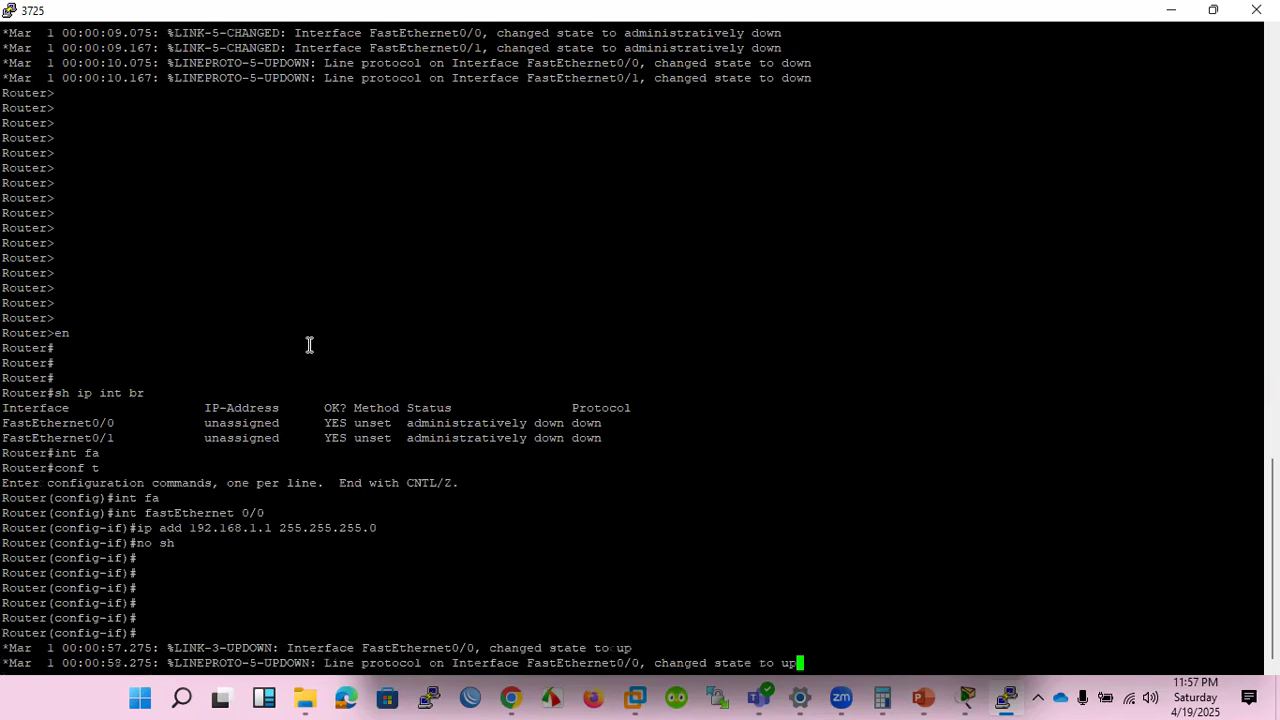
key(Return)
key(Return)
key(Return)
key(Return)
key(Return)
key(Return)
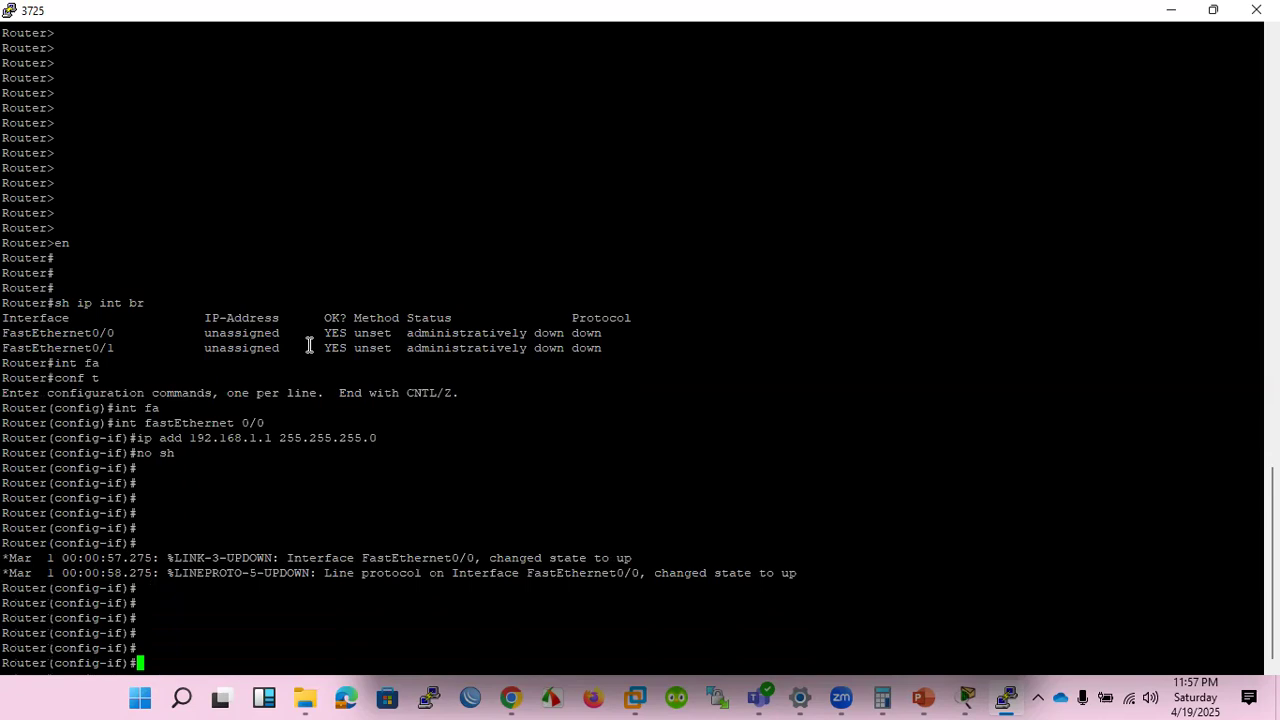
Create loopback interface lo0 and assign it the IP address 10.10.10.1 255.255.255.0.
text(int lo)
key(Tab)
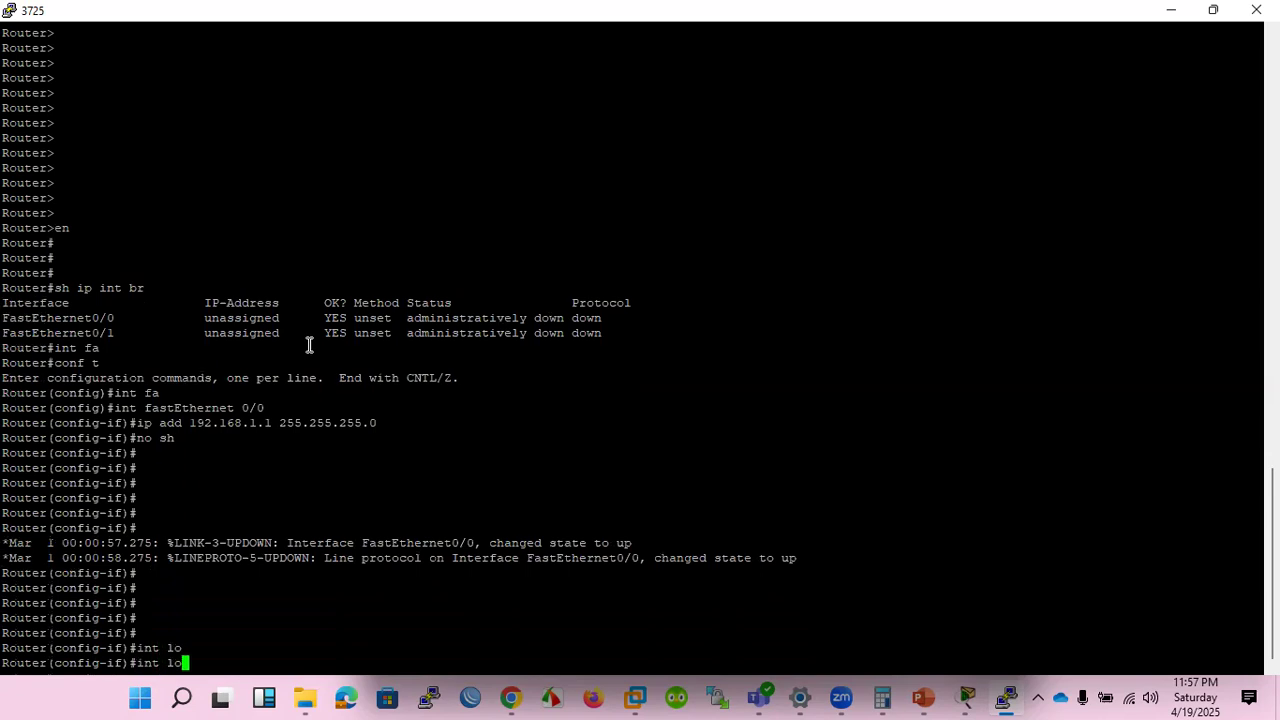
text(0)
key(Return)
text(ip ad)
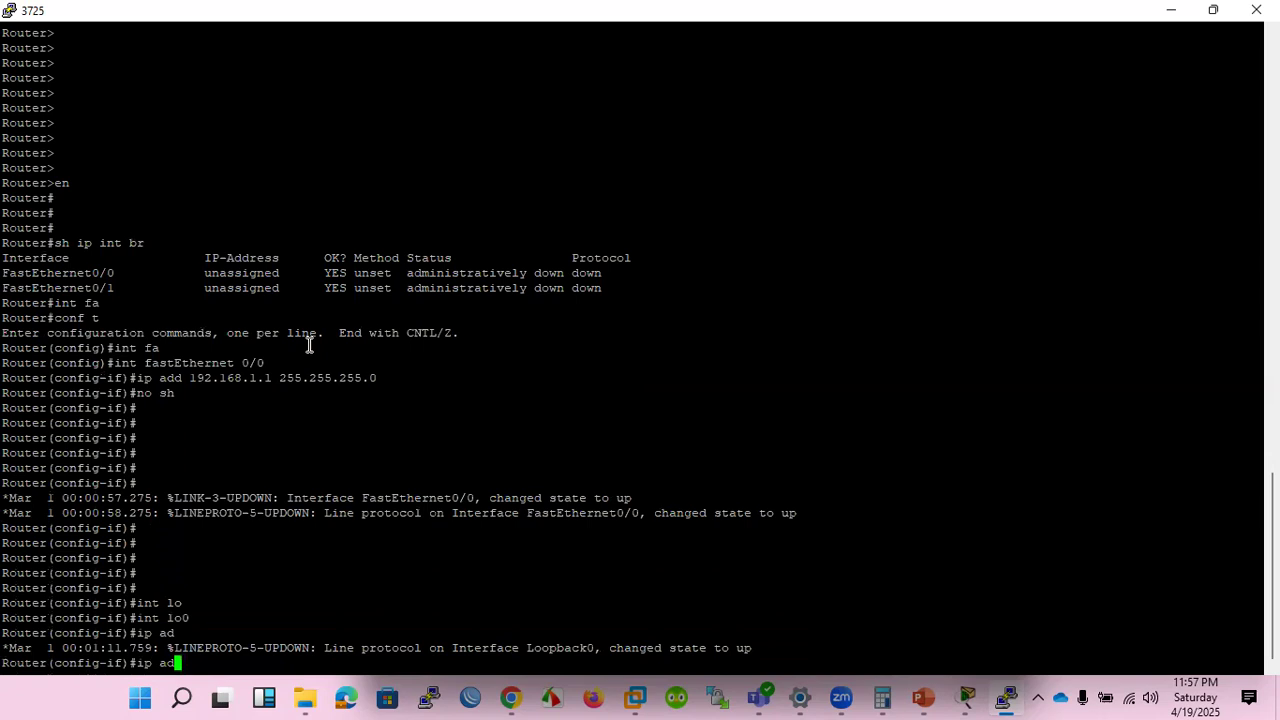
text(d)
key(Tab)
text(10)
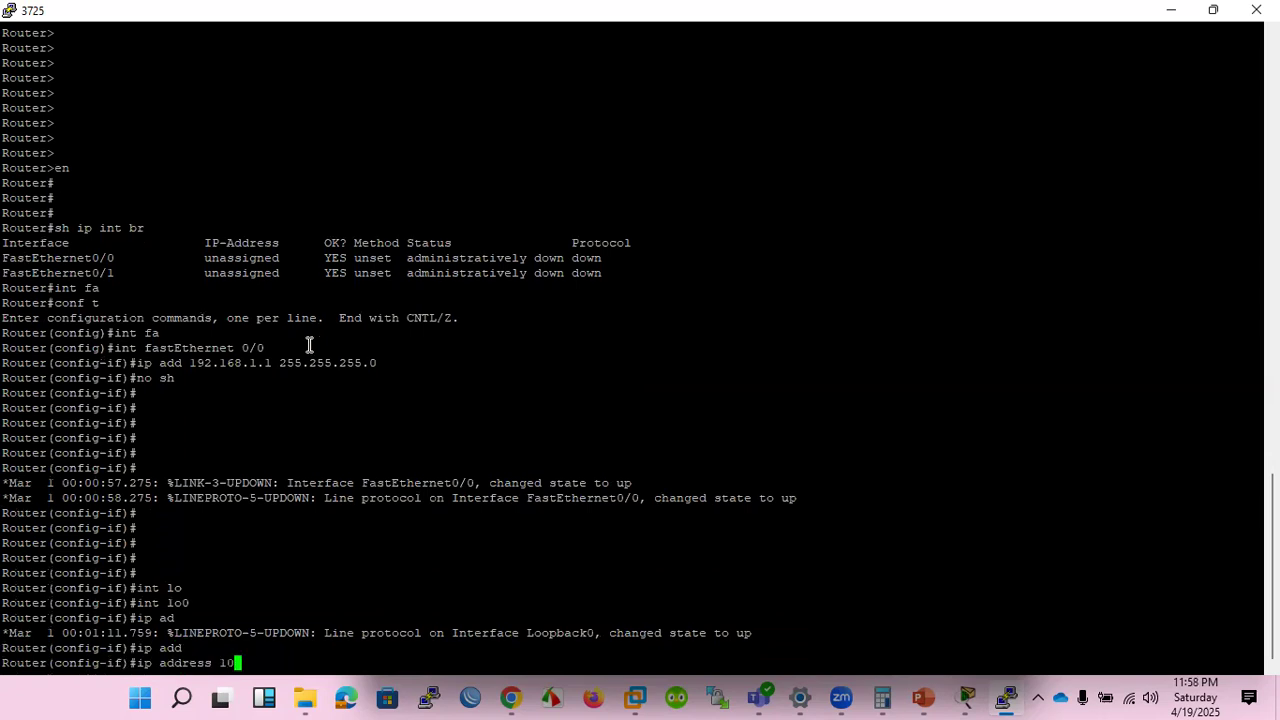
text(.10.10.1 255.255.255.0)
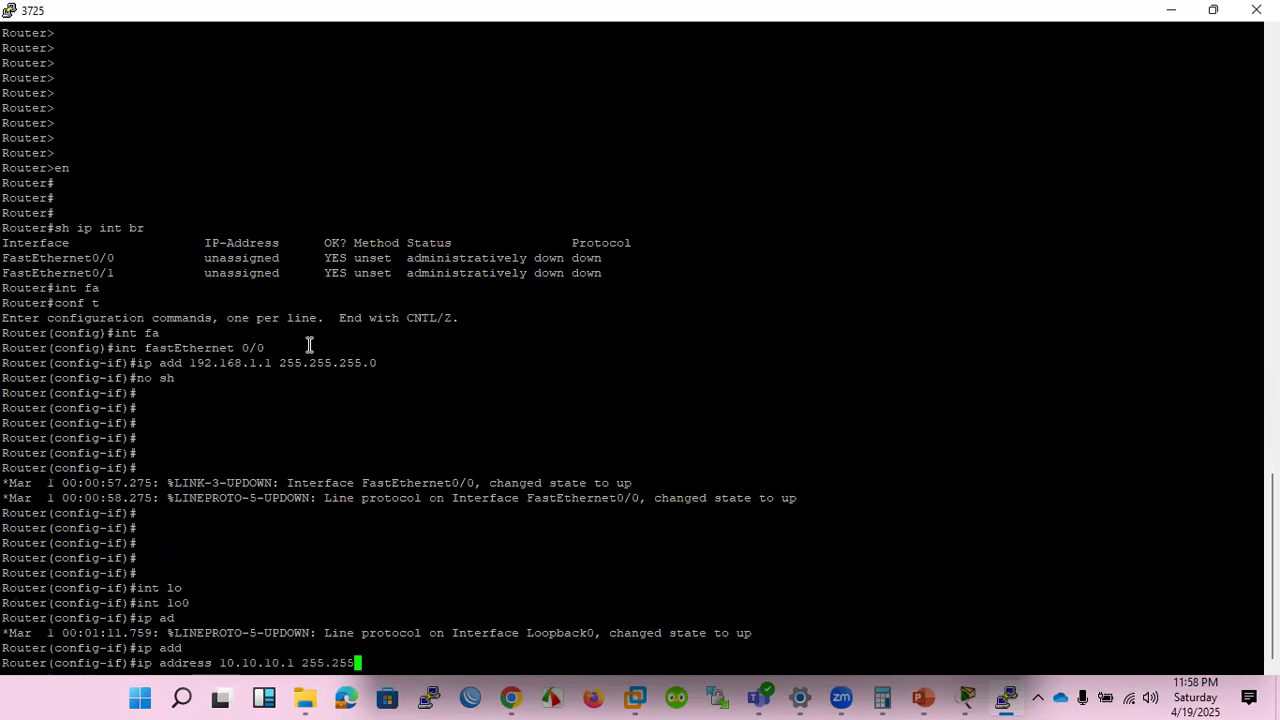
key(Return)
key(Return)
key(Return)
key(Return)
key(Return)
key(Return)
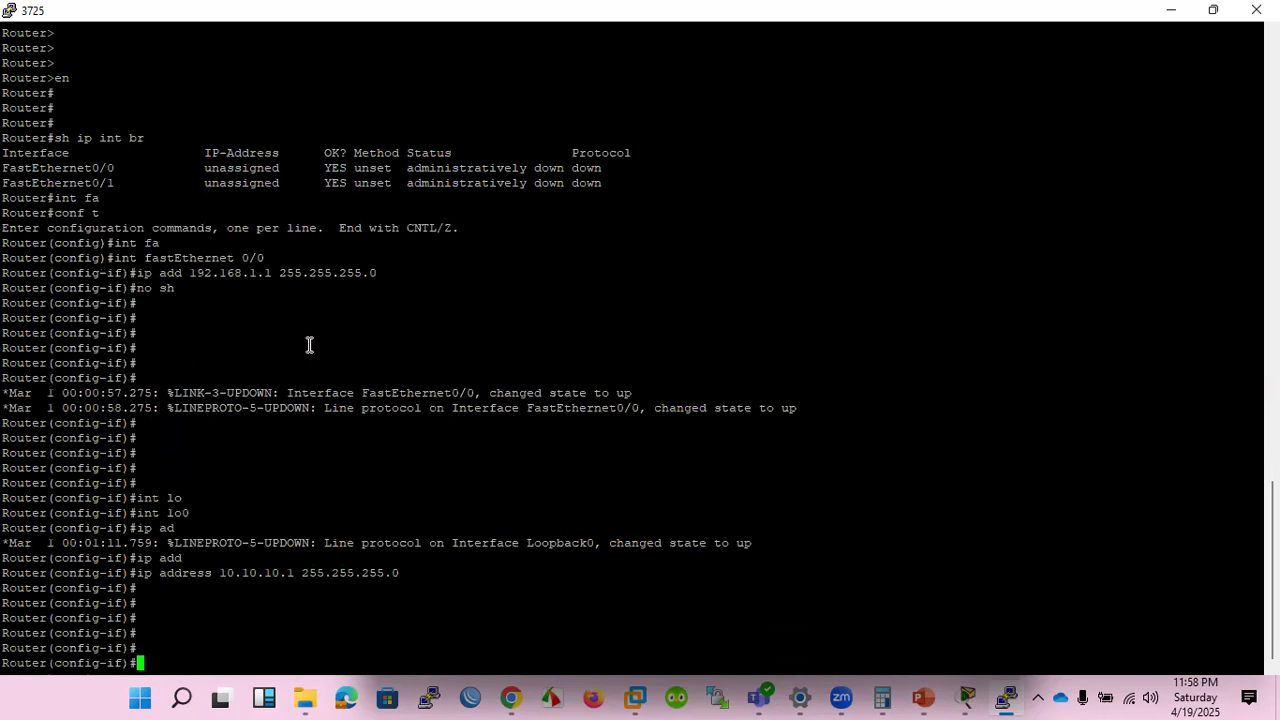
Leave interface and global configuration modes to return to the privileged prompt.
text(exi)
key(Return)
text(sh)
key(Tab)
key(BackSpace)
key(BackSpace)
key(BackSpace)
key(BackSpace)
key(BackSpace)
key(BackSpace)
key(BackSpace)
key(BackSpace)
key(BackSpace)
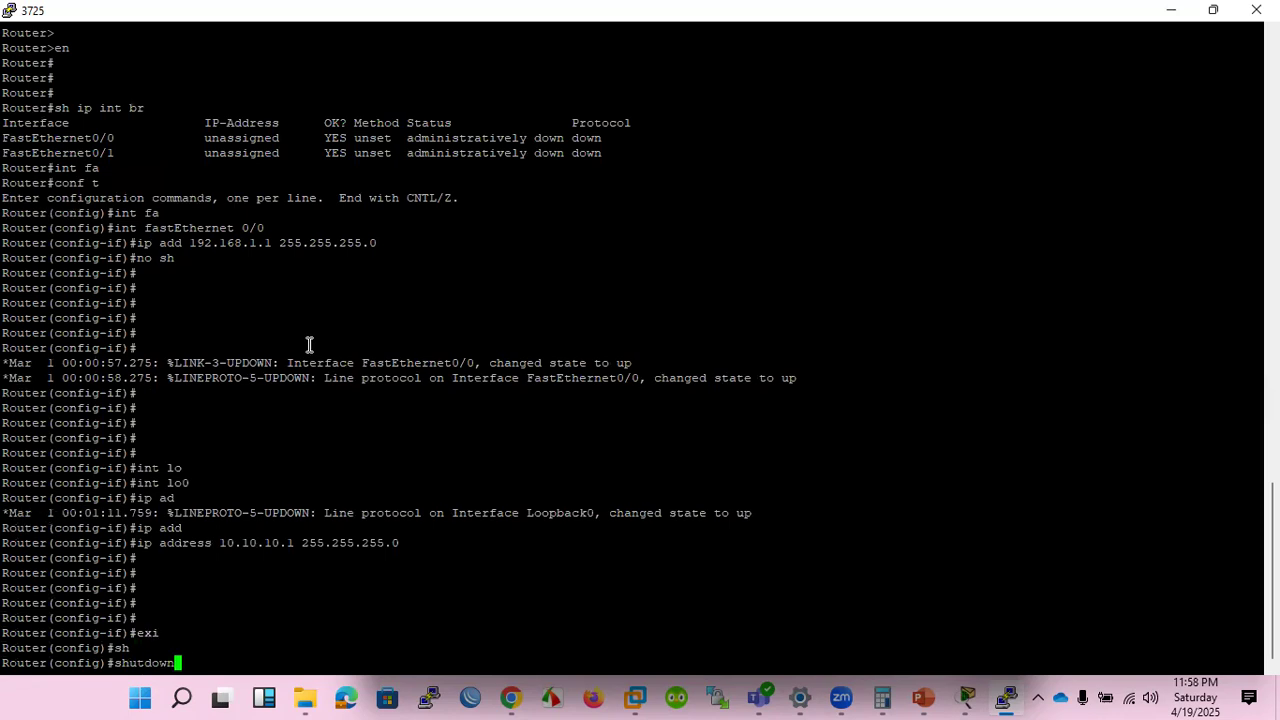
text(exit)
key(Return)
Run show running-config interface lo0 and highlight the loopback configuration in the output.
text(sh)
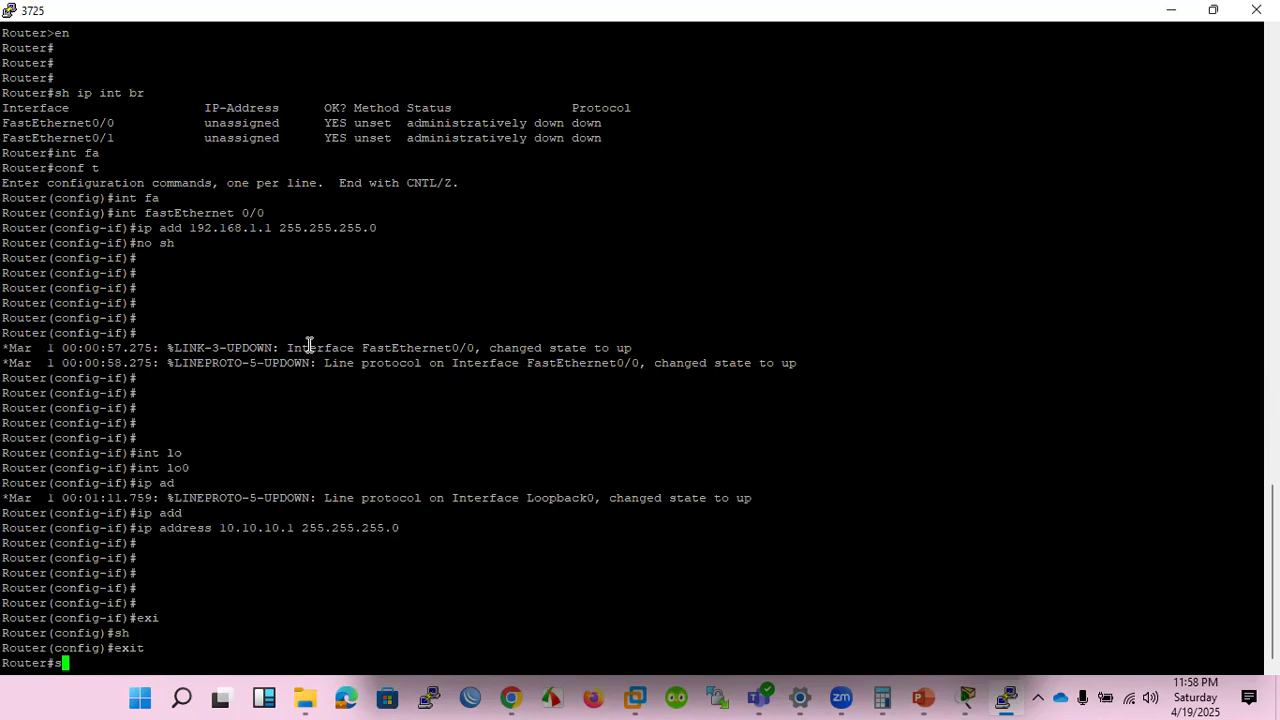
key(Tab)
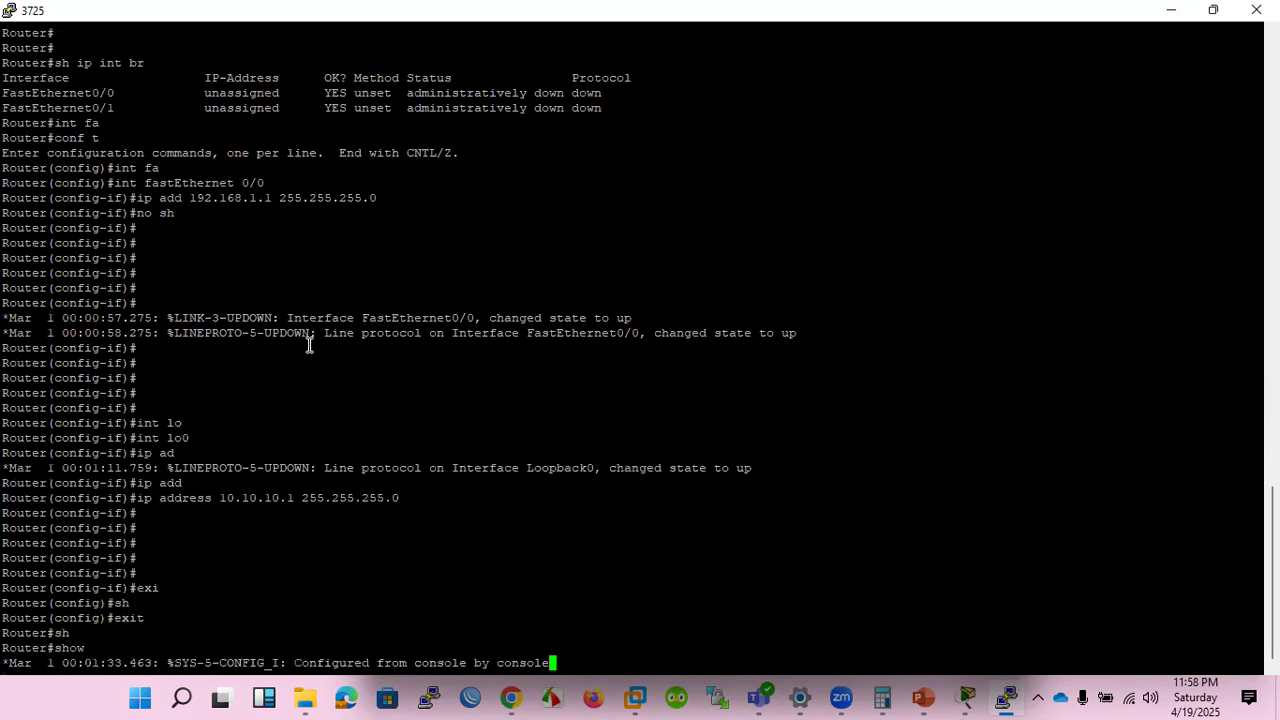
text(ru)
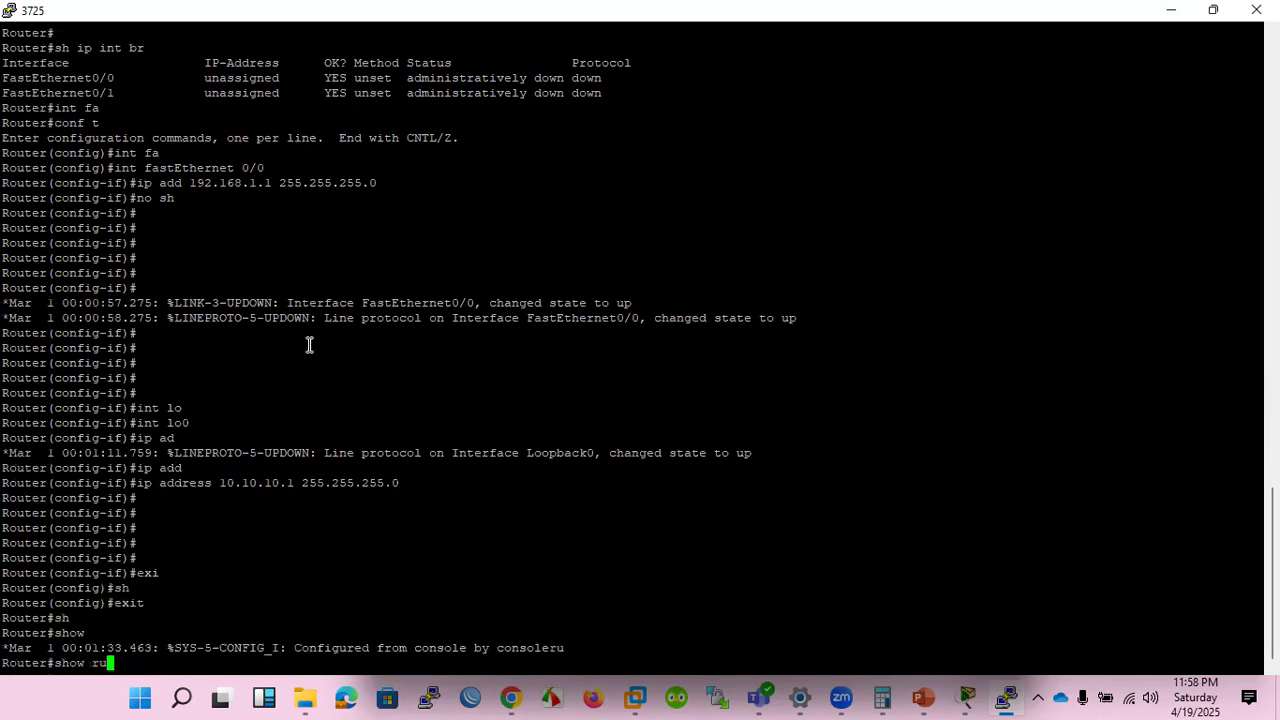
text(n)
key(Tab)
text(in)
key(Tab)
text(lo0)
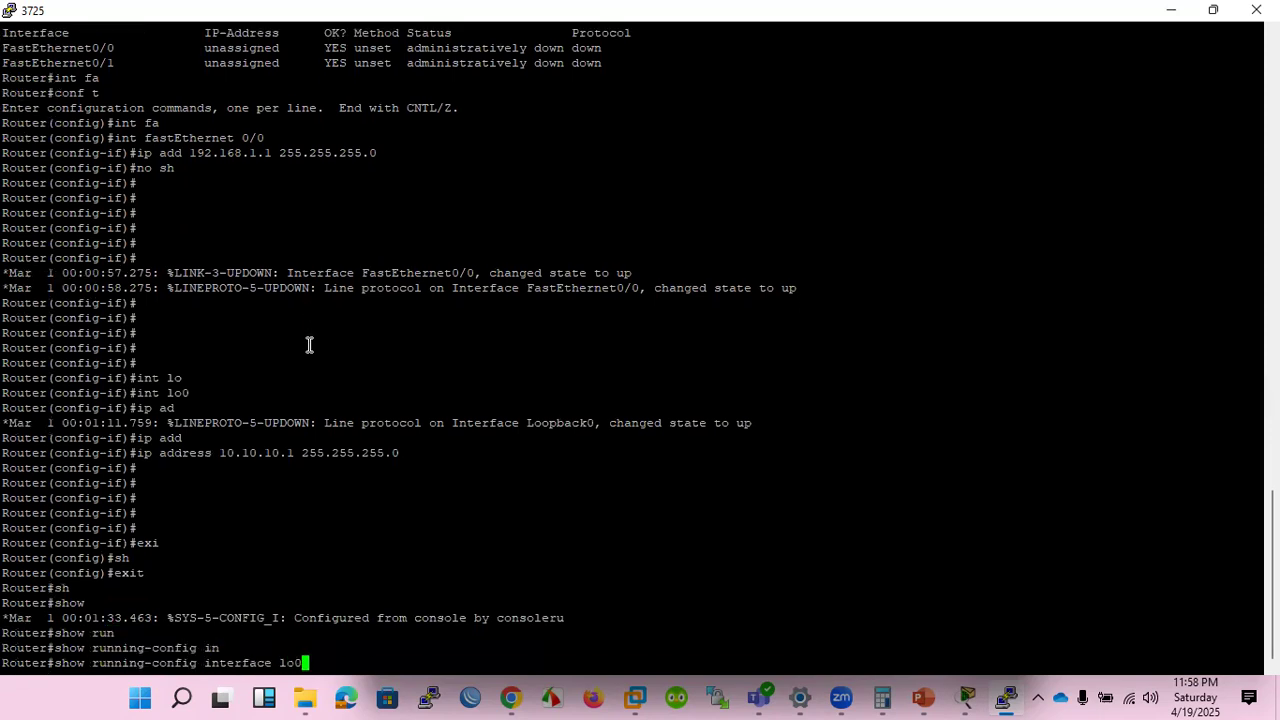
key(Return)
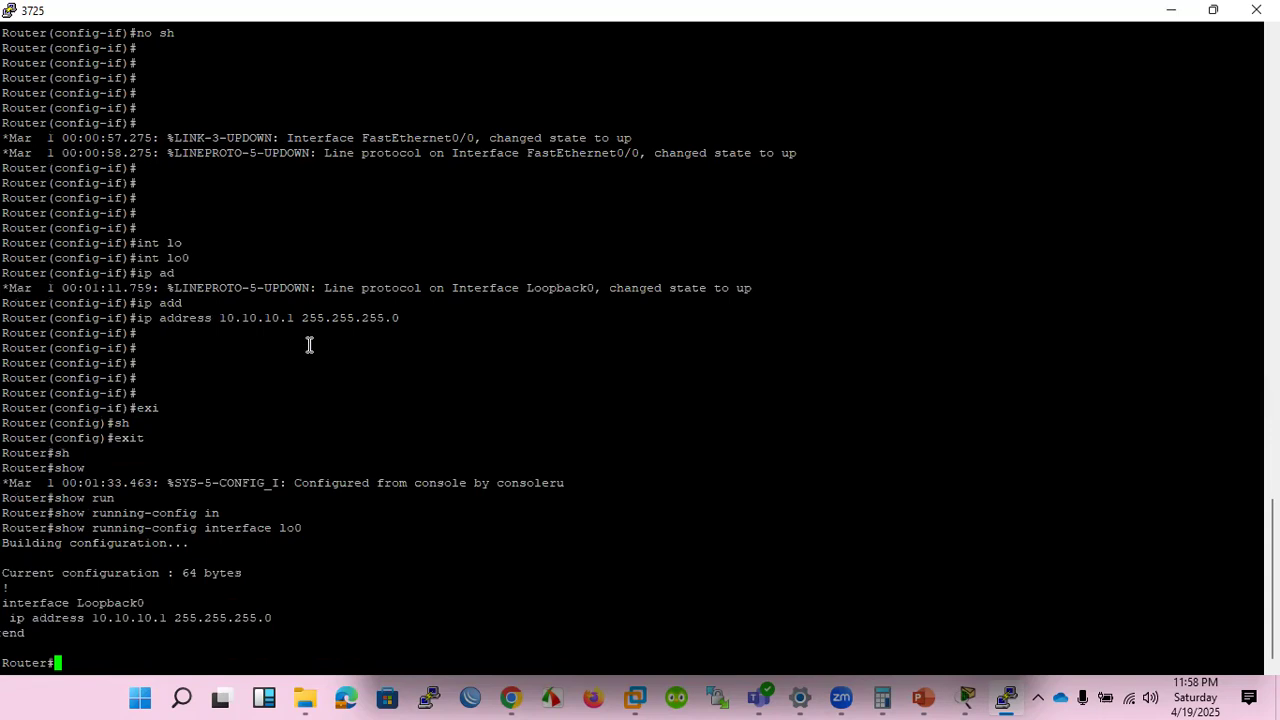
drag(56, 638, 5, 571)
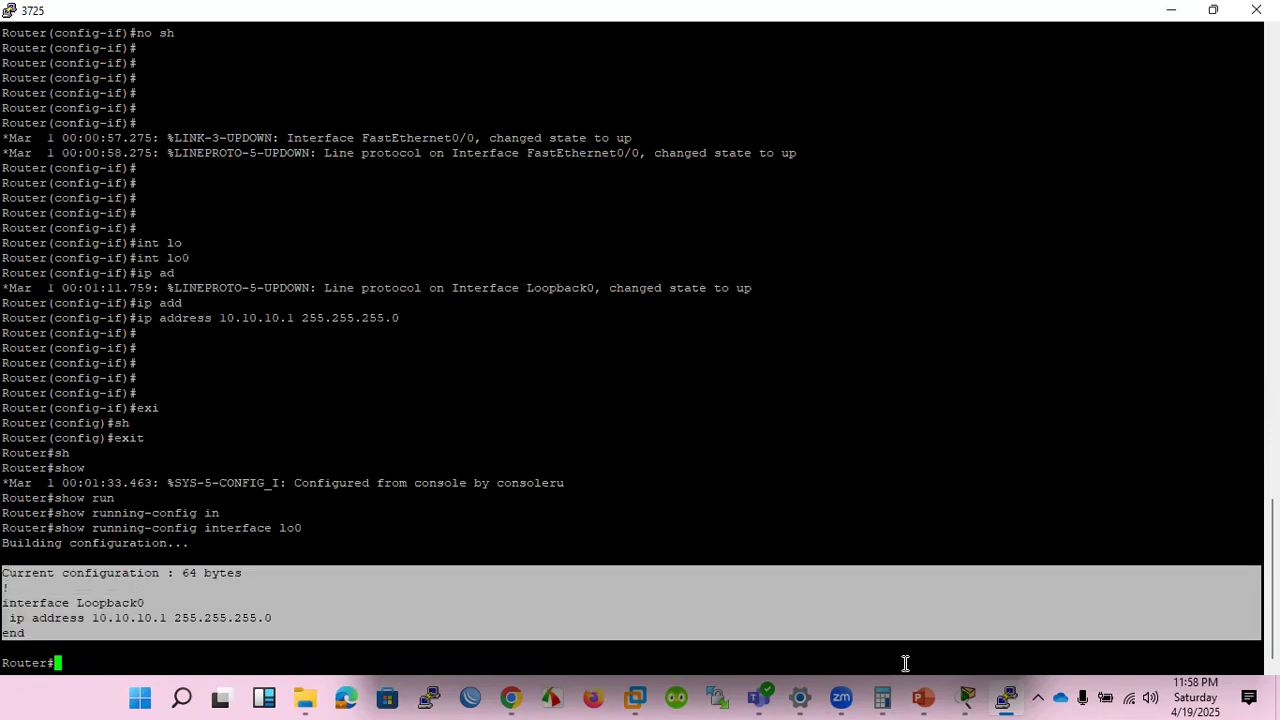
Check PC0's SSH session in Packet Tracer, go back to the 3725 console, and return to the Packet Tracer windows.
click(968, 697)
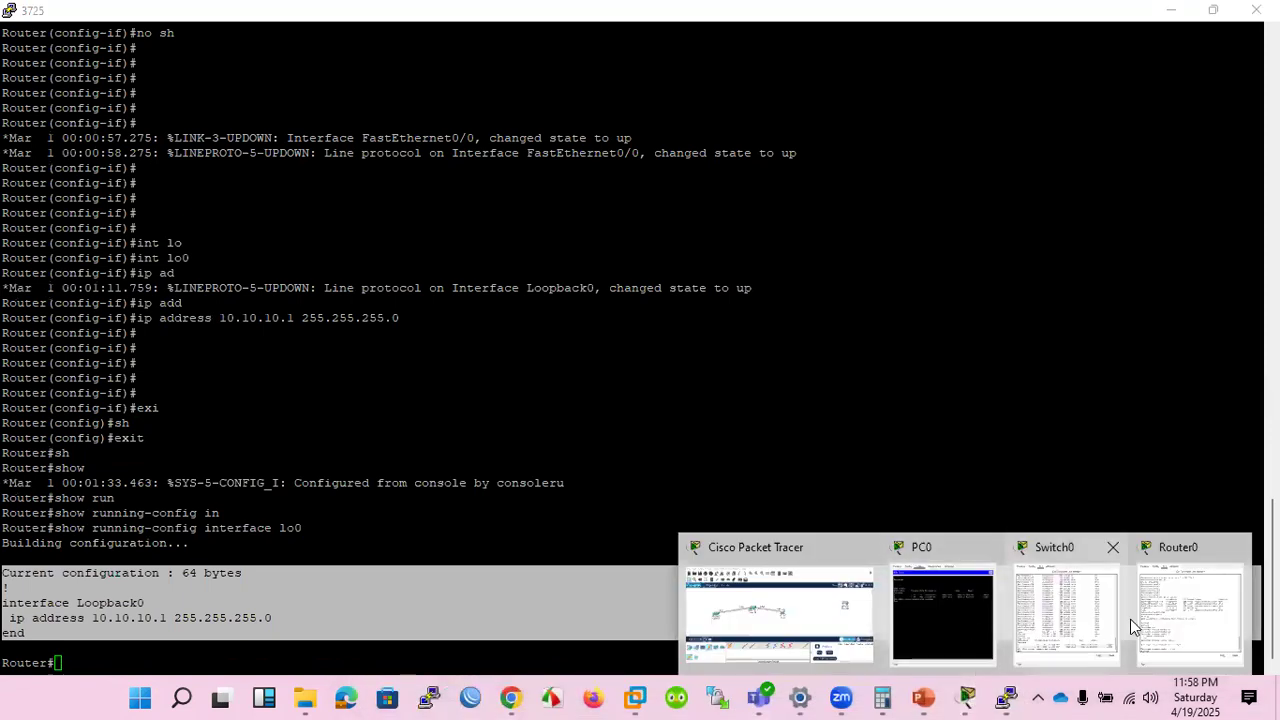
click(954, 623)
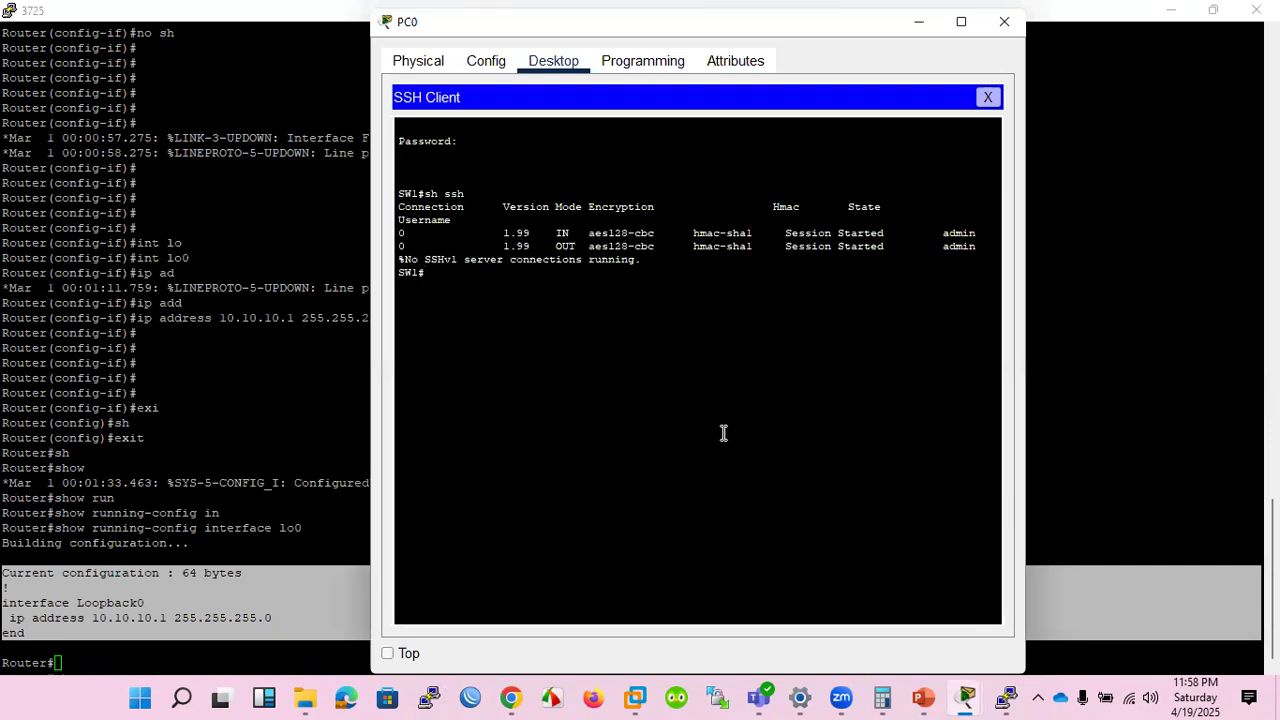
click(1094, 451)
mouse_move(960, 697)
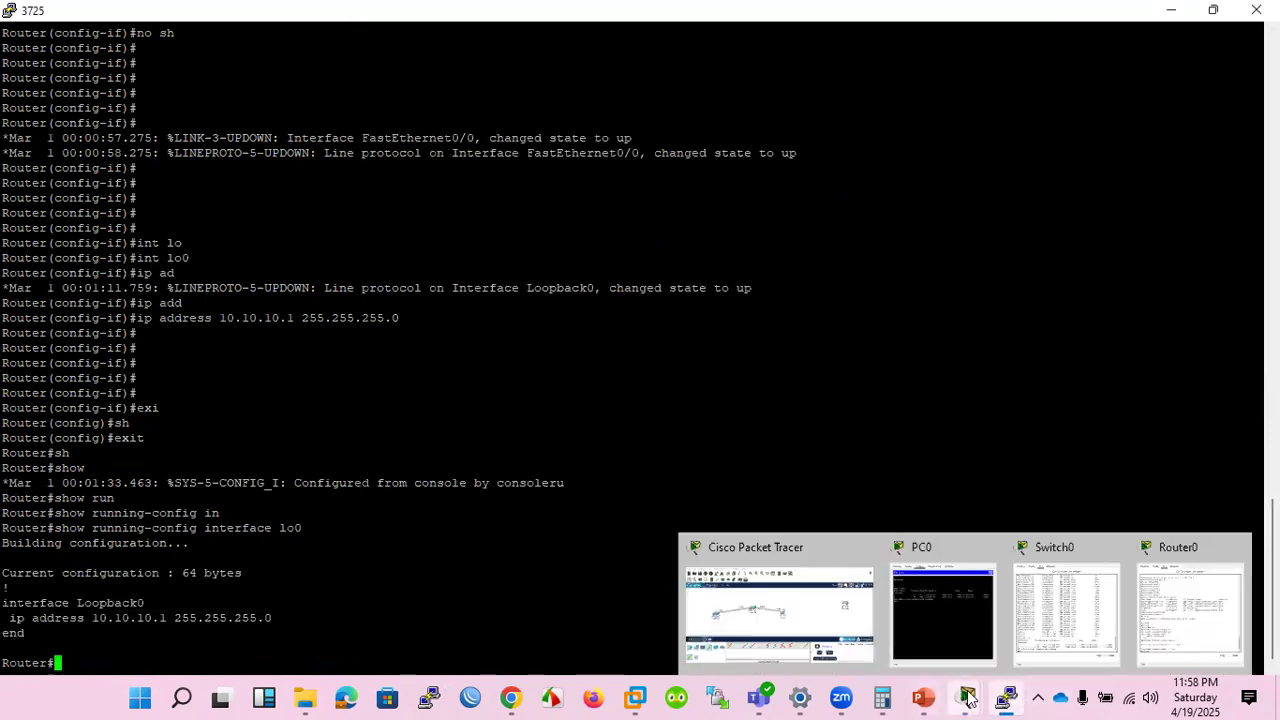
click(1178, 612)
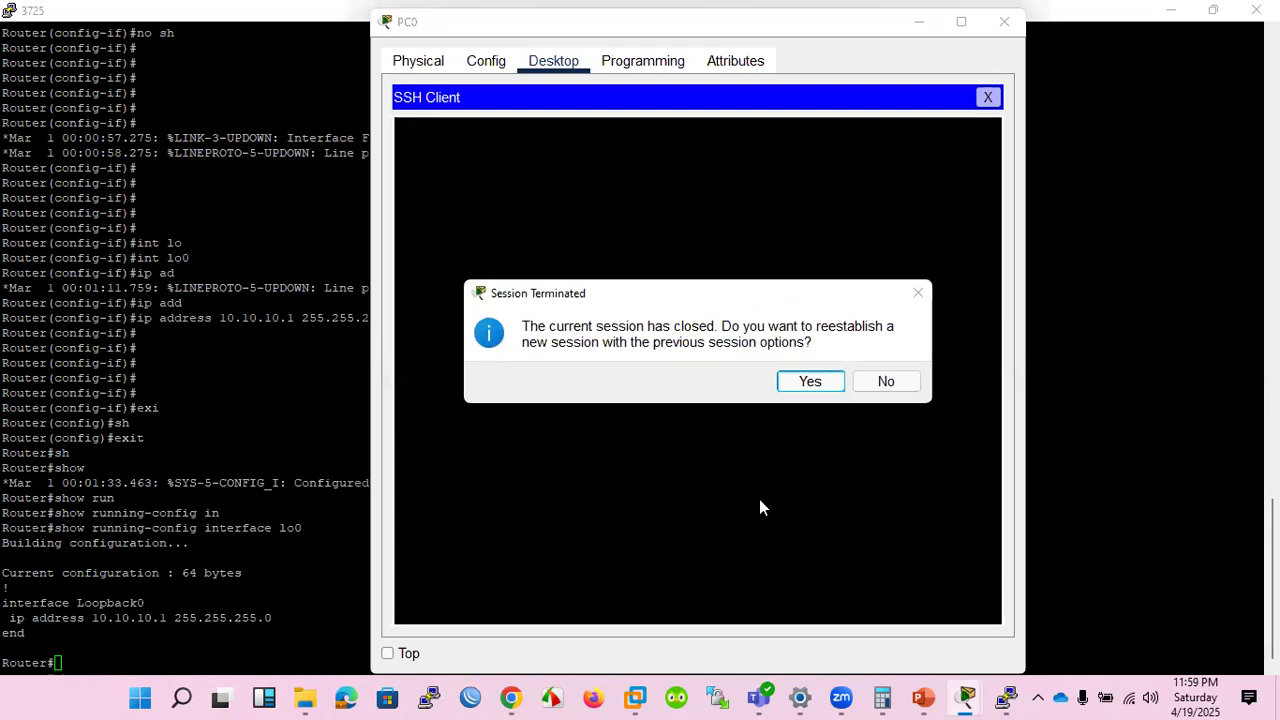
Reestablish PC0's SSH session with the previous options, submit an empty password line, and return to the 3725 console.
click(816, 381)
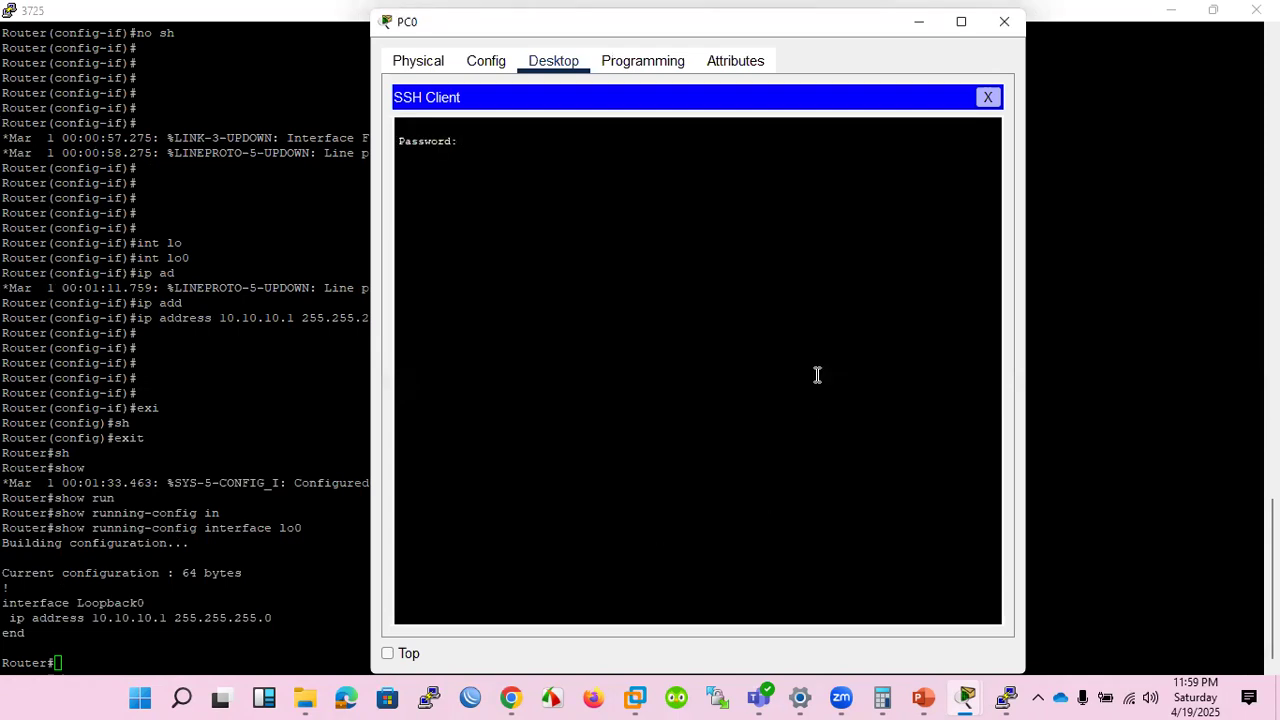
key(Return)
click(226, 607)
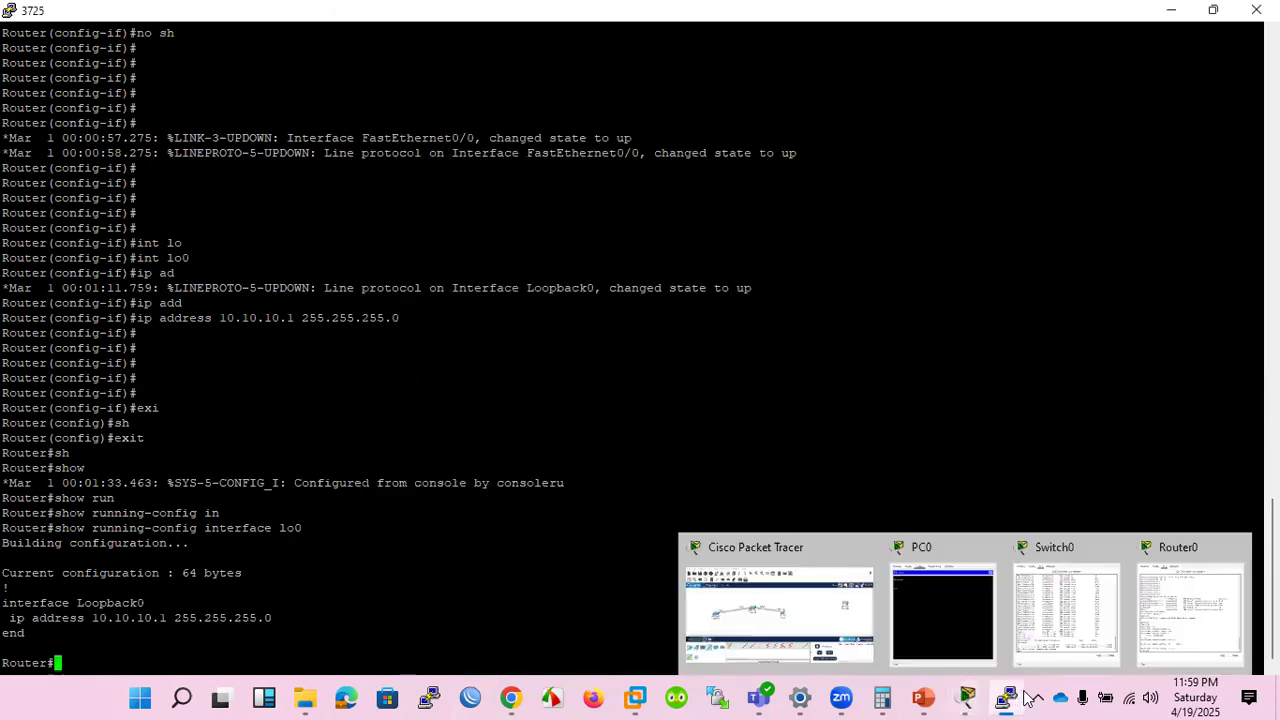
Switch to Router0's command line in Packet Tracer to compare its running-config commands with the 3725's.
mouse_move(1006, 697)
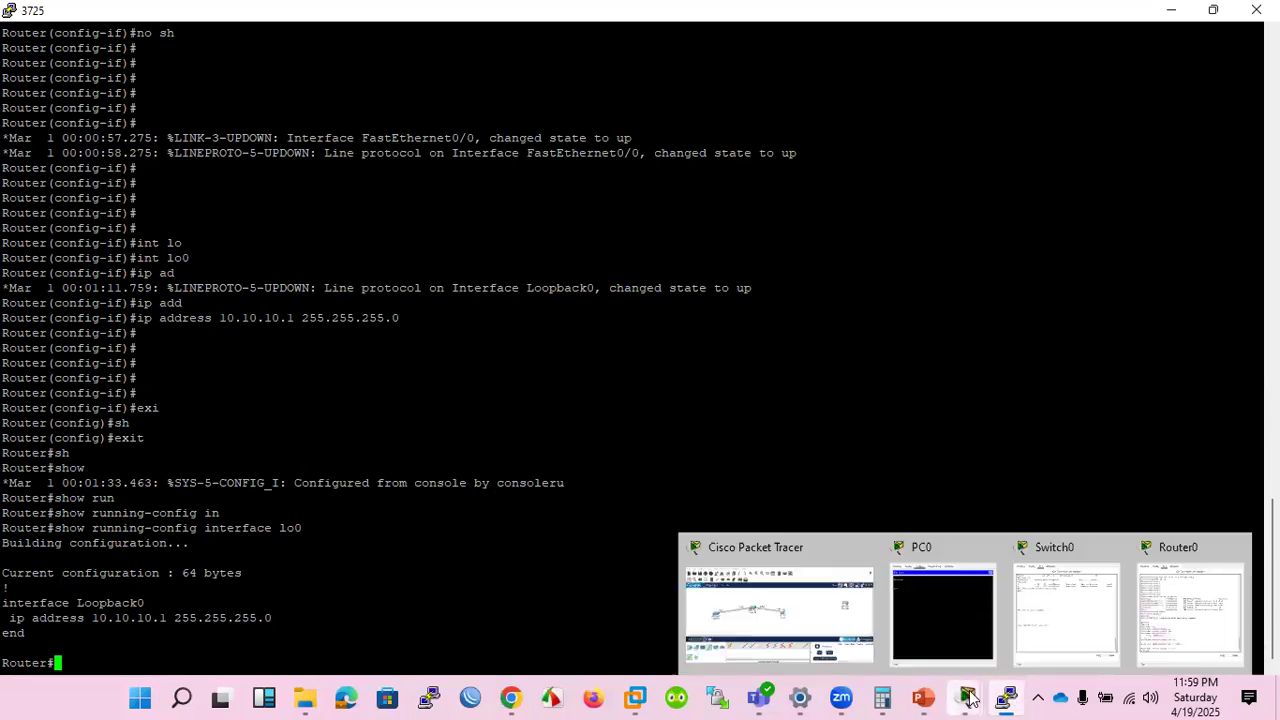
click(1190, 605)
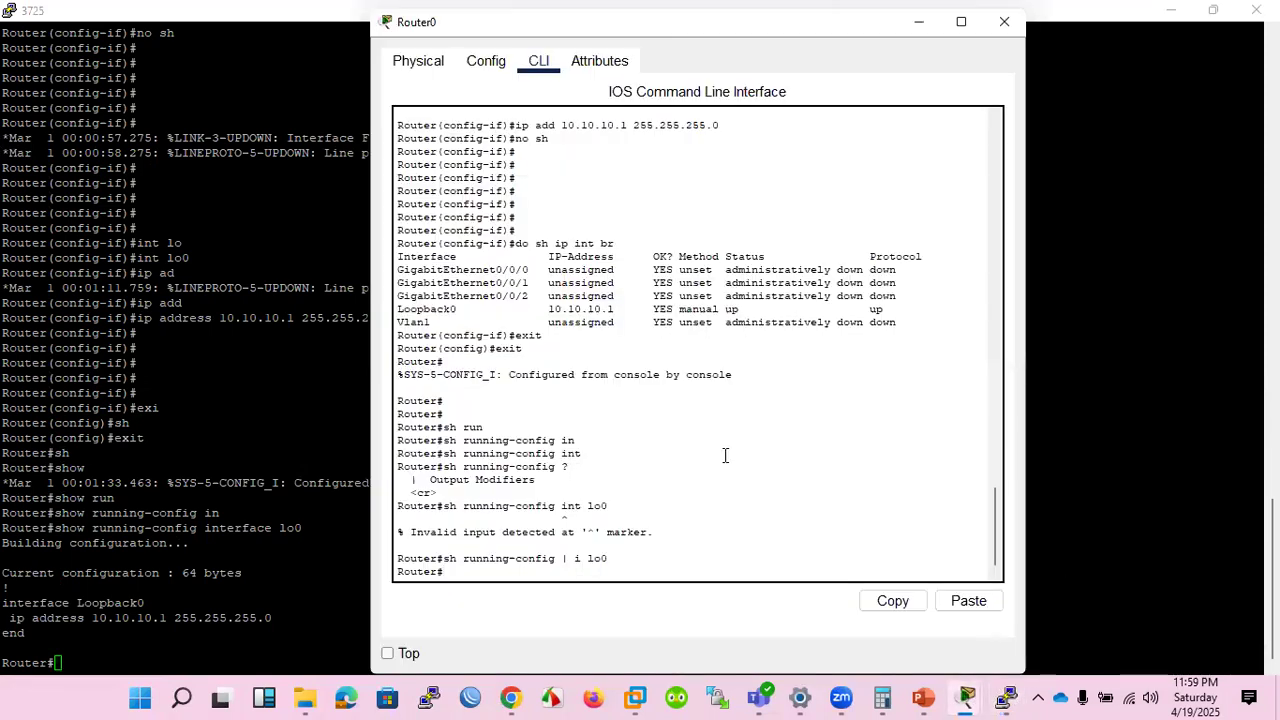
Rerun show running-config on Router0 without the lo0 output filter.
key(Up)
key(BackSpace)
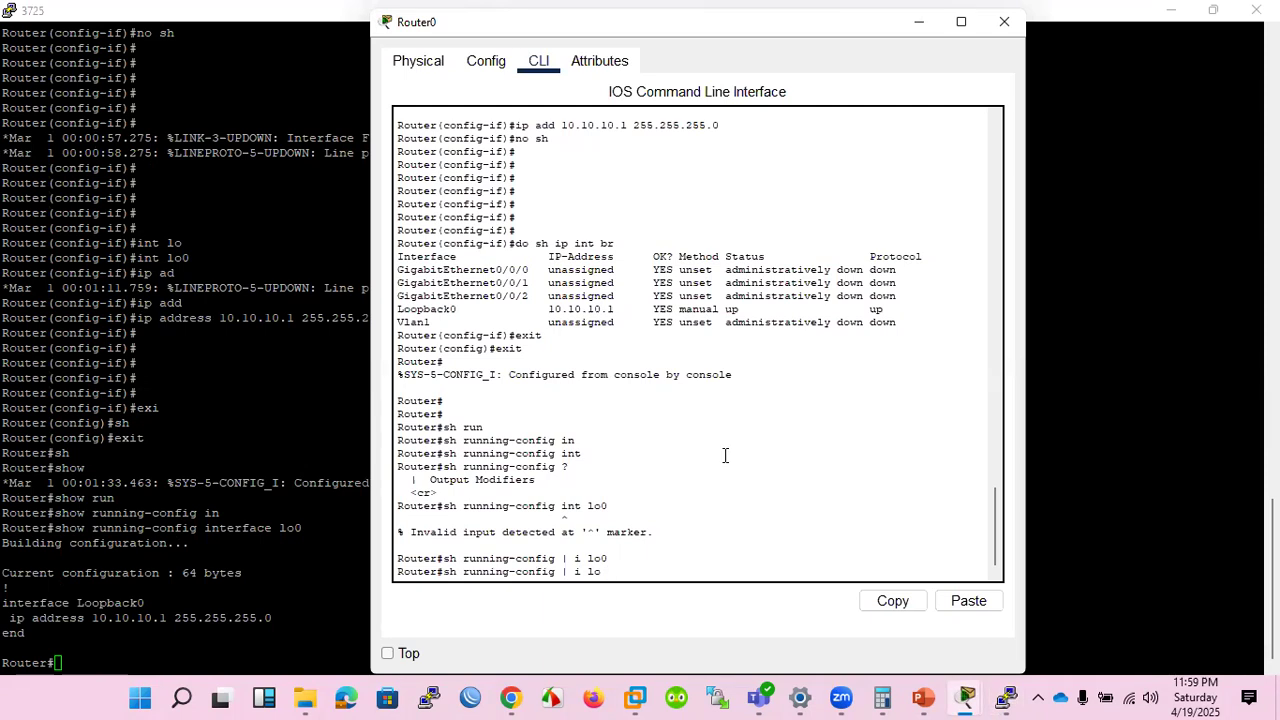
key(BackSpace)
key(BackSpace)
key(BackSpace)
key(BackSpace)
key(Return)
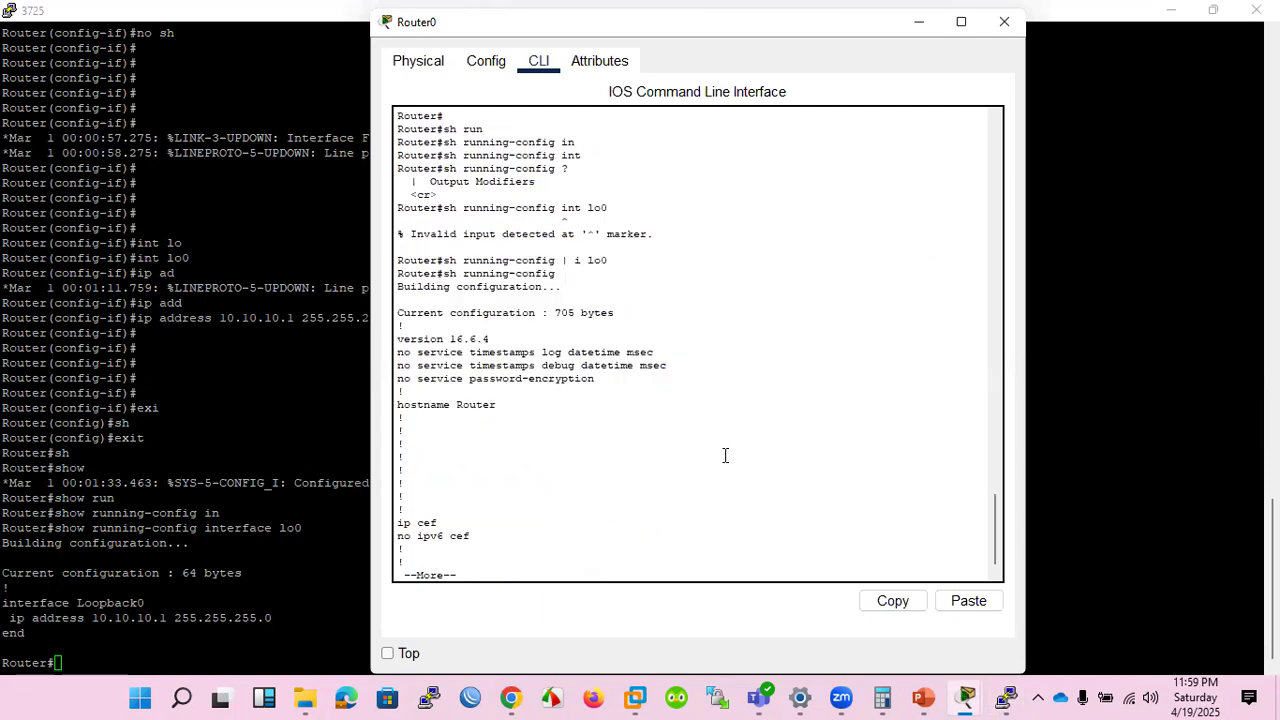
Quit the paged output, try to complete sh running-config in on Router0, and request context help for it.
key(q)
key(Up)
text(in)
key(Tab)
key(Tab)
key(Tab)
key(Tab)
key(Tab)
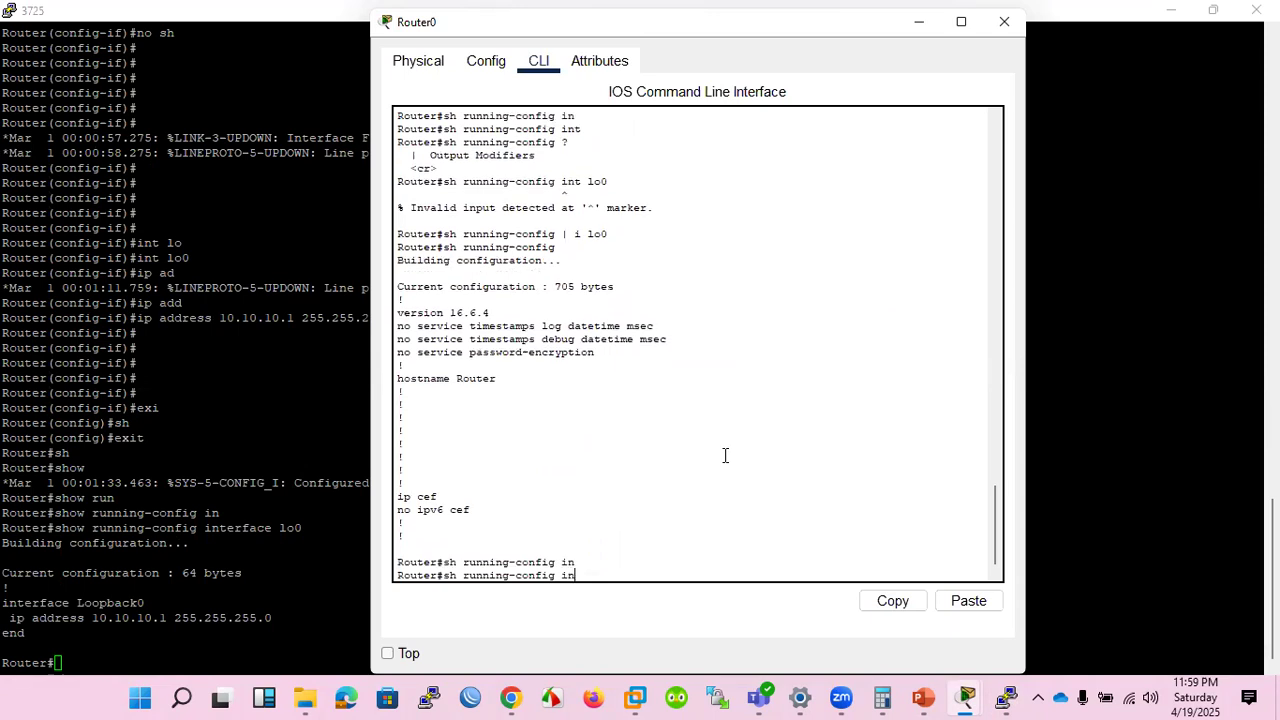
text(?)
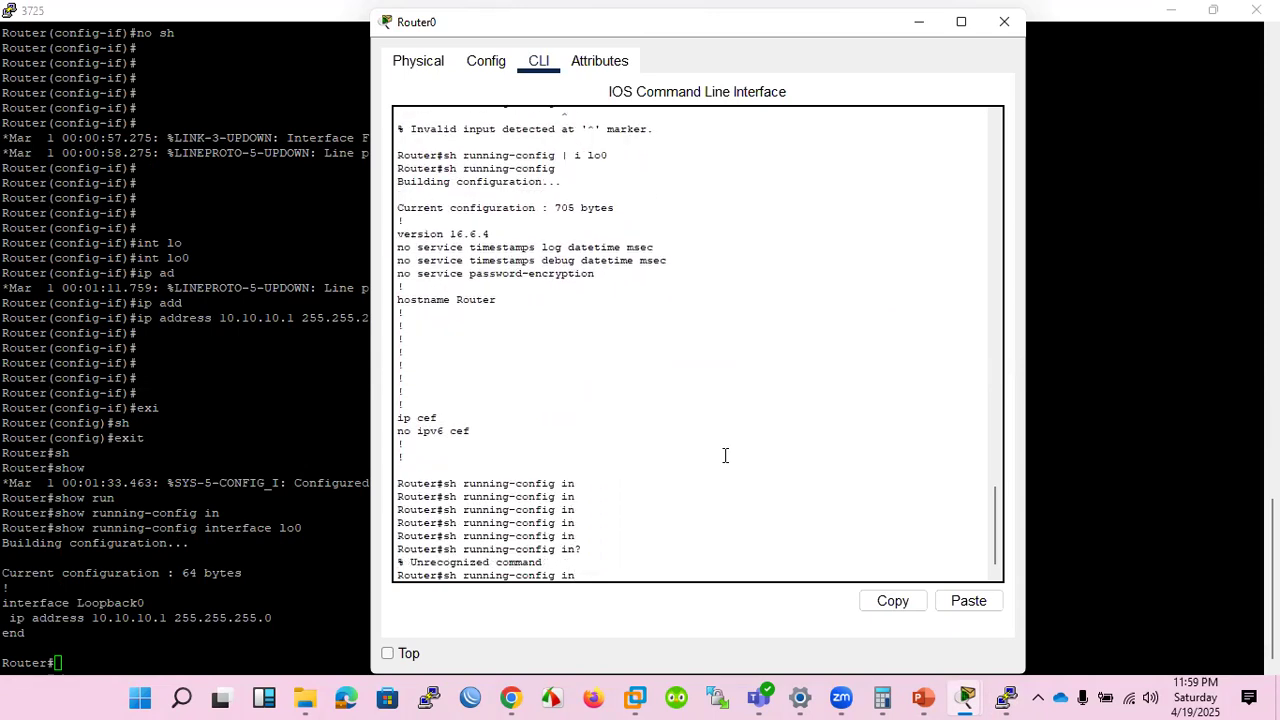
scroll(700, 455, up, 1)
Return to the 3725 console and list the options available after show running-config with context help.
click(125, 622)
key(Up)
key(BackSpace)
key(BackSpace)
key(BackSpace)
key(BackSpace)
key(BackSpace)
key(BackSpace)
key(BackSpace)
key(BackSpace)
key(BackSpace)
key(BackSpace)
key(BackSpace)
key(BackSpace)
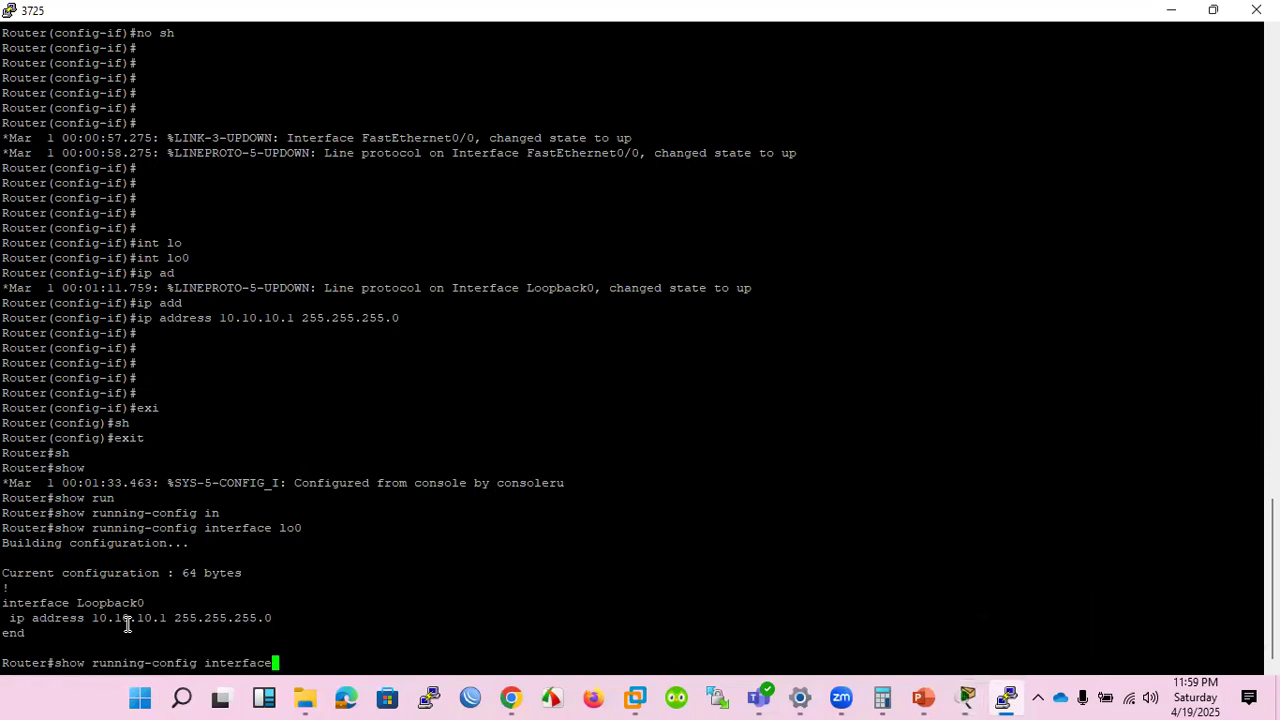
key(BackSpace)
key(BackSpace)
text(?)
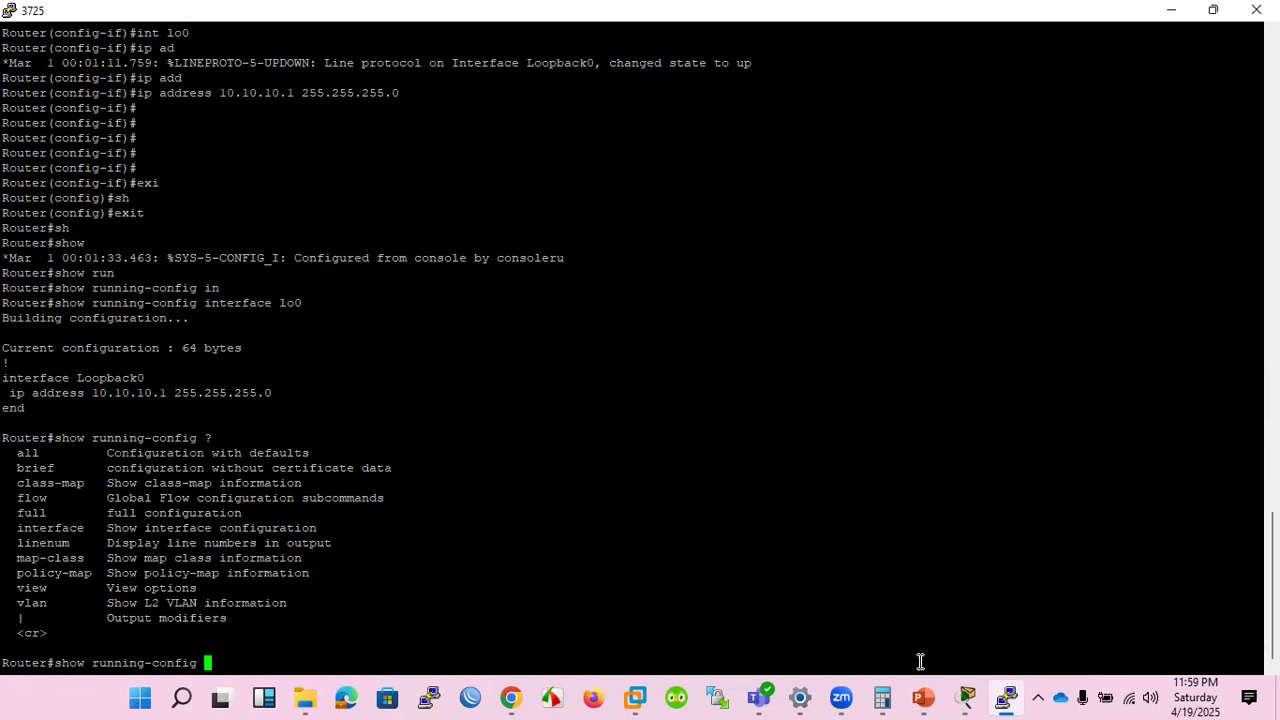
Switch to the SRWE_Module_1 presentation in PowerPoint and advance to the Verify Routes slide.
mouse_move(970, 695)
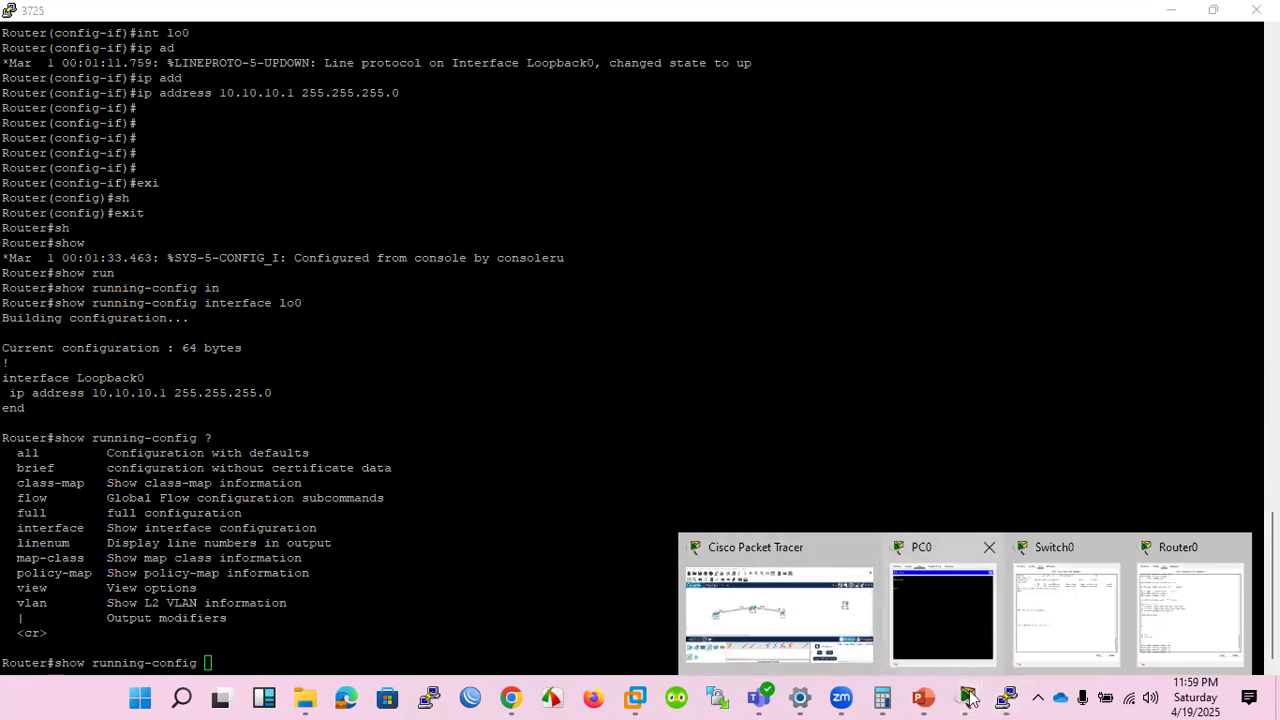
click(922, 697)
scroll(778, 480, down, 1)
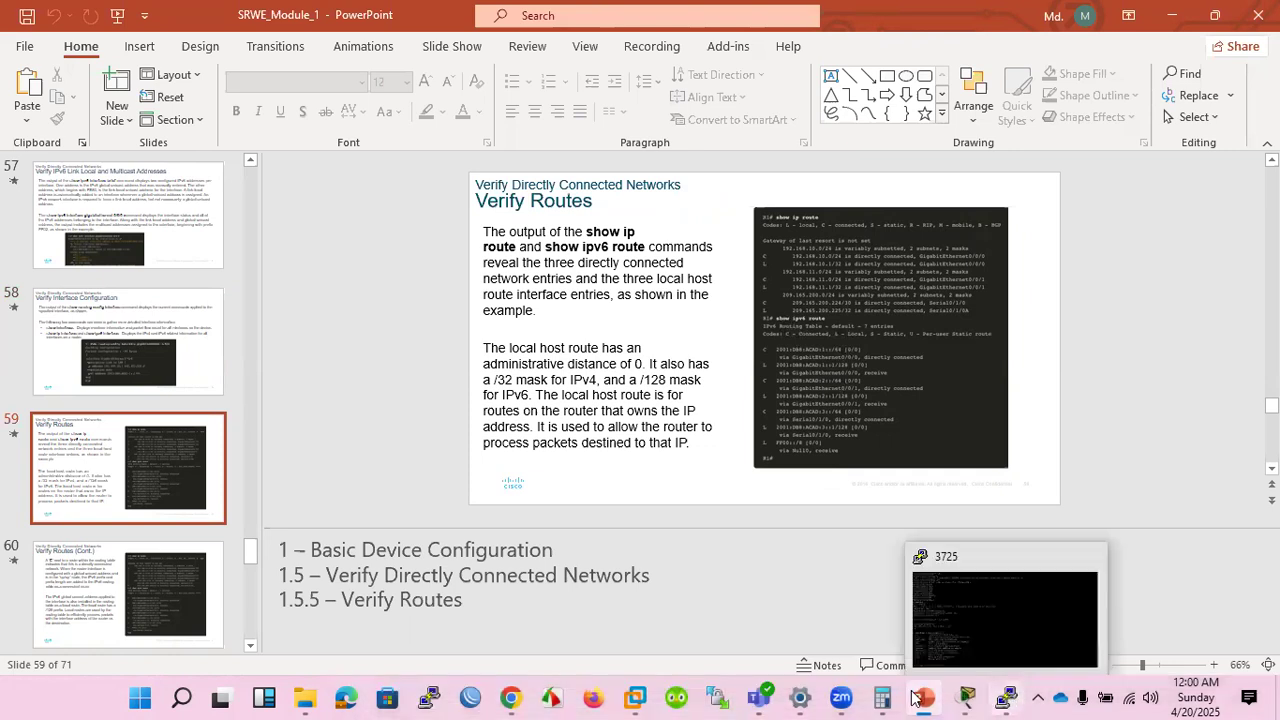
Switch back to Router0's command line in Packet Tracer.
mouse_move(968, 697)
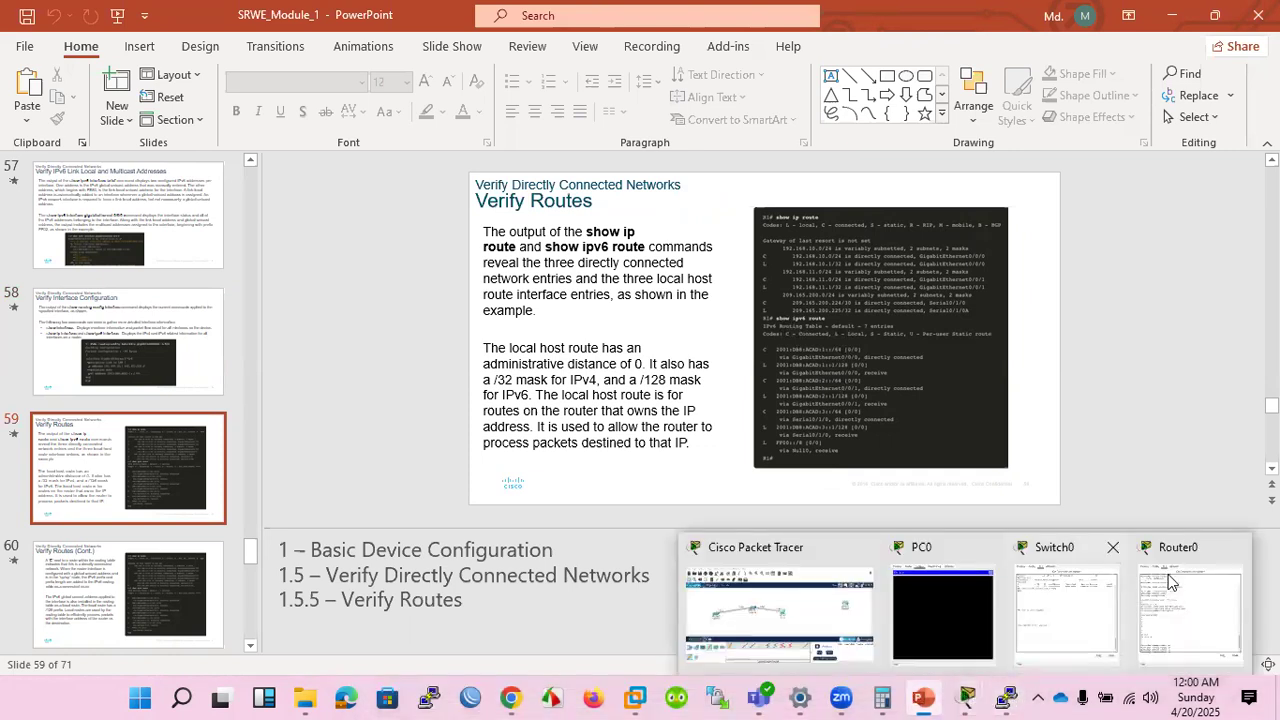